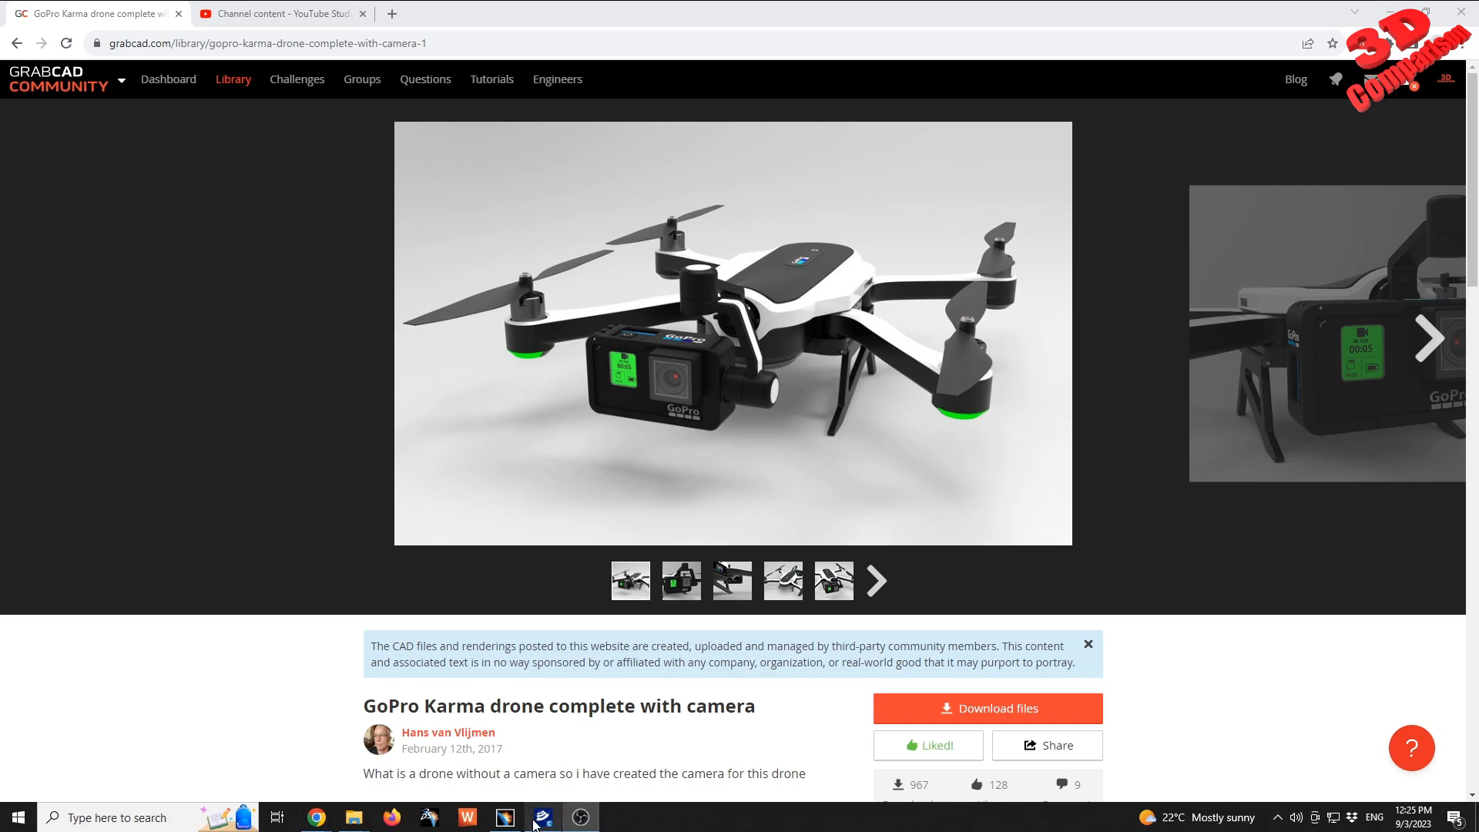
Switch to CATIA V5 and start a section of the whole GOPRO KARMA assembly
click(504, 817)
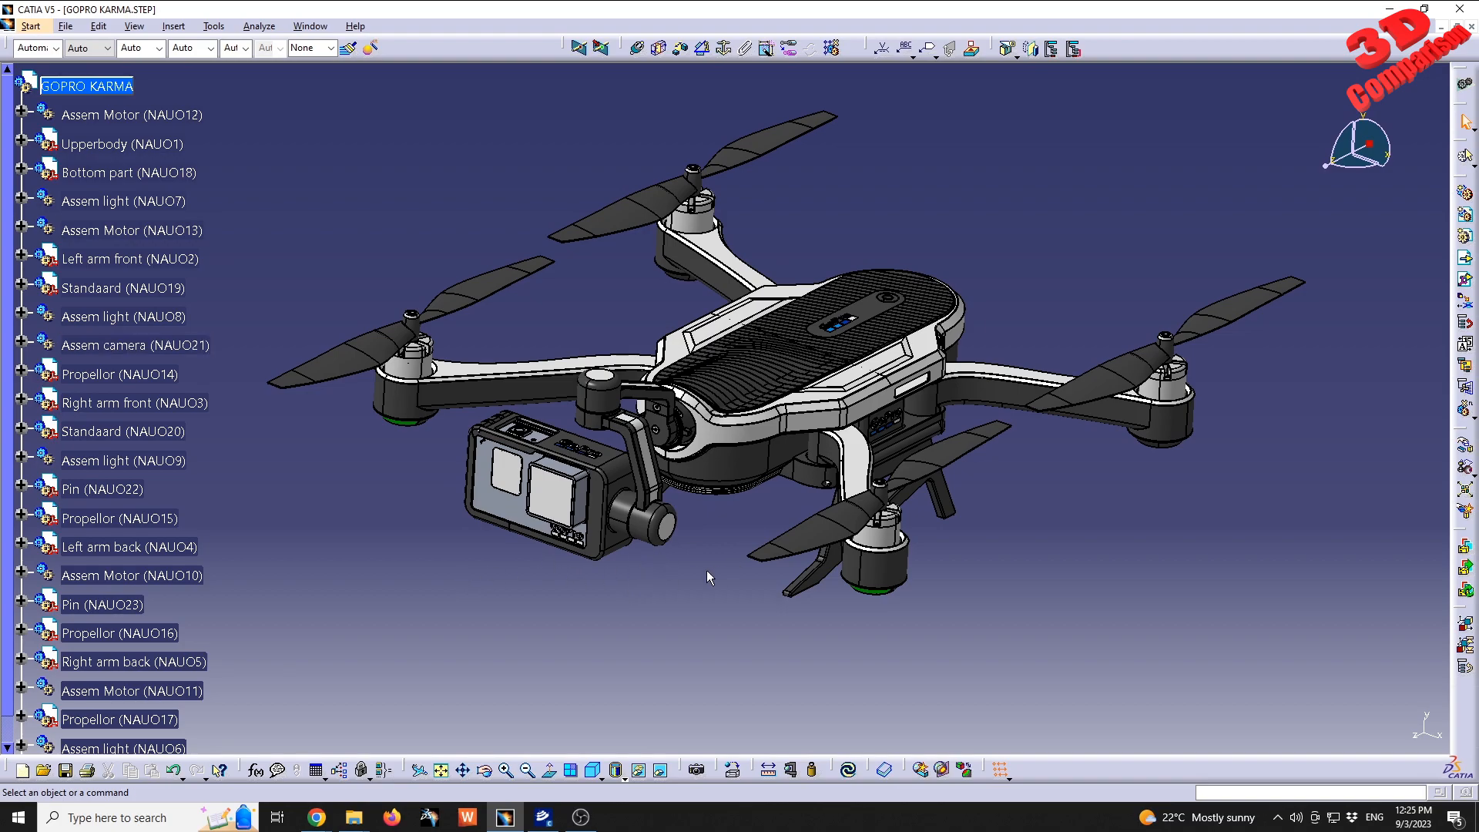
click(107, 88)
click(943, 770)
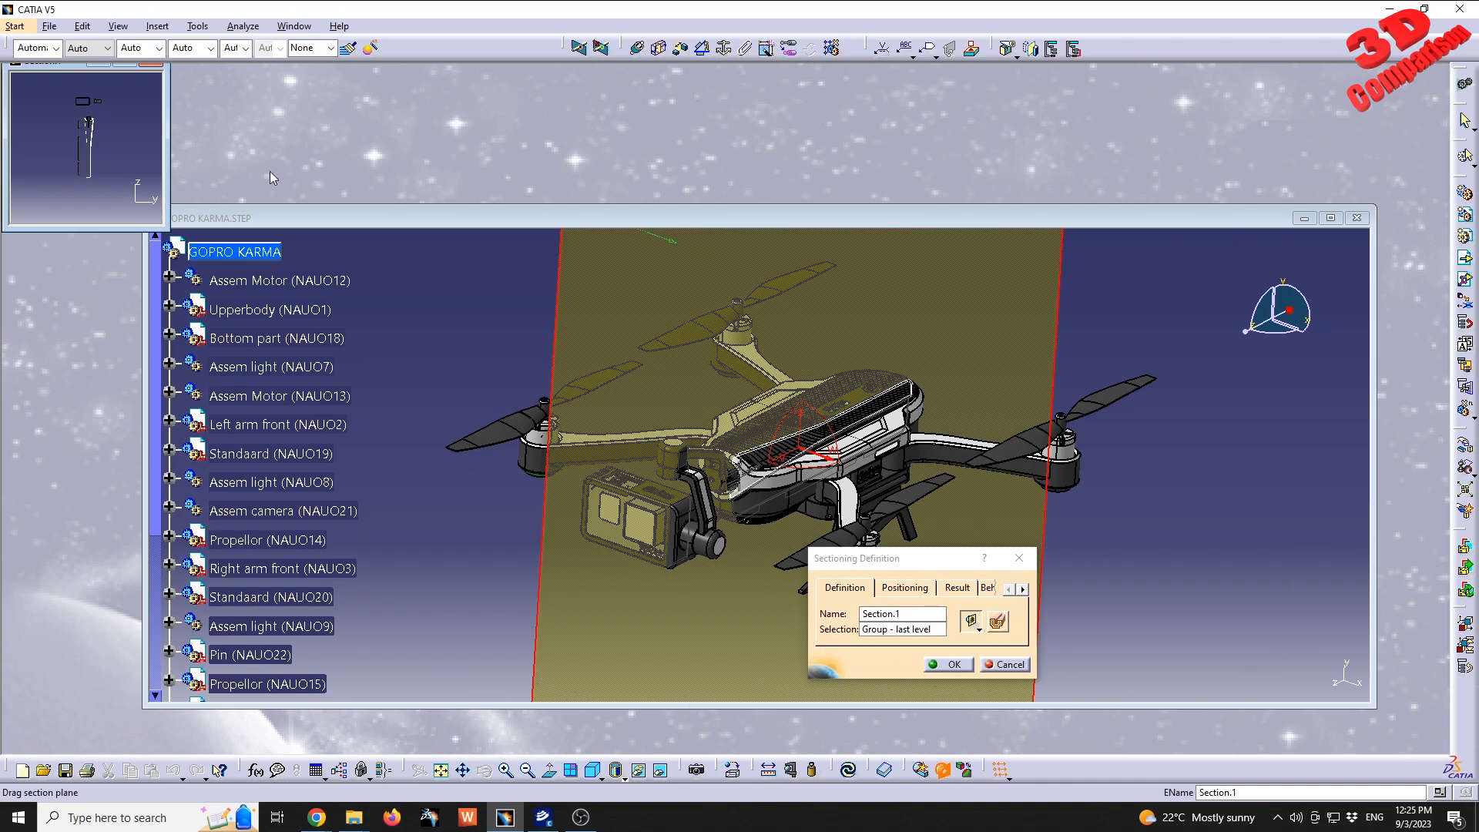
Enlarge the section preview window and separate it from the assembly window so both can be seen
drag(164, 226, 450, 447)
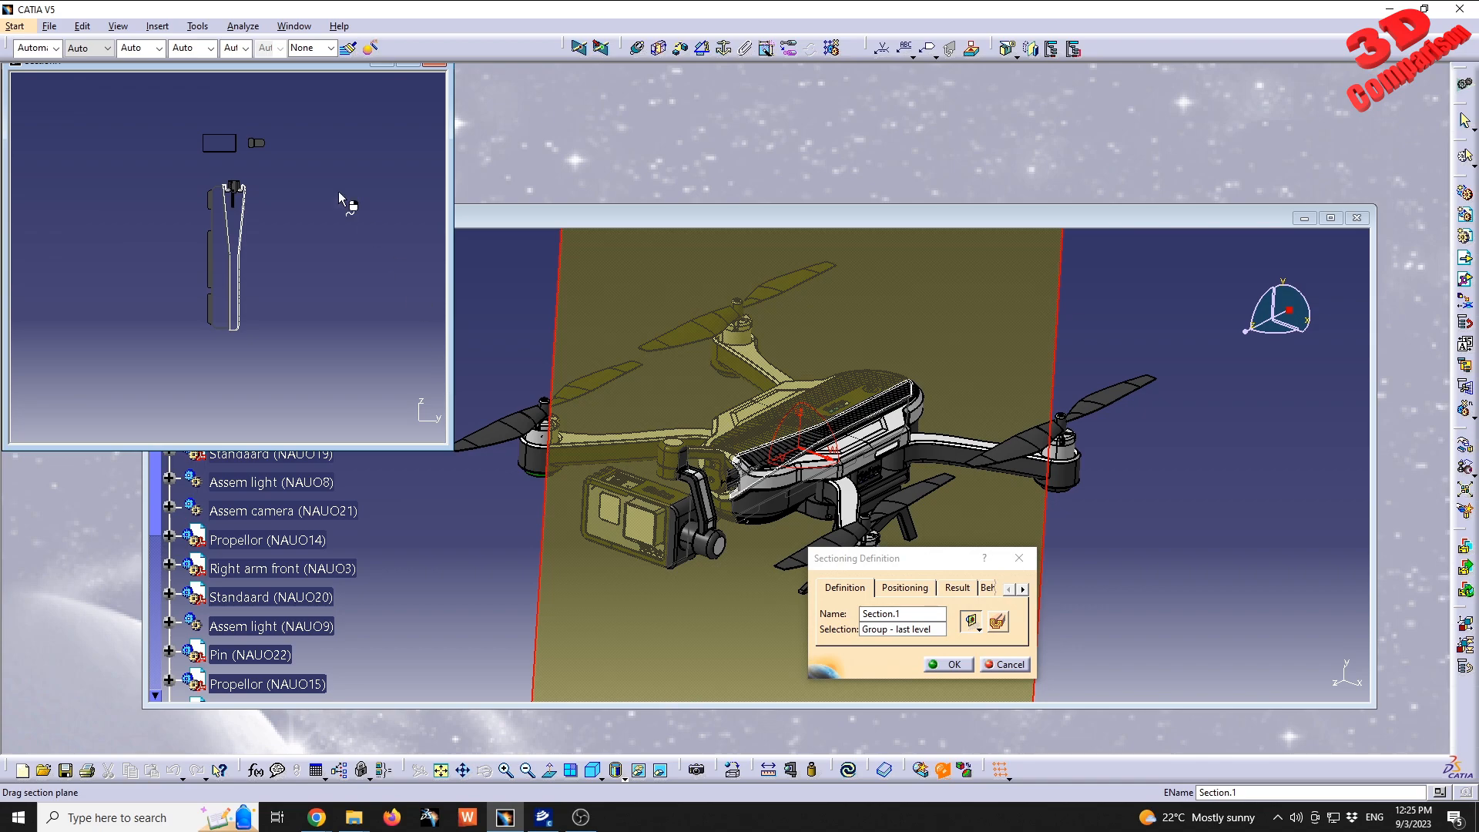
drag(195, 70, 201, 84)
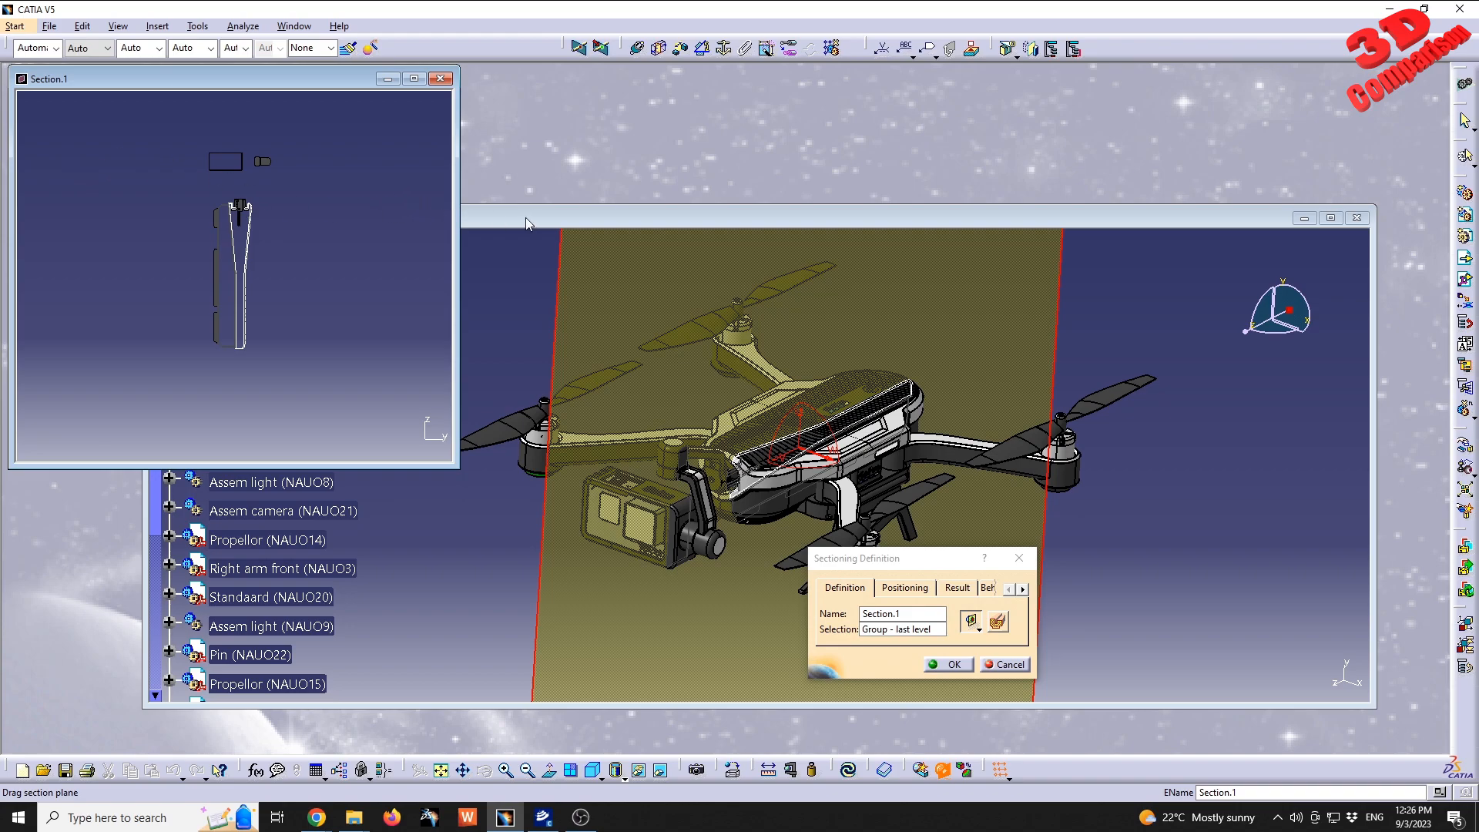
drag(525, 217, 687, 172)
drag(303, 320, 484, 287)
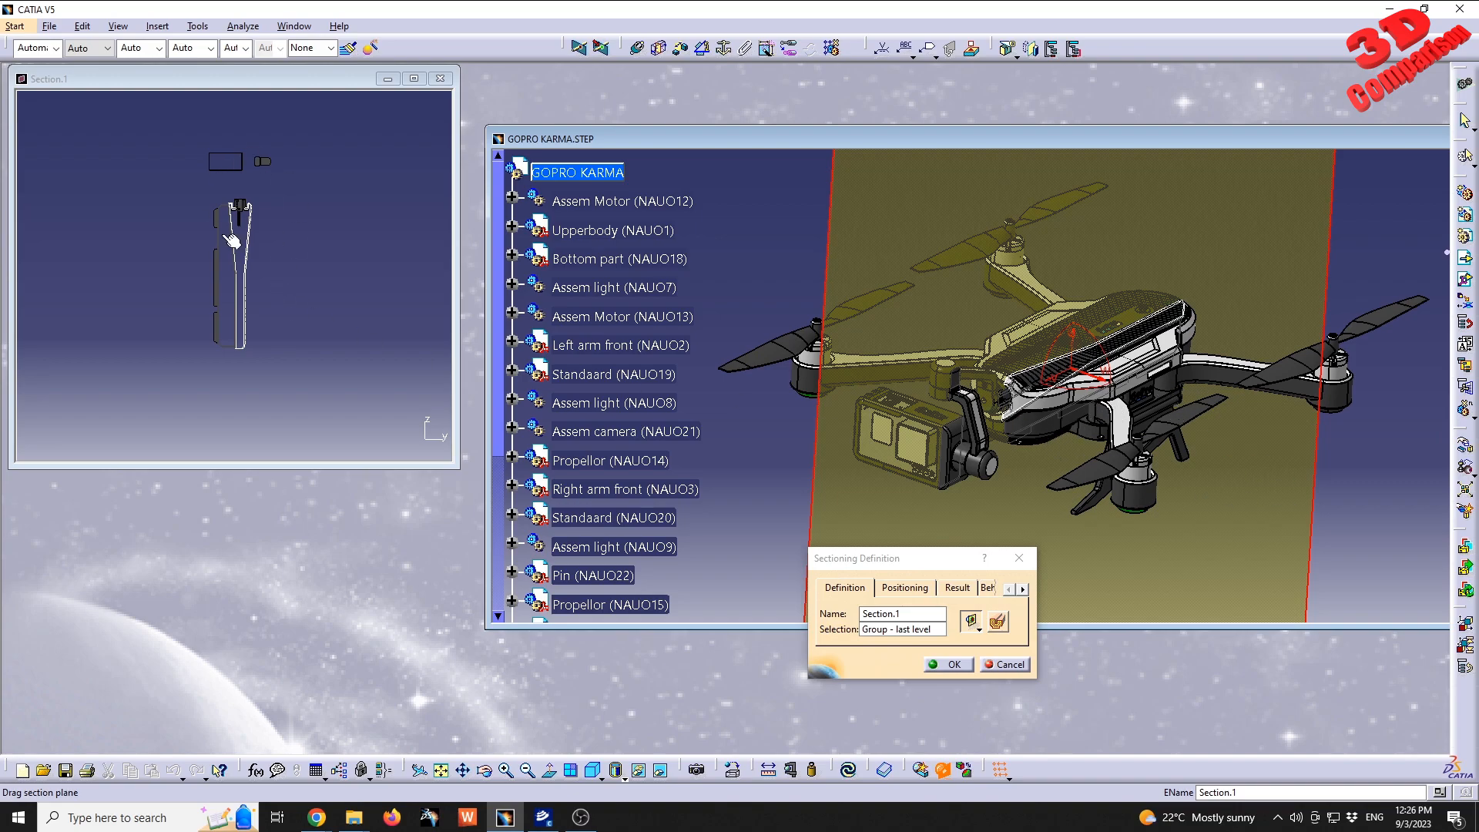
Tile the assembly and section windows vertically and place the Sectioning Definition dialog clear of the section view
click(294, 26)
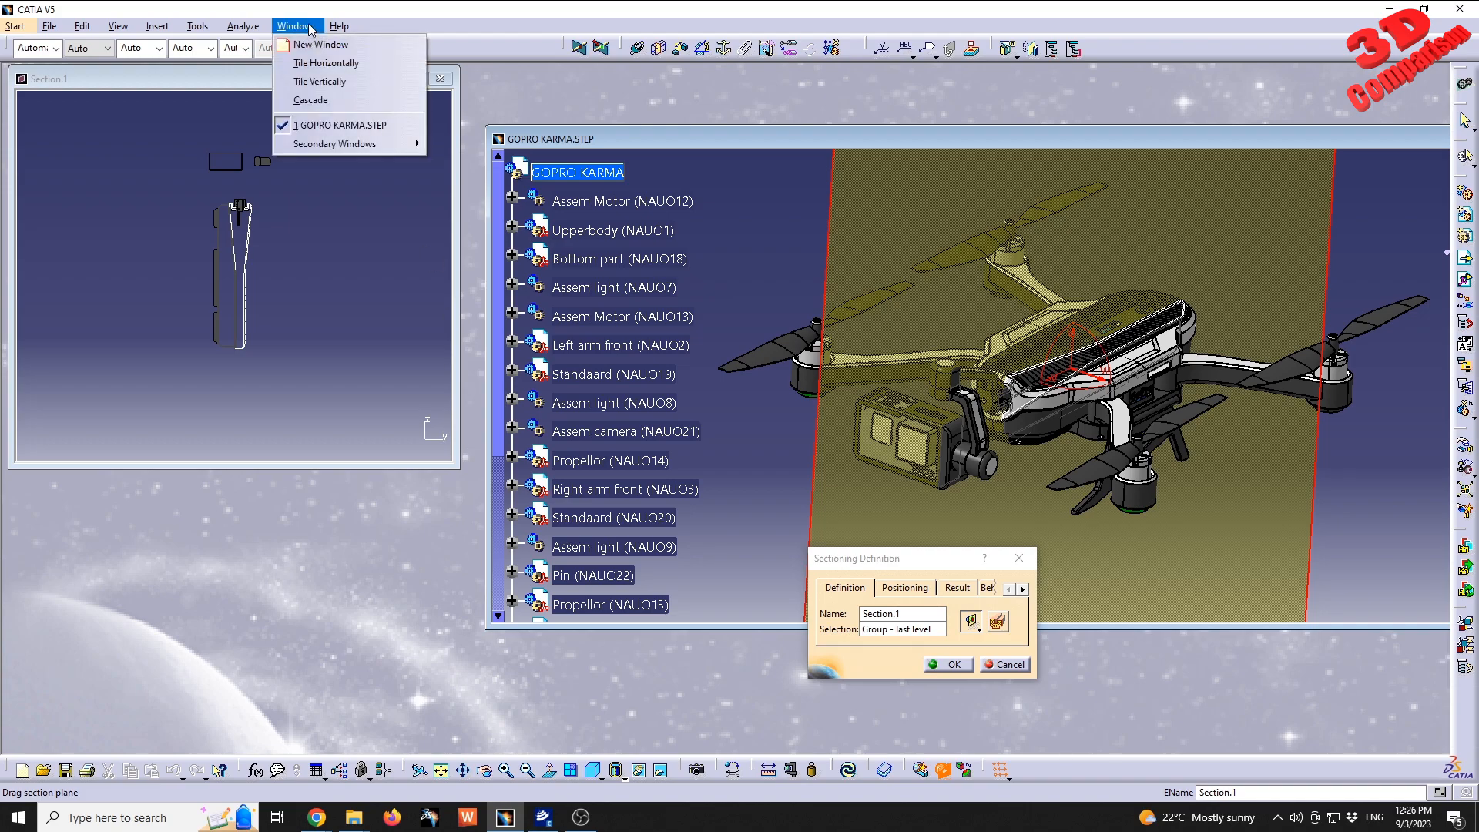
click(344, 80)
middle_drag(1169, 179, 1173, 222)
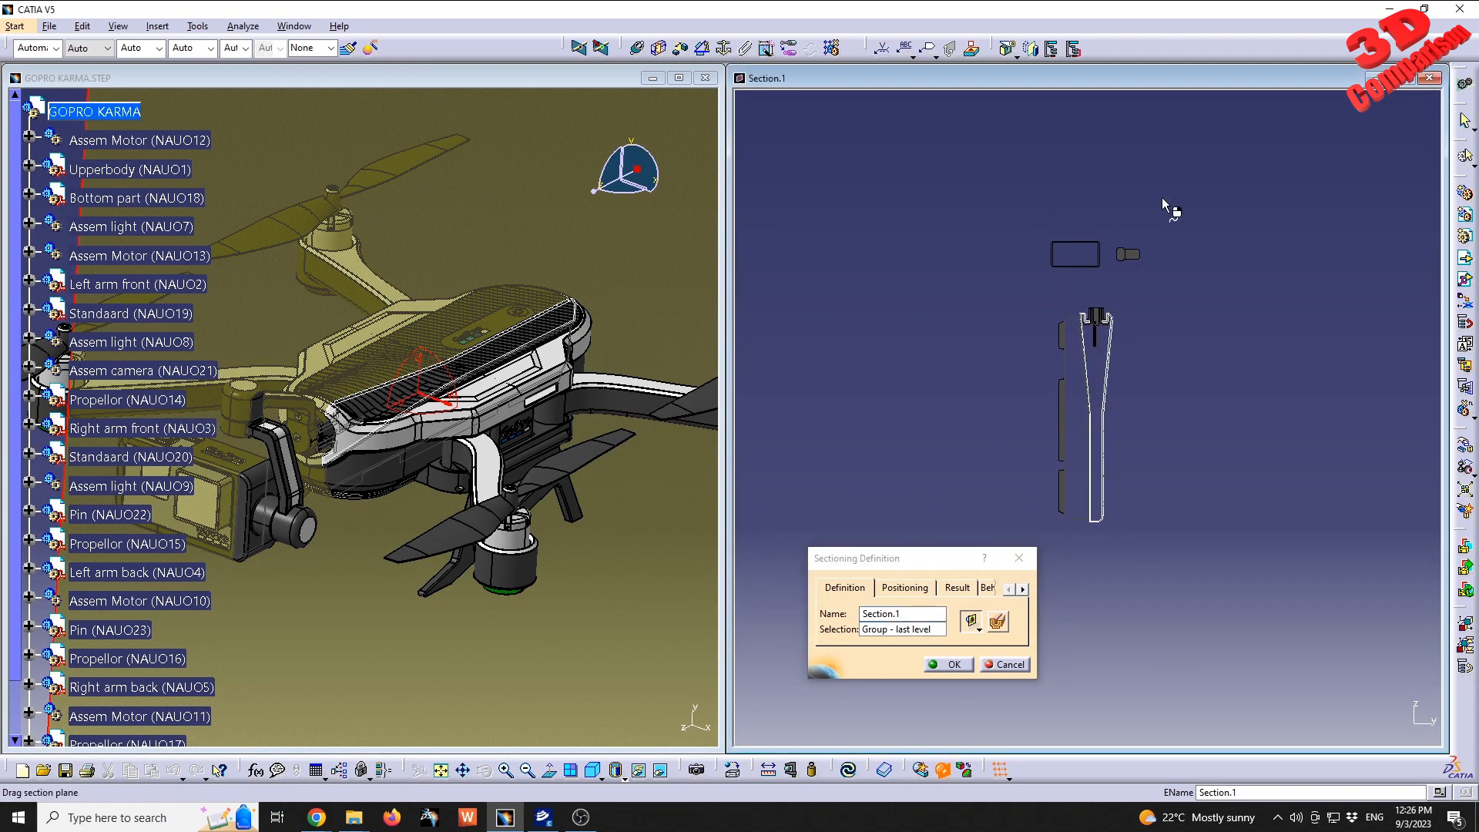
middle_drag(439, 309, 430, 378)
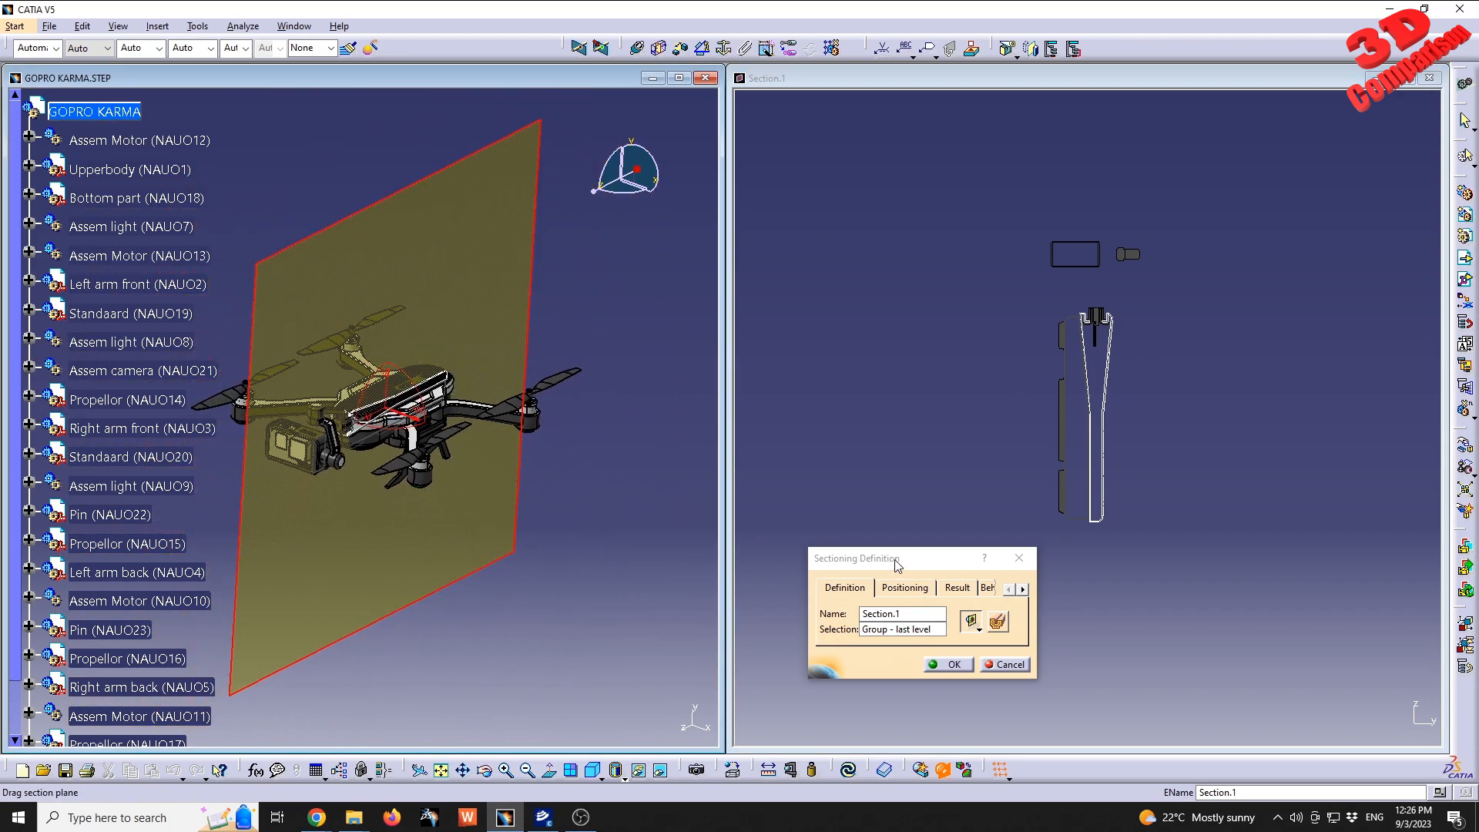
drag(914, 559, 862, 585)
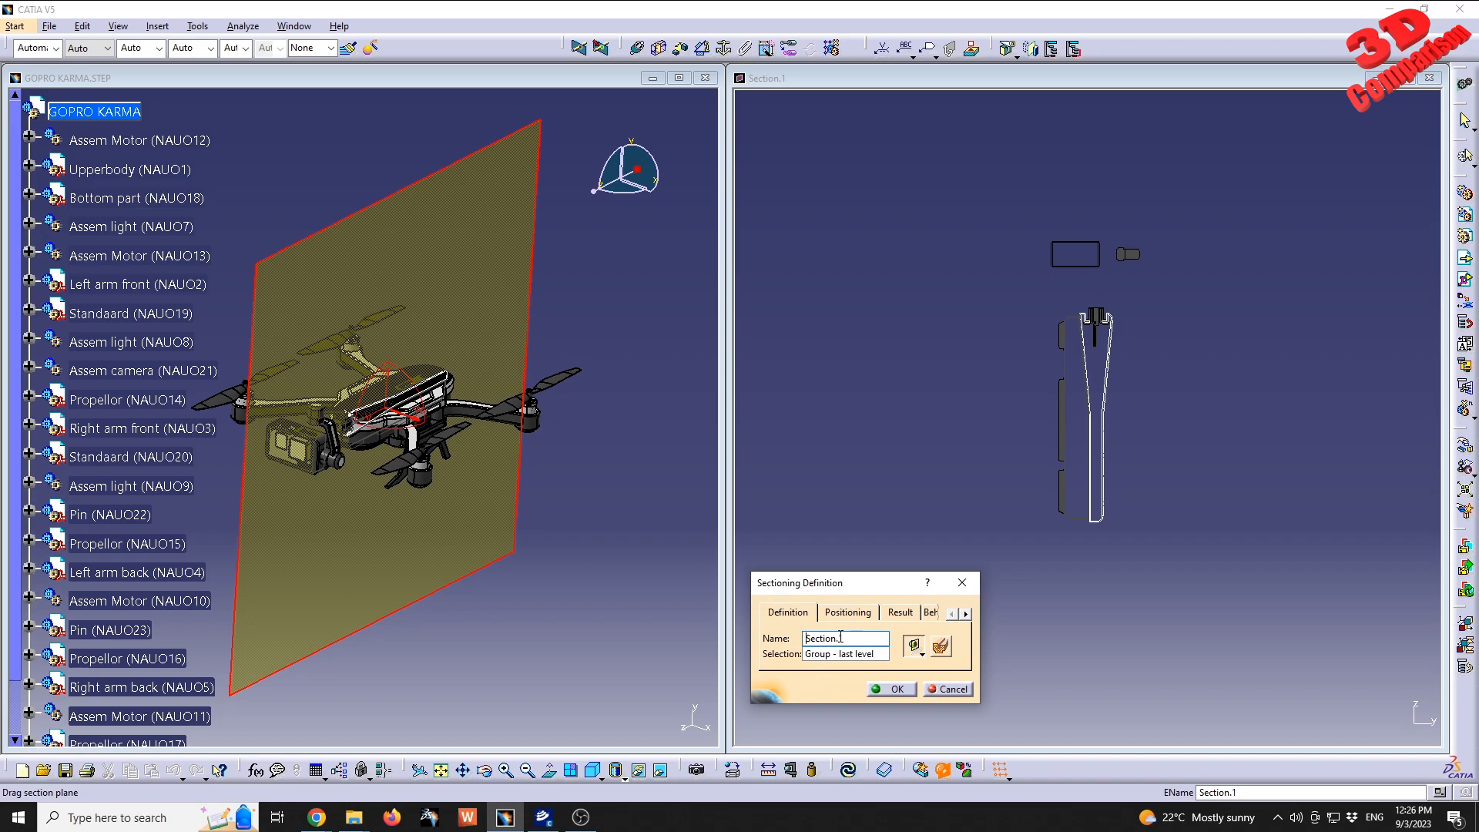
Expand the Applications and Sections branches of the assembly tree to reveal the section entry
scroll(110, 589, down, 3)
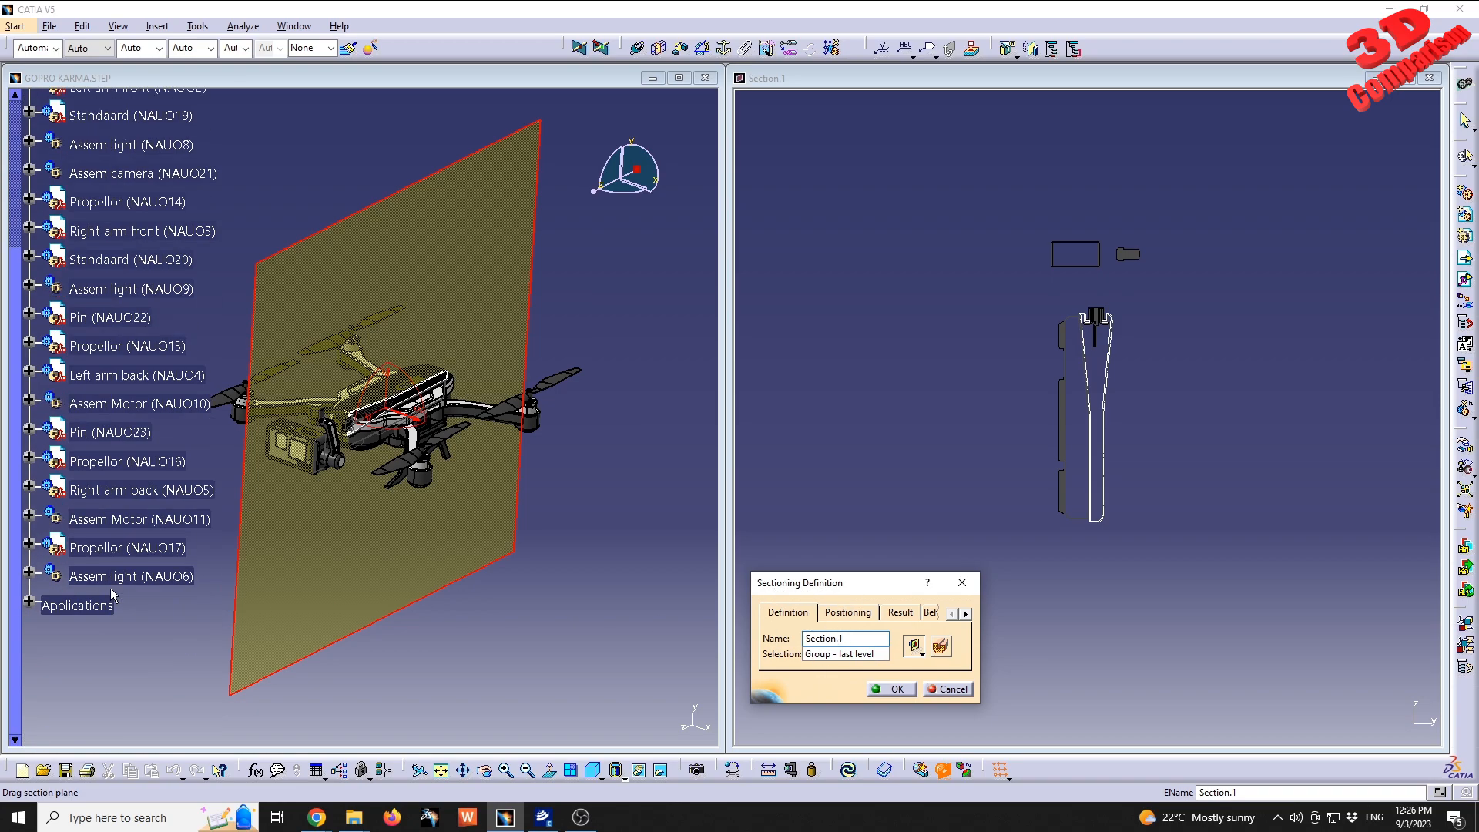
click(29, 539)
click(49, 564)
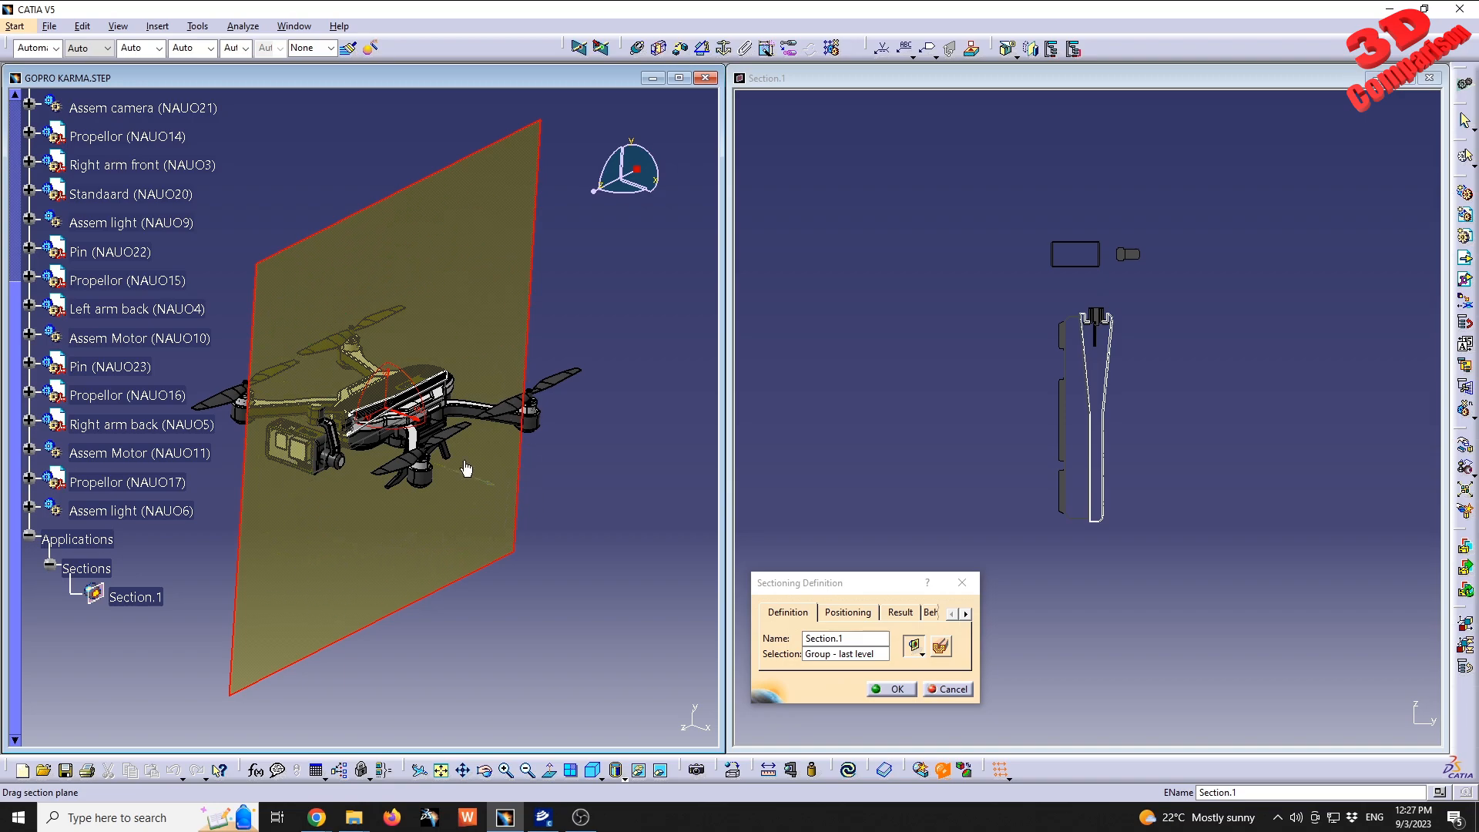
Shift the section plane along its X normal so that it cuts through the camera and gimbal
drag(472, 224, 450, 263)
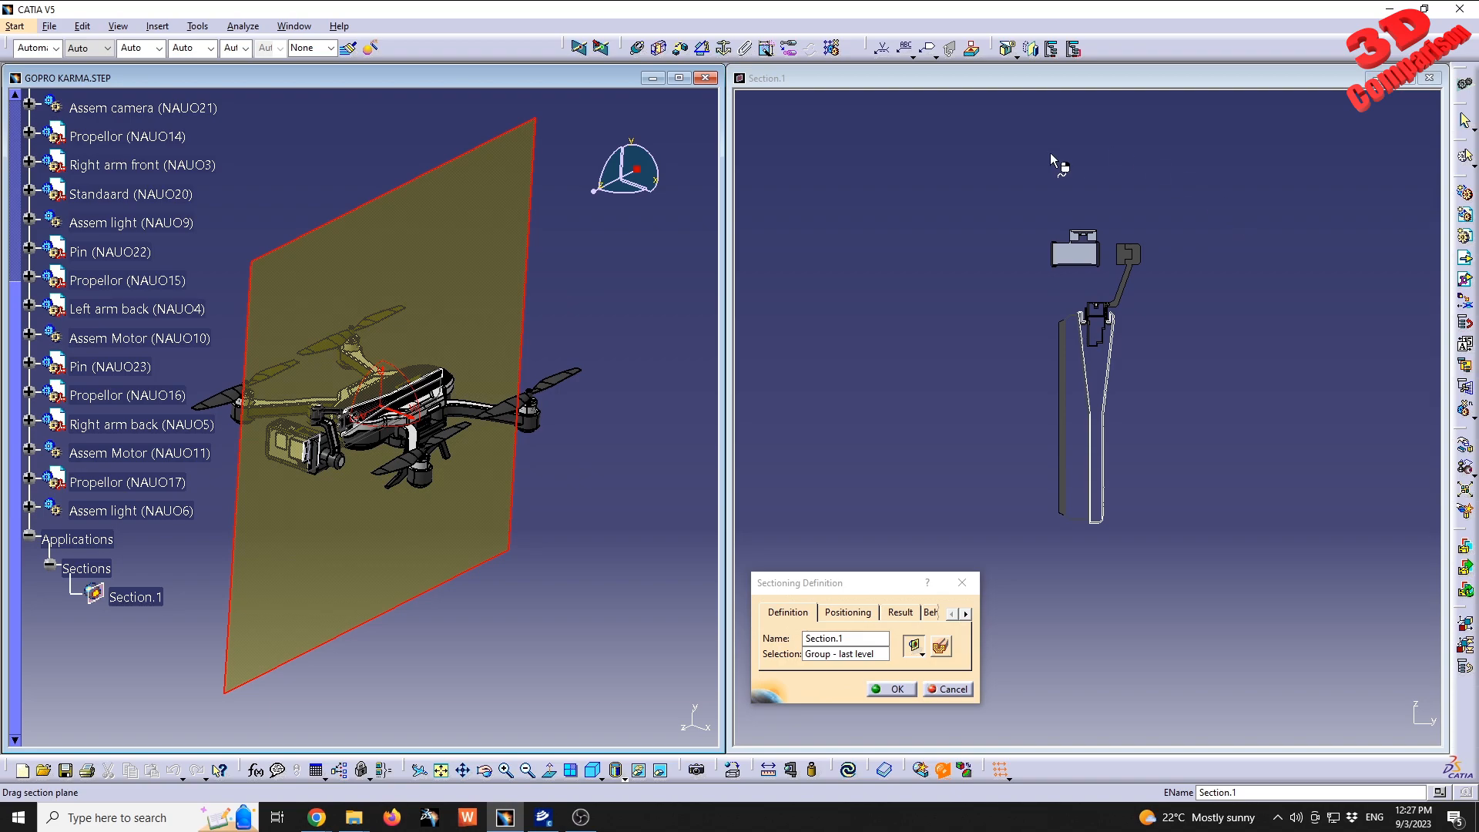
middle_drag(1147, 282, 1156, 251)
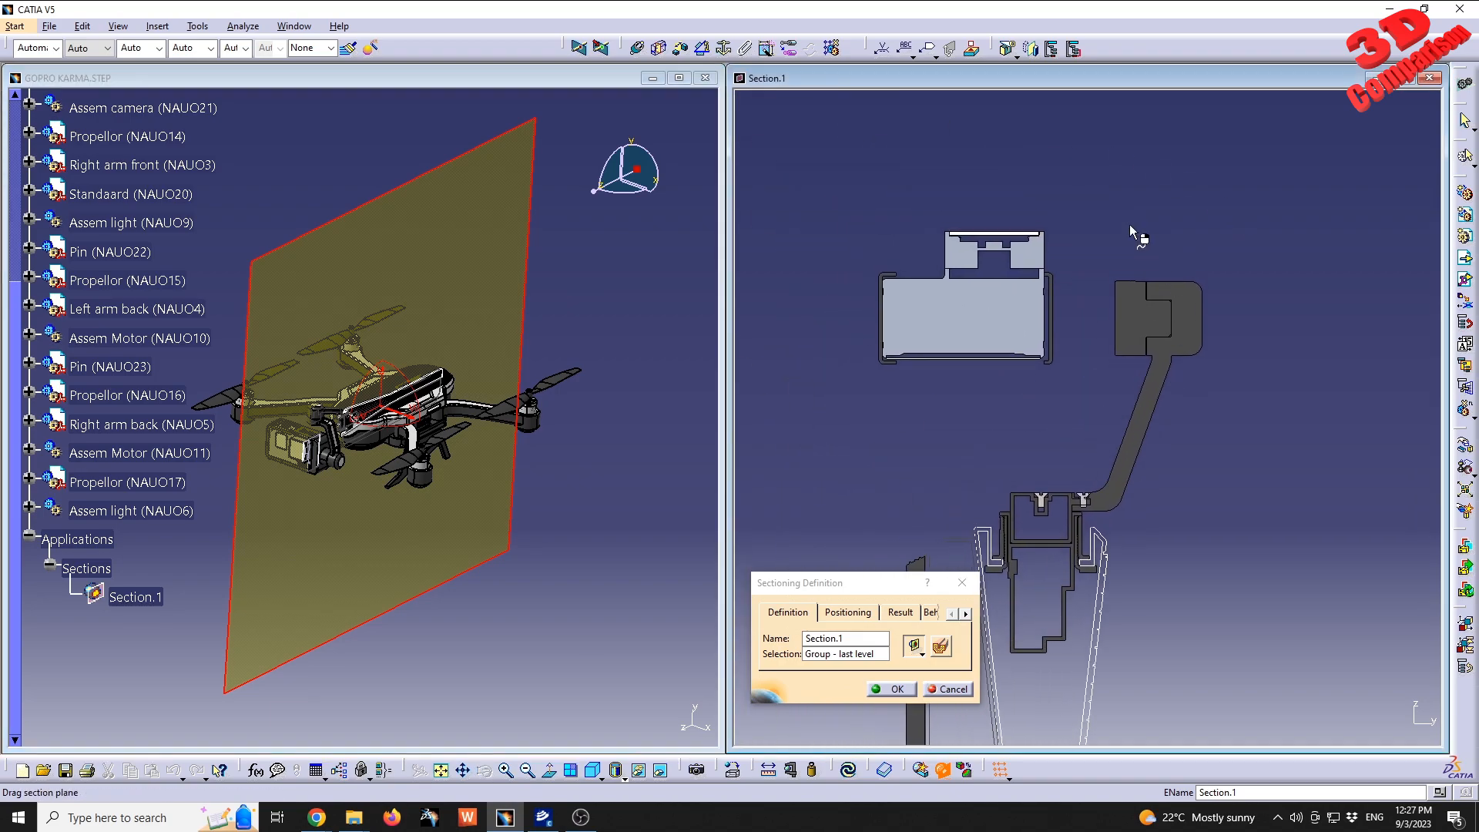
mouse_move(475, 296)
mouse_down()
mouse_move(495, 302)
mouse_move(468, 286)
mouse_up()
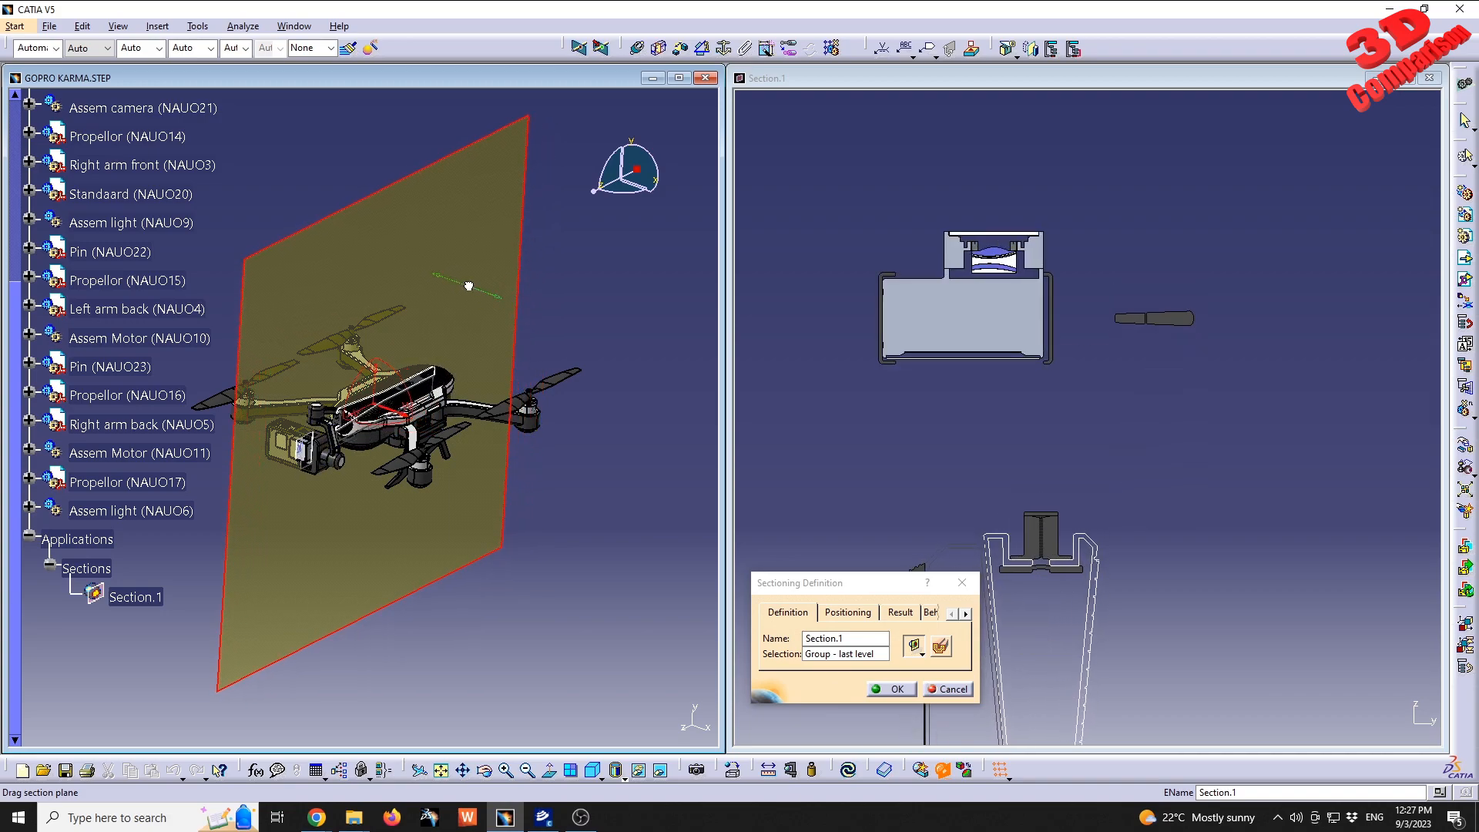
Review the section's Manual Update behavior and definition settings while shifting the X-normal plane back and forth through the camera
click(929, 613)
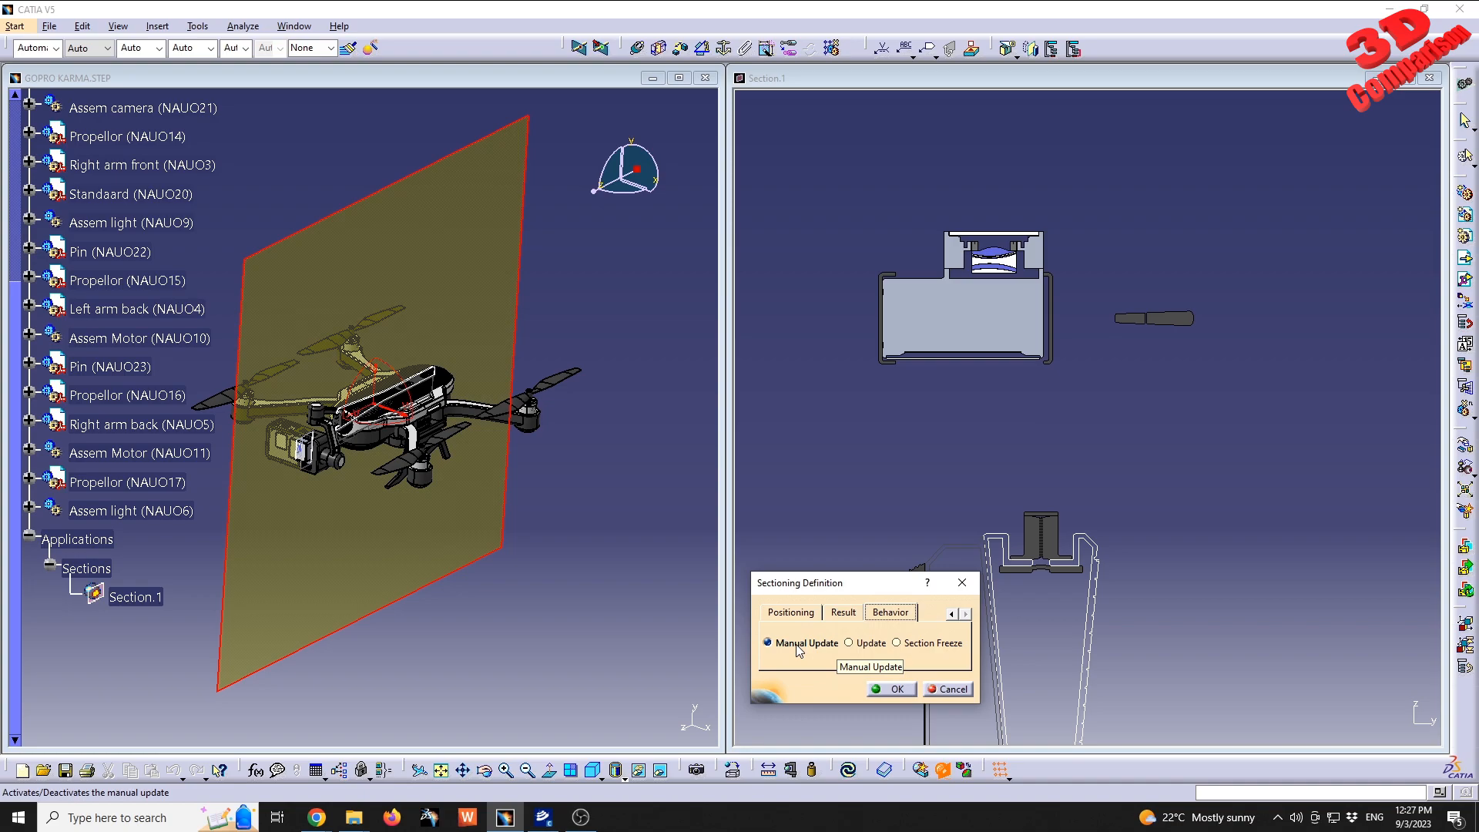
mouse_move(439, 241)
mouse_down()
mouse_move(459, 248)
mouse_move(440, 251)
mouse_up()
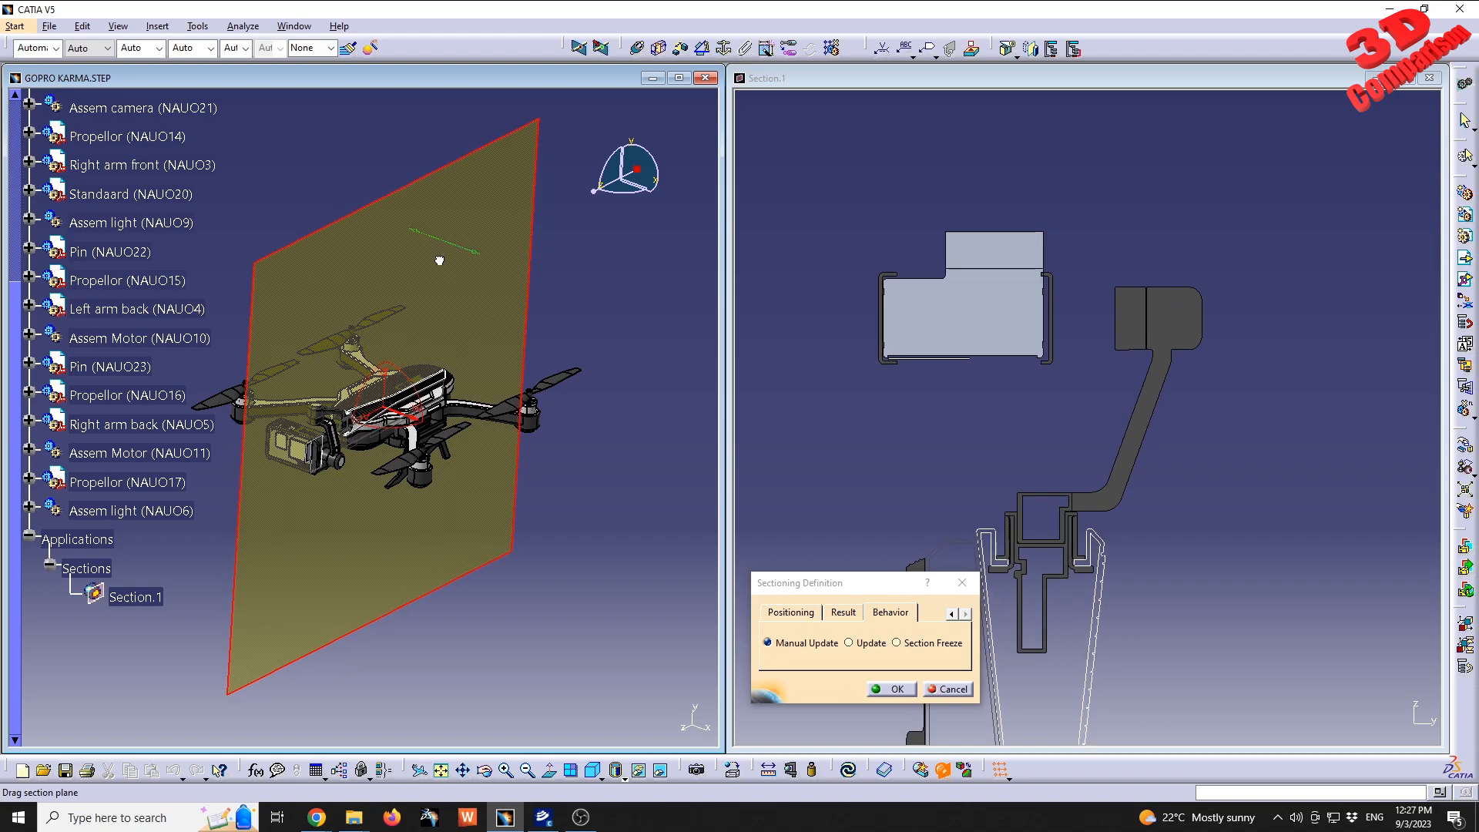
click(952, 614)
click(783, 610)
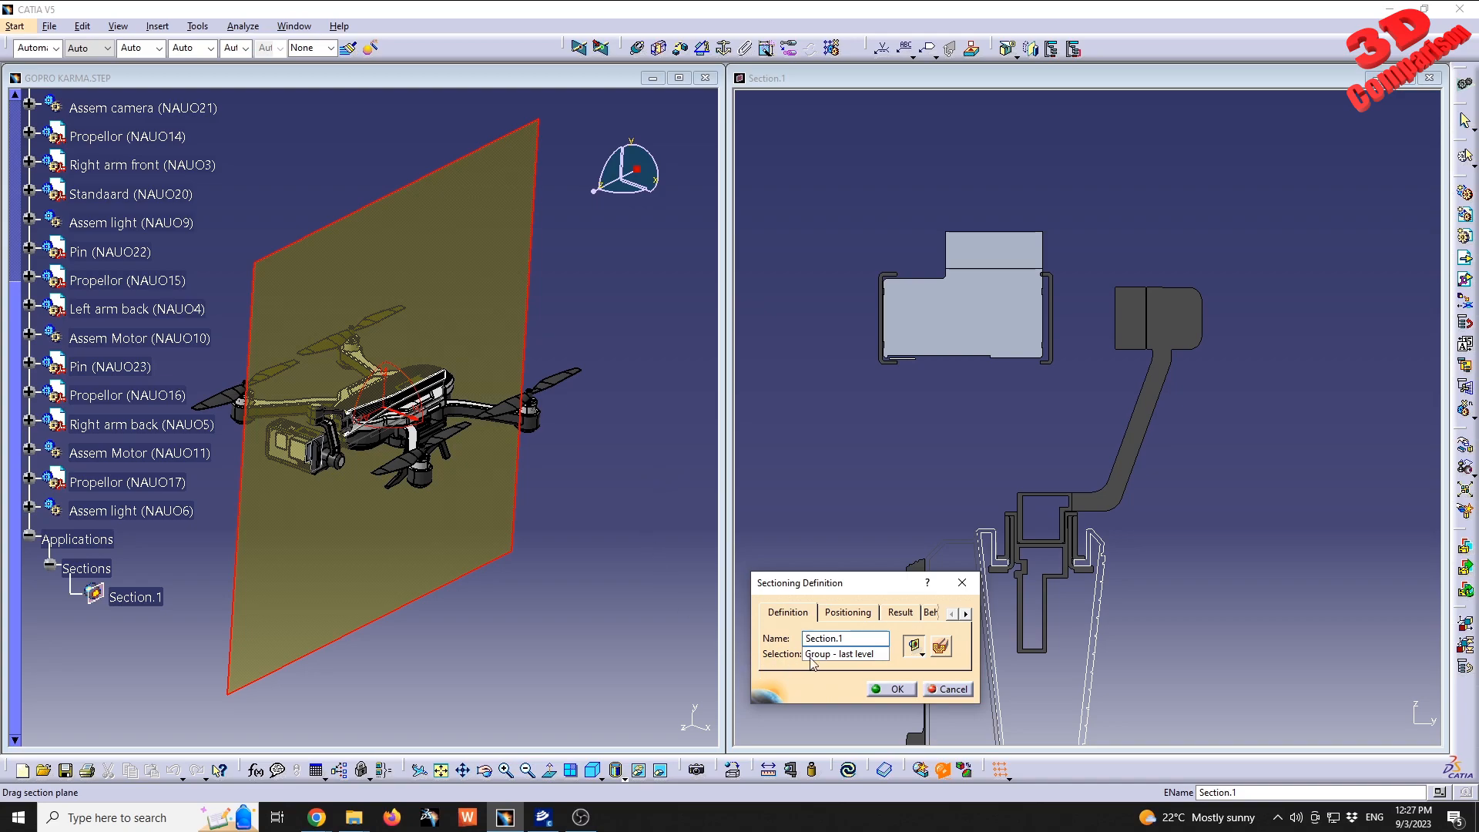
mouse_move(441, 263)
mouse_down()
mouse_move(463, 269)
mouse_move(430, 269)
mouse_up()
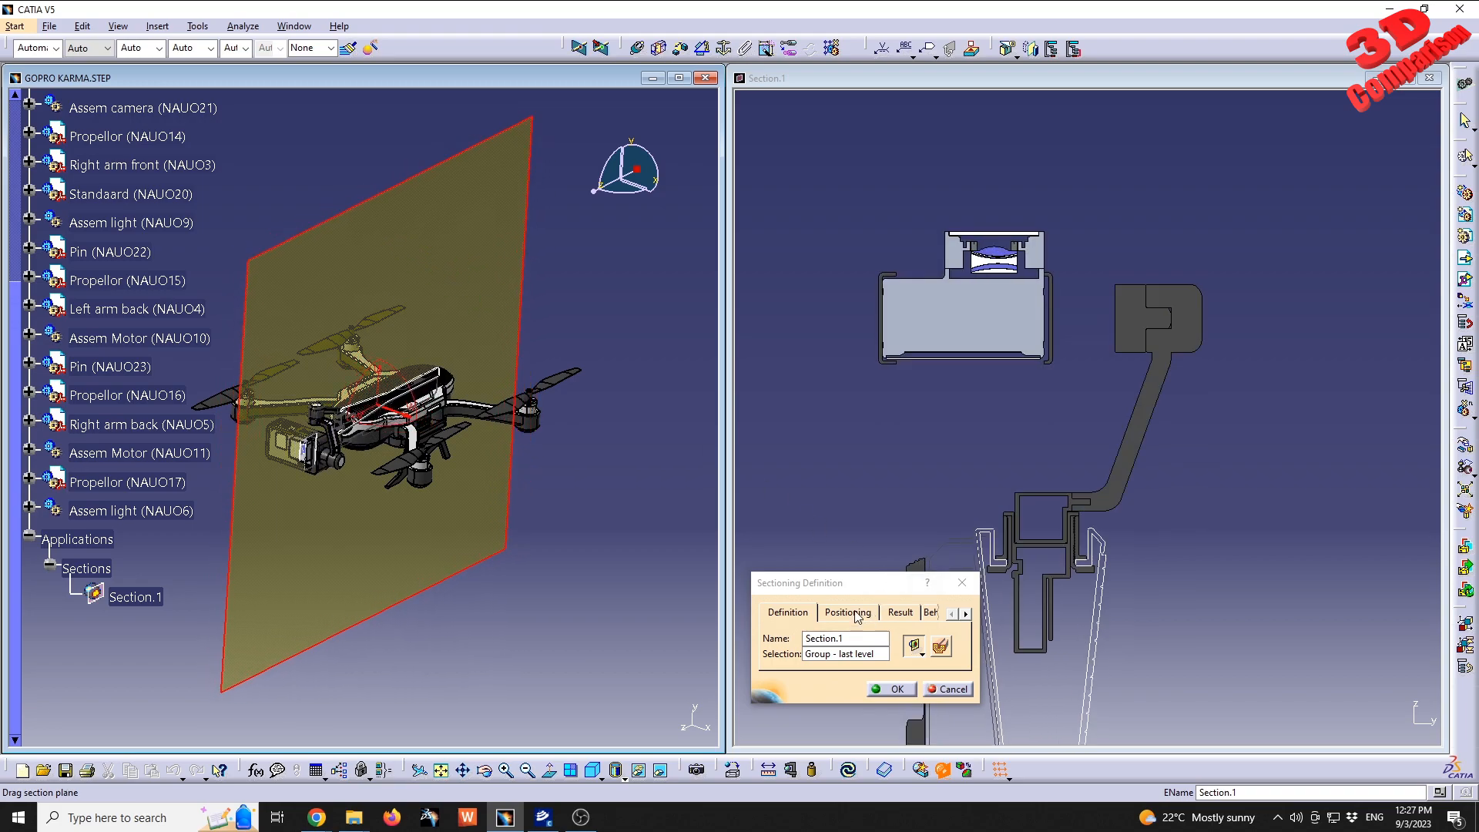
Set the section plane's normal constraint to Y and slide the plane through the drone
click(848, 612)
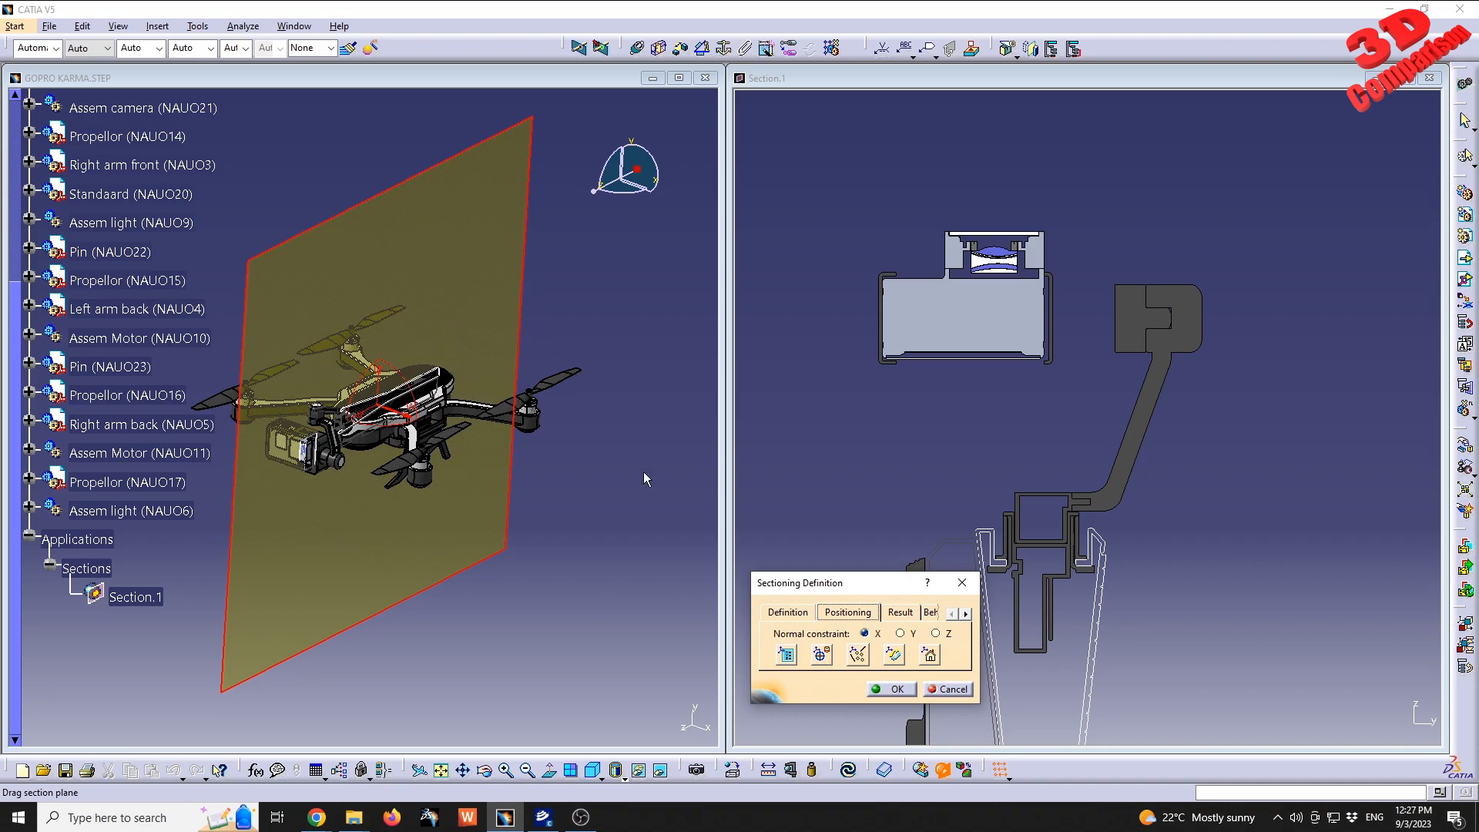
click(899, 634)
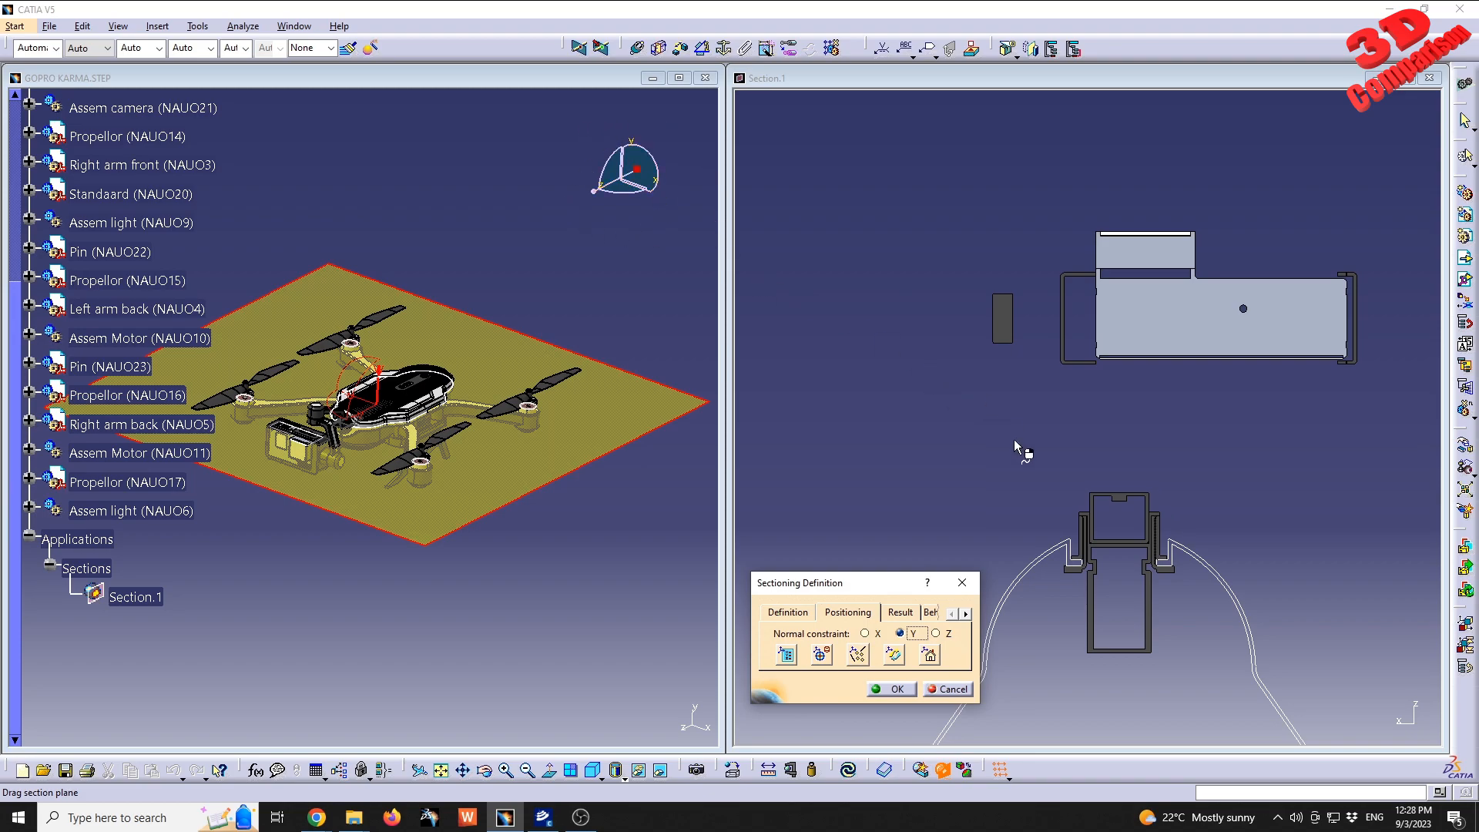
drag(462, 344, 607, 449)
Set the normal constraint to Z, slide the plane along the drone body, and return the constraint to X
click(937, 634)
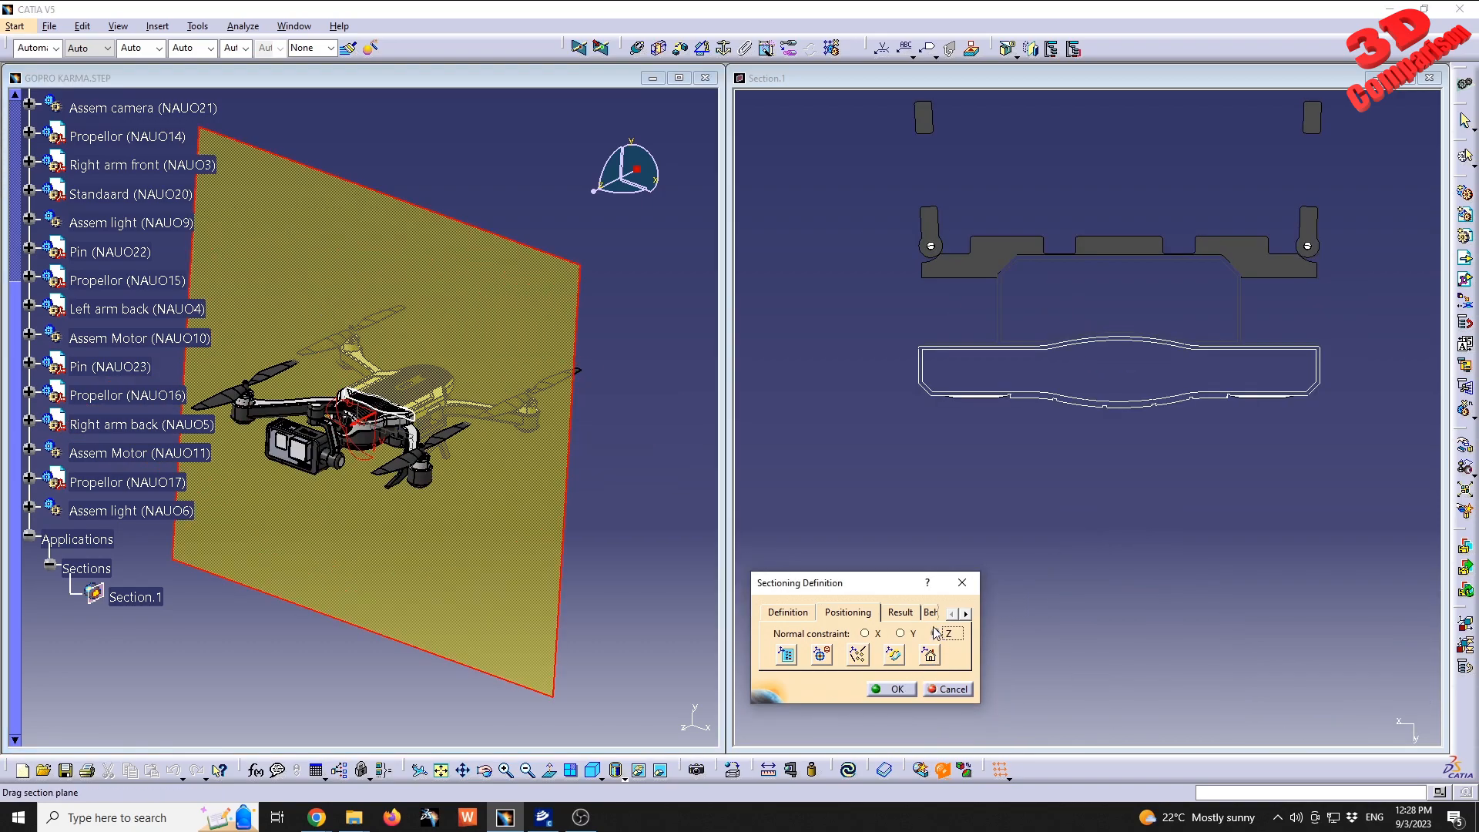
drag(536, 312, 614, 356)
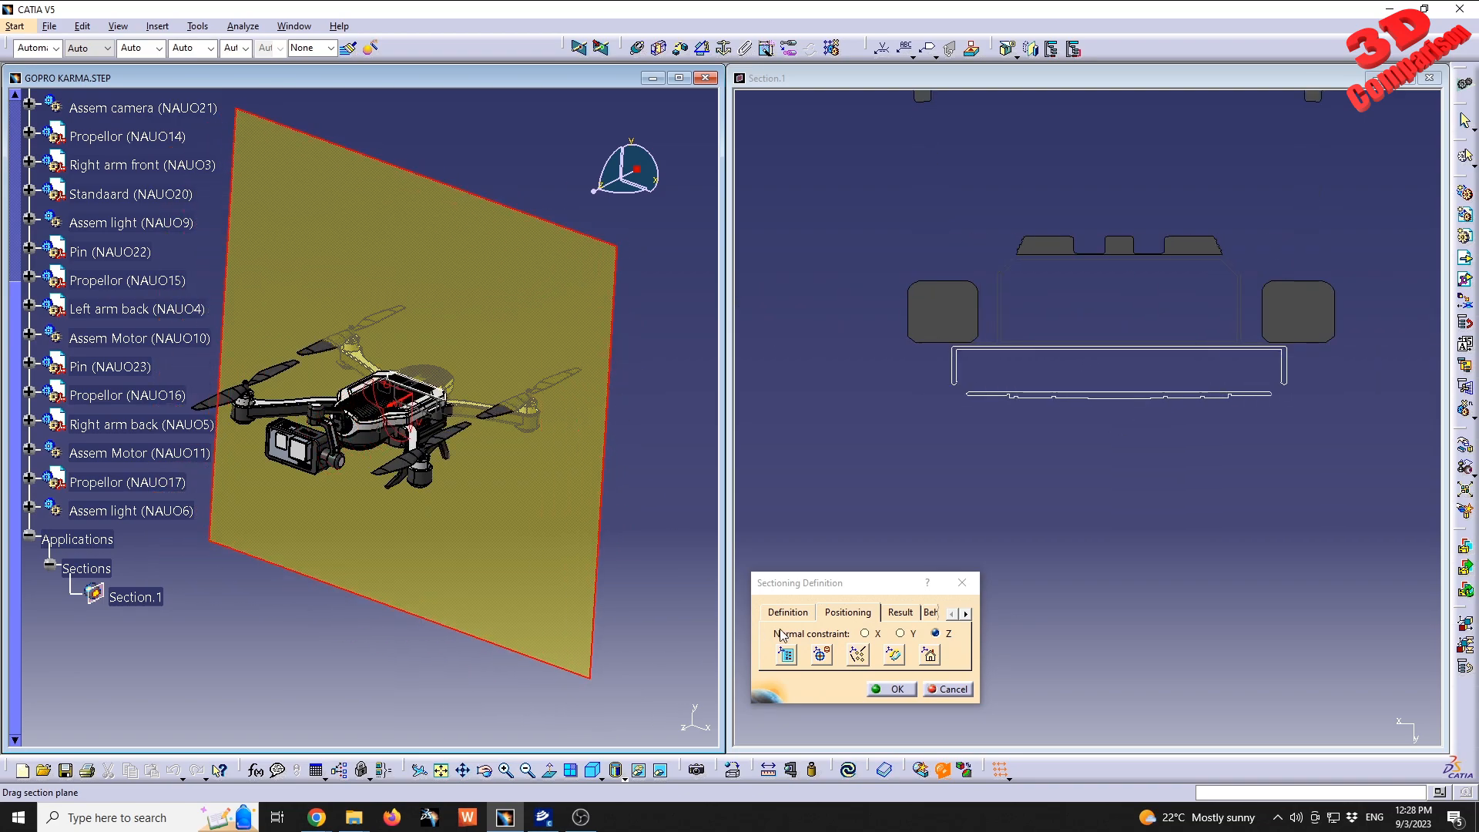
click(875, 635)
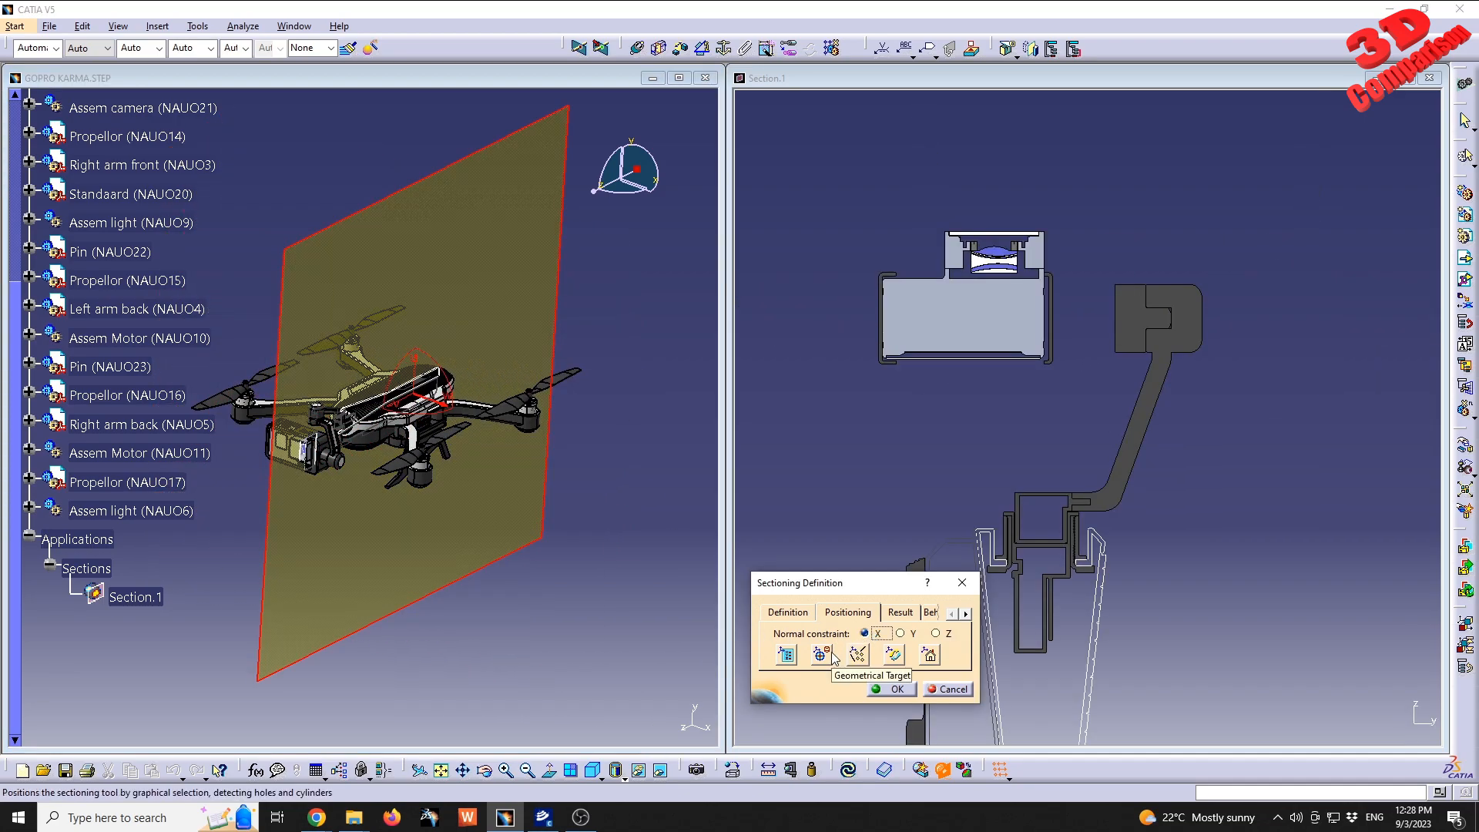
Position the section plane with Geometrical Target on the front motor's cylinder and frame the motor cut in the section view
click(830, 655)
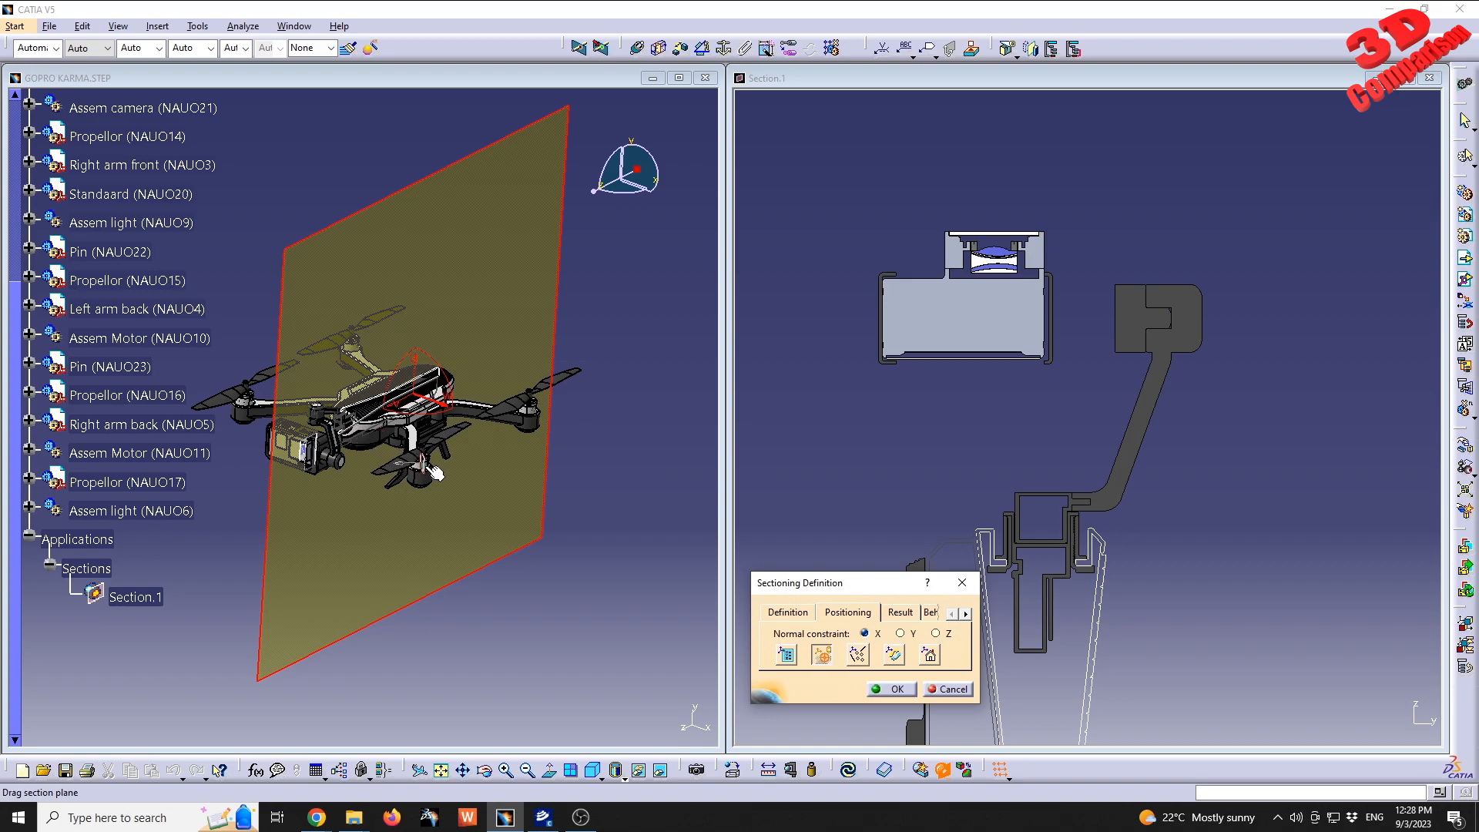
drag(435, 471, 469, 529)
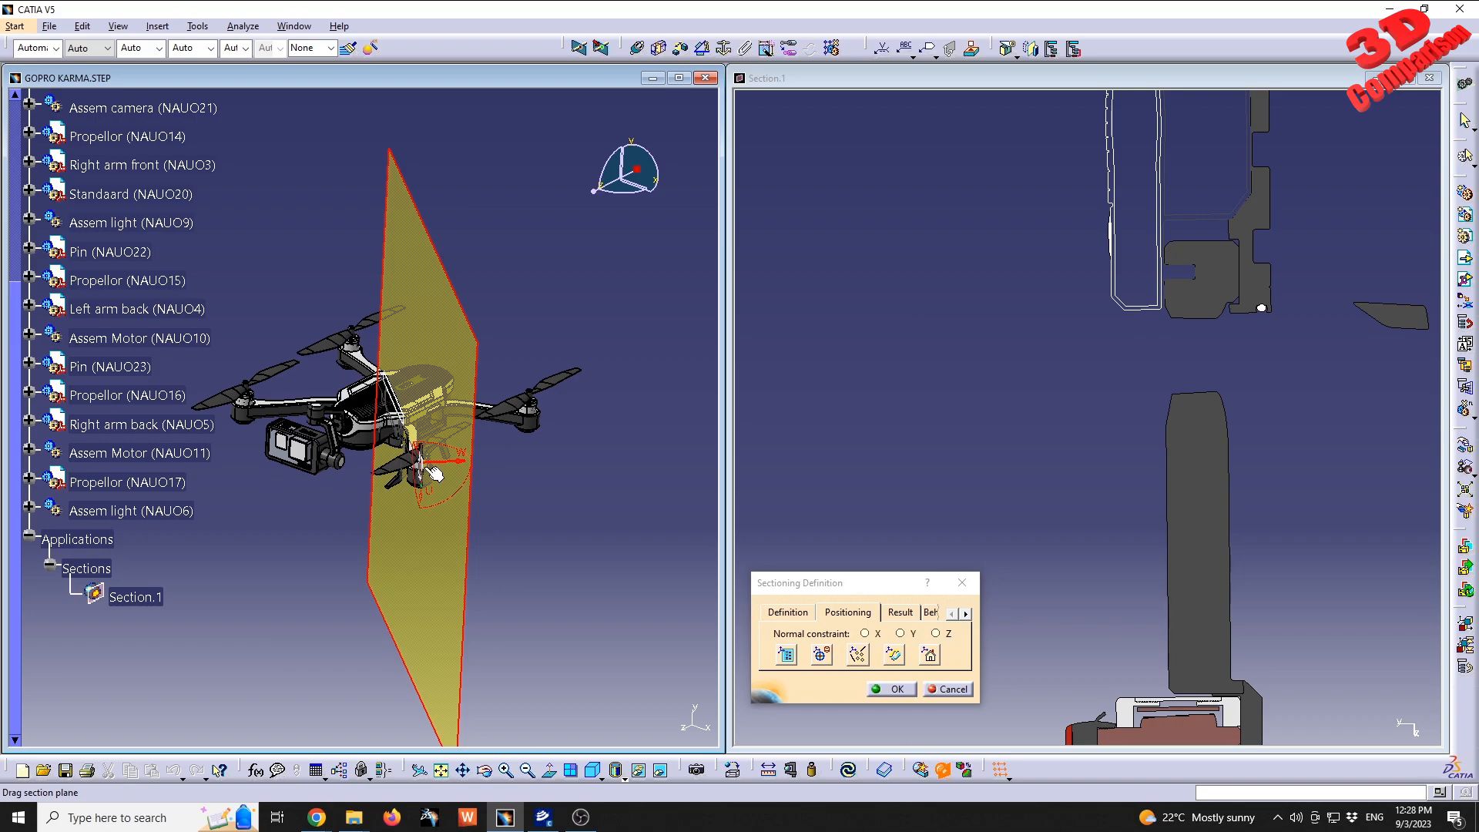
middle_drag(1132, 382, 1162, 430)
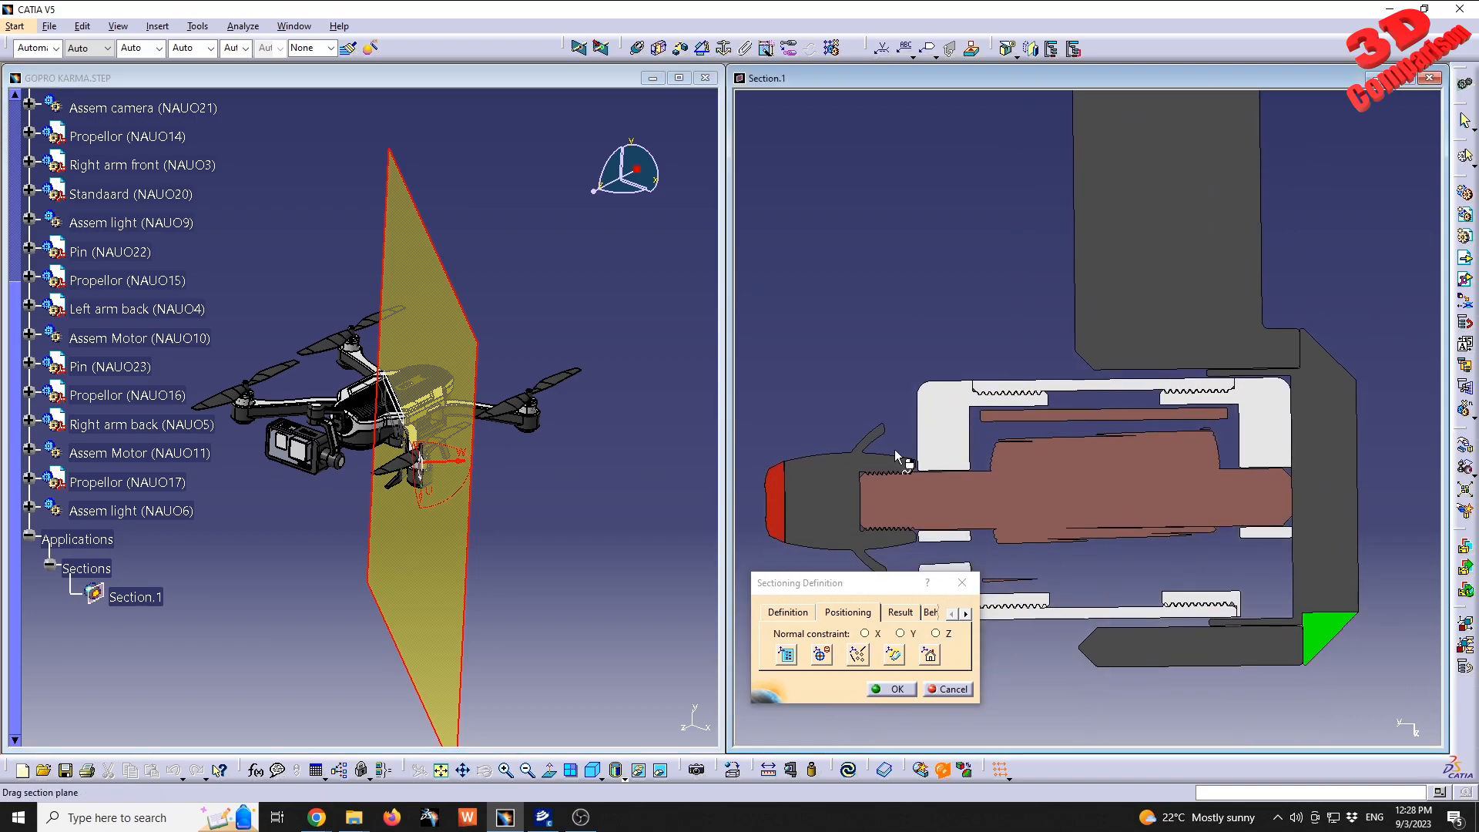
Rotate the section plane about the front motor with its W-axis handle and adjust its position slightly
click(461, 468)
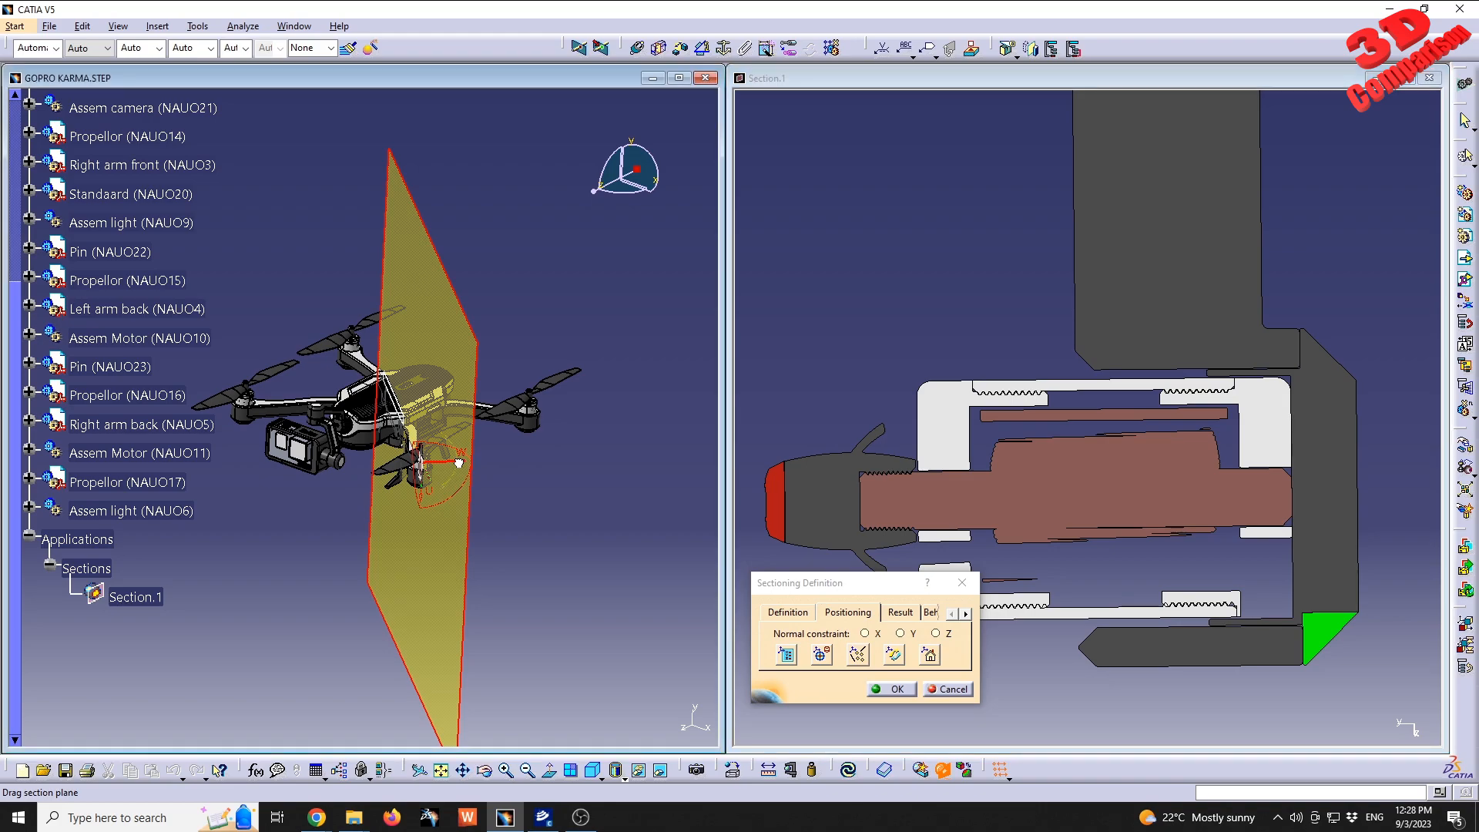
mouse_move(459, 463)
mouse_down()
mouse_move(441, 466)
mouse_move(462, 459)
mouse_up()
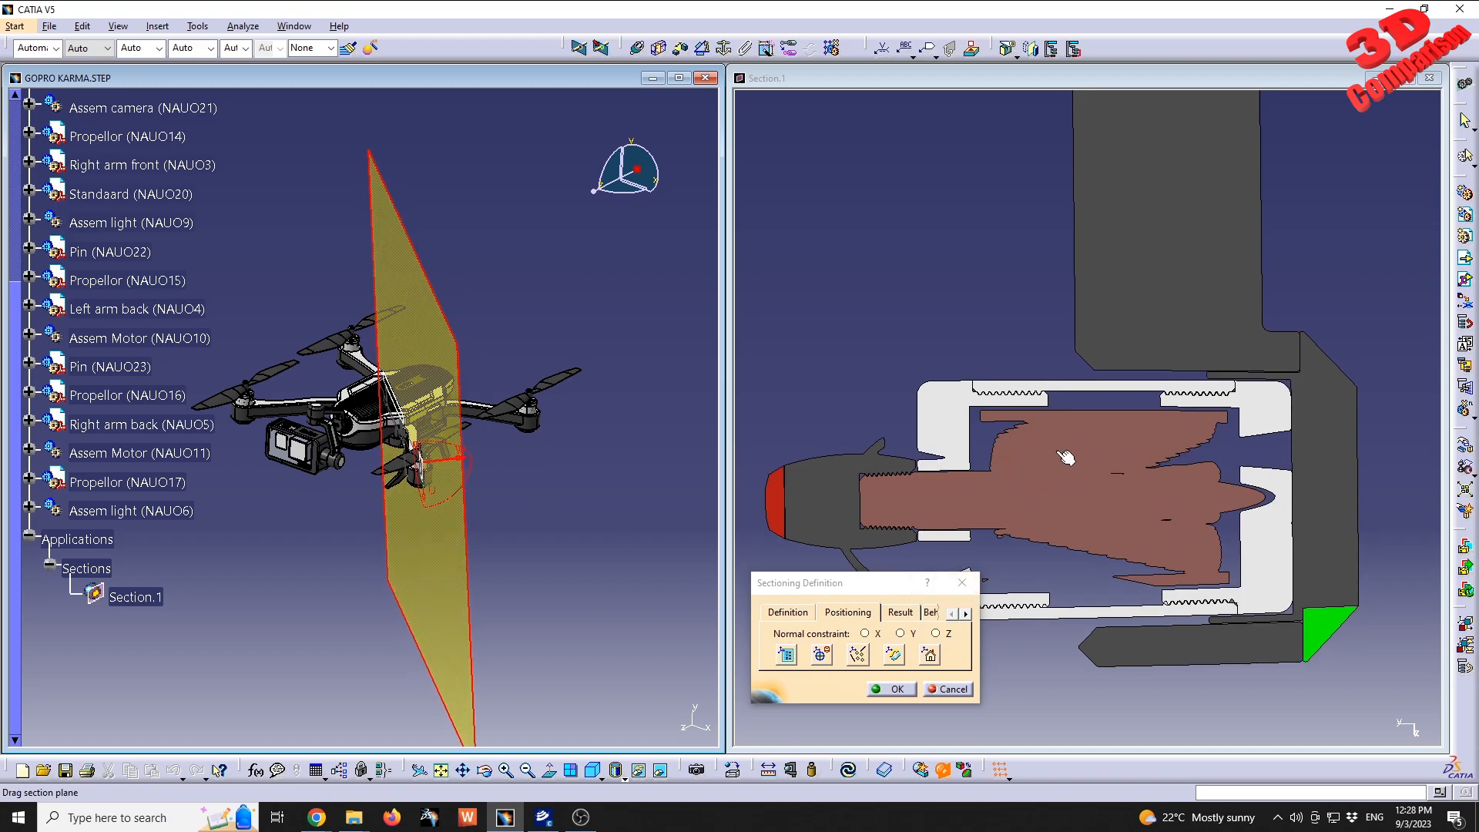
drag(440, 338, 439, 362)
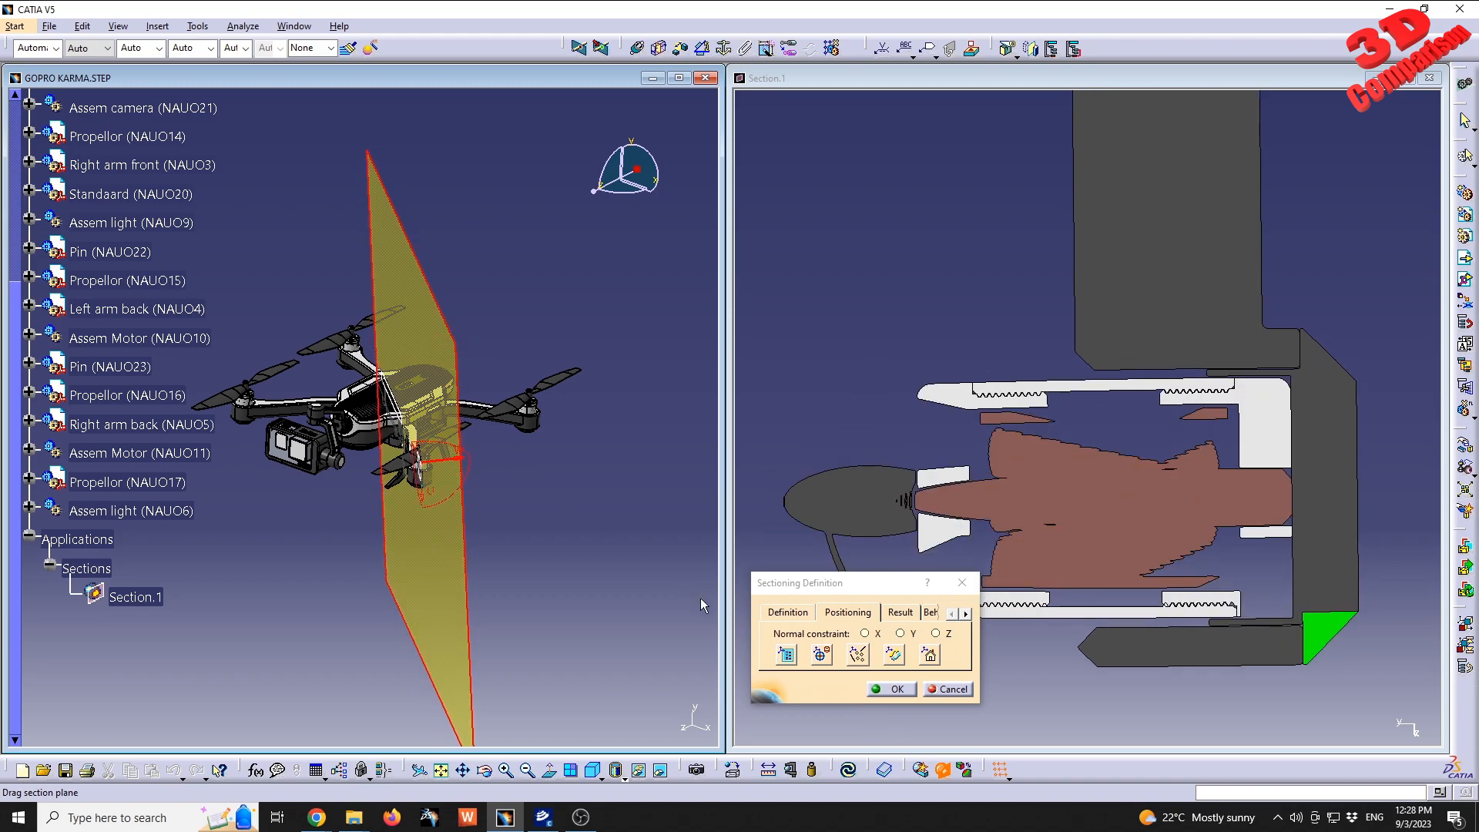
Position the section plane by three selections on the drone's upper body surface and lower it through the arms
click(867, 661)
middle_drag(455, 531, 377, 527)
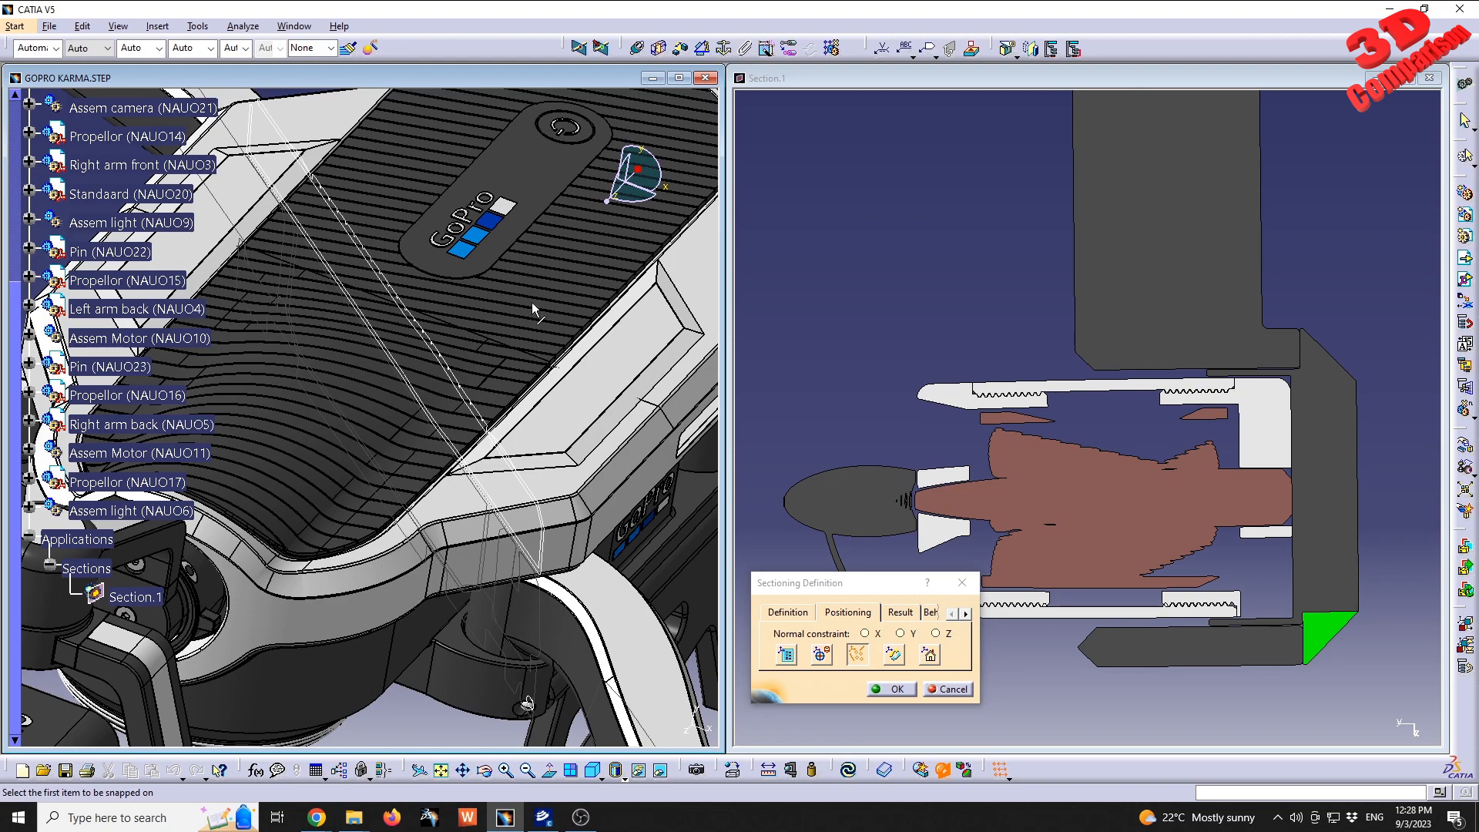
click(508, 252)
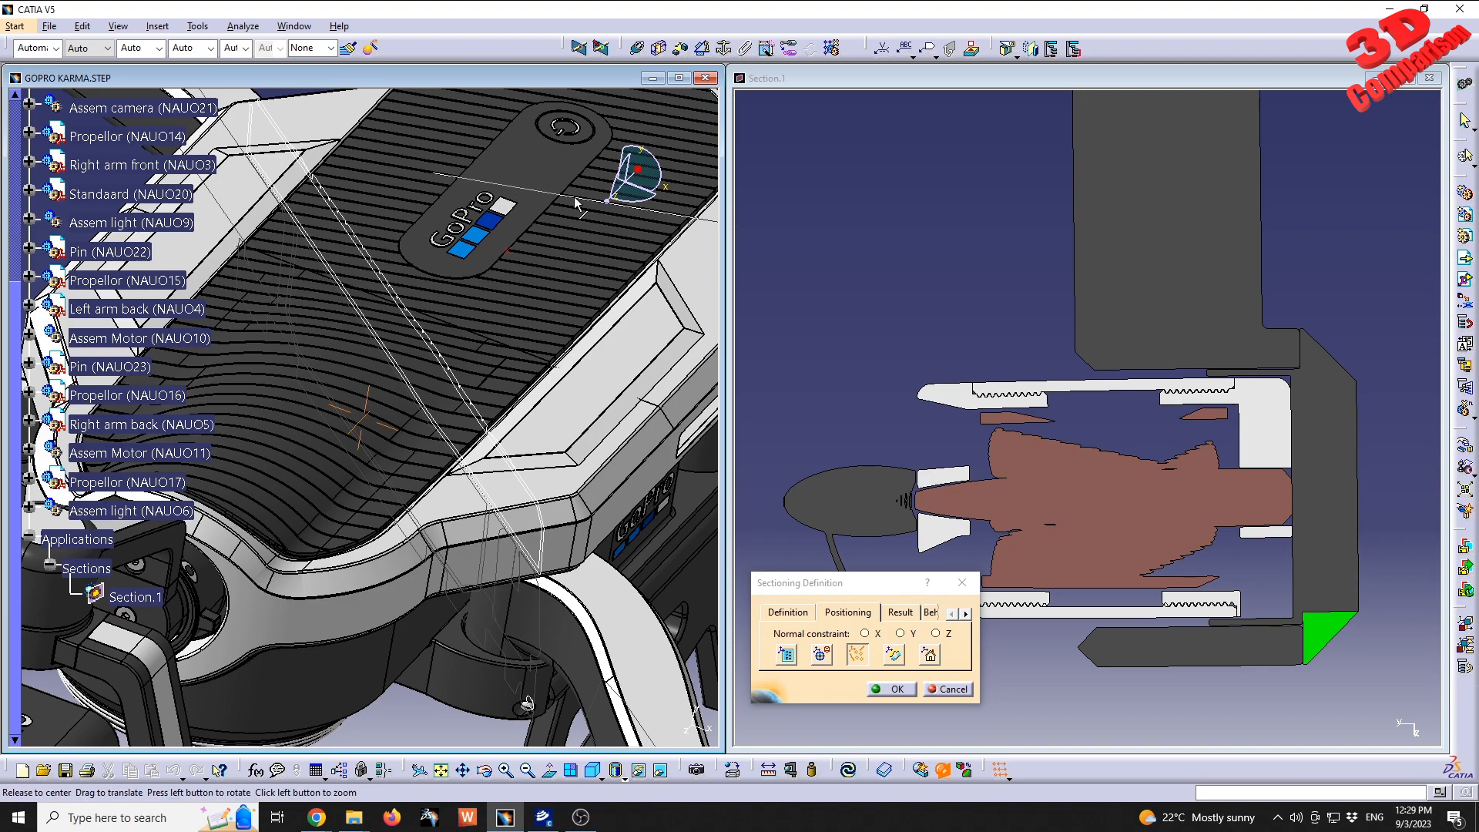
click(479, 322)
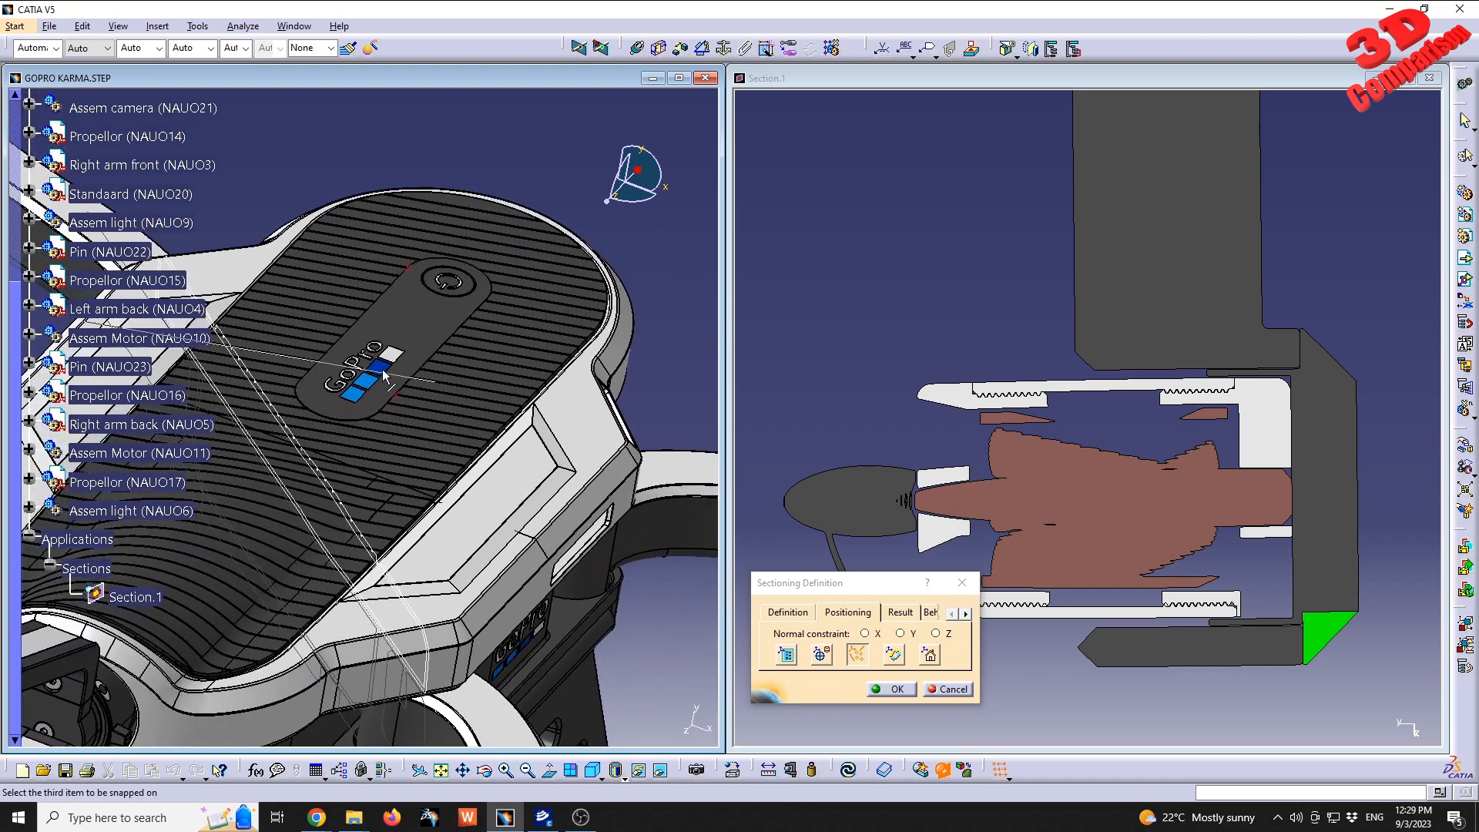
click(401, 276)
middle_drag(400, 291, 547, 359)
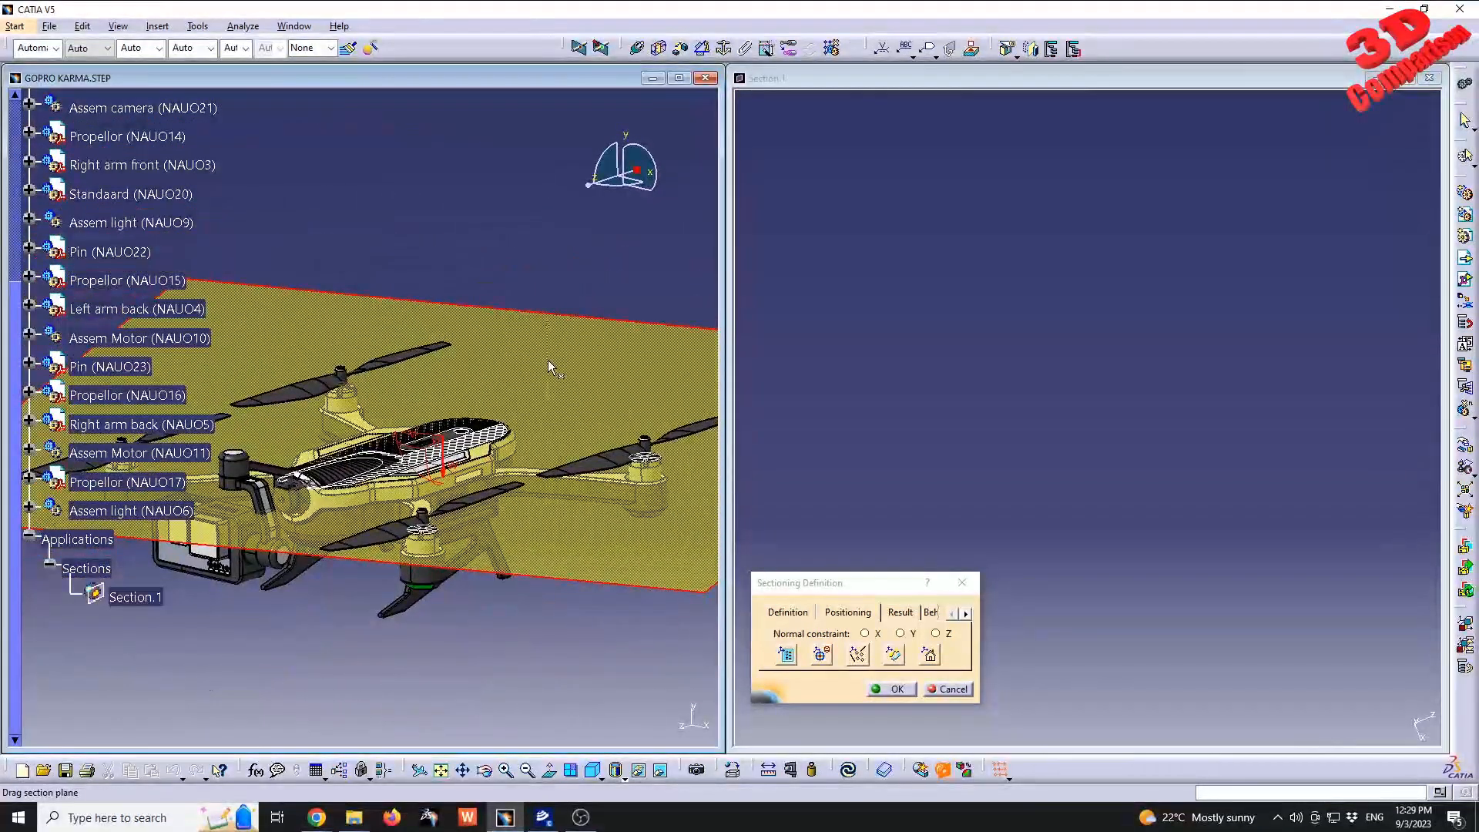
drag(553, 368, 559, 412)
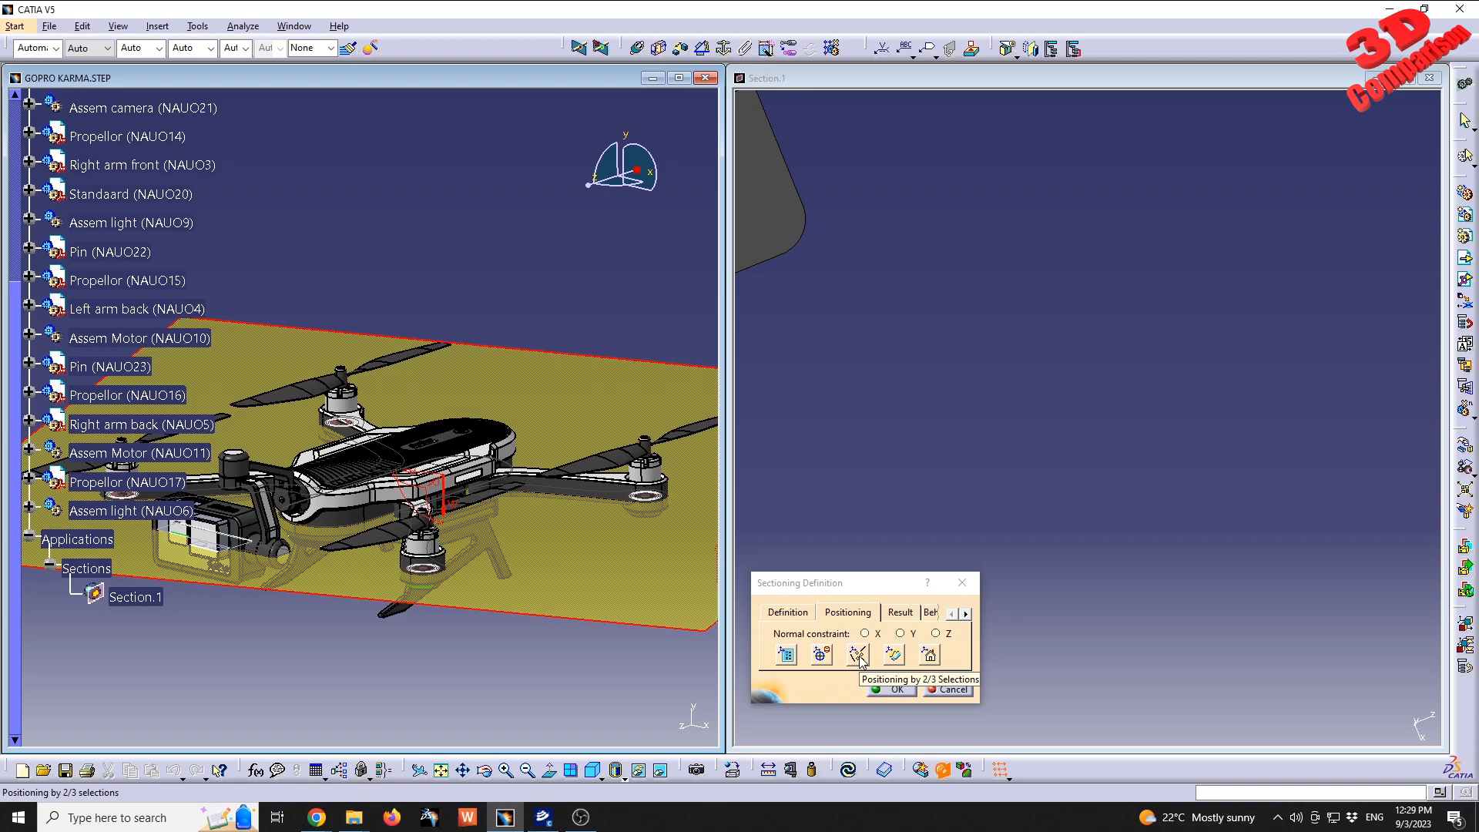
Position the section plane by 2/3 selections, picking the cylinder axis at the drone's nose and a second line on the body top
click(857, 655)
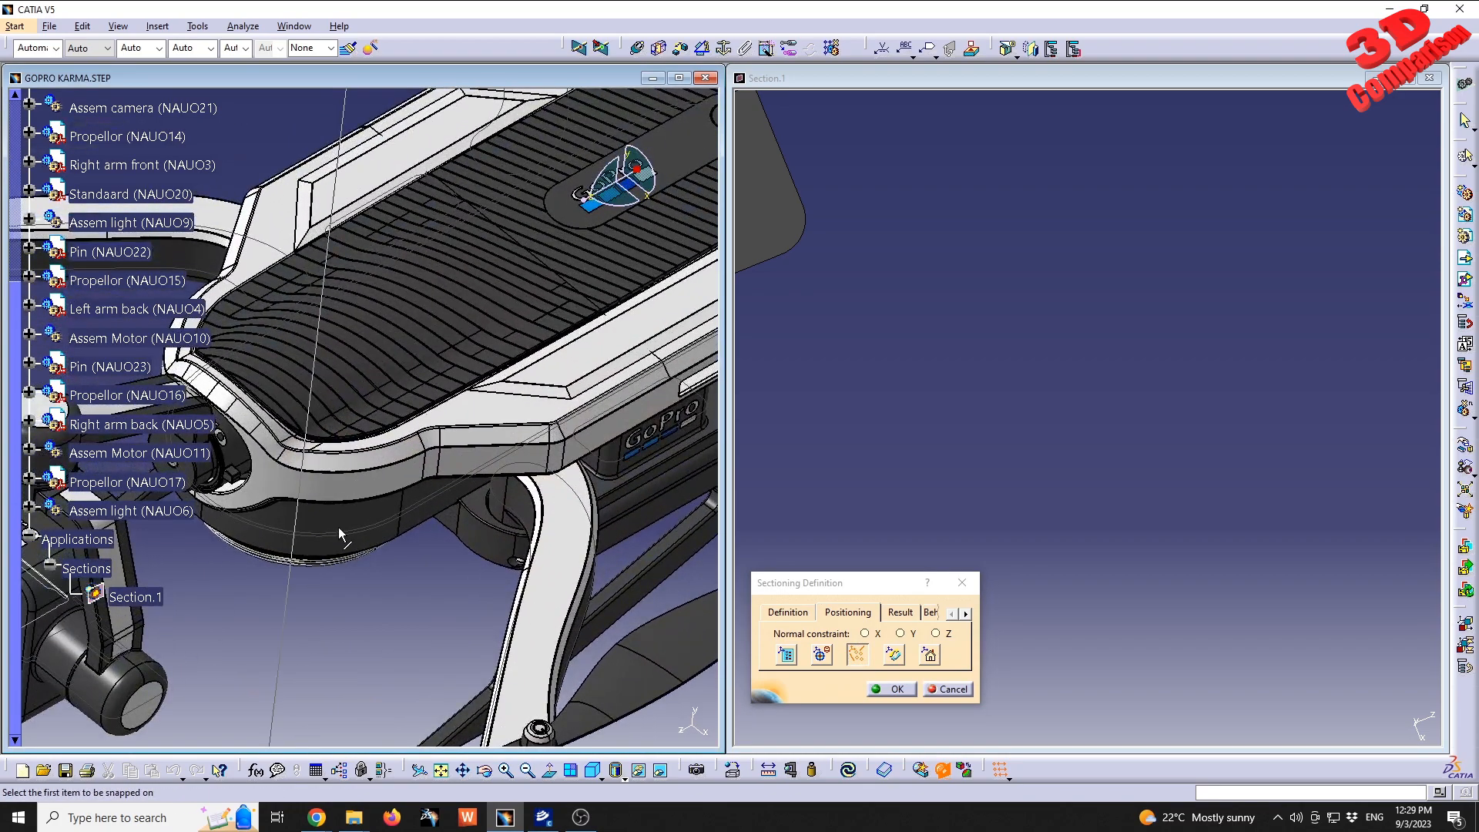
click(337, 528)
middle_drag(601, 304, 458, 511)
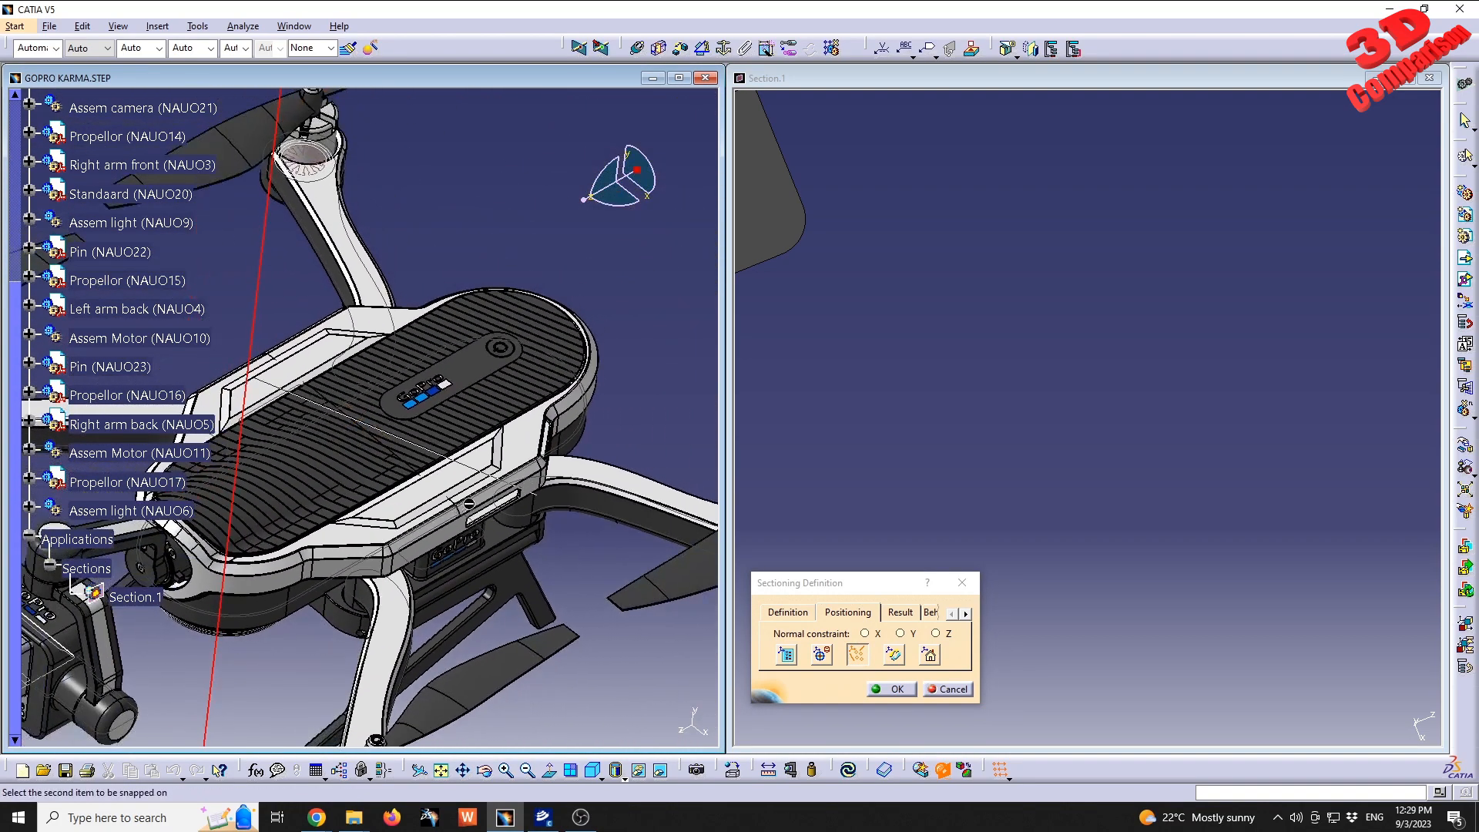
click(514, 363)
middle_drag(514, 362, 579, 378)
Reposition the section plane by 2/3 selections using the nose axis and a coplanar line along the drone's upper body surface
click(862, 660)
click(861, 659)
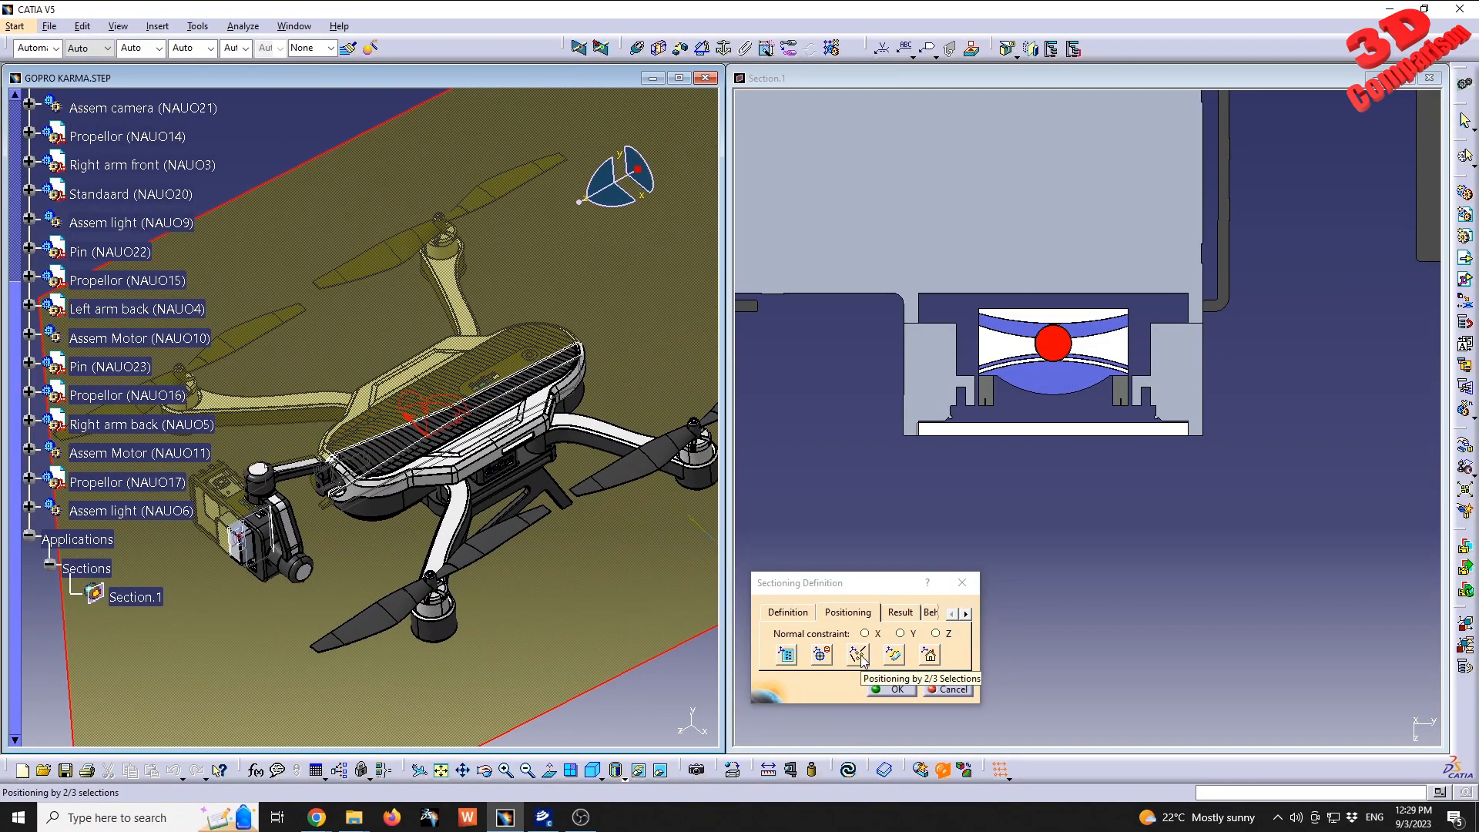
click(377, 510)
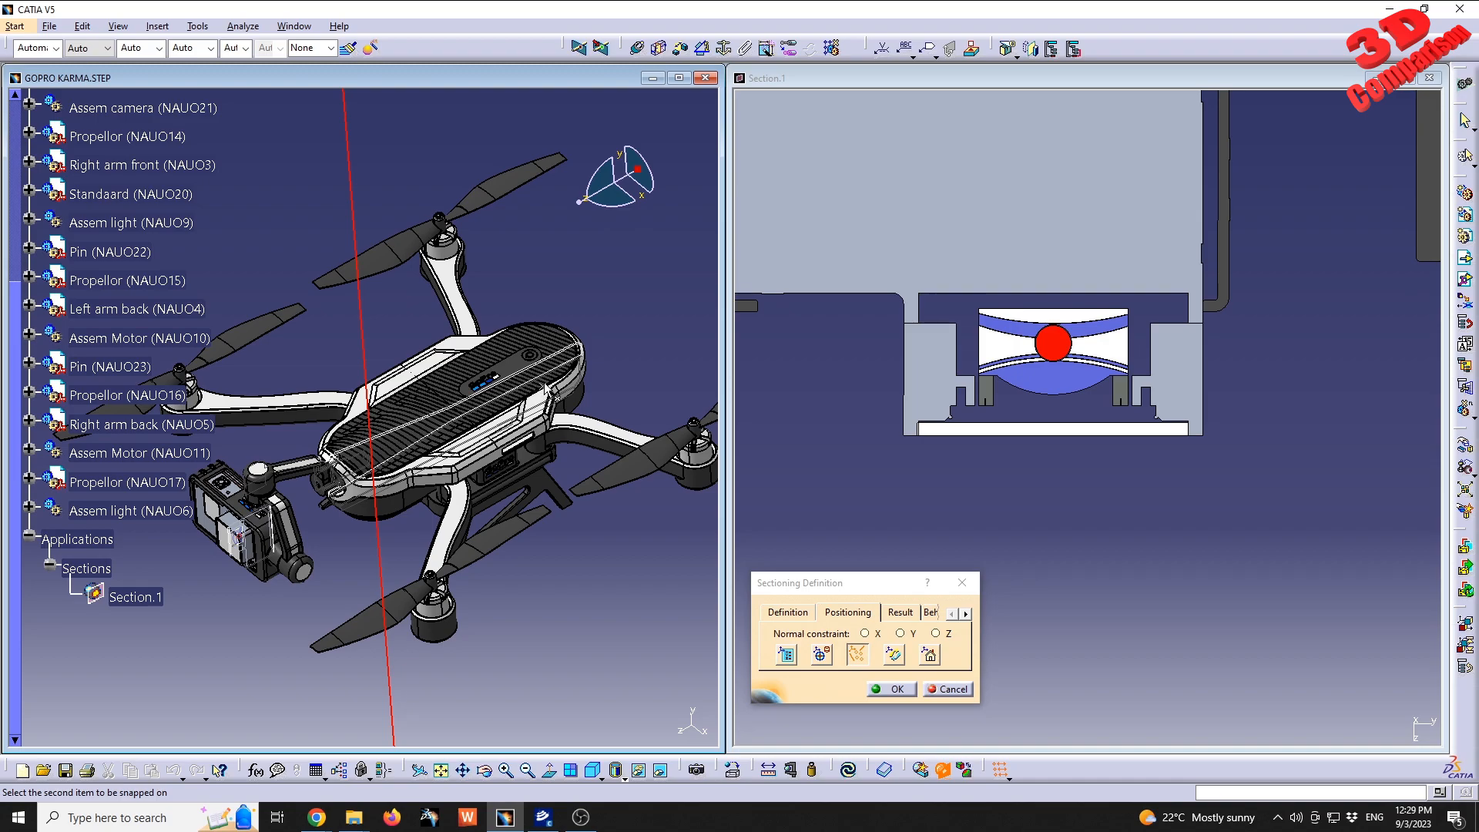
middle_drag(558, 408, 462, 469)
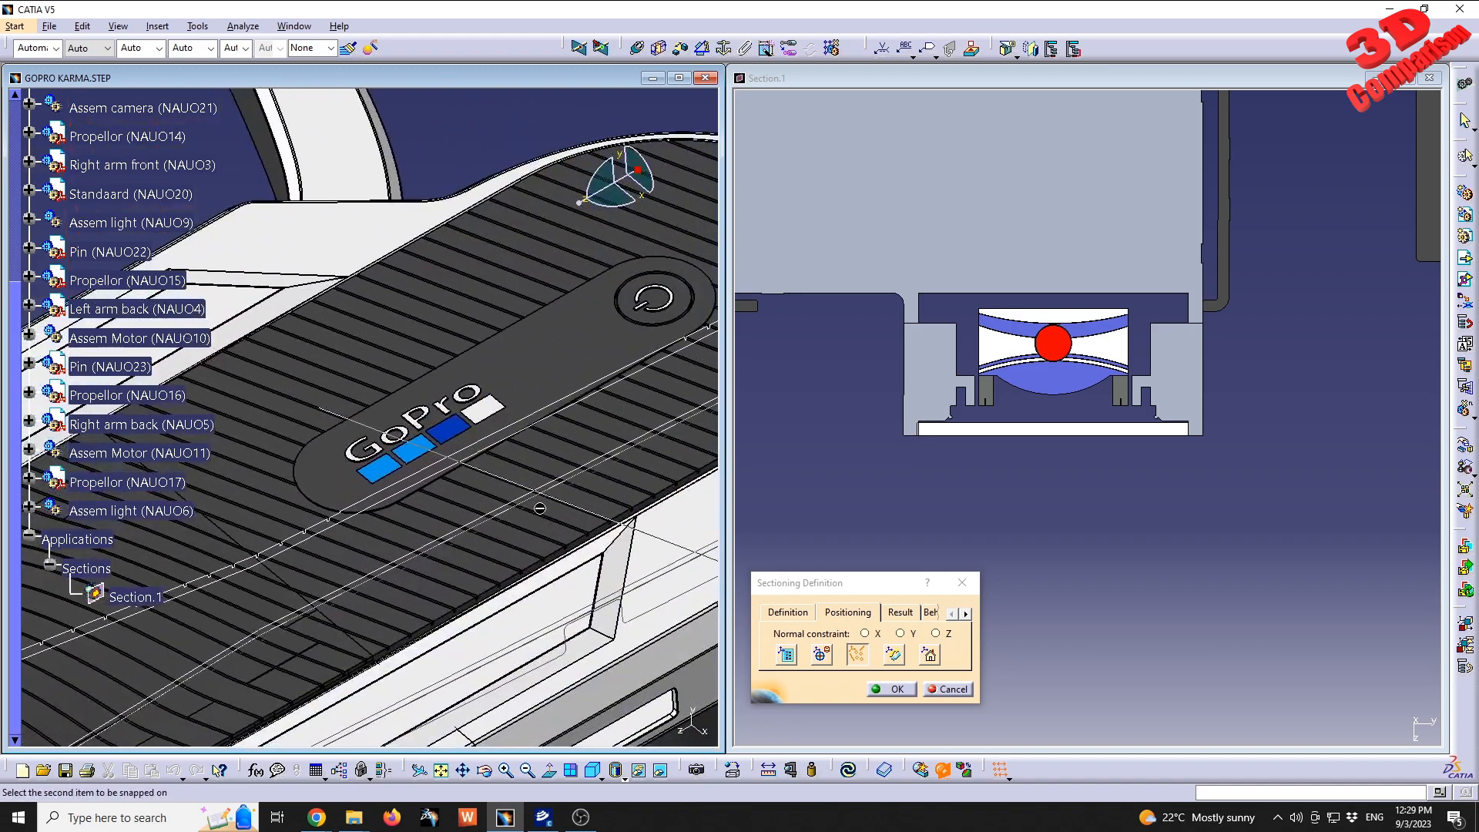
click(583, 542)
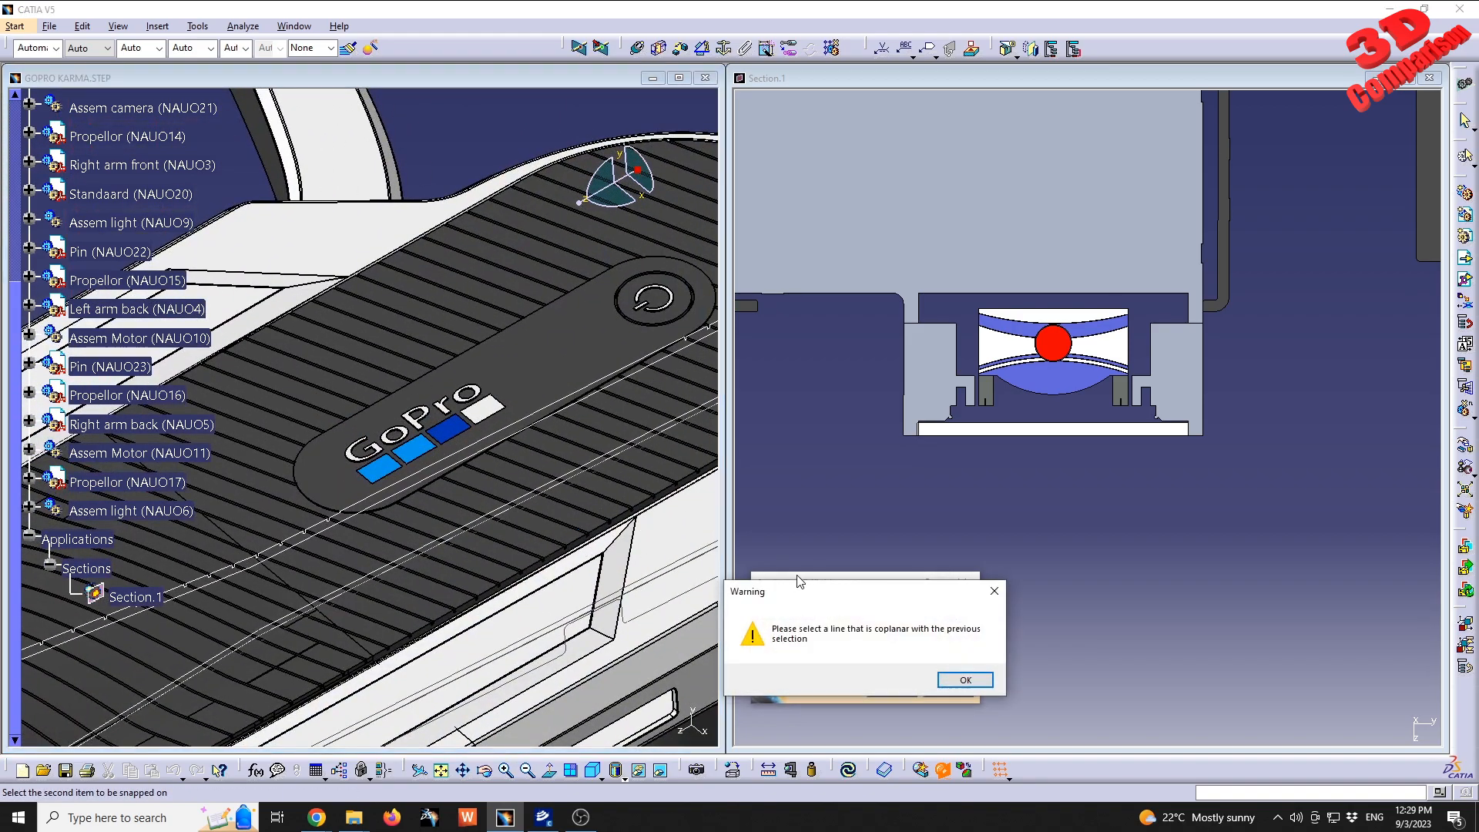
drag(654, 529, 392, 434)
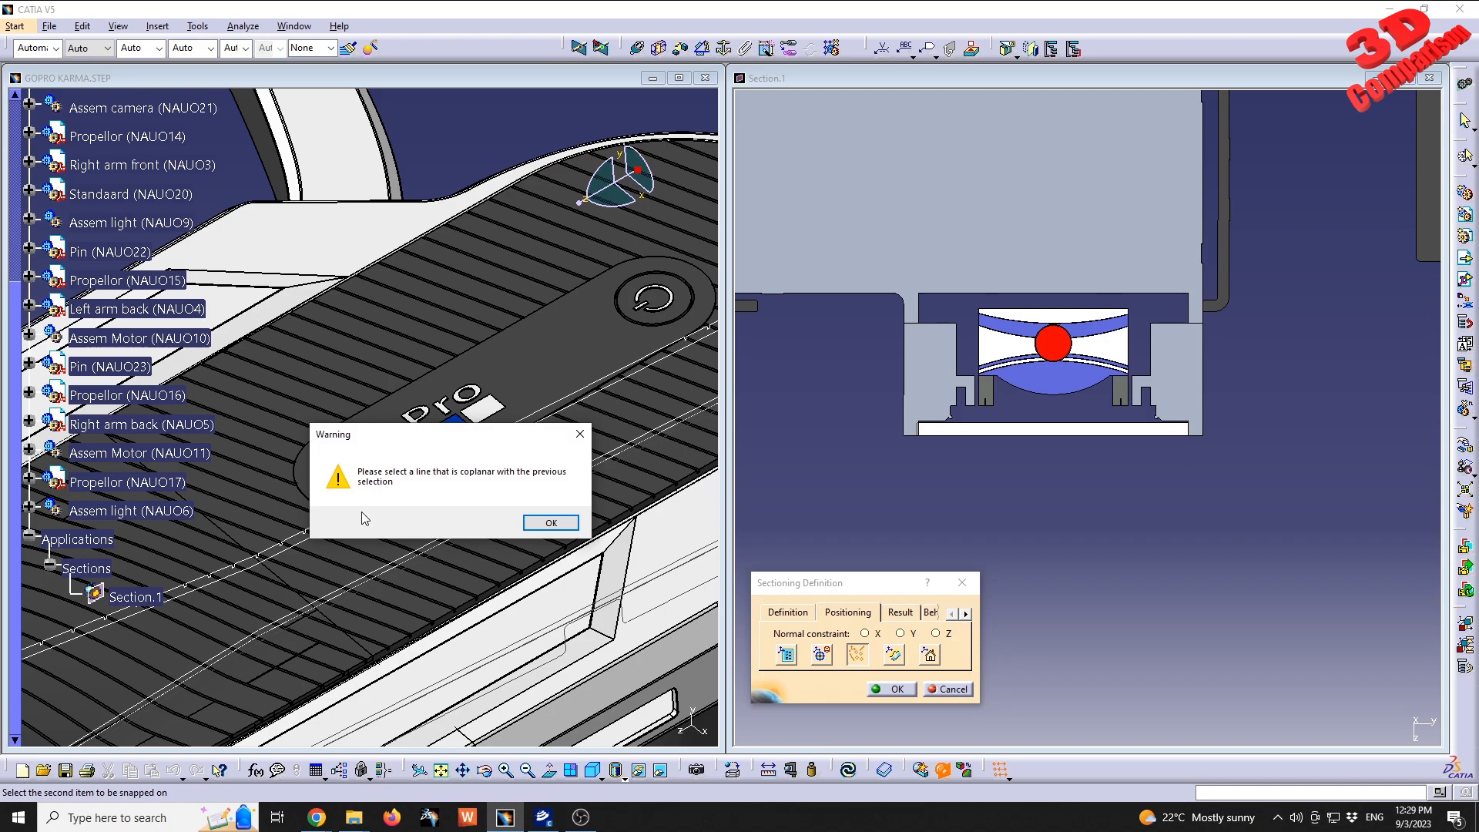
click(559, 524)
middle_drag(383, 344, 497, 497)
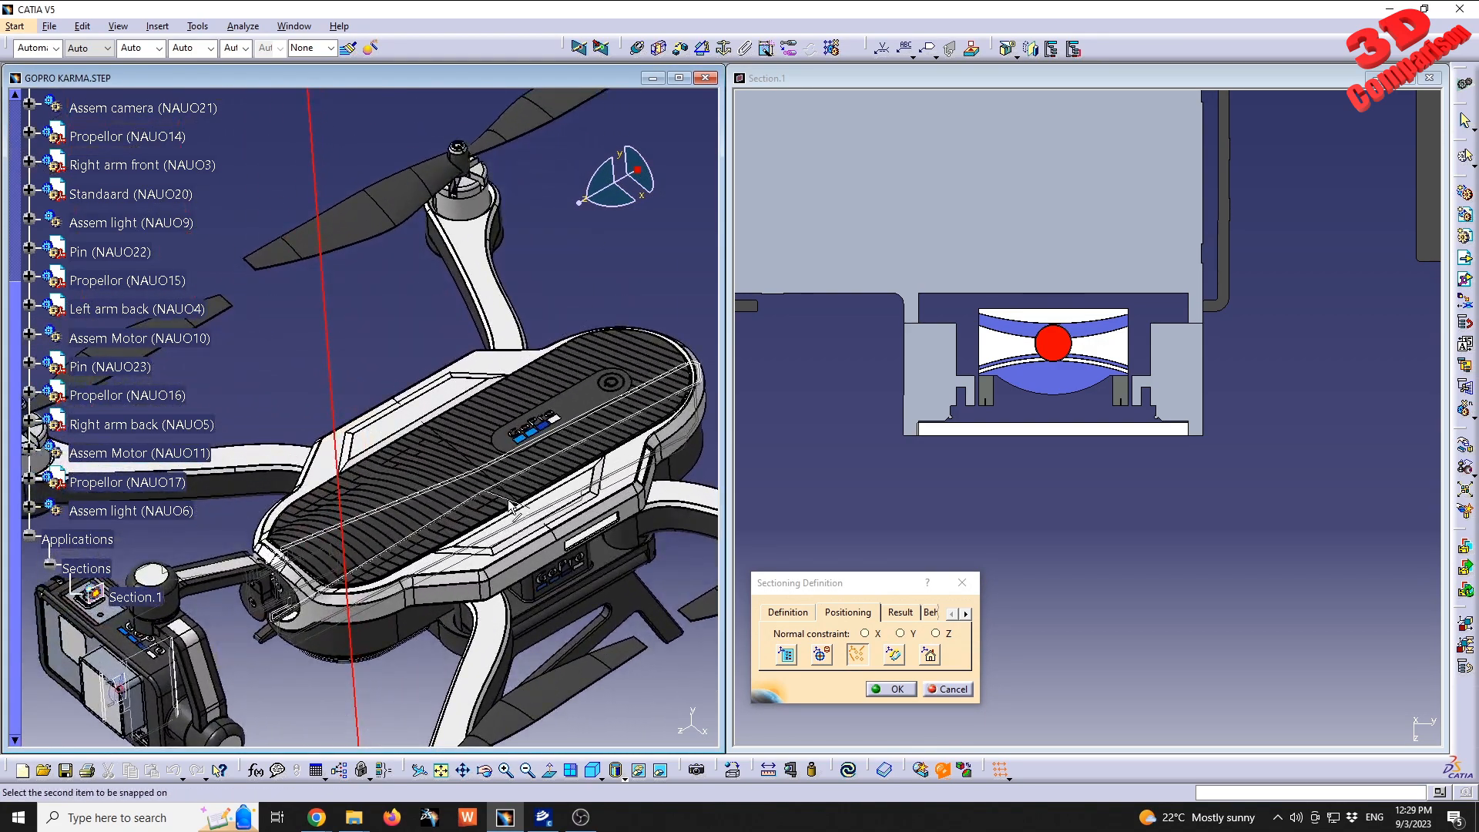
click(489, 439)
middle_drag(489, 474, 447, 589)
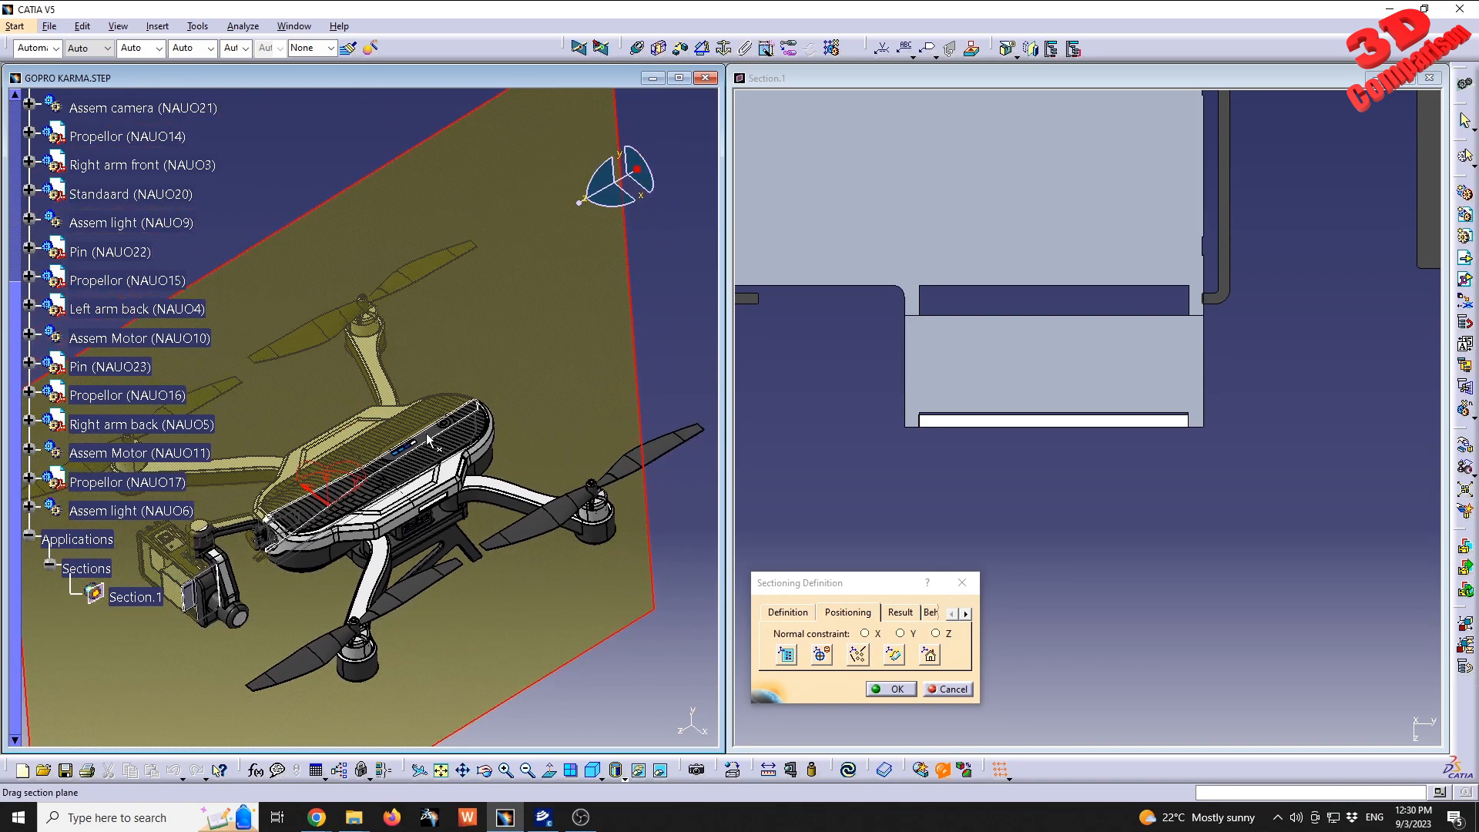
Fit the whole section result in the section view and slide the section plane sideways through the drone body
middle_drag(413, 525, 488, 455)
middle_drag(1003, 421, 1023, 538)
middle_drag(1109, 410, 1064, 493)
middle_drag(1064, 493, 1069, 433)
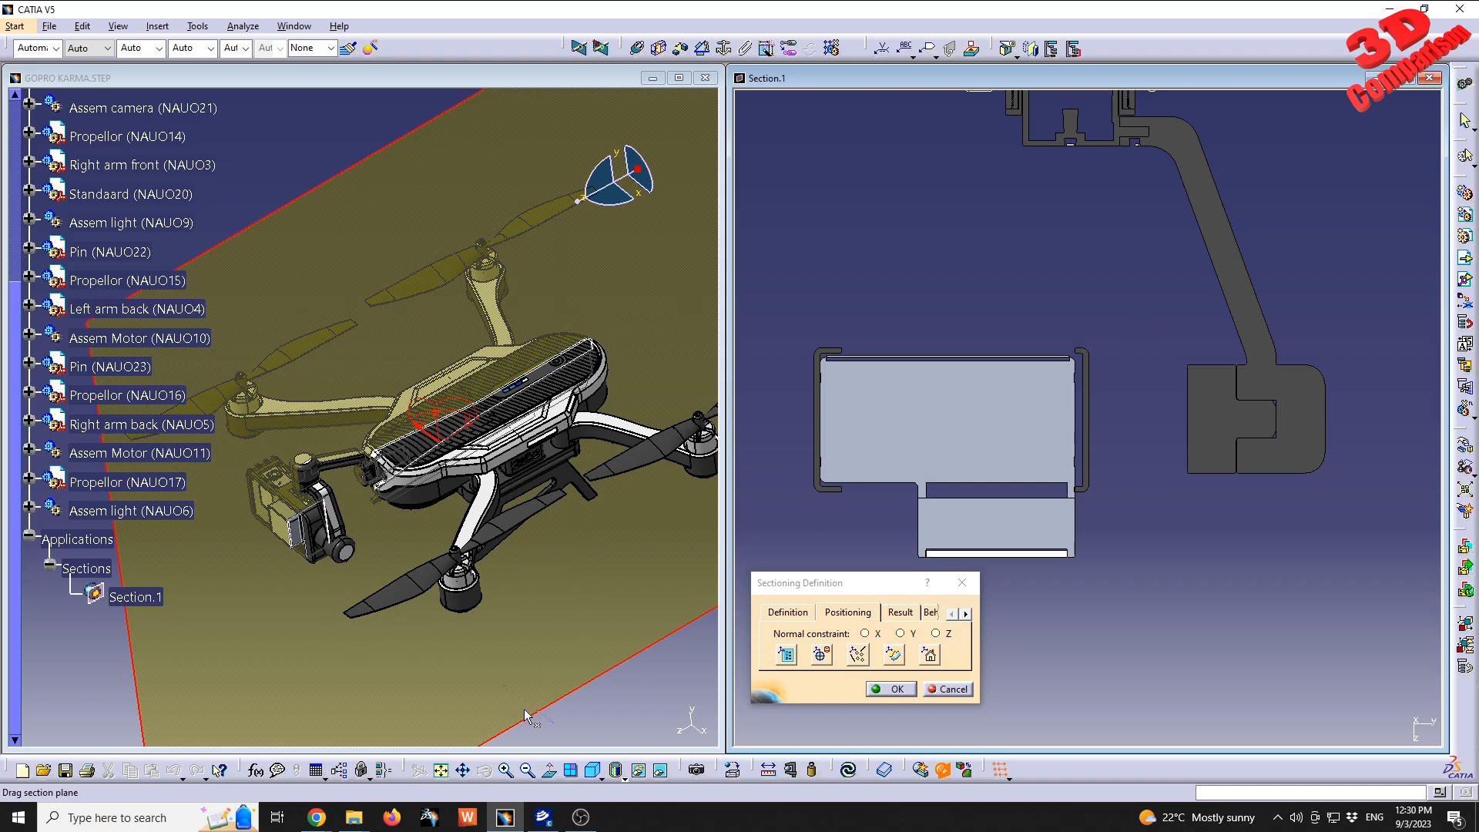
click(441, 773)
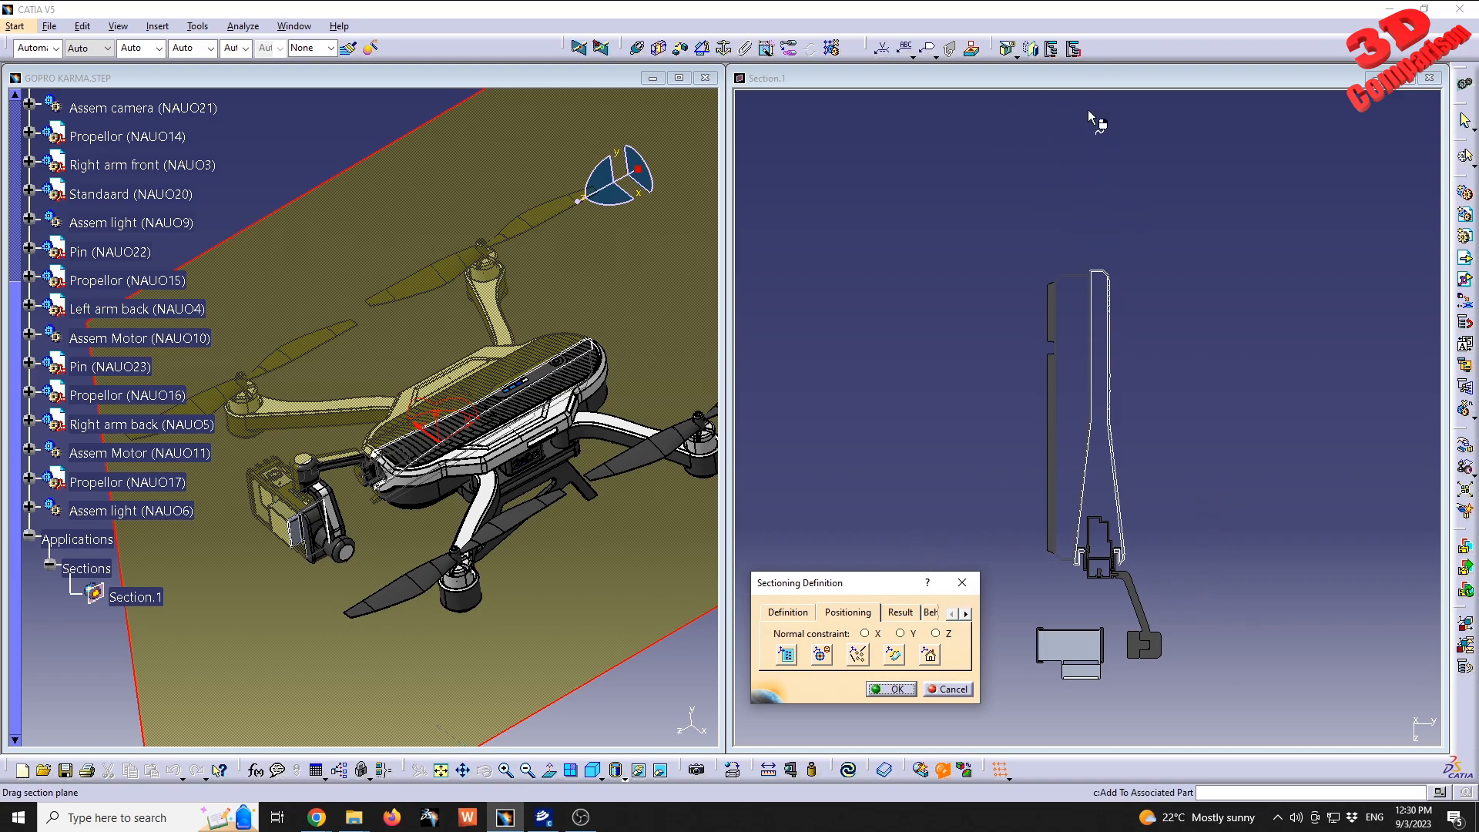
drag(472, 228, 372, 306)
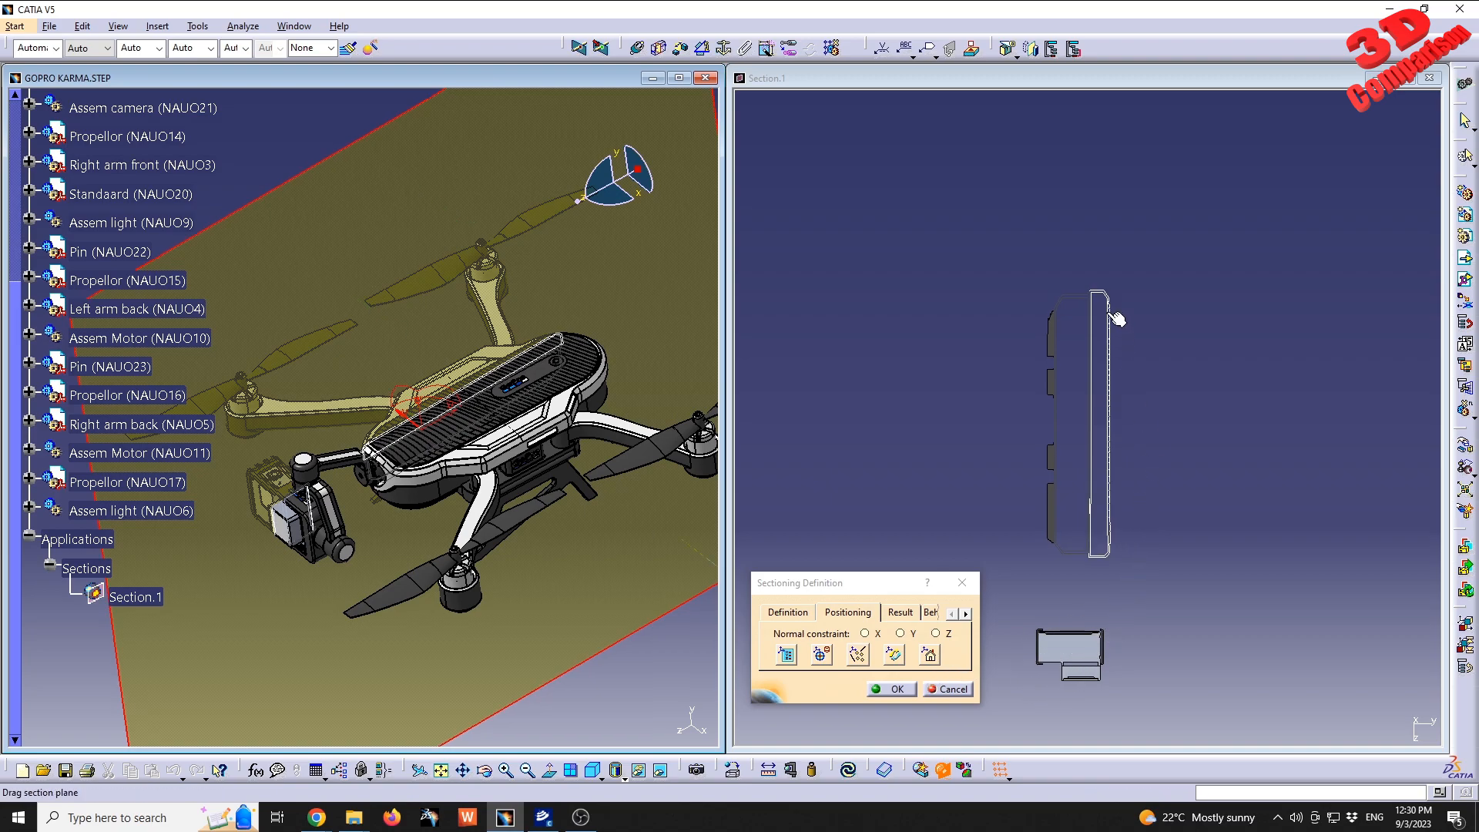
mouse_move(464, 214)
mouse_down()
mouse_move(465, 238)
mouse_move(451, 230)
mouse_up()
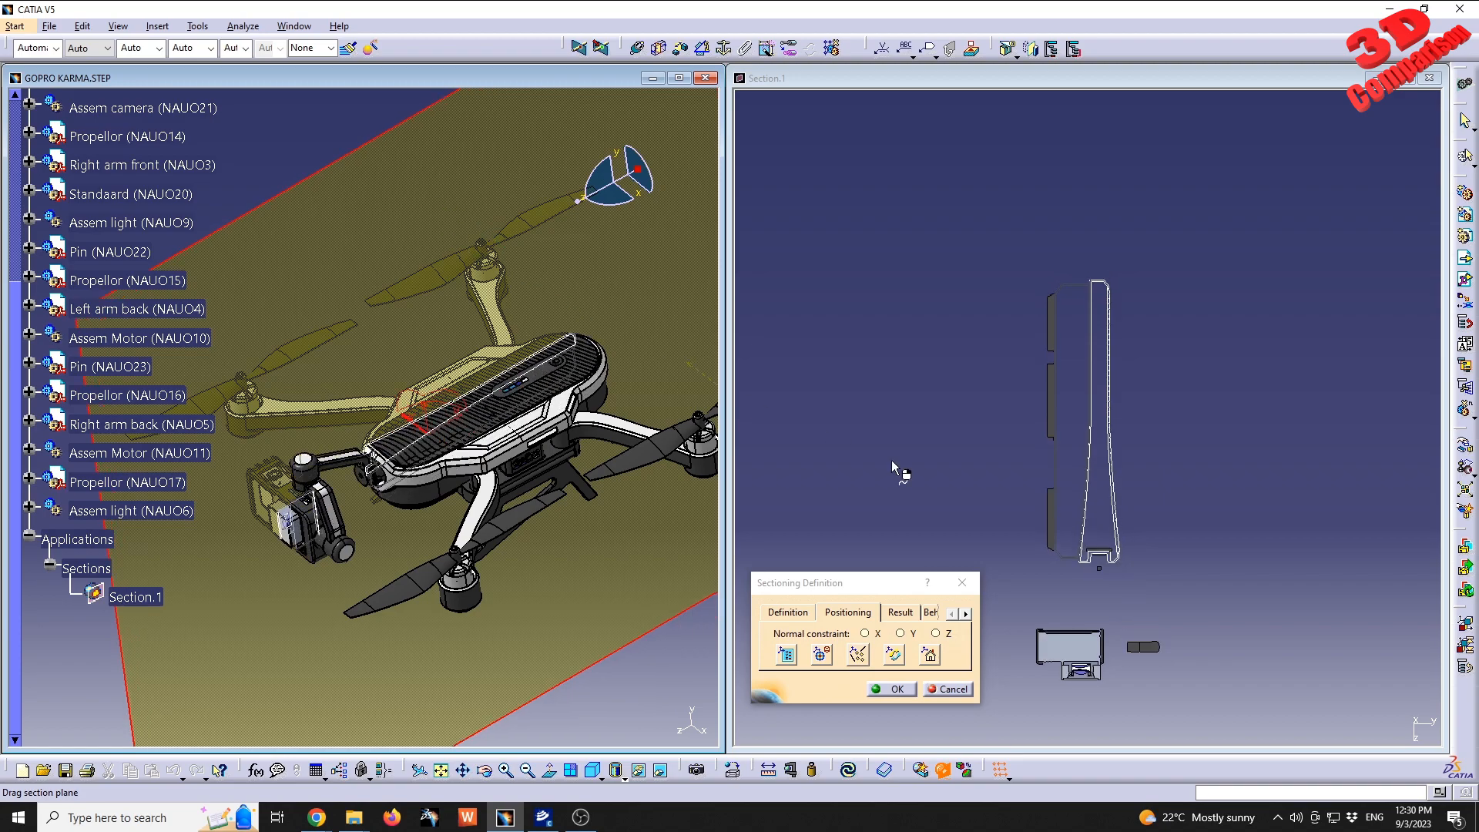
middle_drag(1210, 534, 1224, 449)
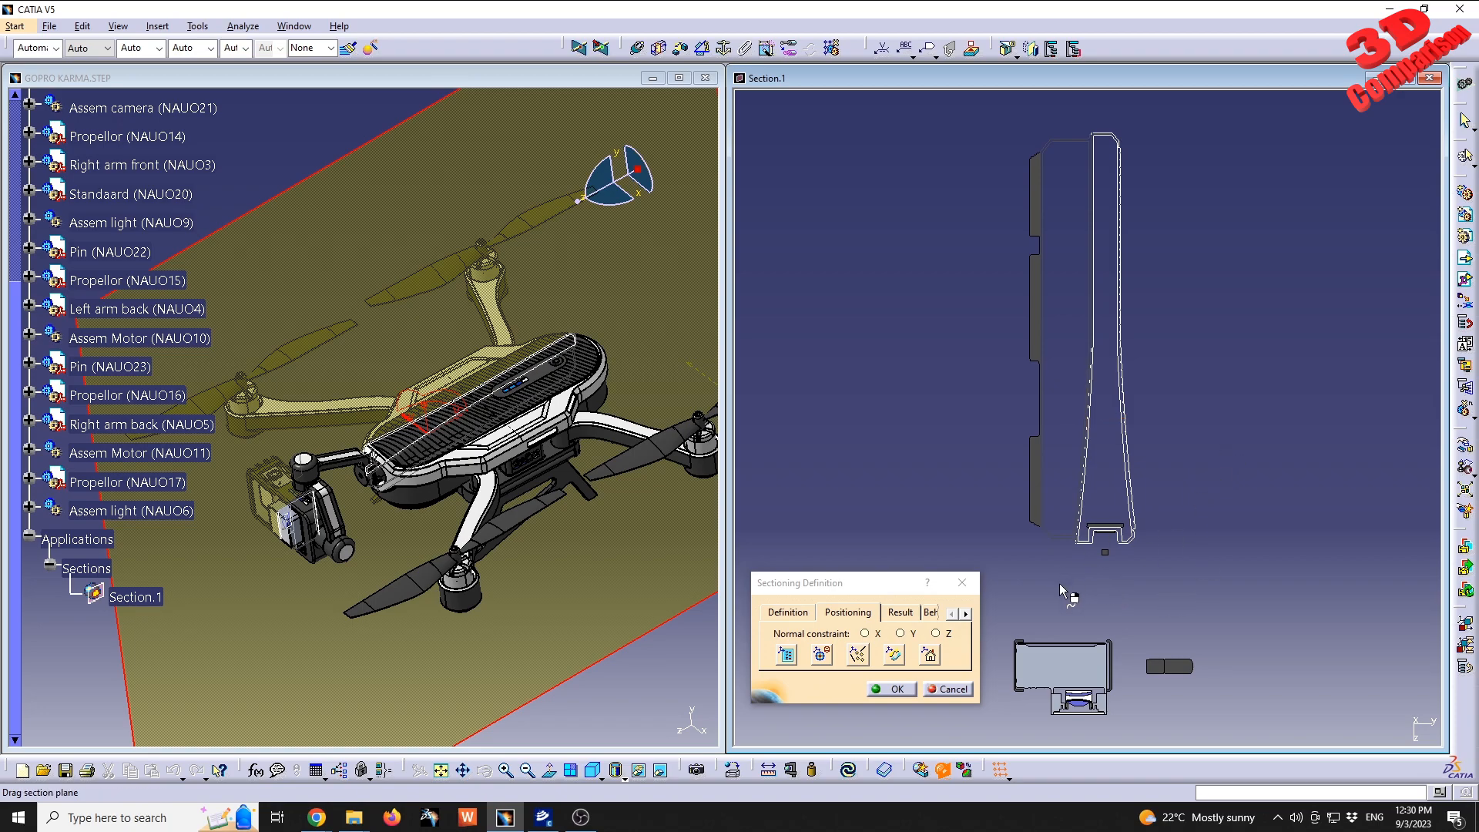
Invert the section plane's normal back and forth several times, leaving it inverted
click(894, 654)
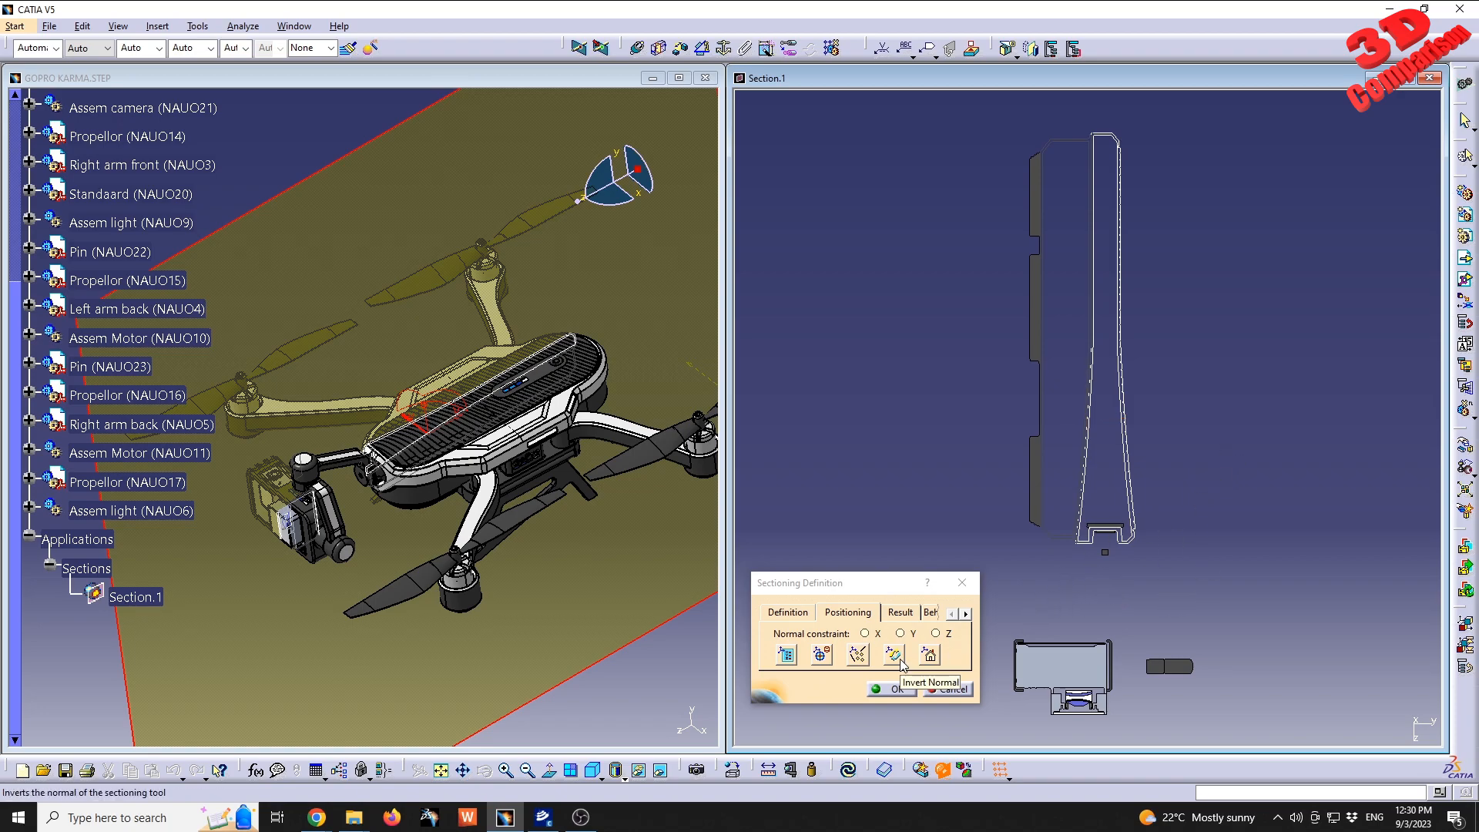
click(900, 661)
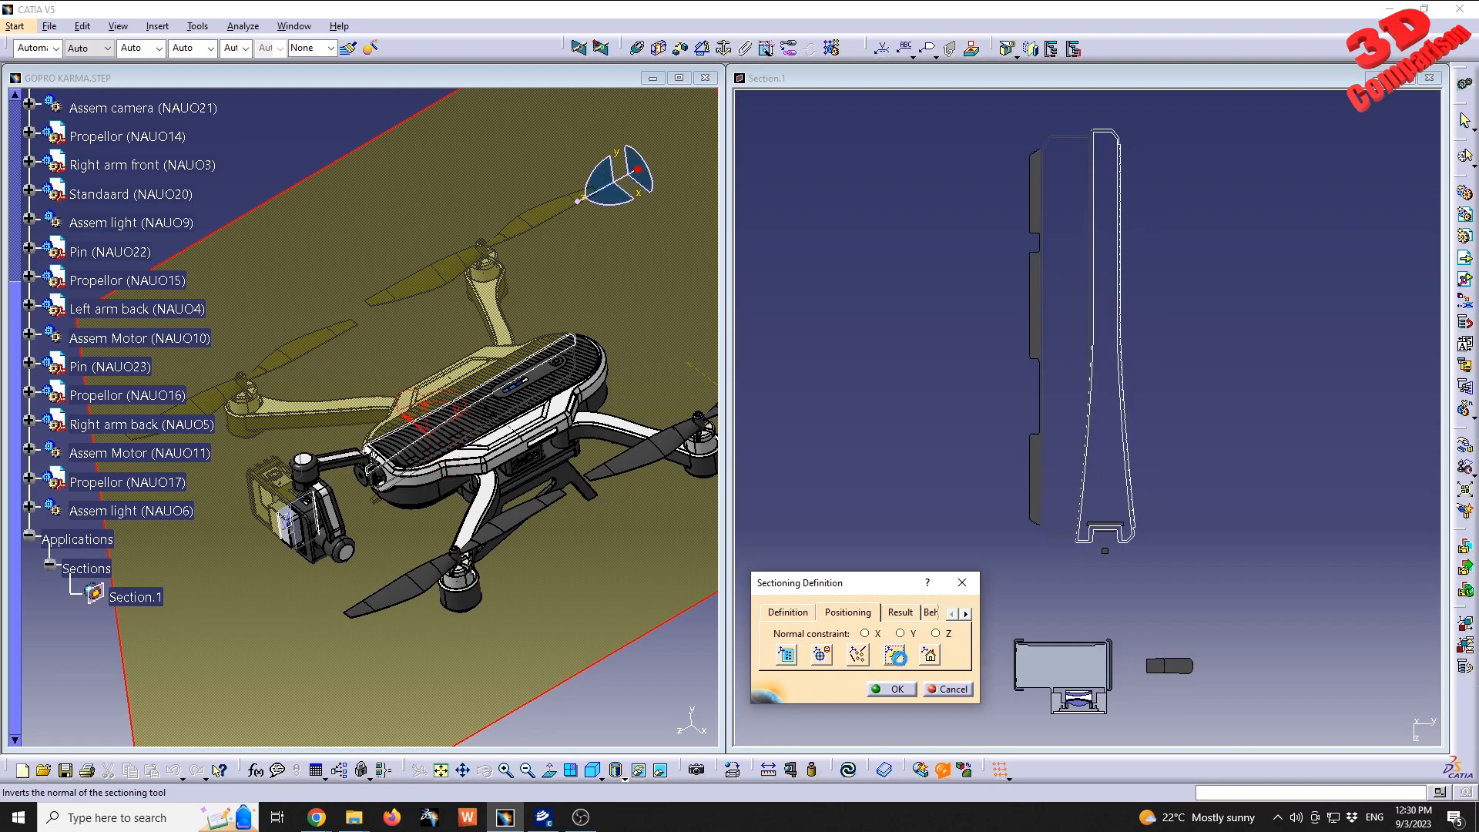
click(901, 661)
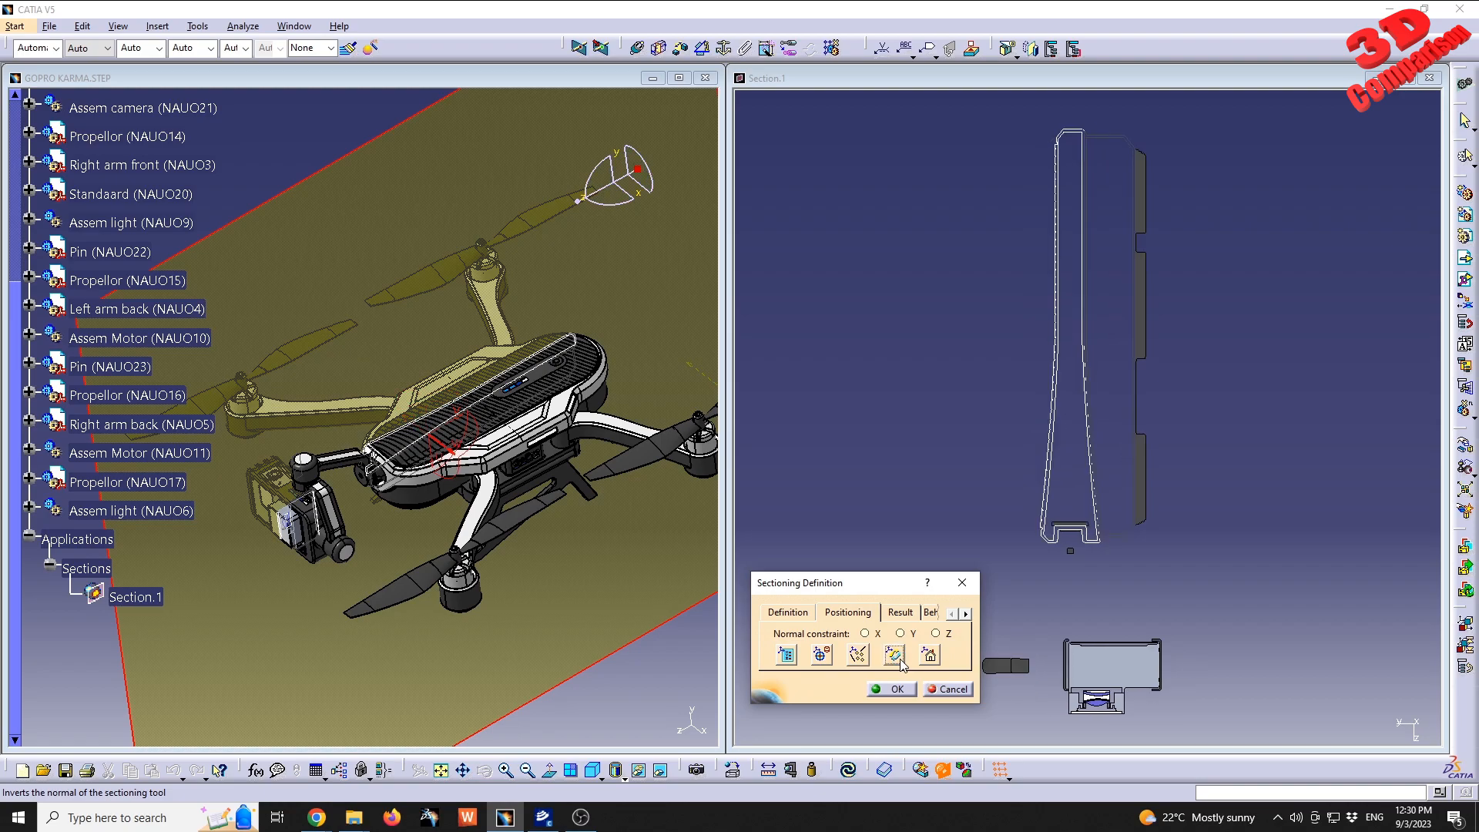
click(899, 660)
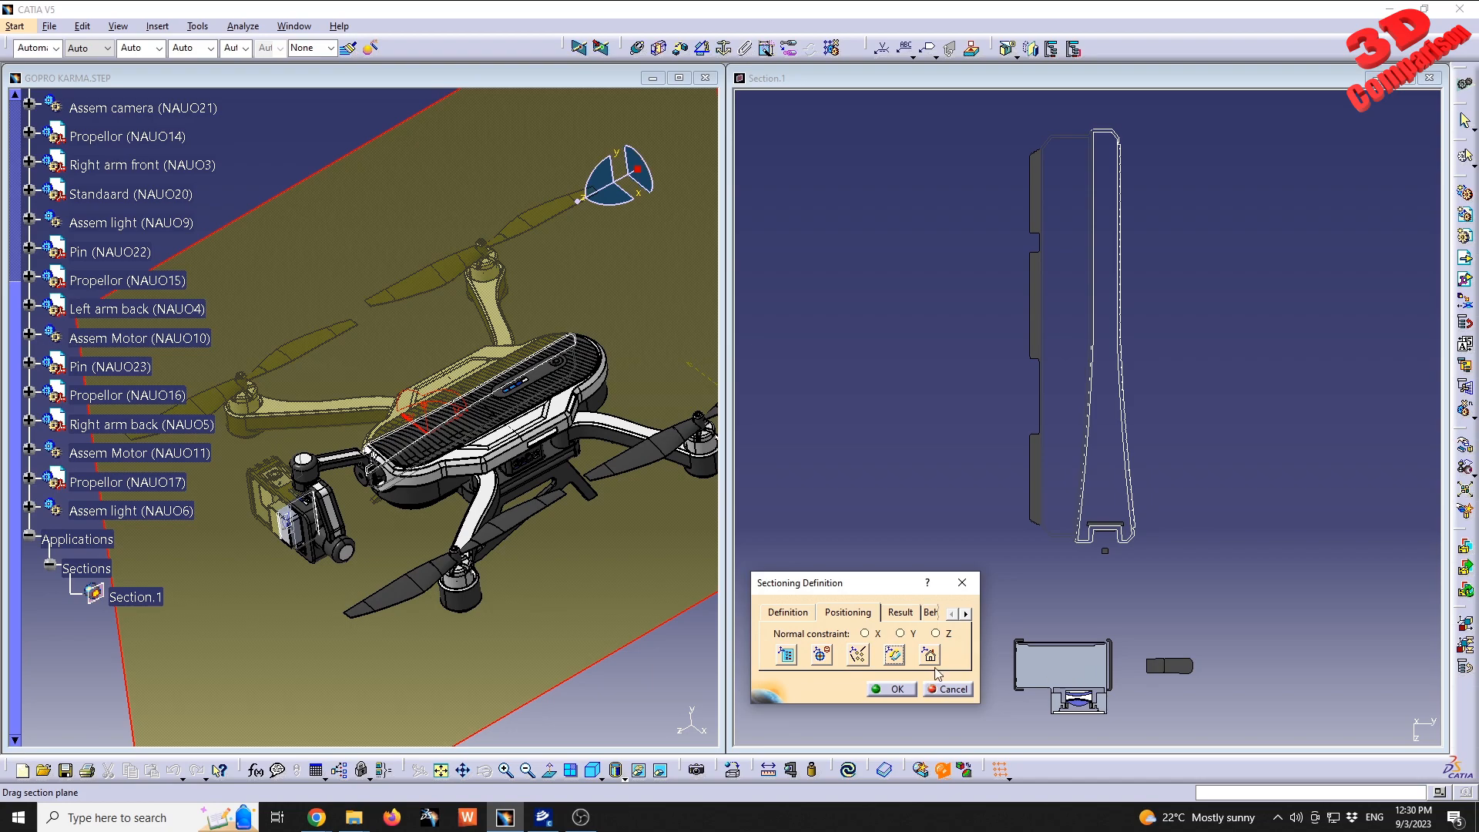
click(898, 660)
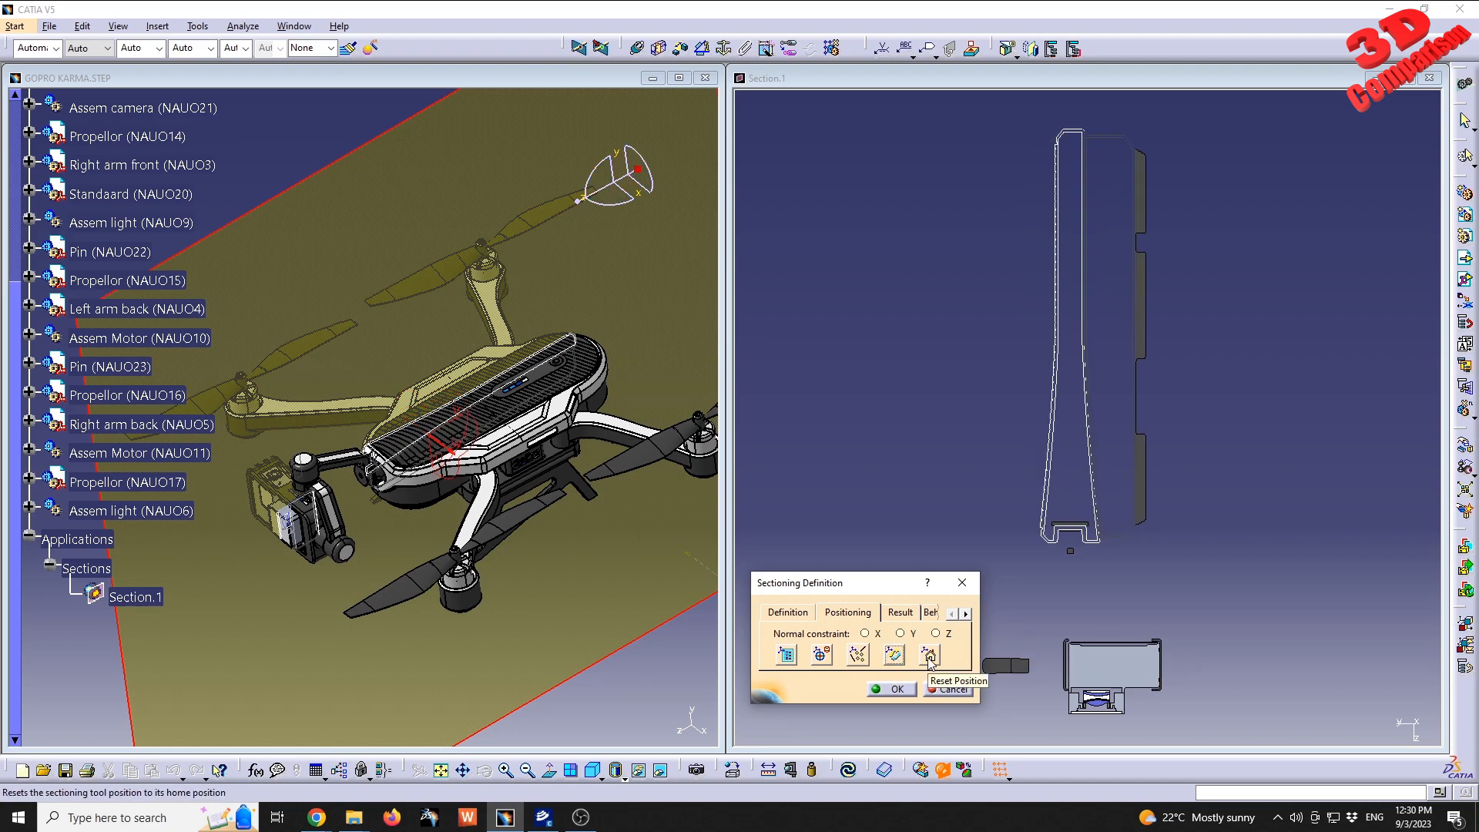
Reset the section plane to its home position, try the Y and Z normal constraints, and reset the position again
click(930, 660)
middle_drag(389, 500, 440, 454)
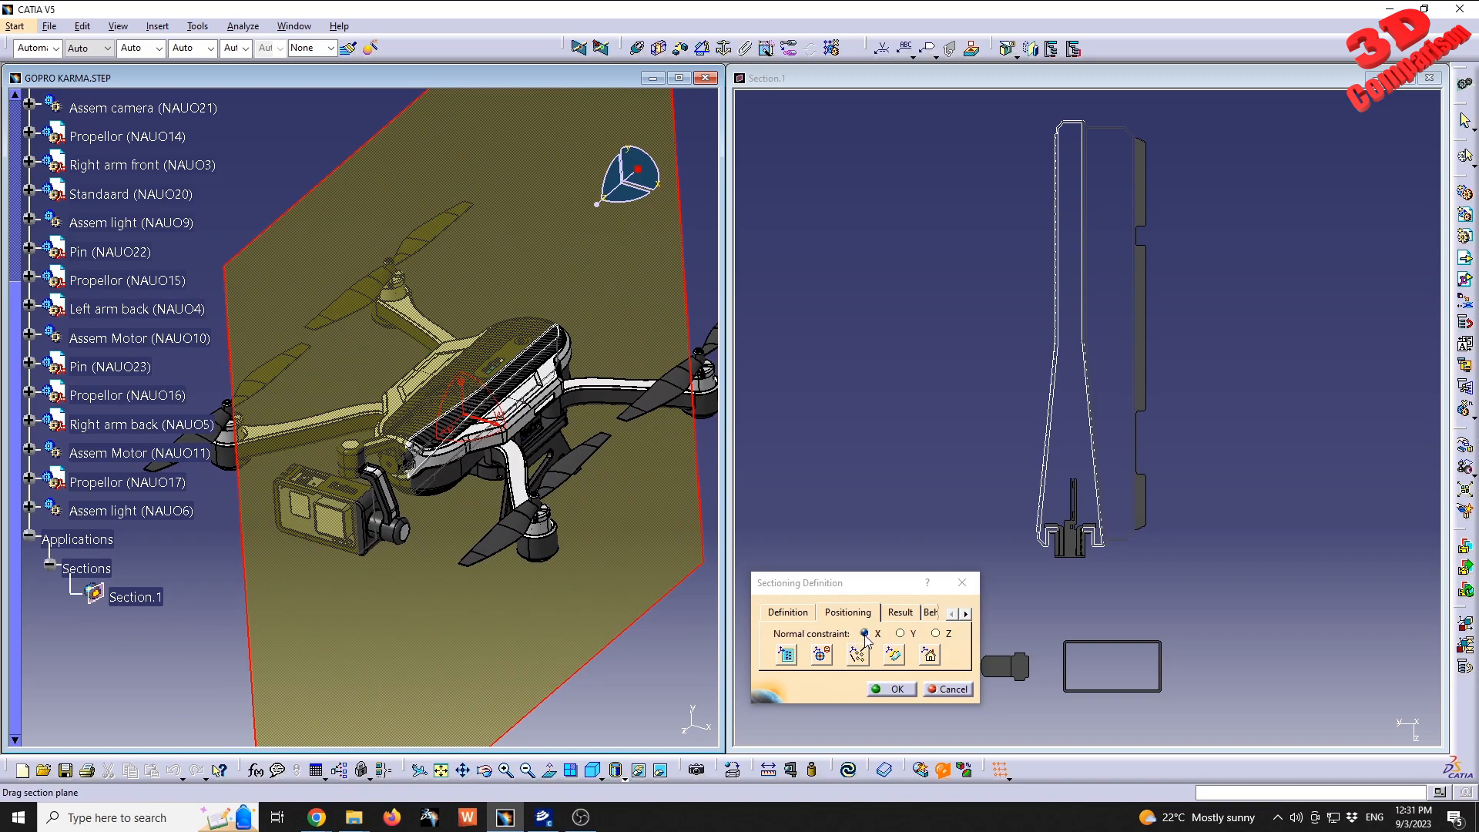
click(906, 639)
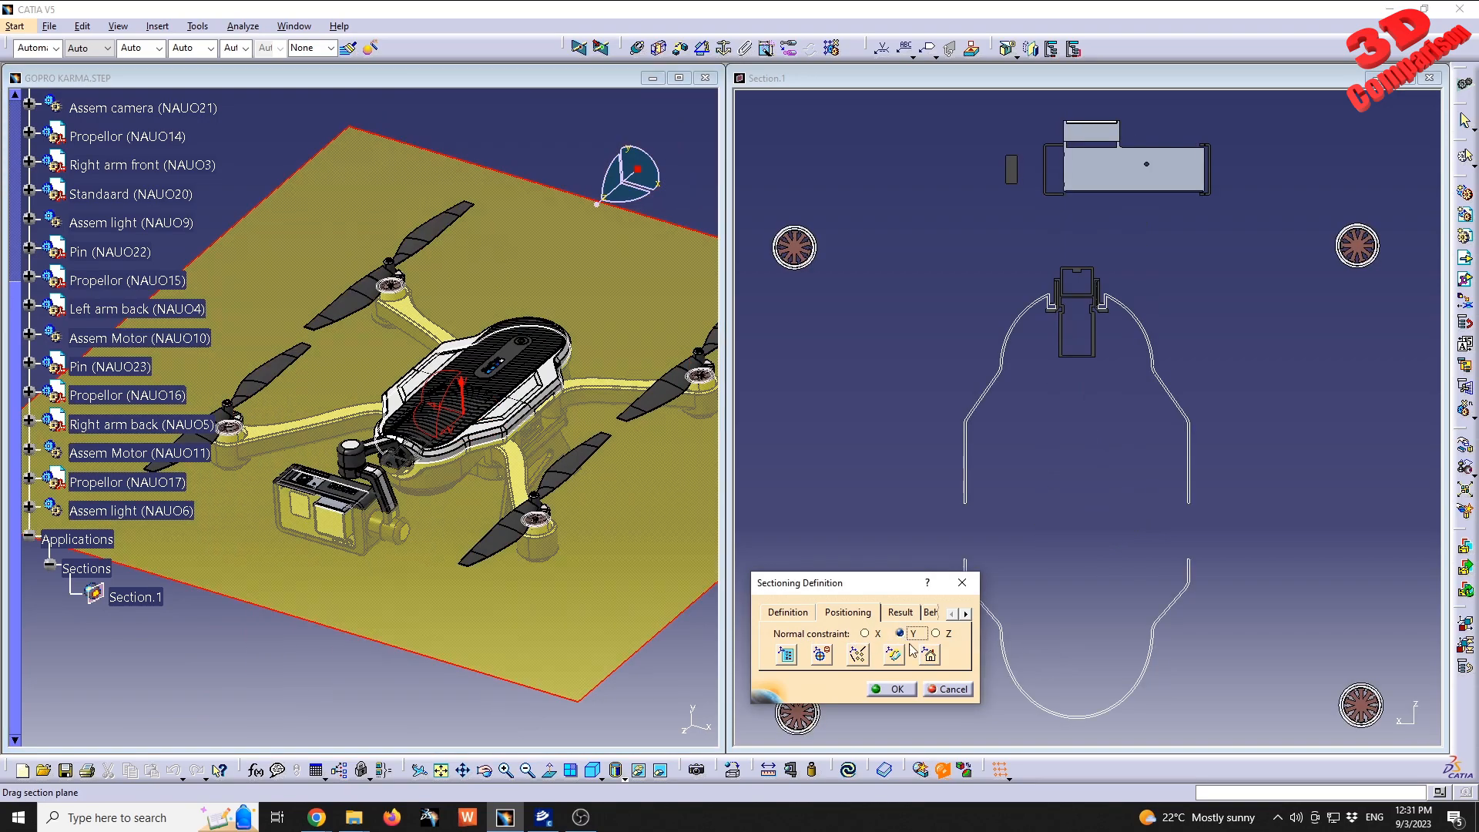
click(948, 634)
click(930, 655)
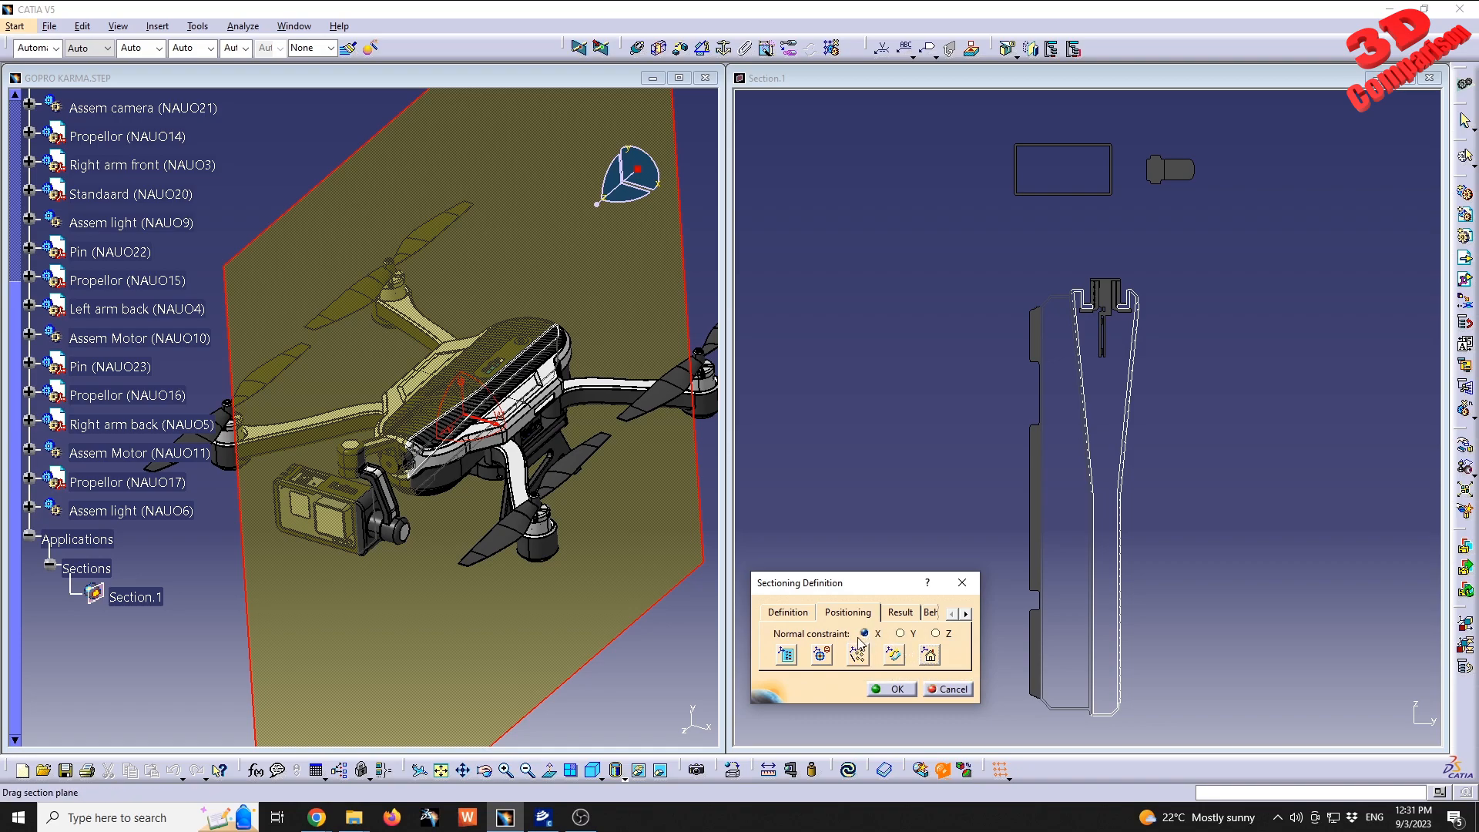
Rotate the section plane about the drone body with its on-plane handles and reset it to its home position
middle_drag(512, 331, 481, 439)
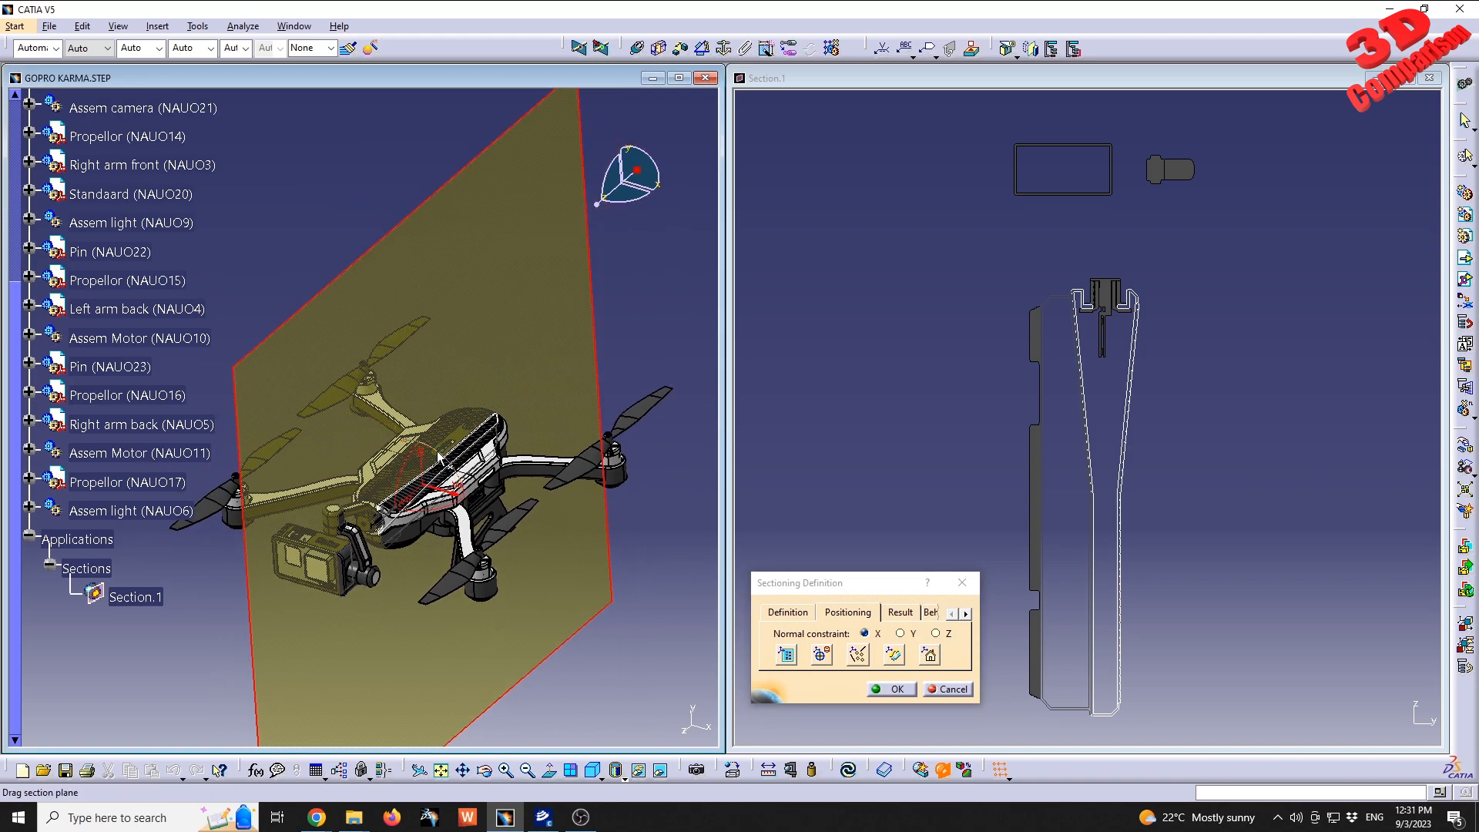
drag(442, 454, 426, 506)
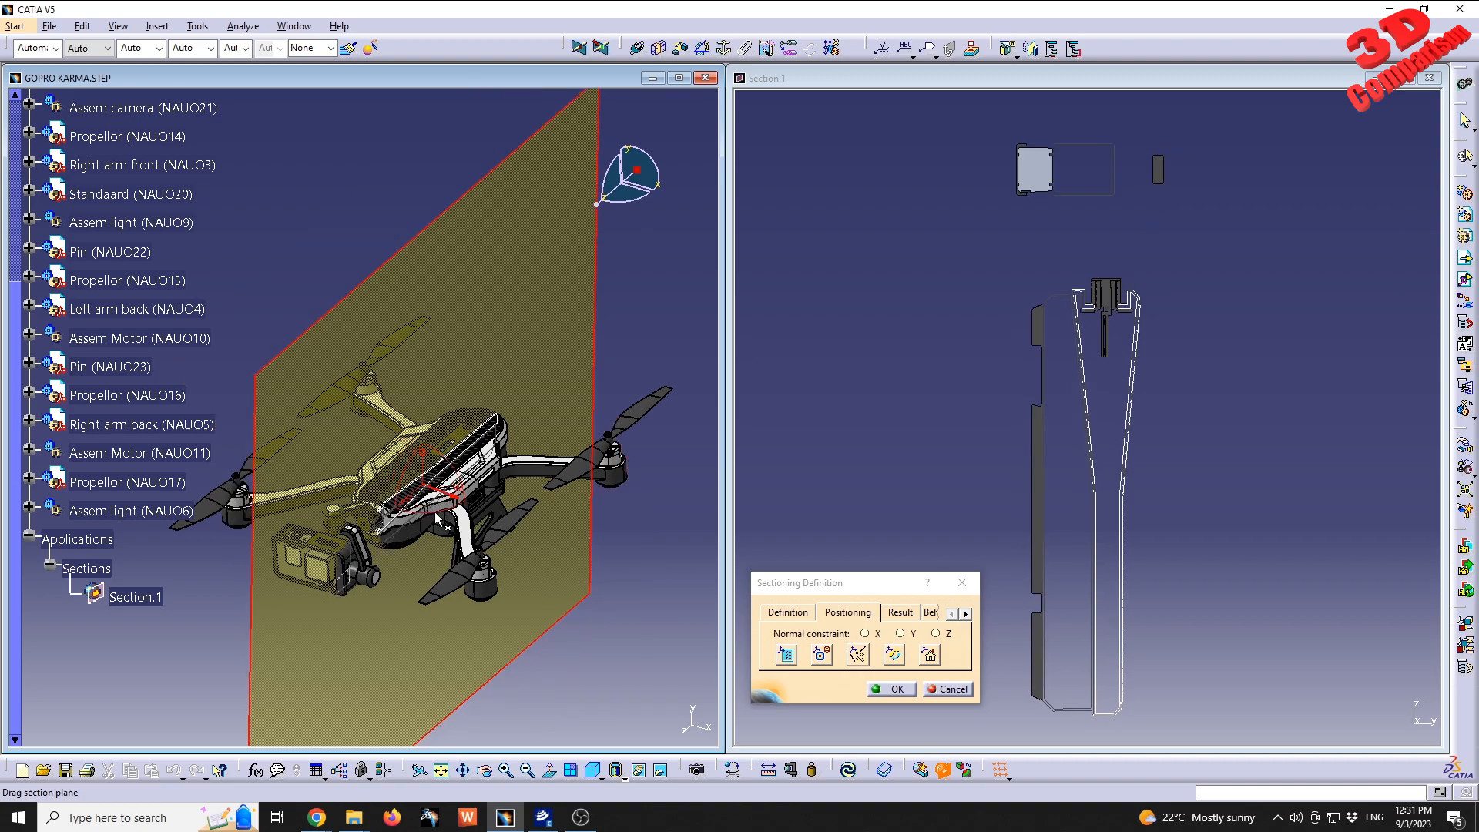
drag(443, 519, 468, 536)
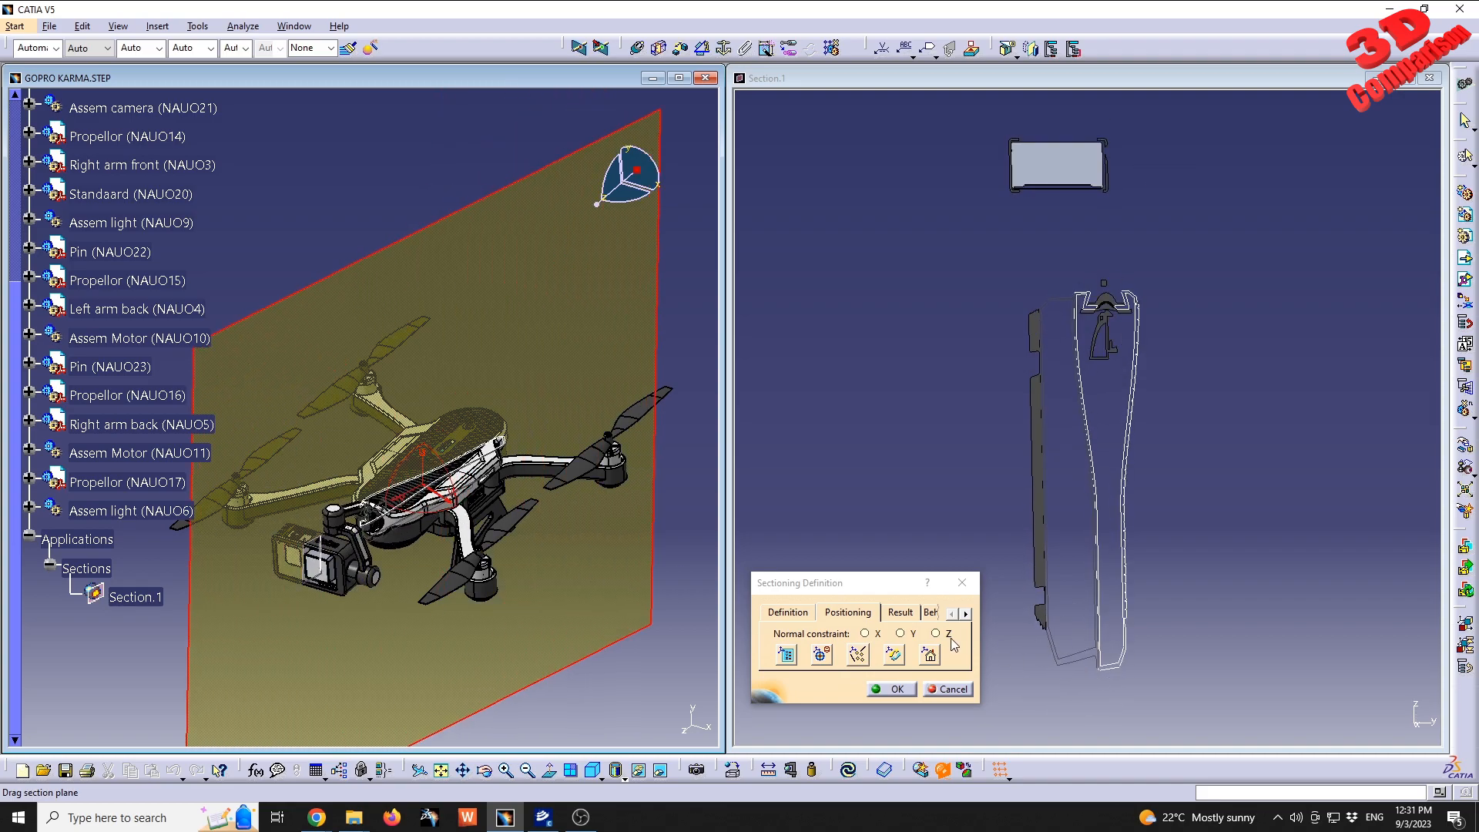
click(865, 633)
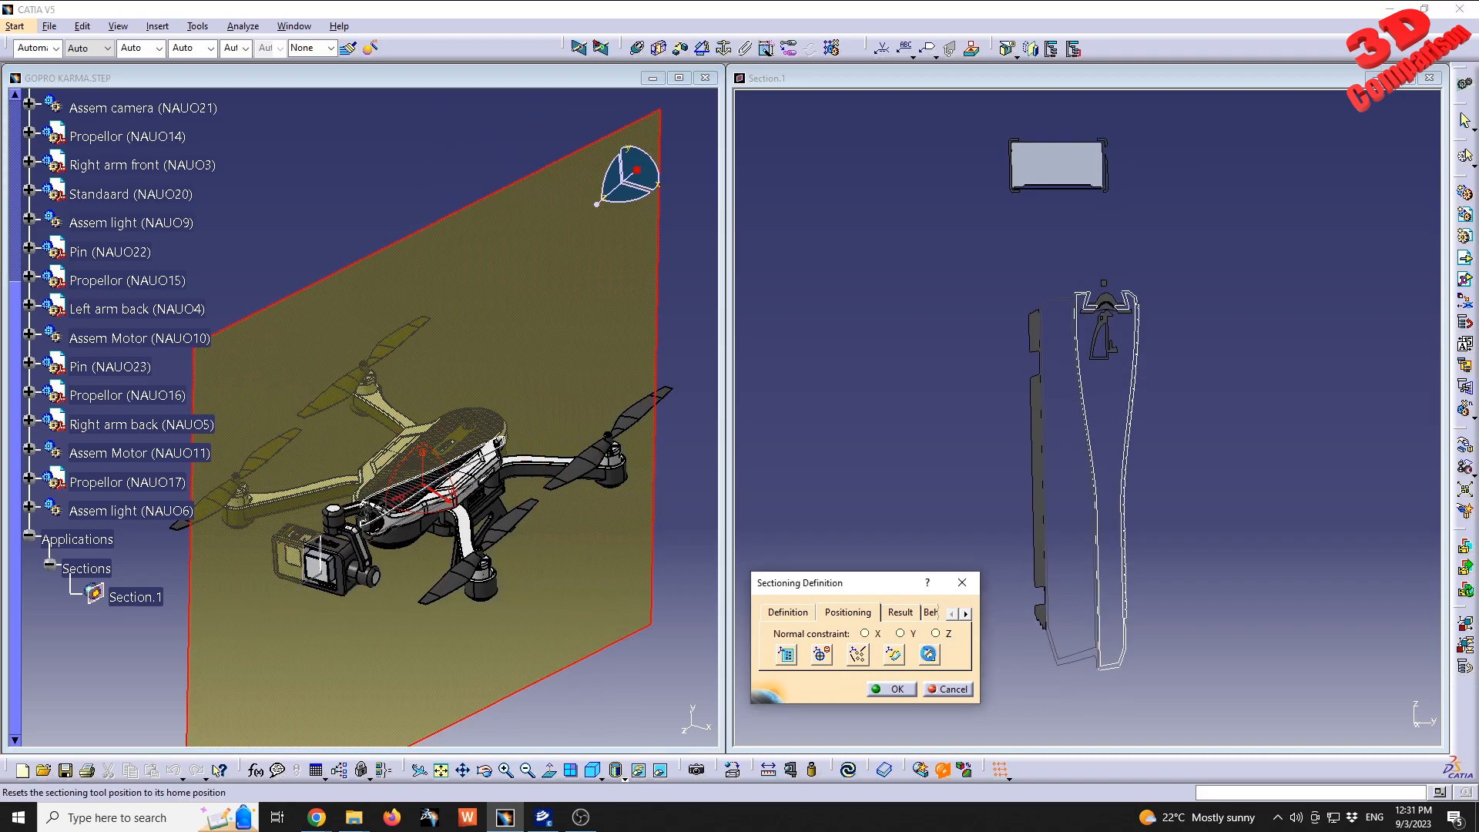
Open the plane's position and dimensions editor and translate the plane 100 mm along +U and back along -U
click(787, 655)
drag(1305, 540, 1294, 491)
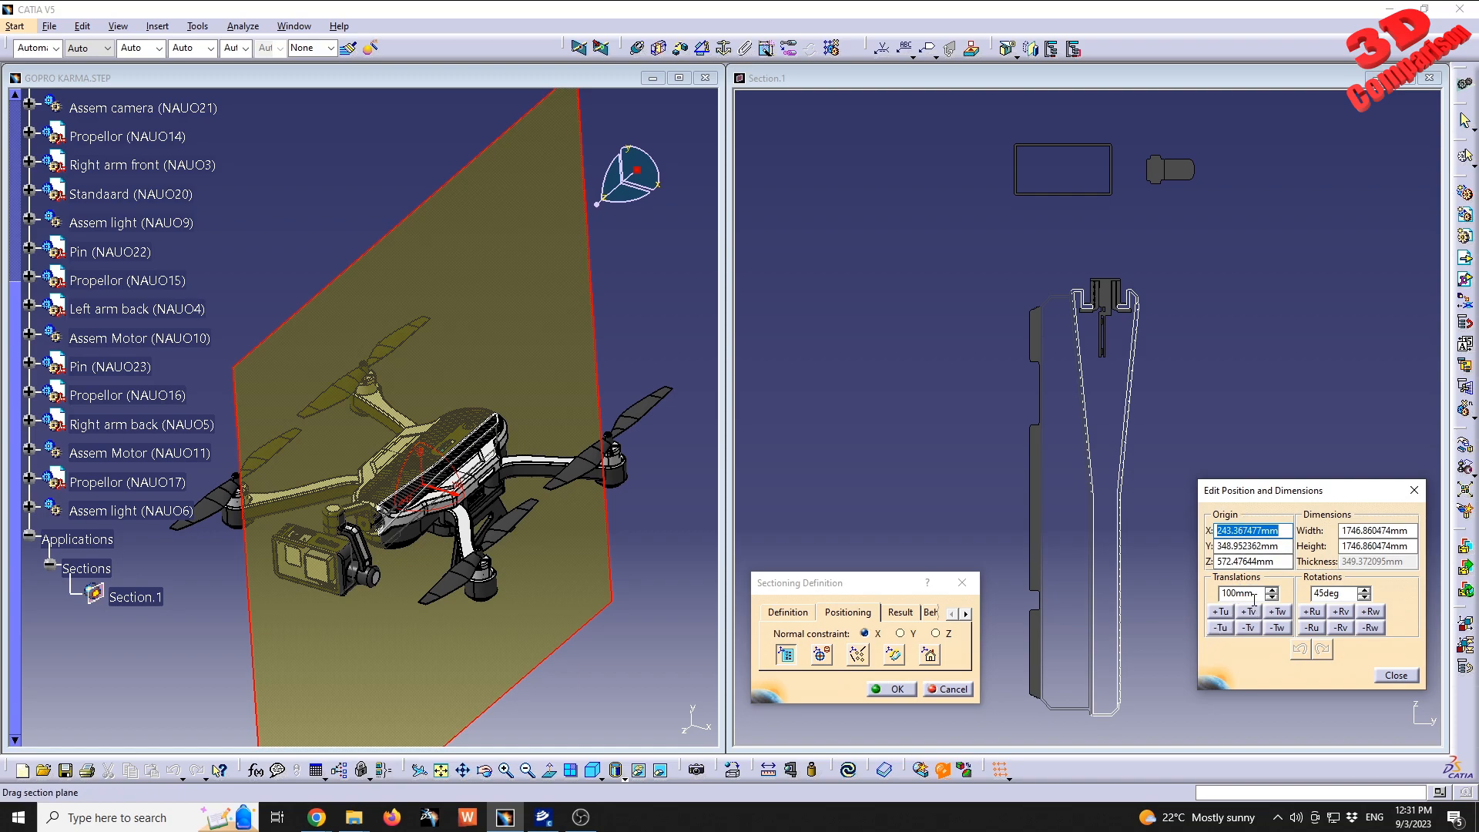
click(1222, 612)
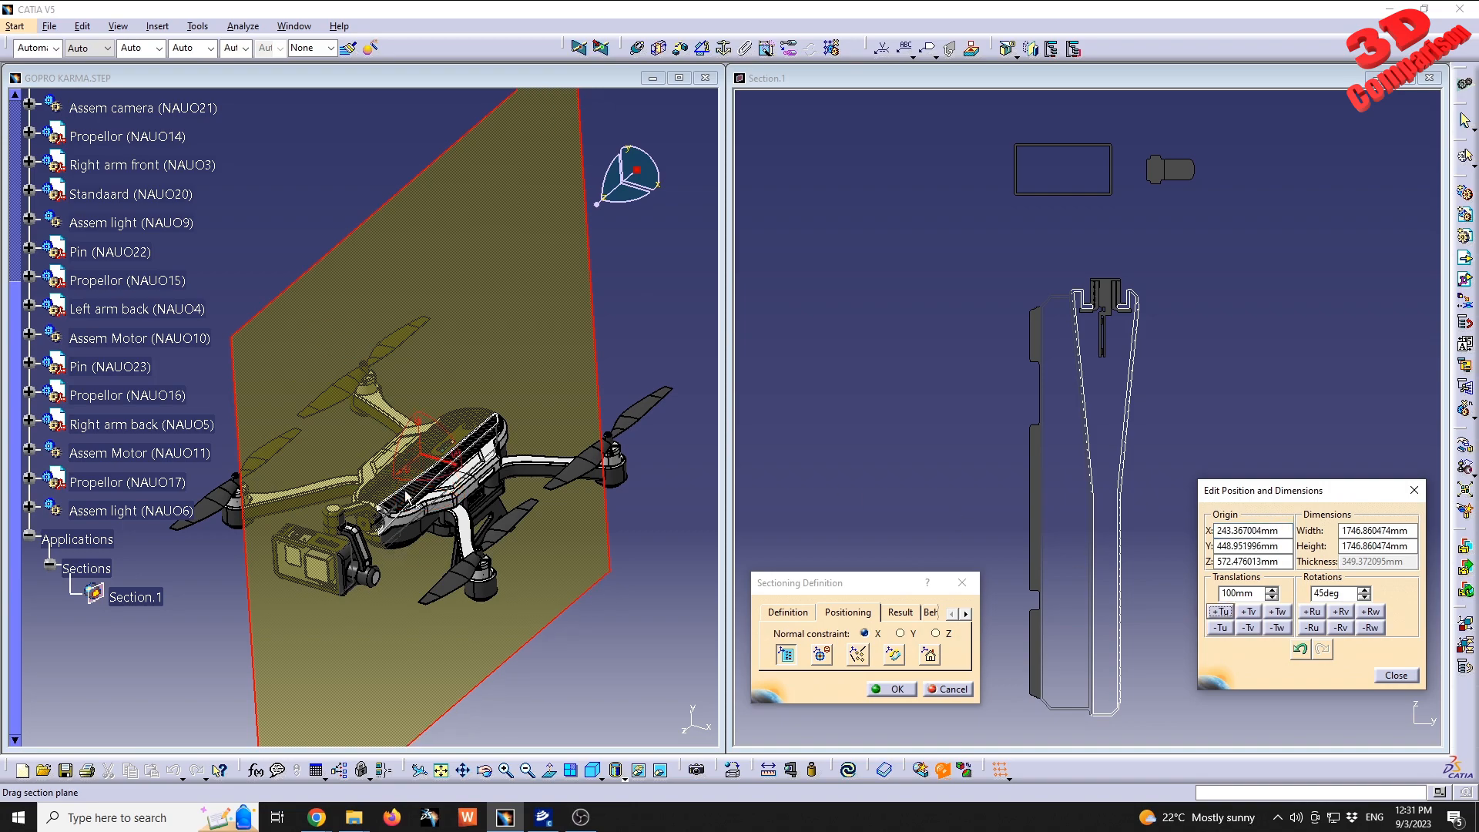
click(1220, 628)
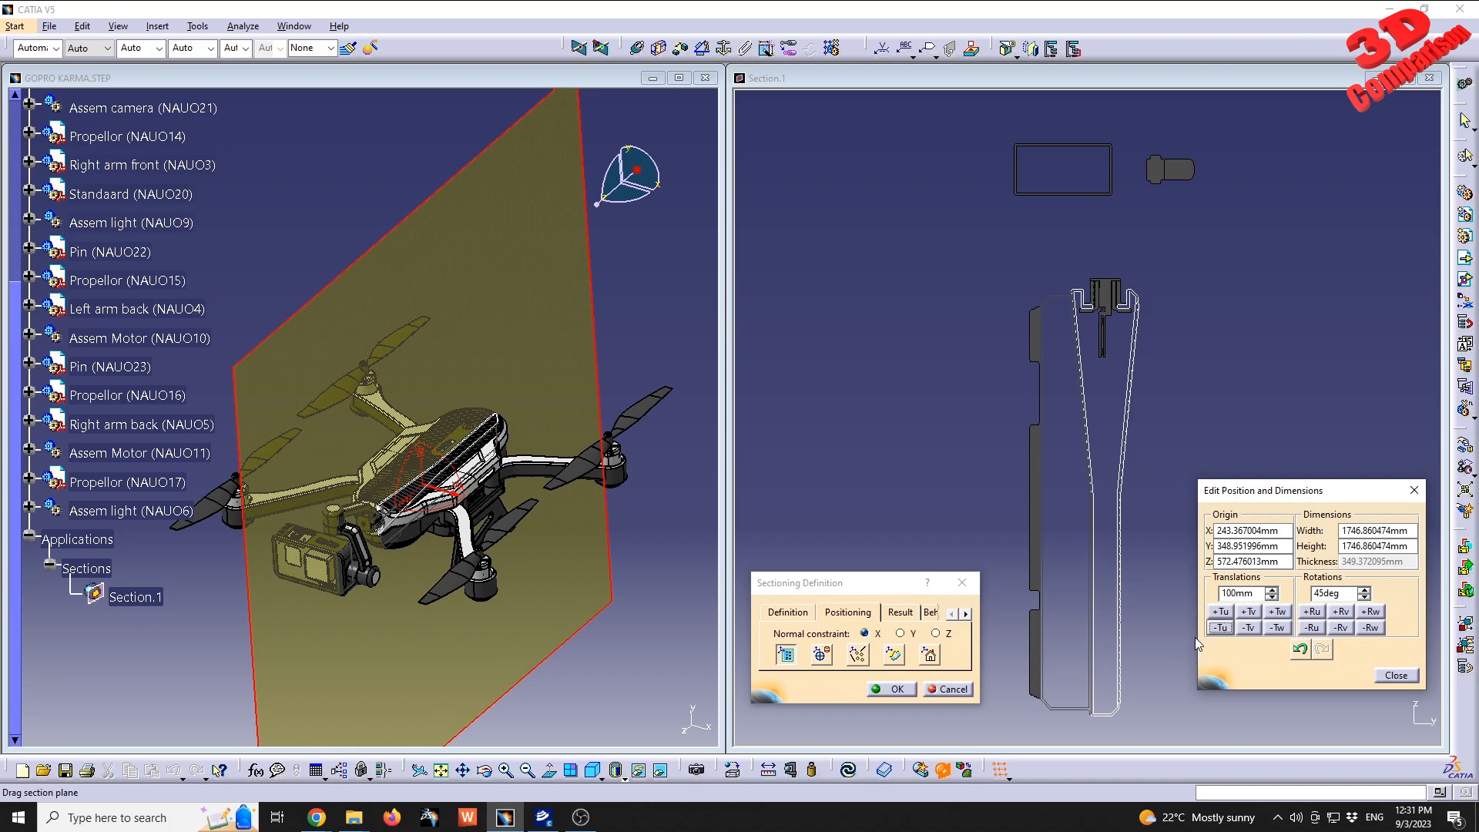
Translate the section plane in 100 mm increments along V and W, and move it back by the opposite translations
click(1249, 614)
click(1251, 628)
click(1252, 613)
click(1252, 628)
click(1277, 611)
click(1278, 612)
click(1278, 627)
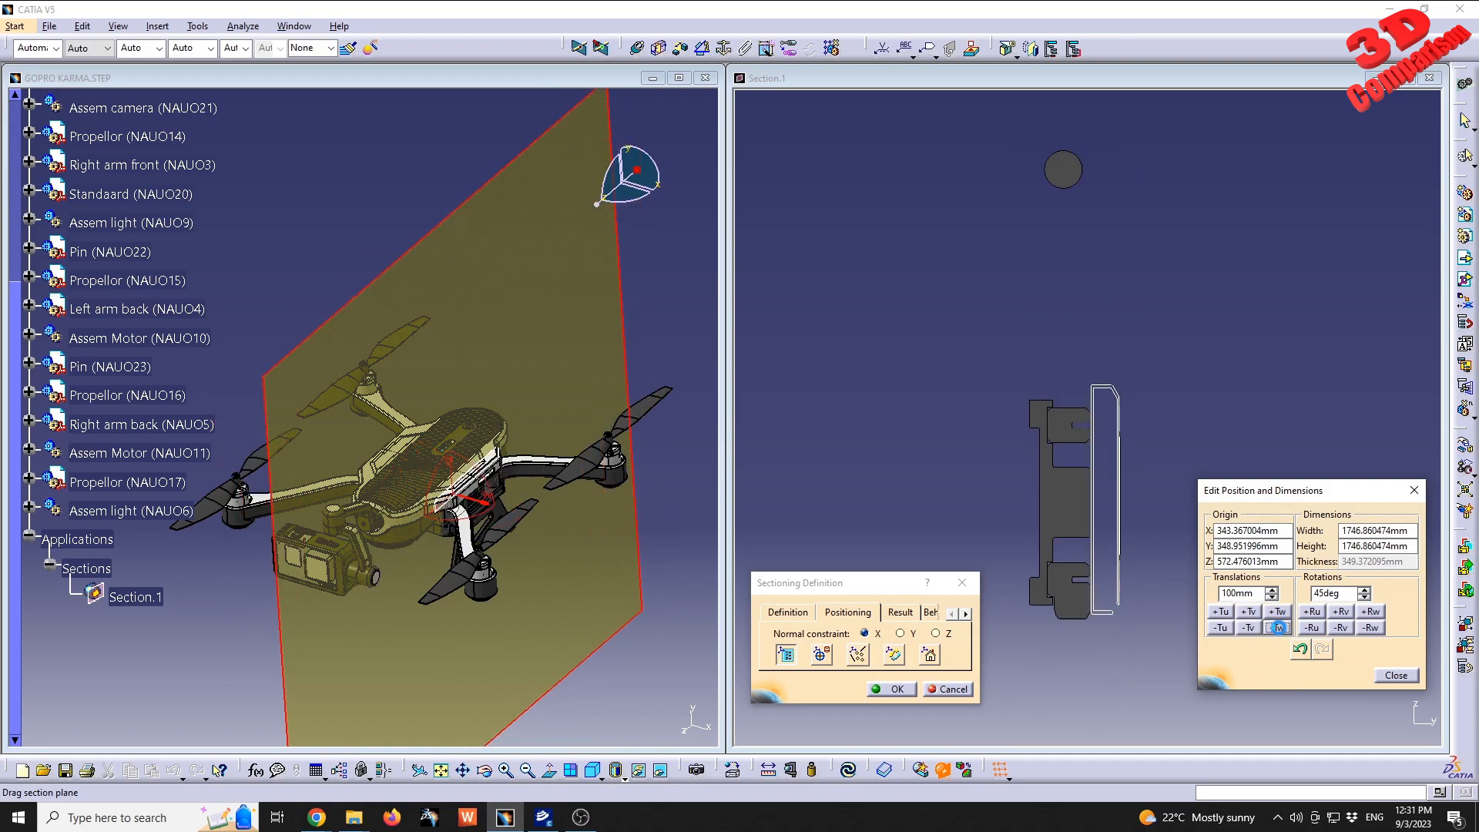
click(1278, 628)
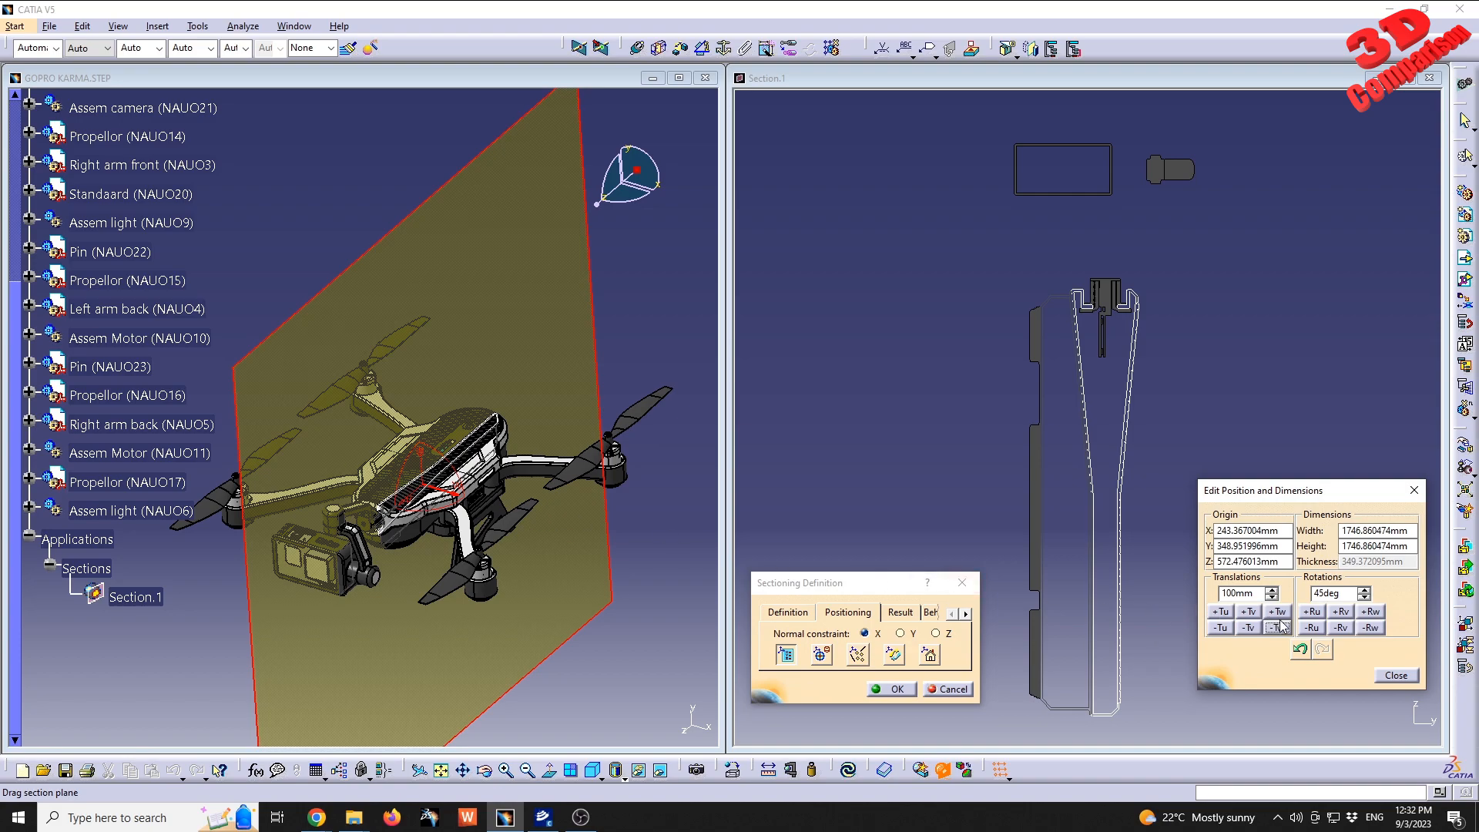
Set the rotation increment to 5 degrees and rotate the section plane one increment about +V
drag(1257, 594, 1030, 603)
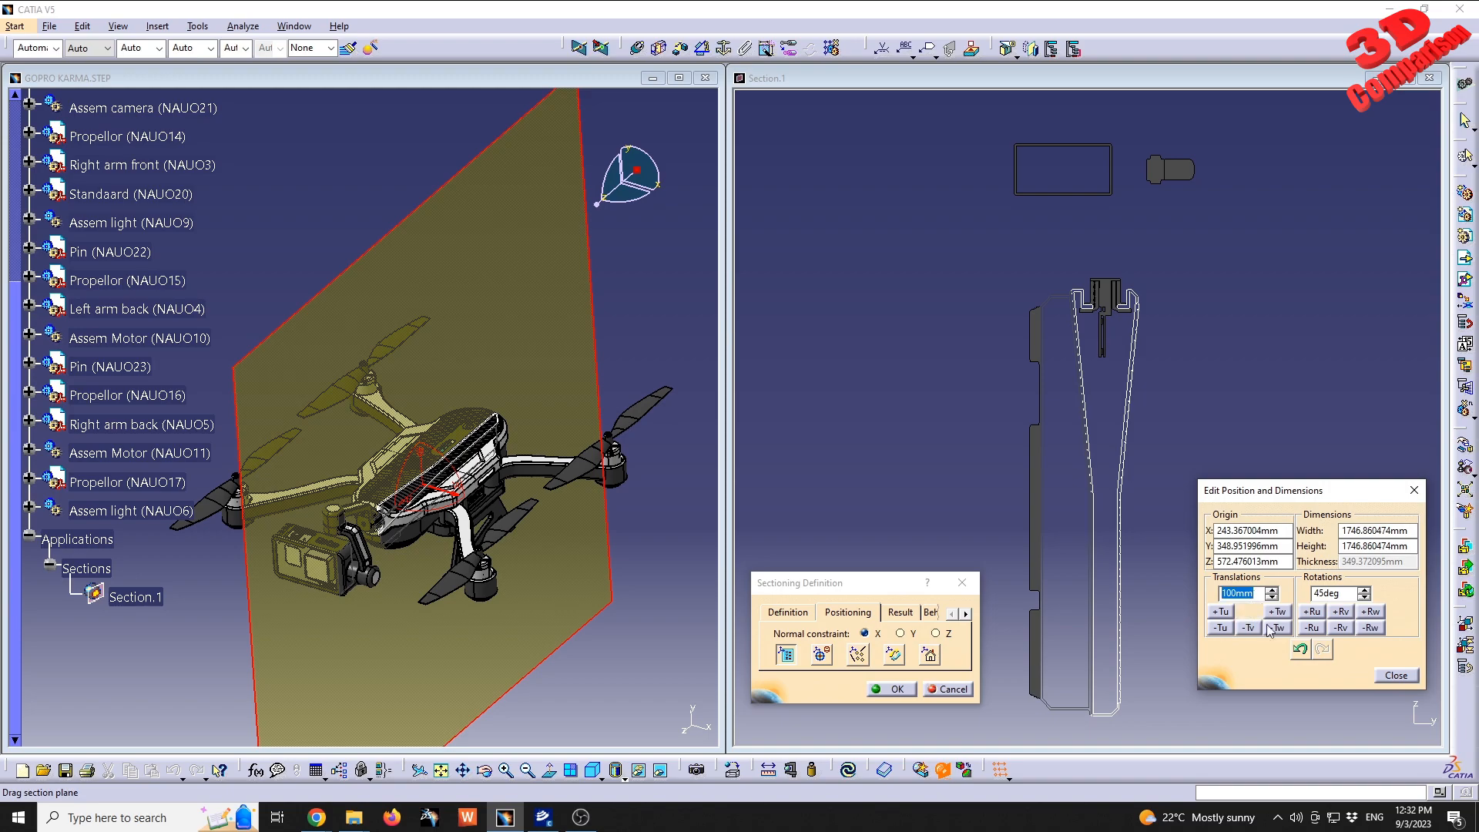
click(1345, 594)
double_click(1341, 594)
text(5)
key(Tab)
click(1344, 612)
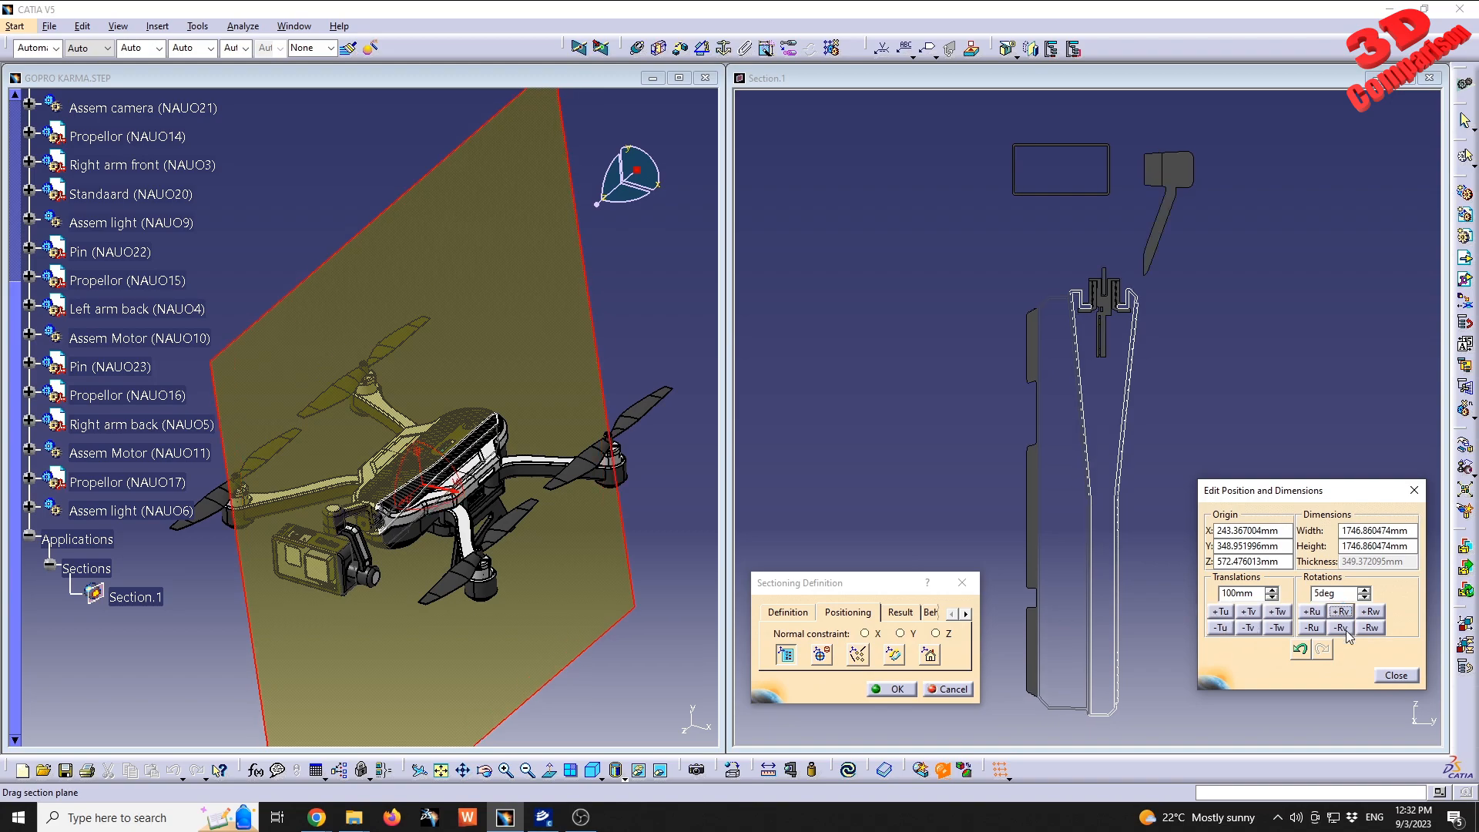
Rotate the section plane two 5-degree increments about +U and return it with two increments about -U
click(1315, 611)
click(1315, 612)
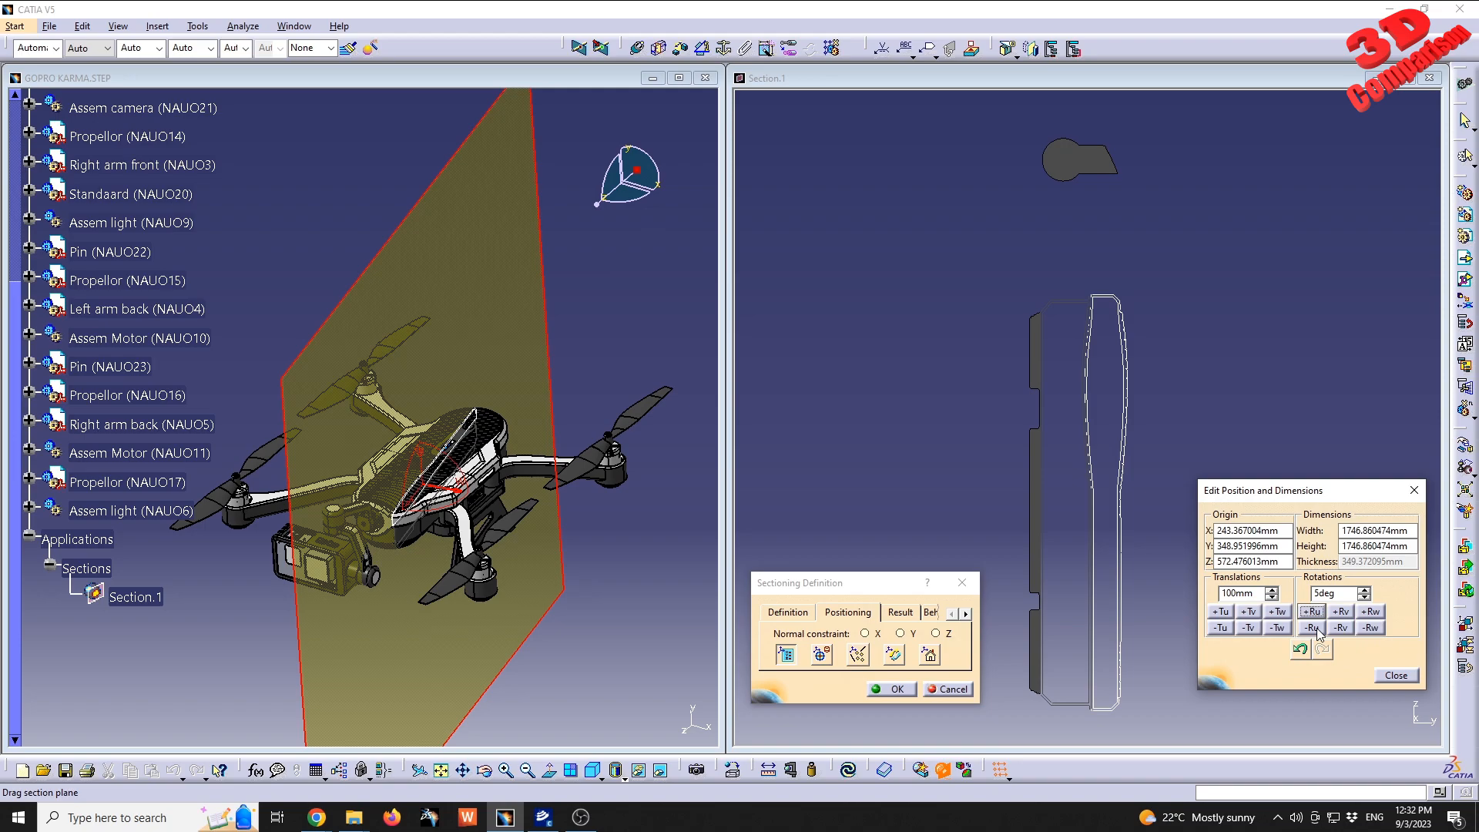
click(1316, 627)
click(1316, 627)
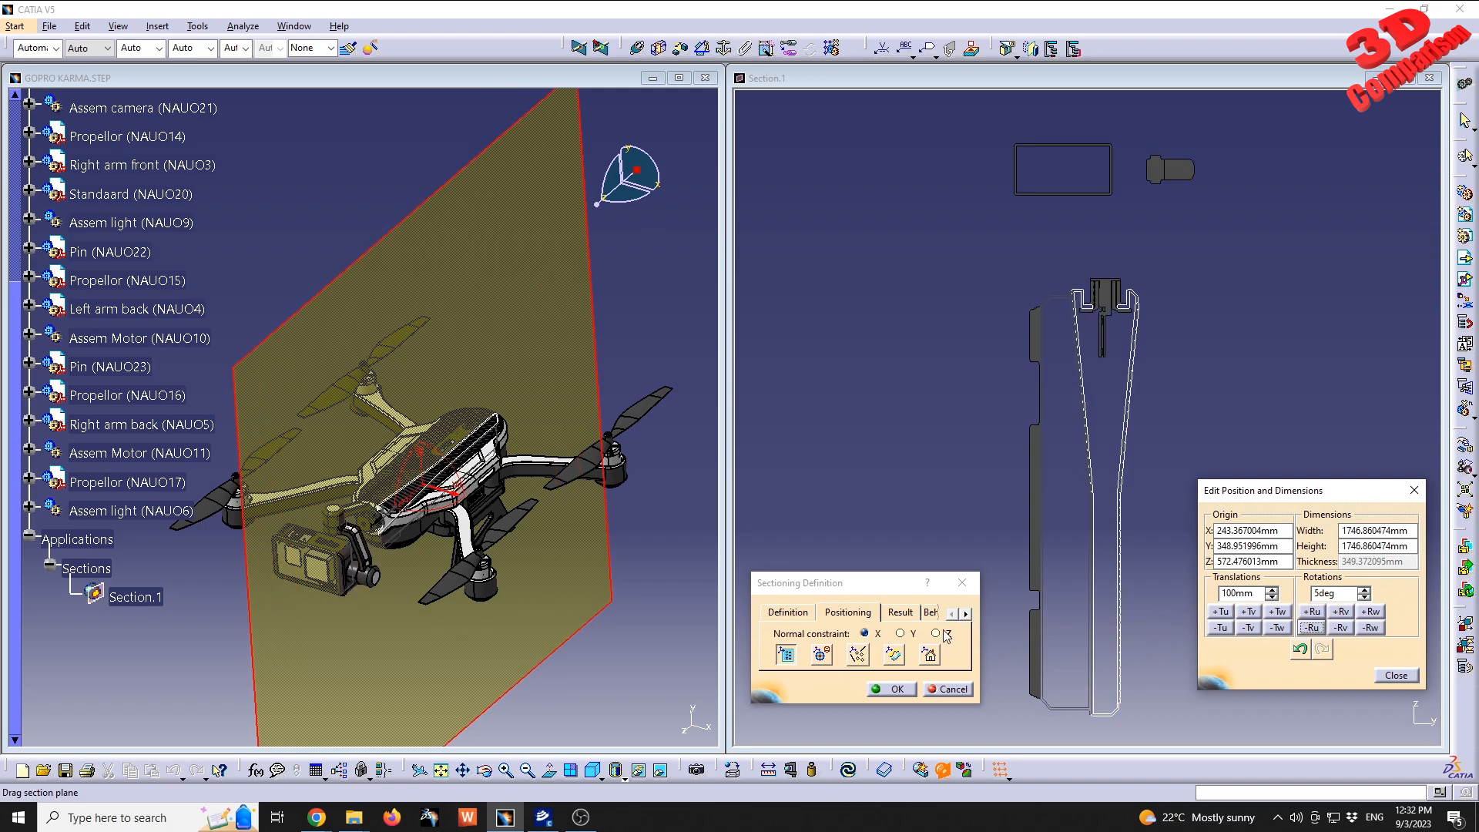
Close the plane's position and dimensions editor and activate automatic clash detection in the section result
drag(1264, 491, 1256, 433)
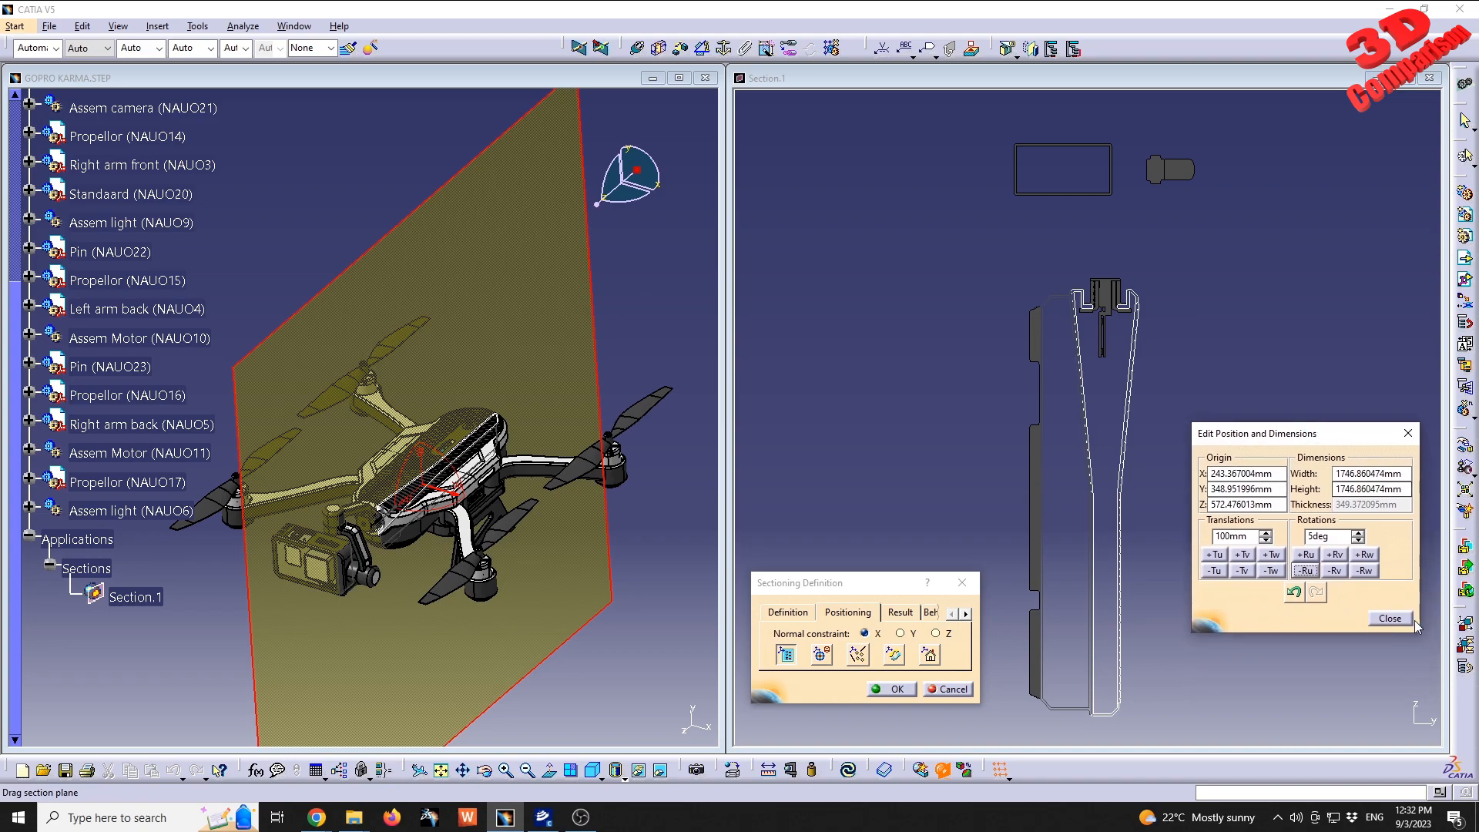
click(900, 614)
drag(891, 588, 882, 153)
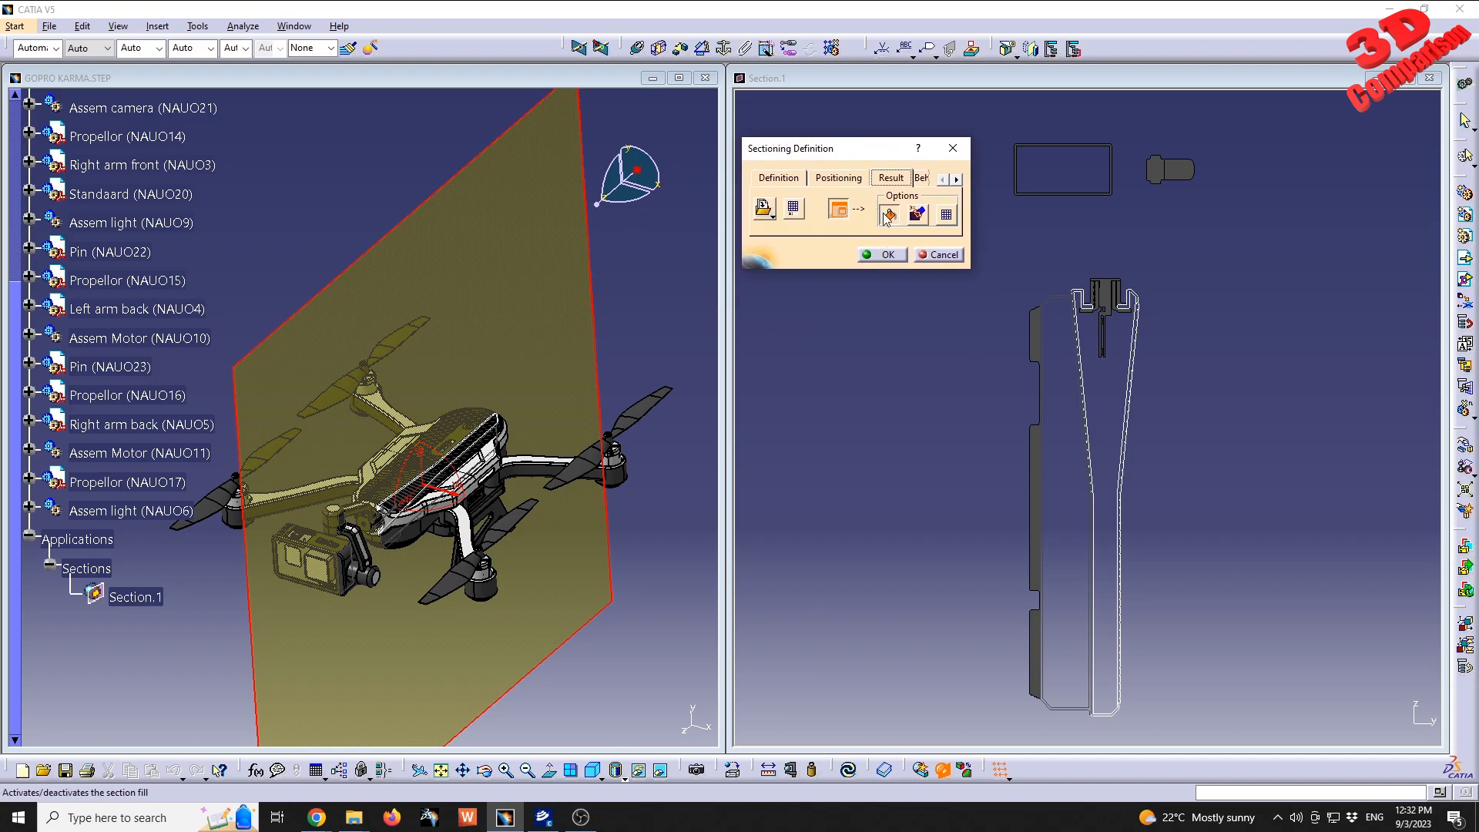
click(919, 221)
click(919, 221)
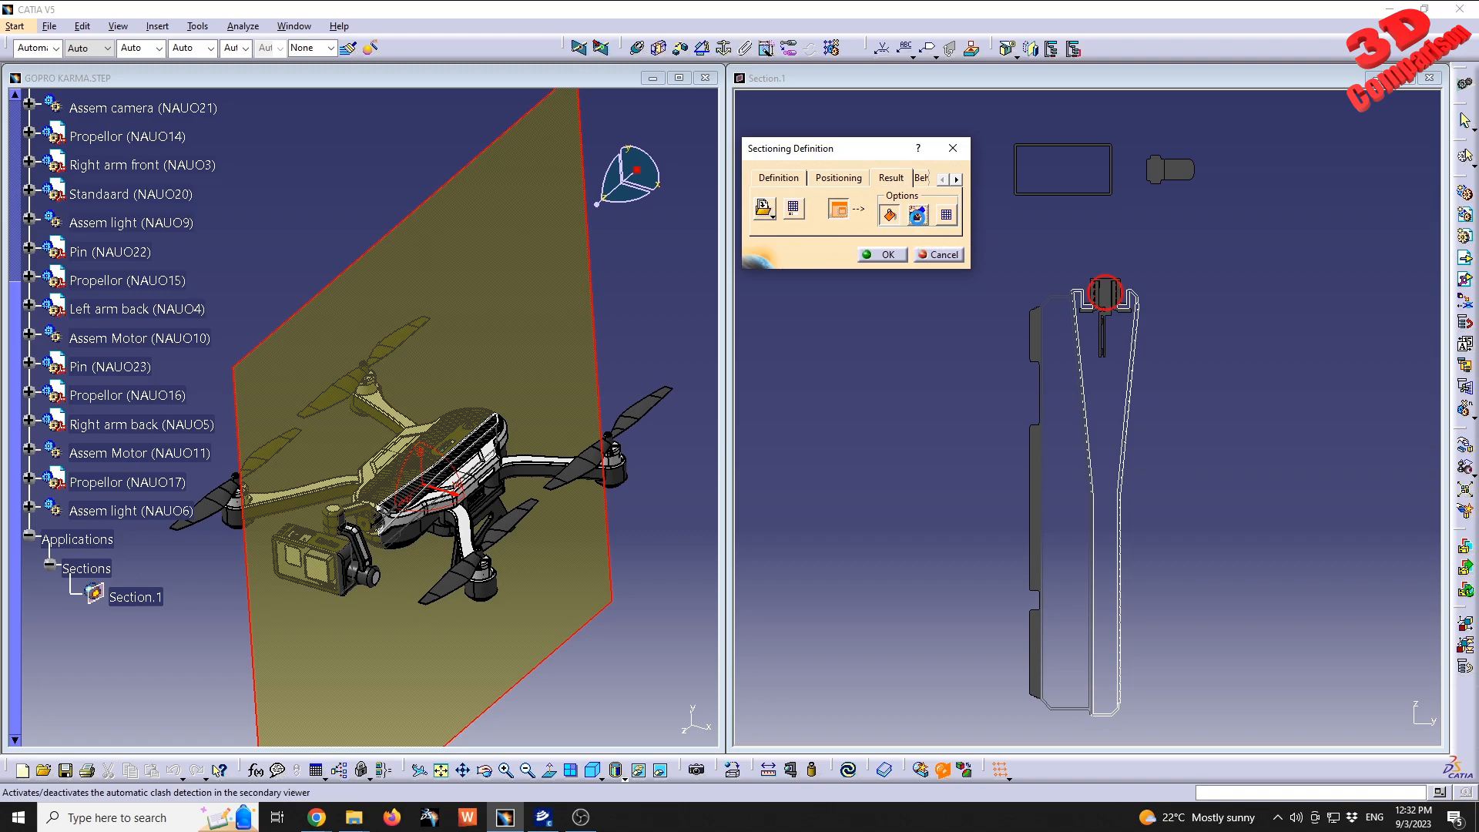
click(919, 221)
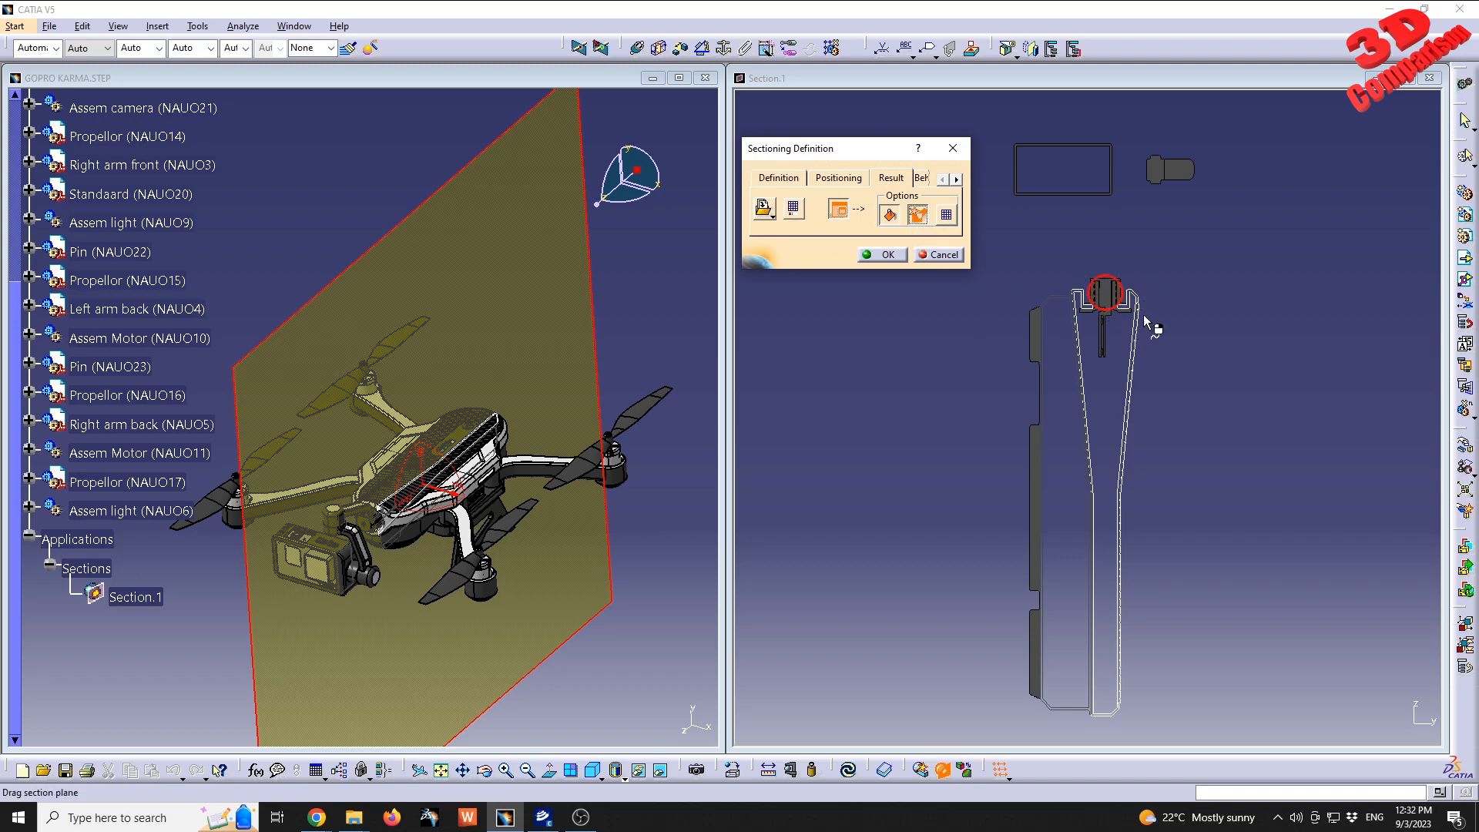
Inspect the clashing screw threads in the section view and move the section plane slightly along its normal
middle_drag(1168, 300, 1126, 255)
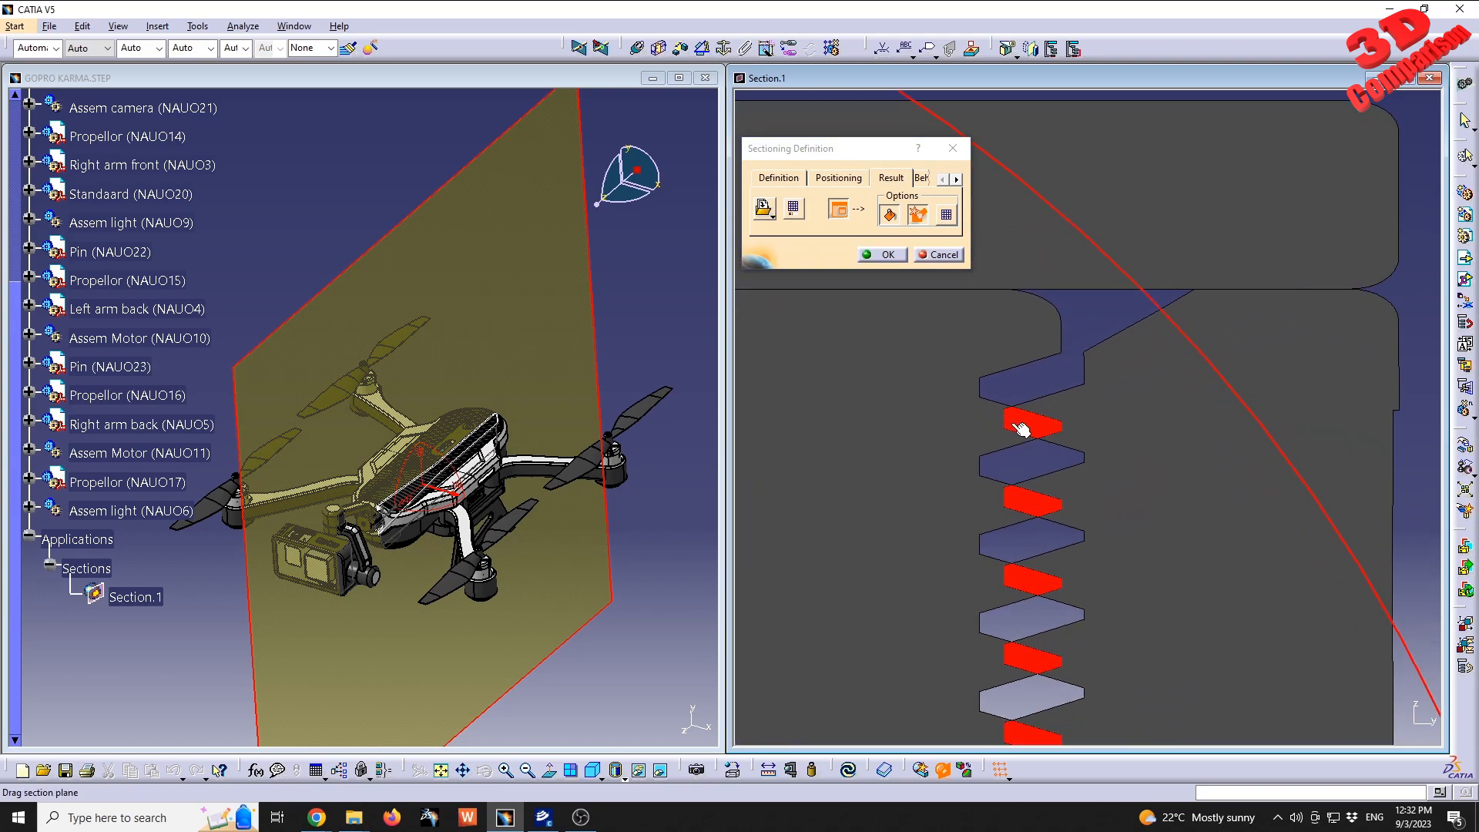
middle_drag(999, 526, 1146, 594)
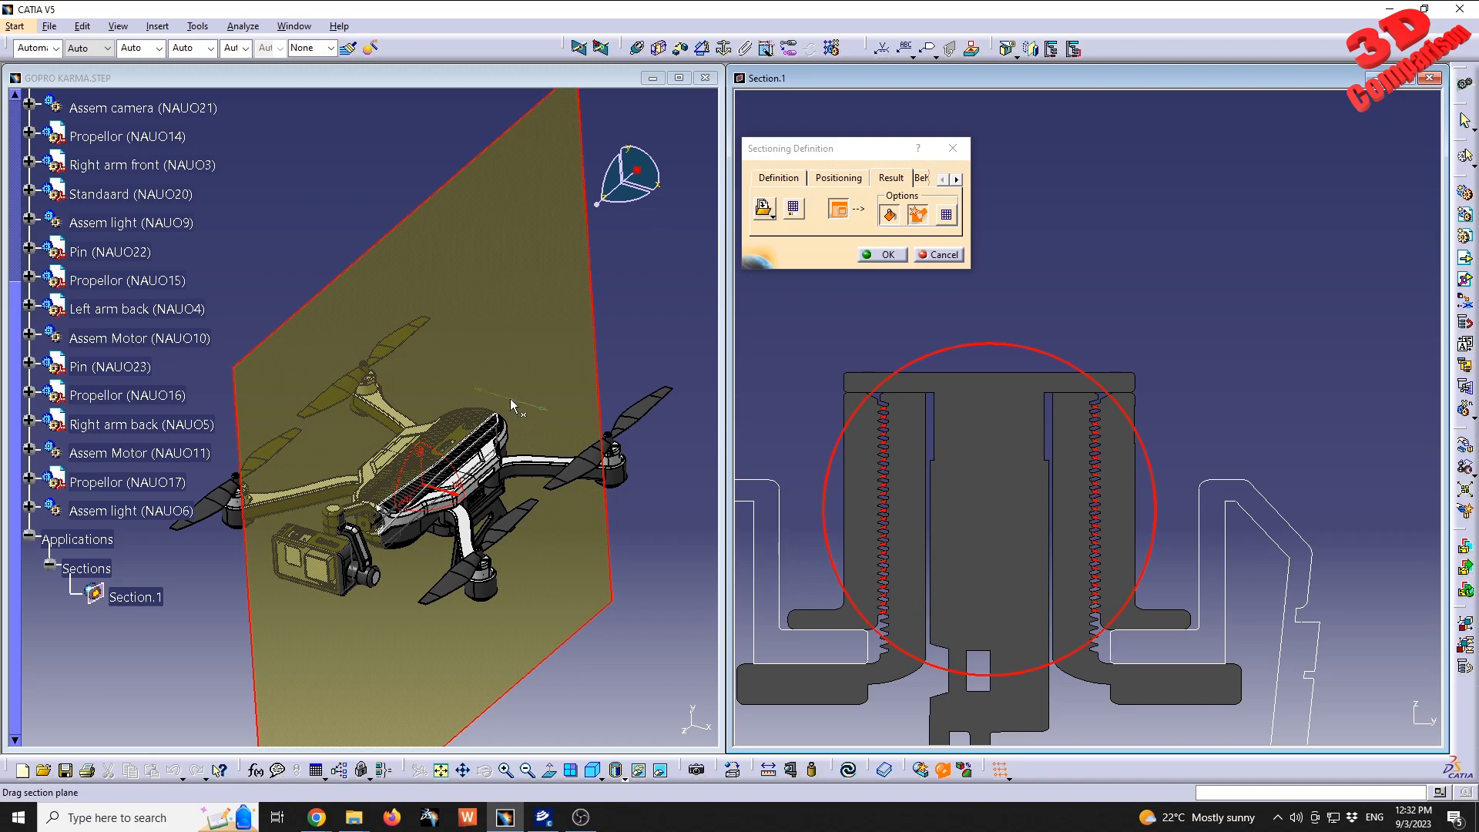
middle_drag(371, 556, 522, 456)
middle_drag(1030, 414, 1107, 510)
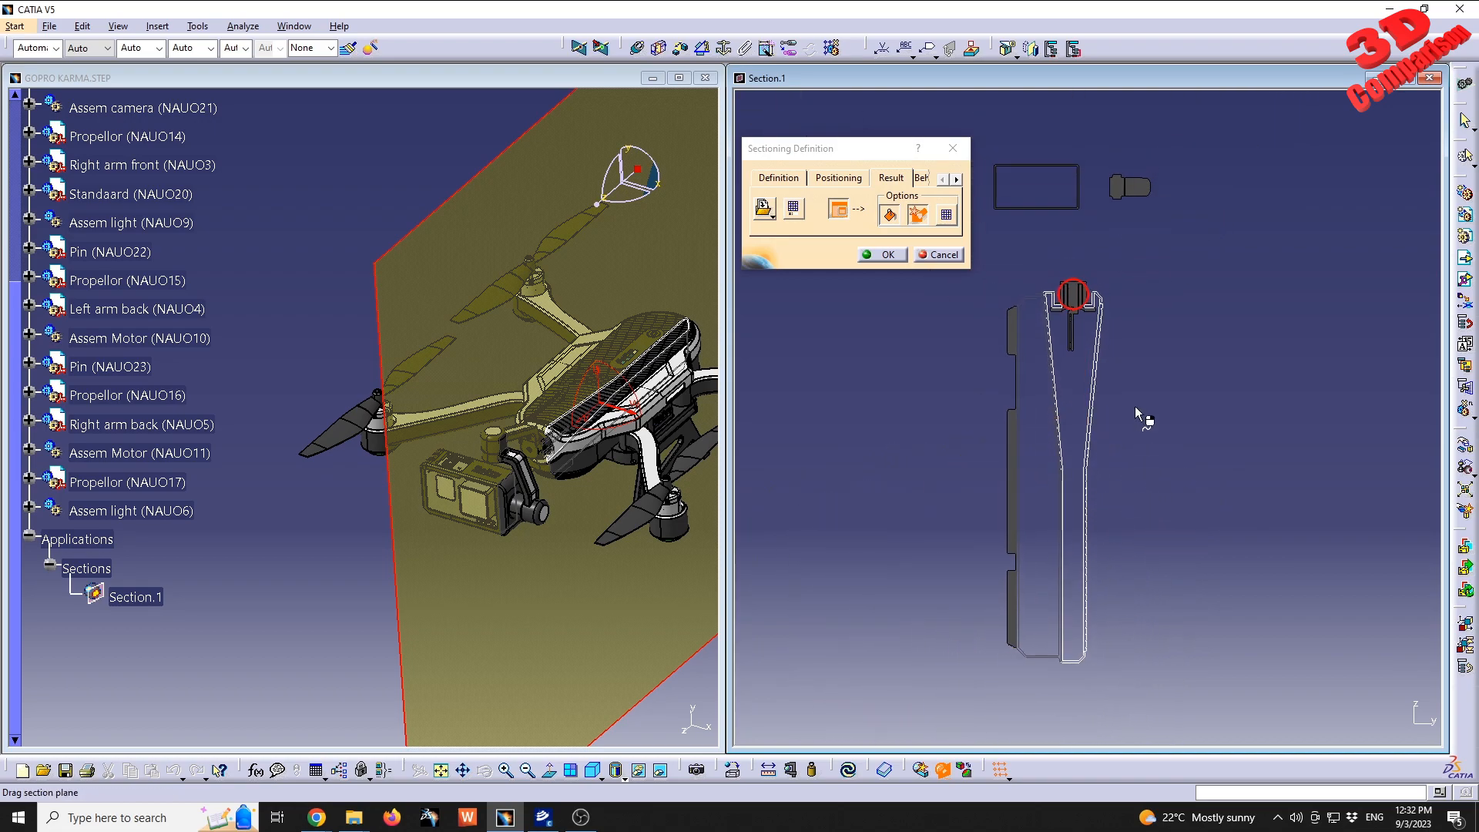
middle_drag(1135, 405, 1118, 442)
middle_drag(621, 460, 550, 493)
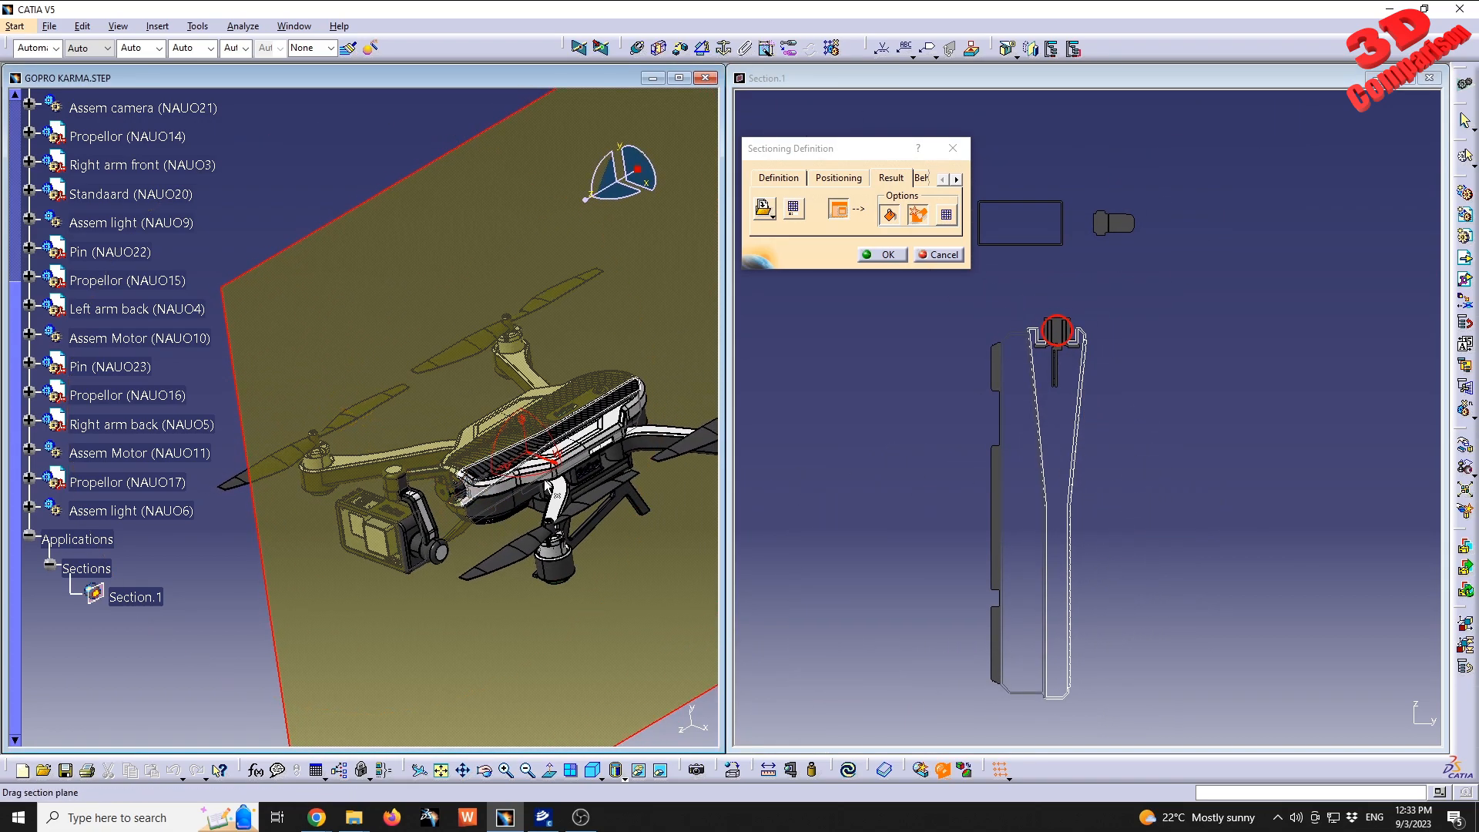
drag(587, 266, 579, 262)
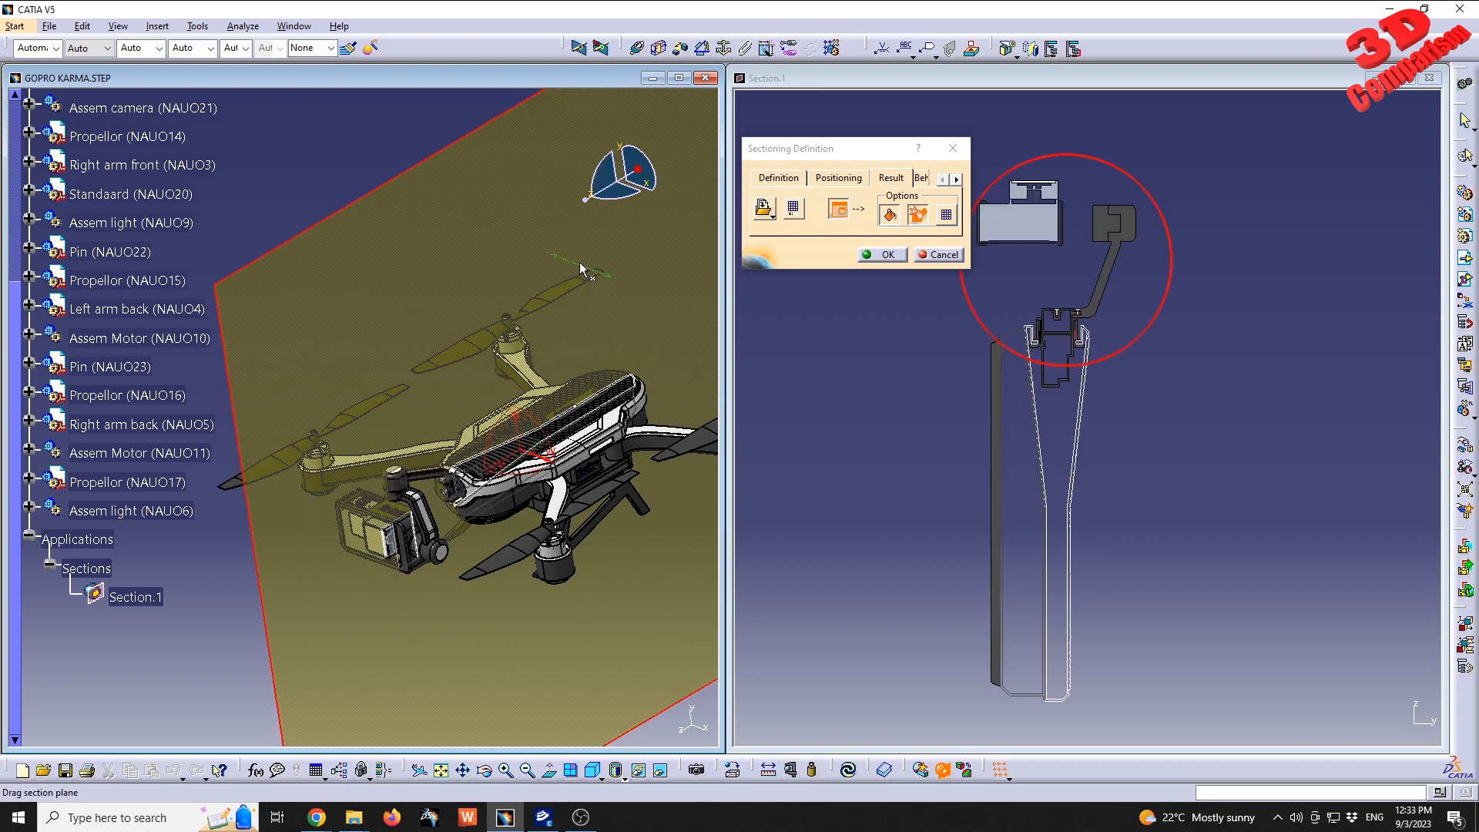
Examine the highlighted clashes around the two countersunk screws in the section view
middle_drag(1165, 353, 1308, 468)
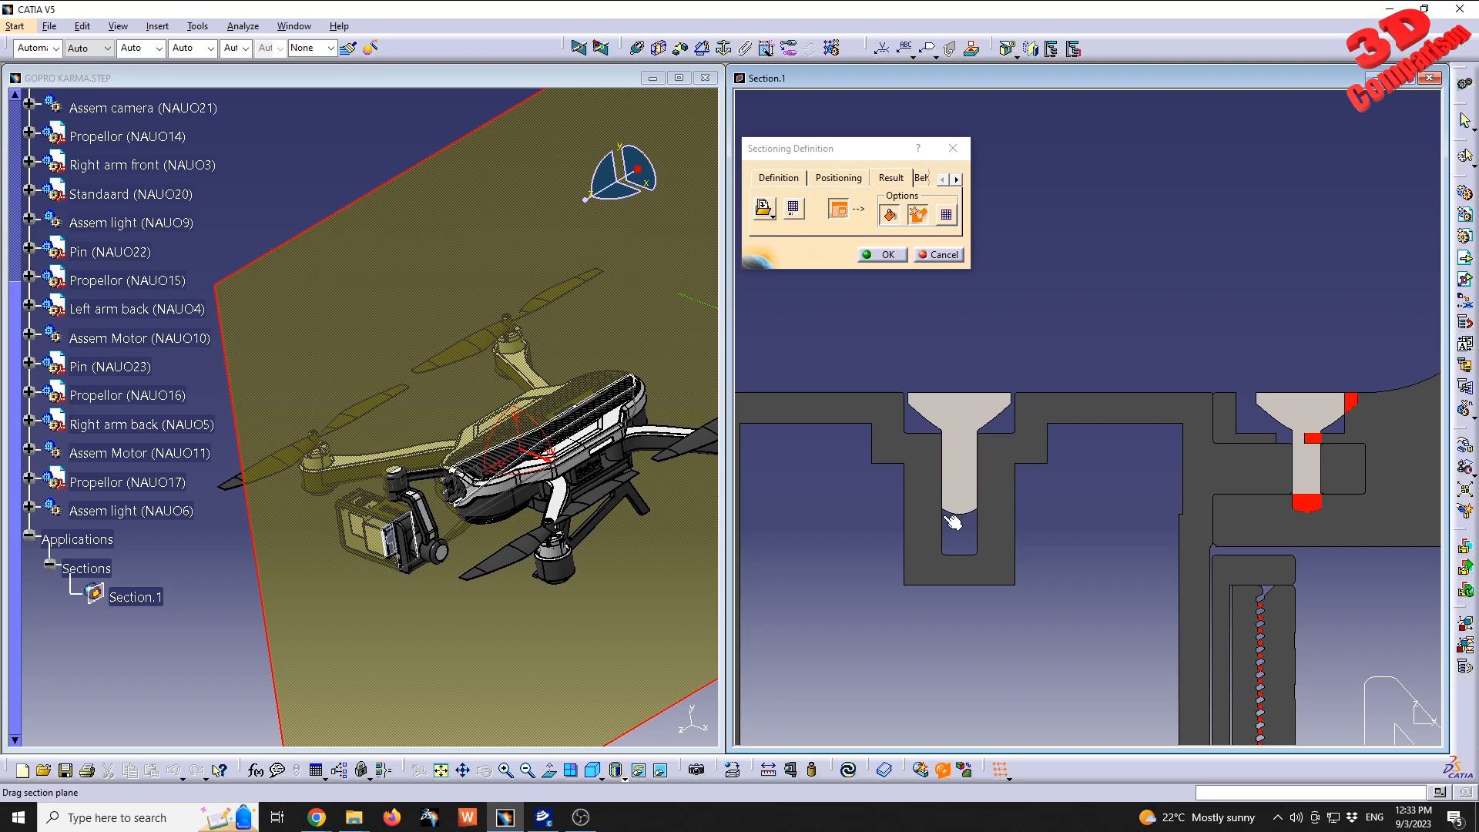
middle_drag(1212, 460, 848, 471)
click(848, 472)
middle_drag(848, 471, 1049, 458)
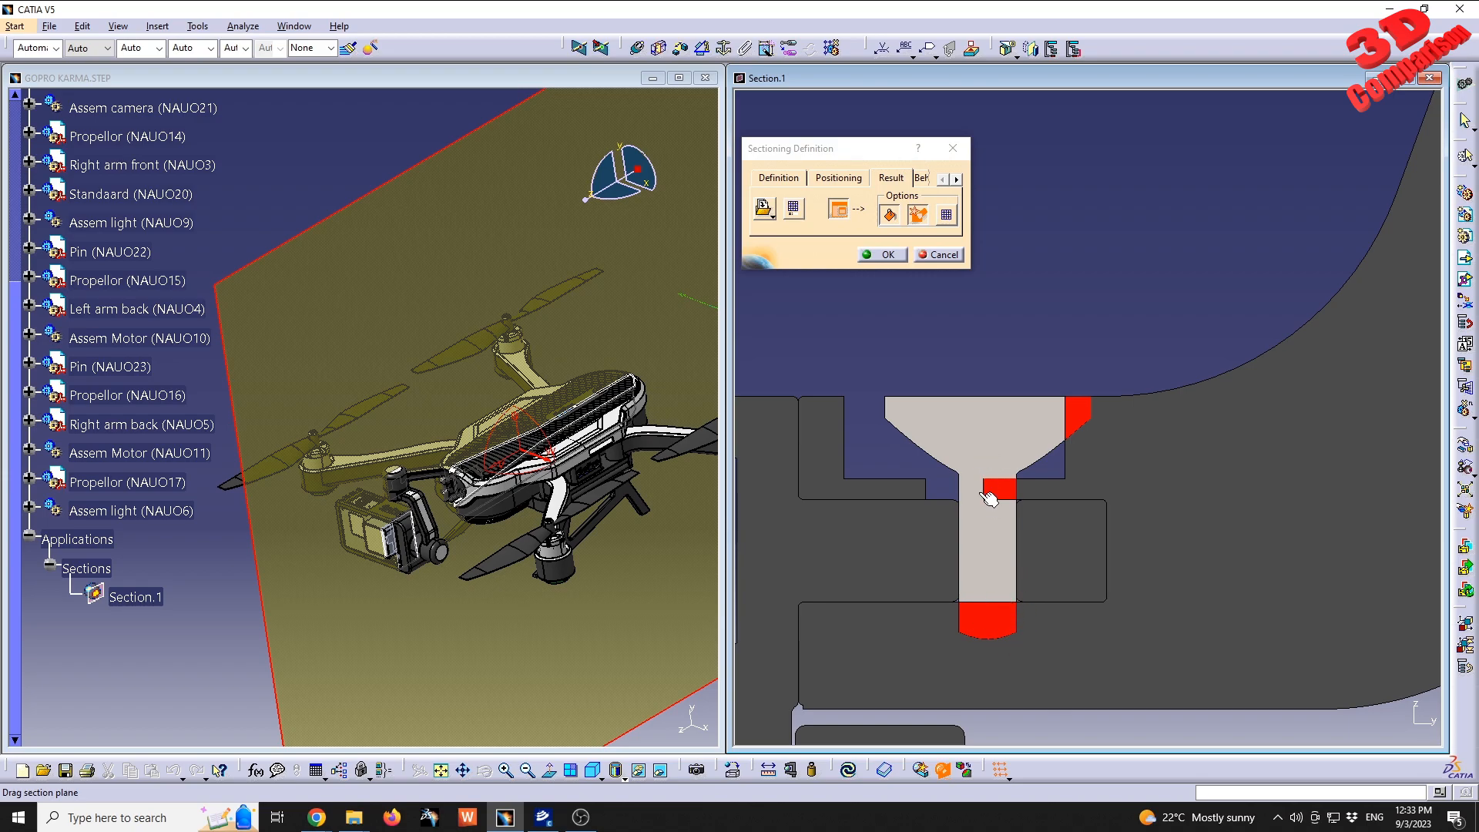
middle_drag(1032, 512, 1202, 595)
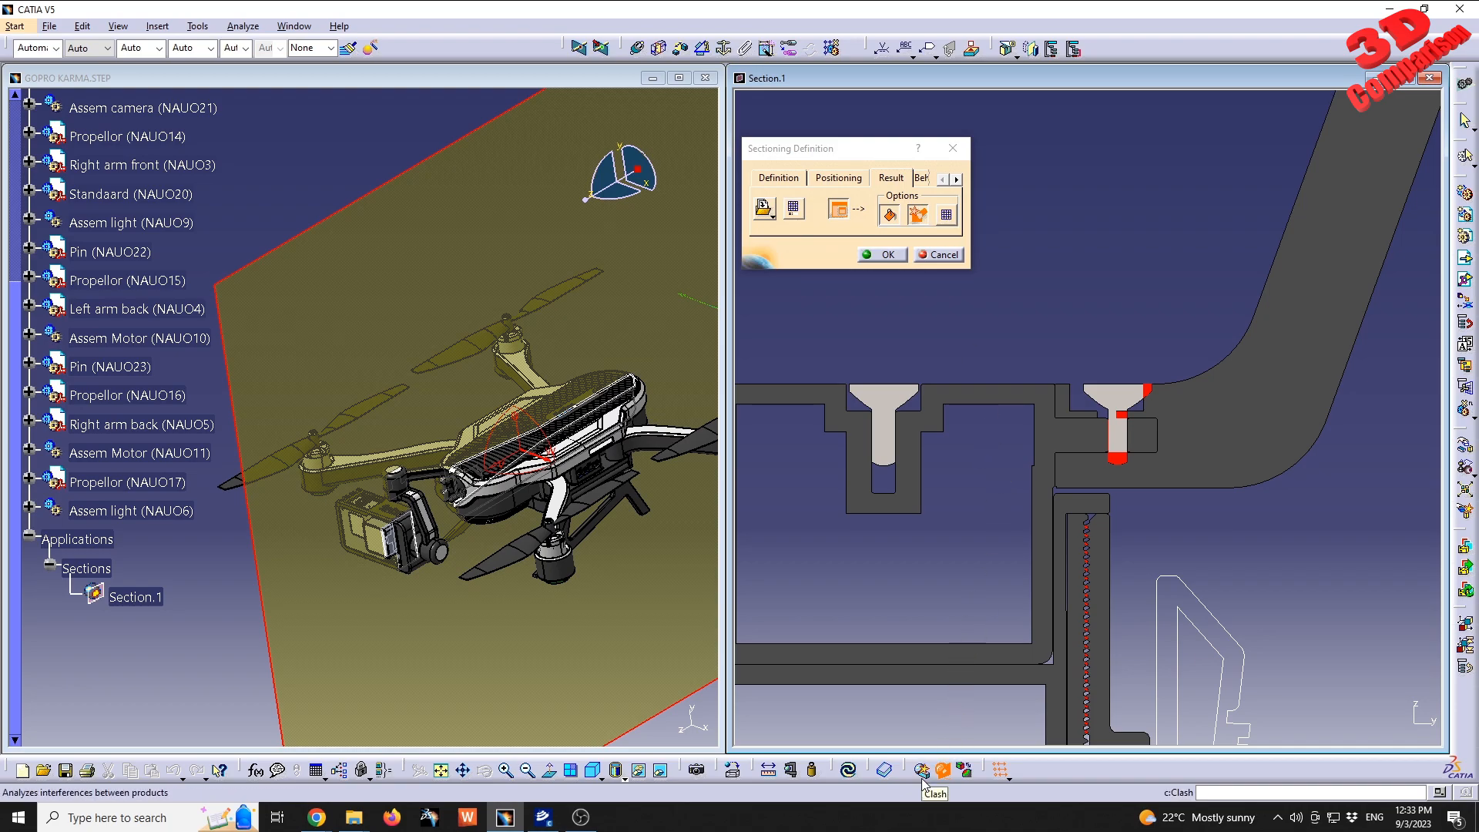
Deactivate the section fill and reactivate it, comparing the outlined and filled section results
click(890, 216)
middle_drag(875, 416, 986, 548)
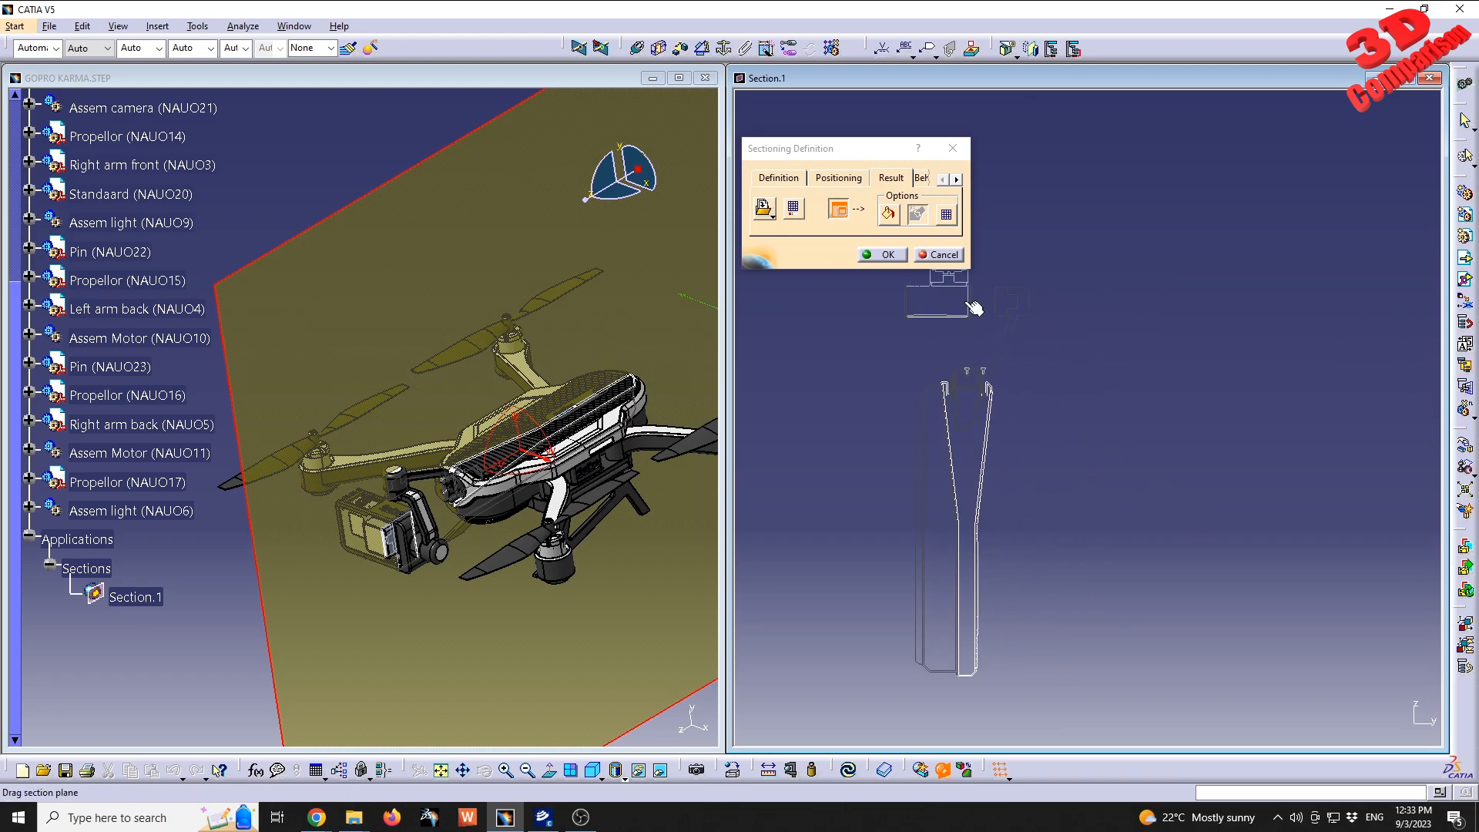
click(889, 215)
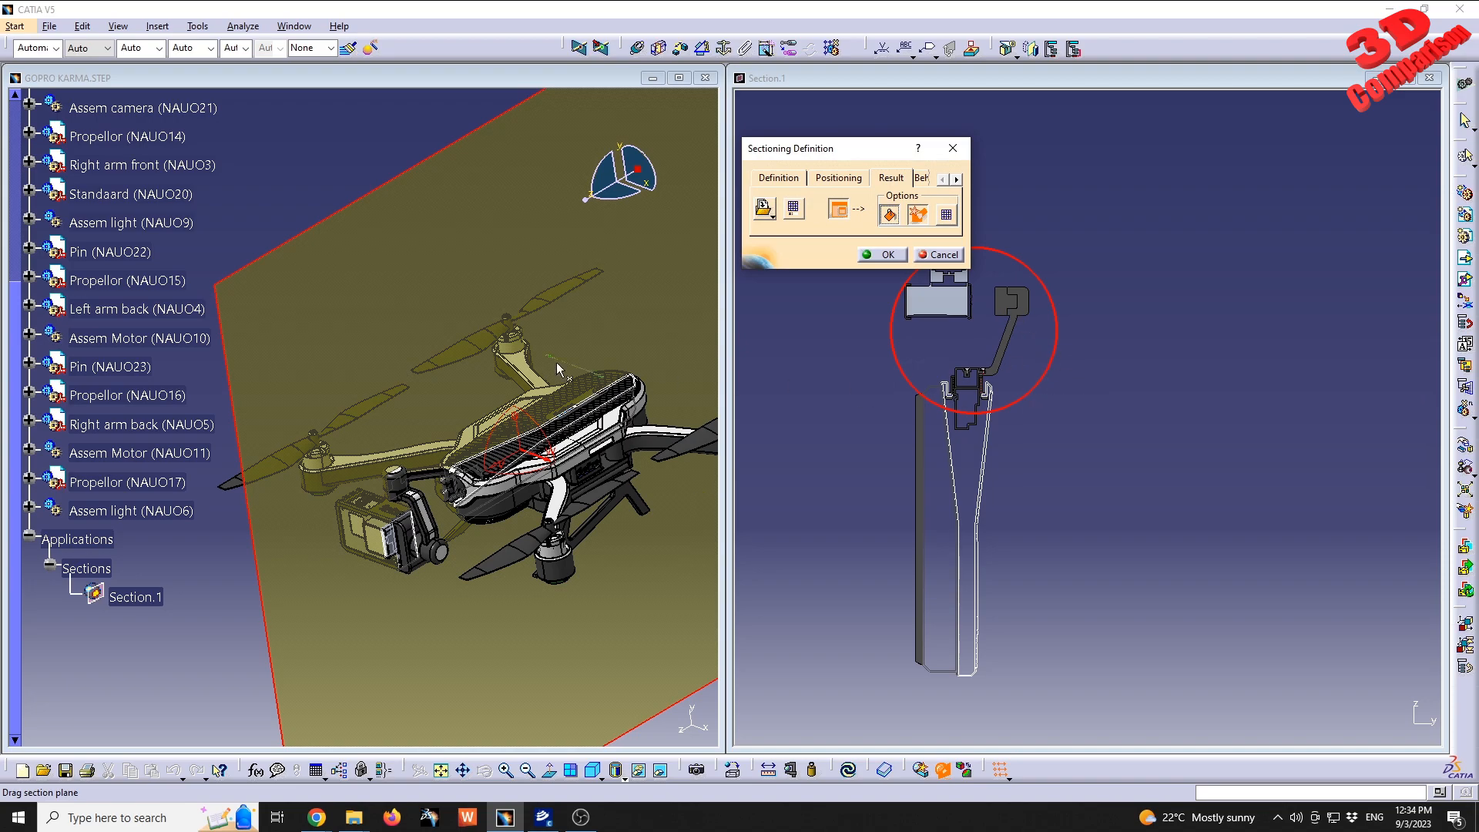
Move the section plane slightly along its normal, display the grid on the section and open the grid settings
mouse_move(605, 327)
mouse_down()
mouse_move(590, 303)
mouse_move(604, 321)
mouse_up()
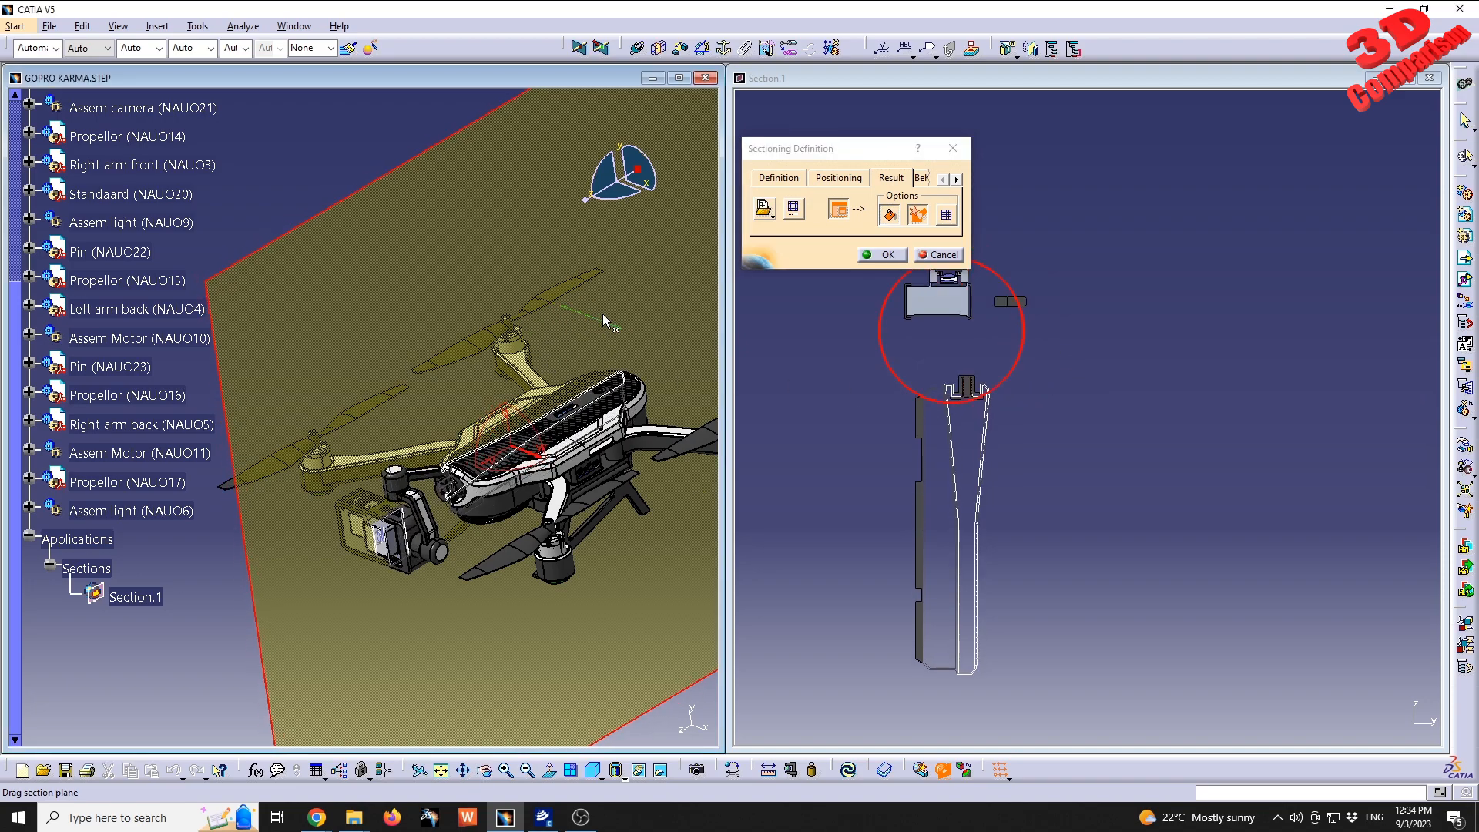
click(947, 216)
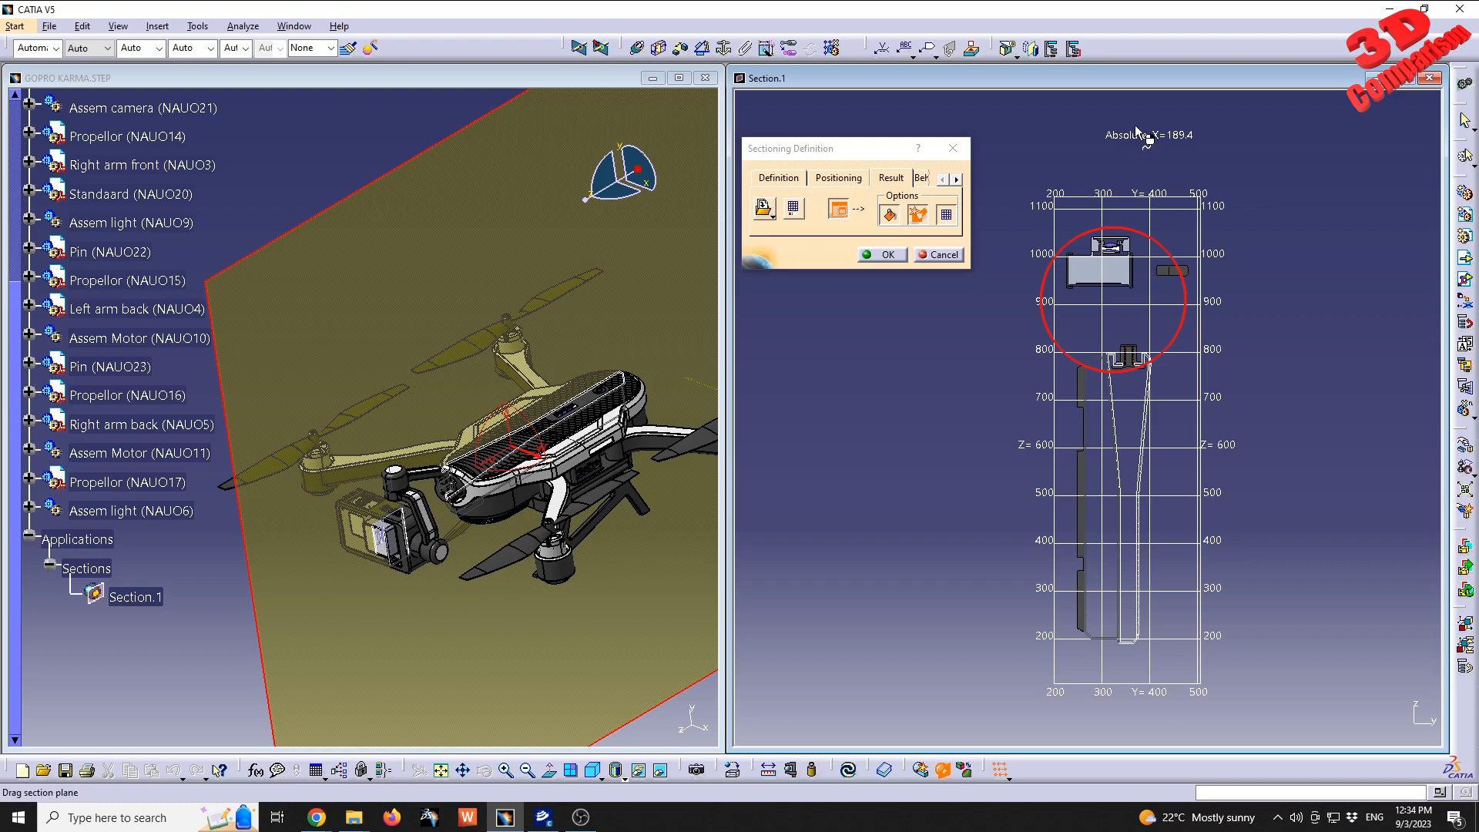
click(794, 209)
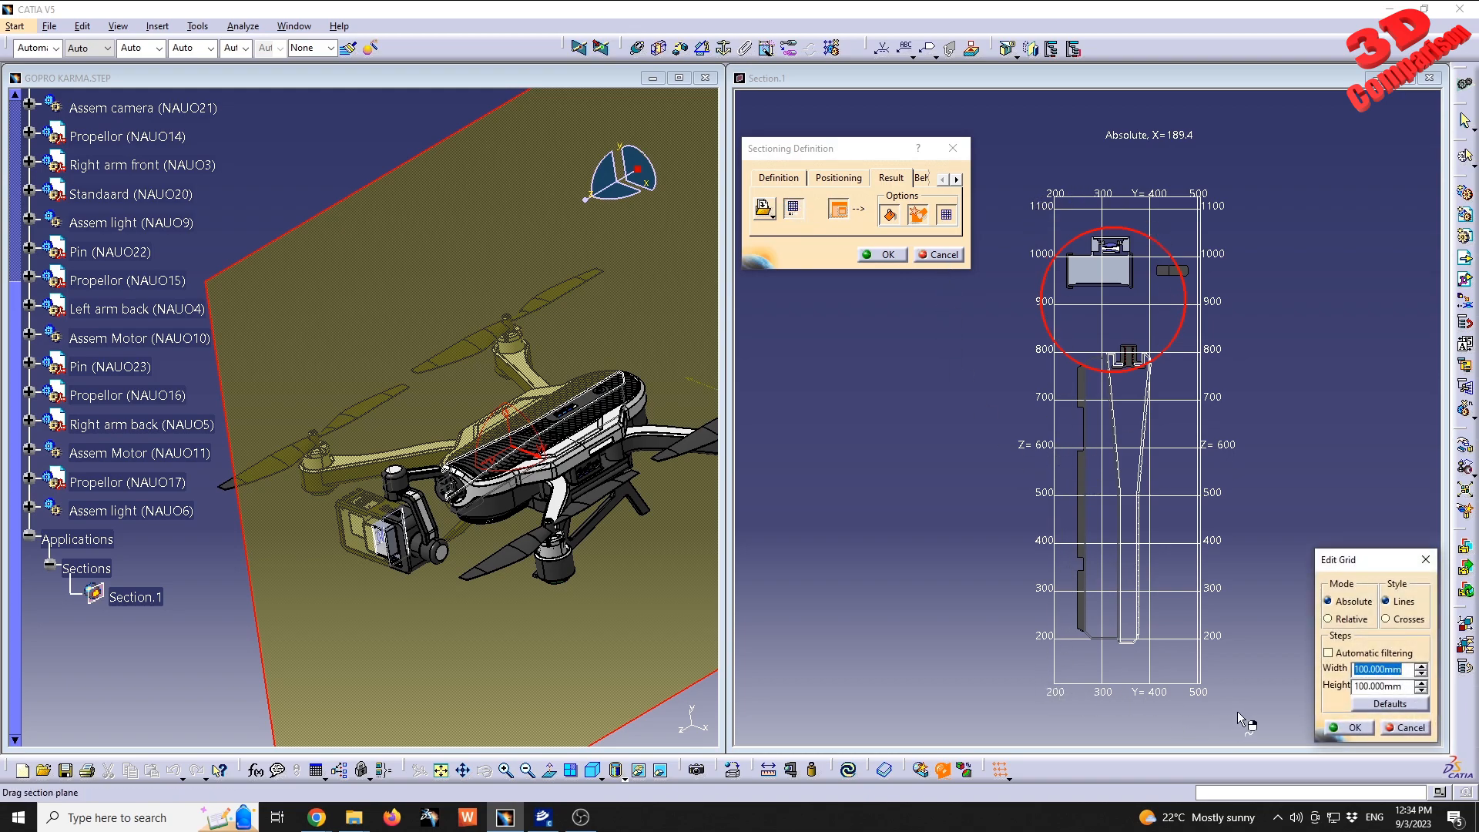
Switch the grid mode to Relative and back to Absolute, and its style to Crosses and back to Lines
click(1340, 619)
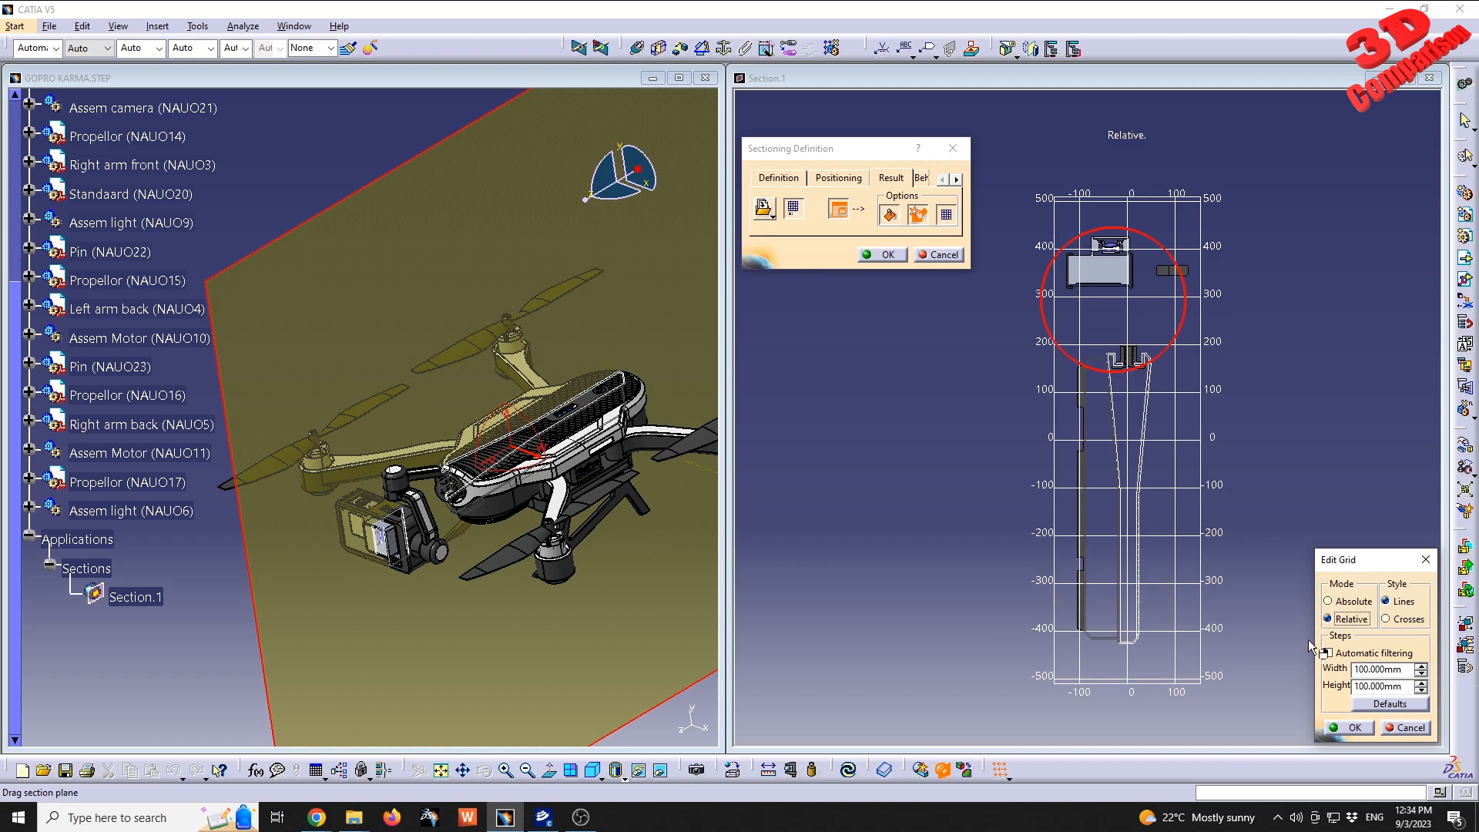
click(1350, 602)
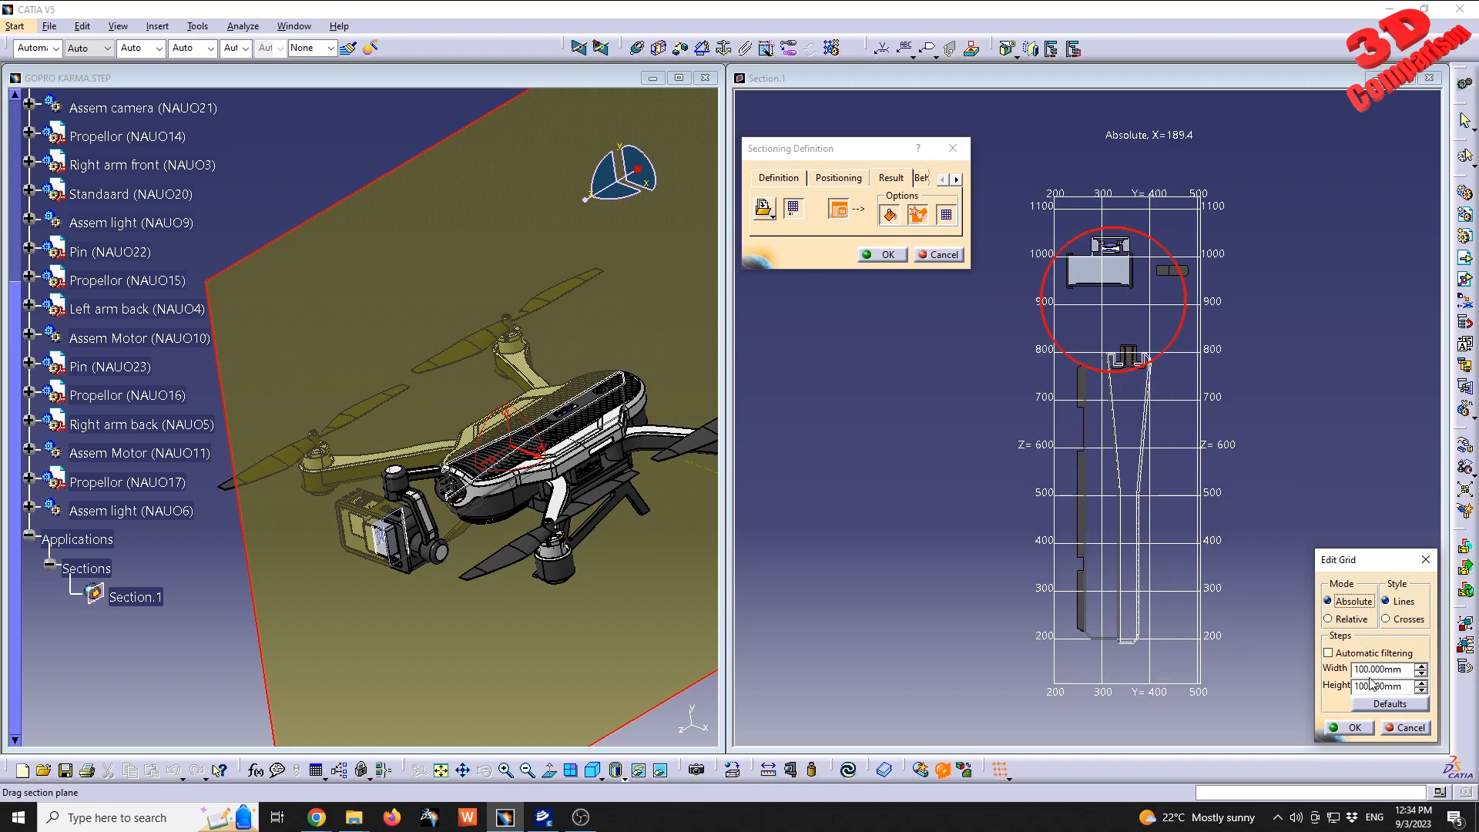
click(1399, 621)
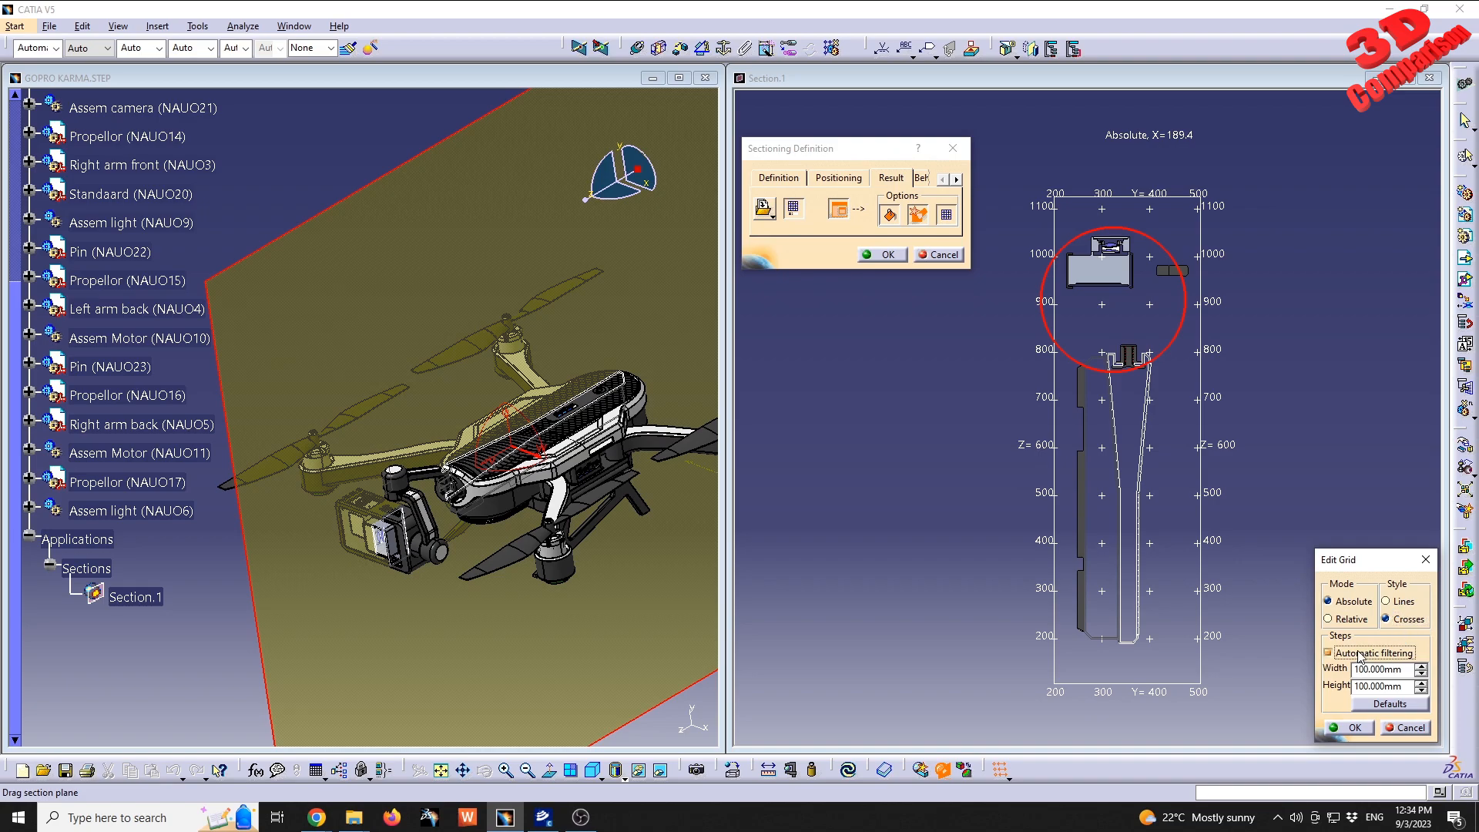
click(1386, 601)
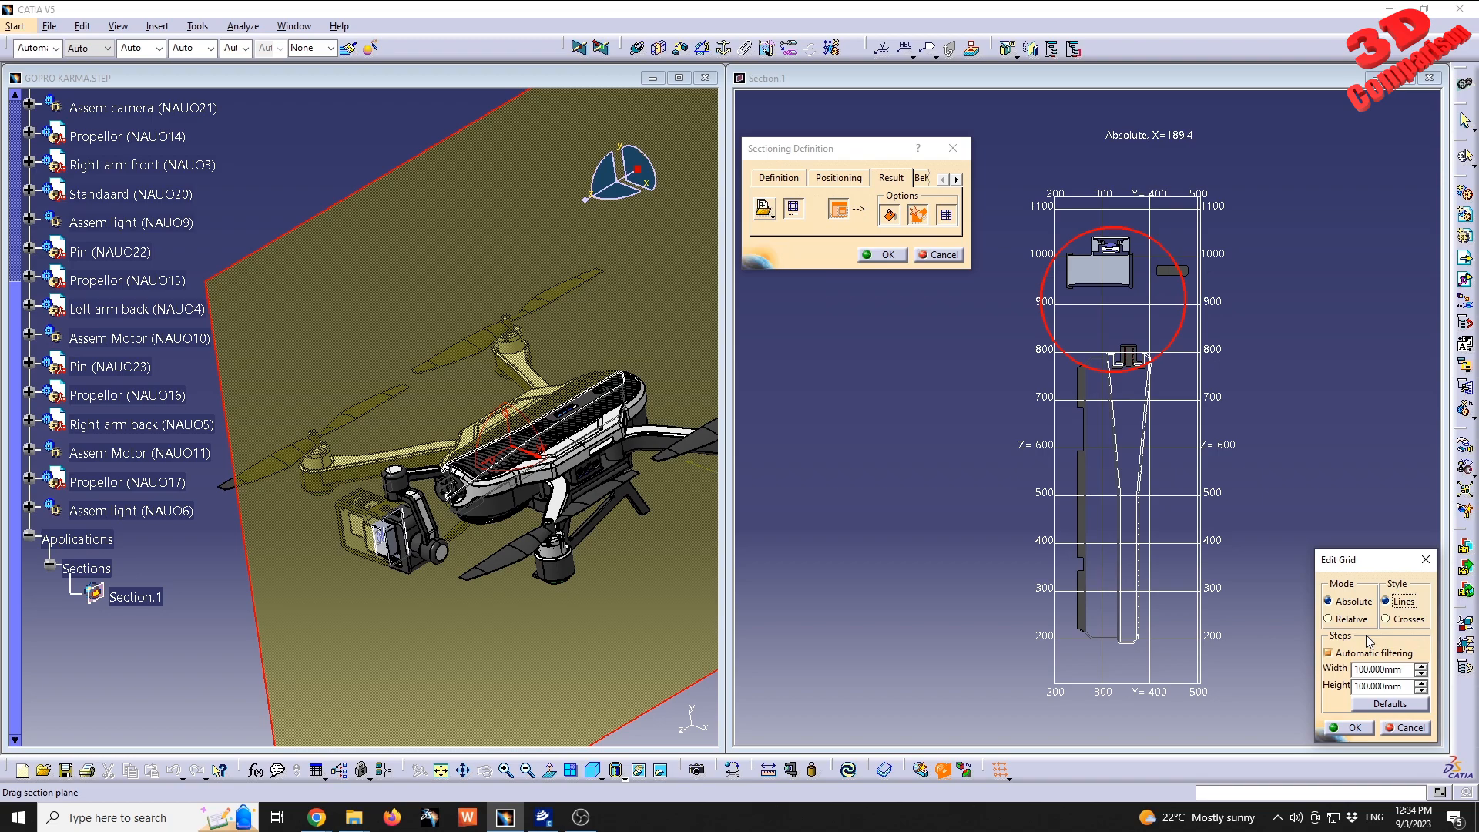
Set the grid's step width to 50 mm, confirm it, and hide and redisplay the grid to refresh it
drag(1404, 670, 1320, 705)
text(50)
key(Return)
click(1372, 726)
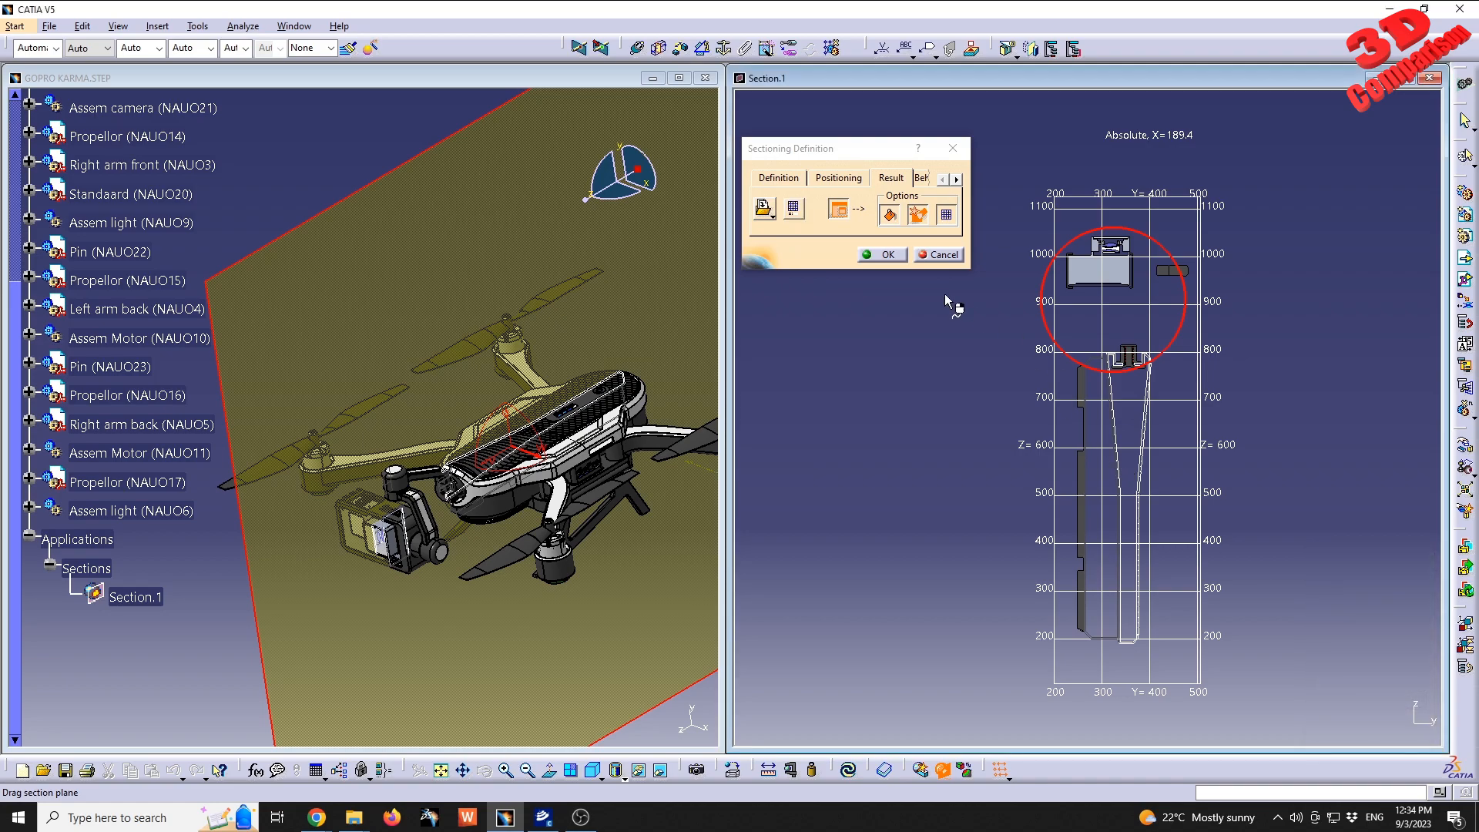
click(946, 215)
click(946, 216)
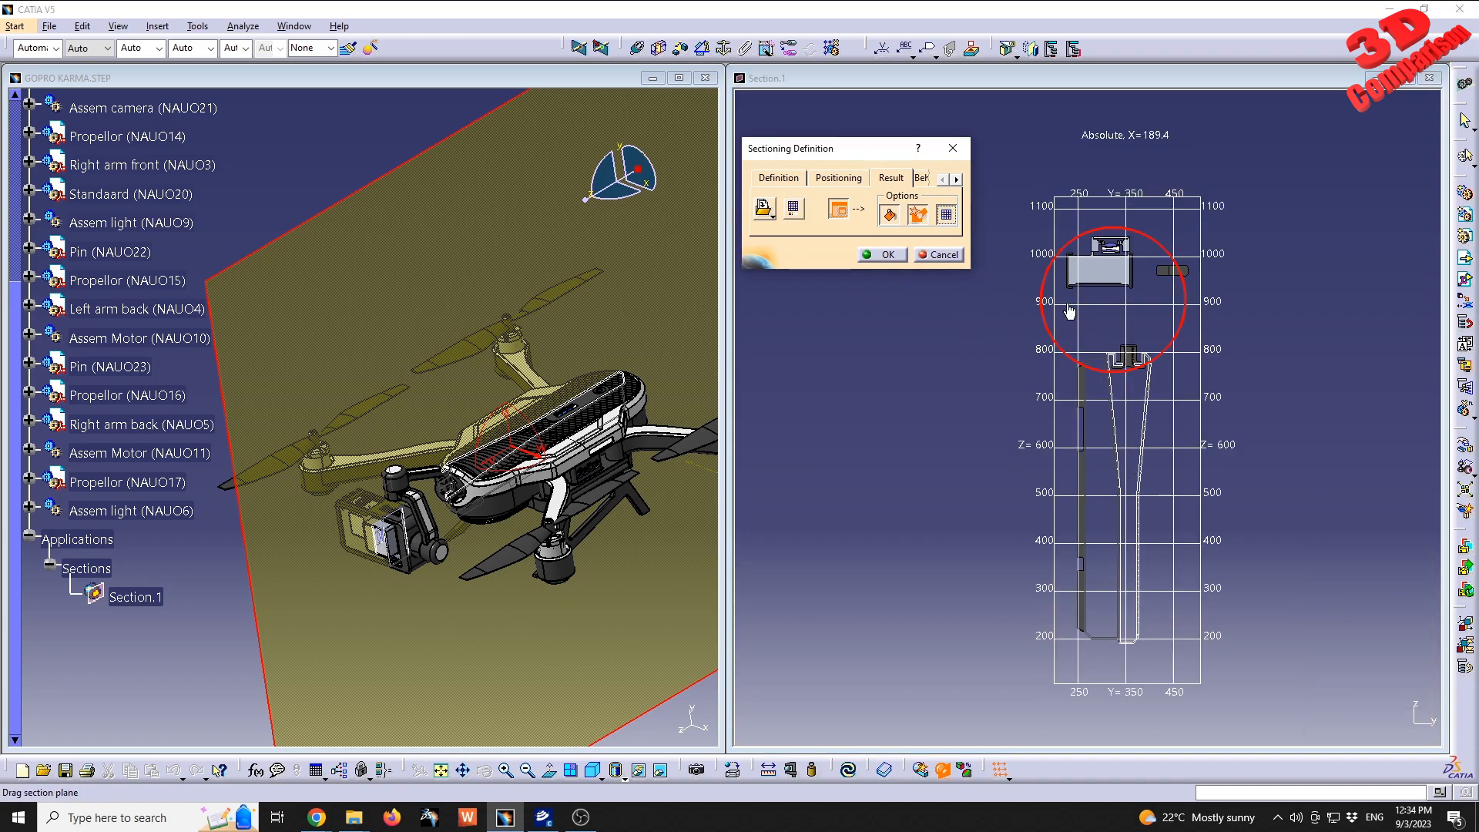
Restore the grid's default steps, and switch its mode to Relative and back to Absolute
click(1401, 704)
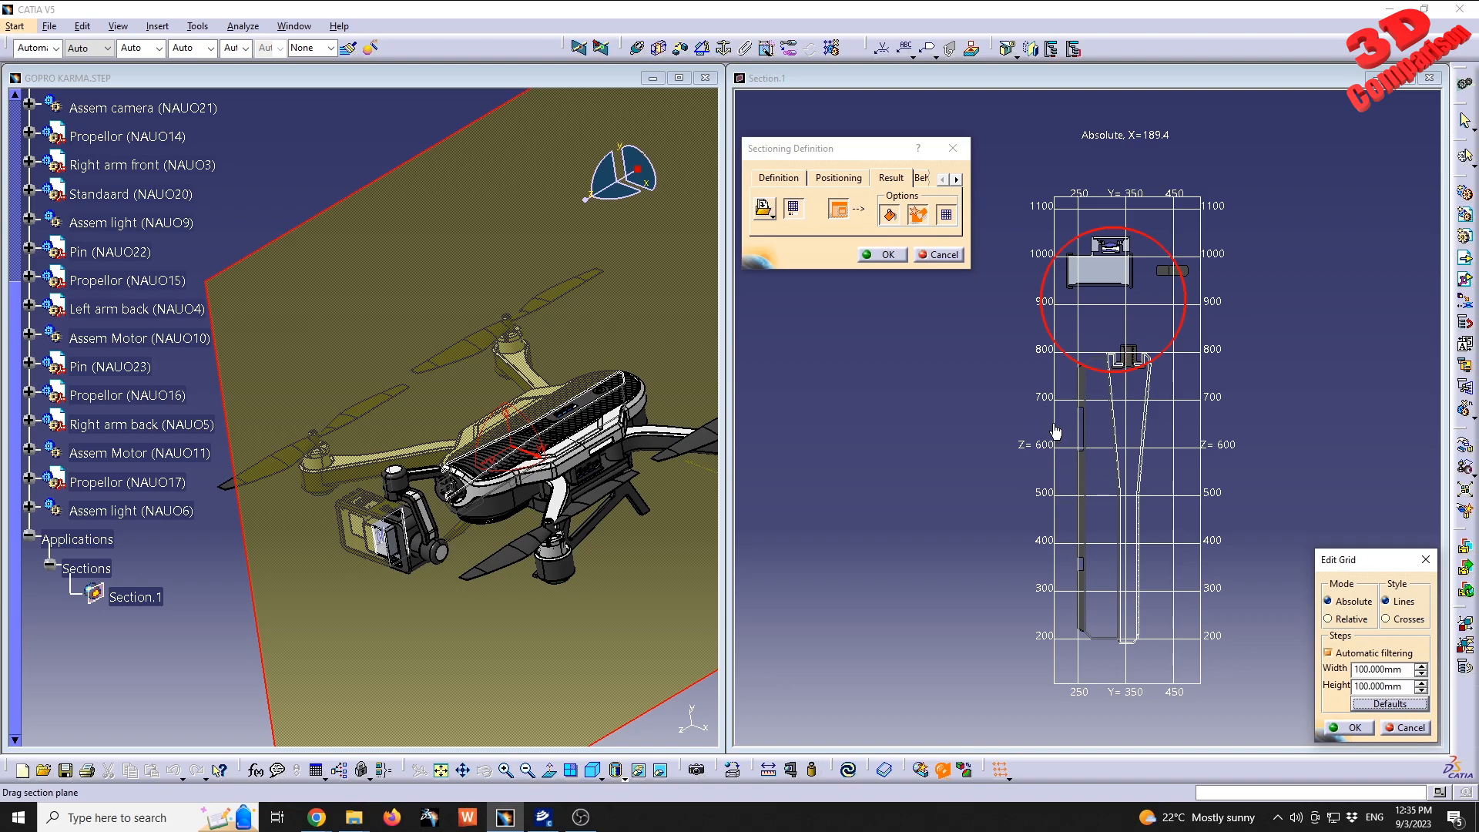
click(1345, 619)
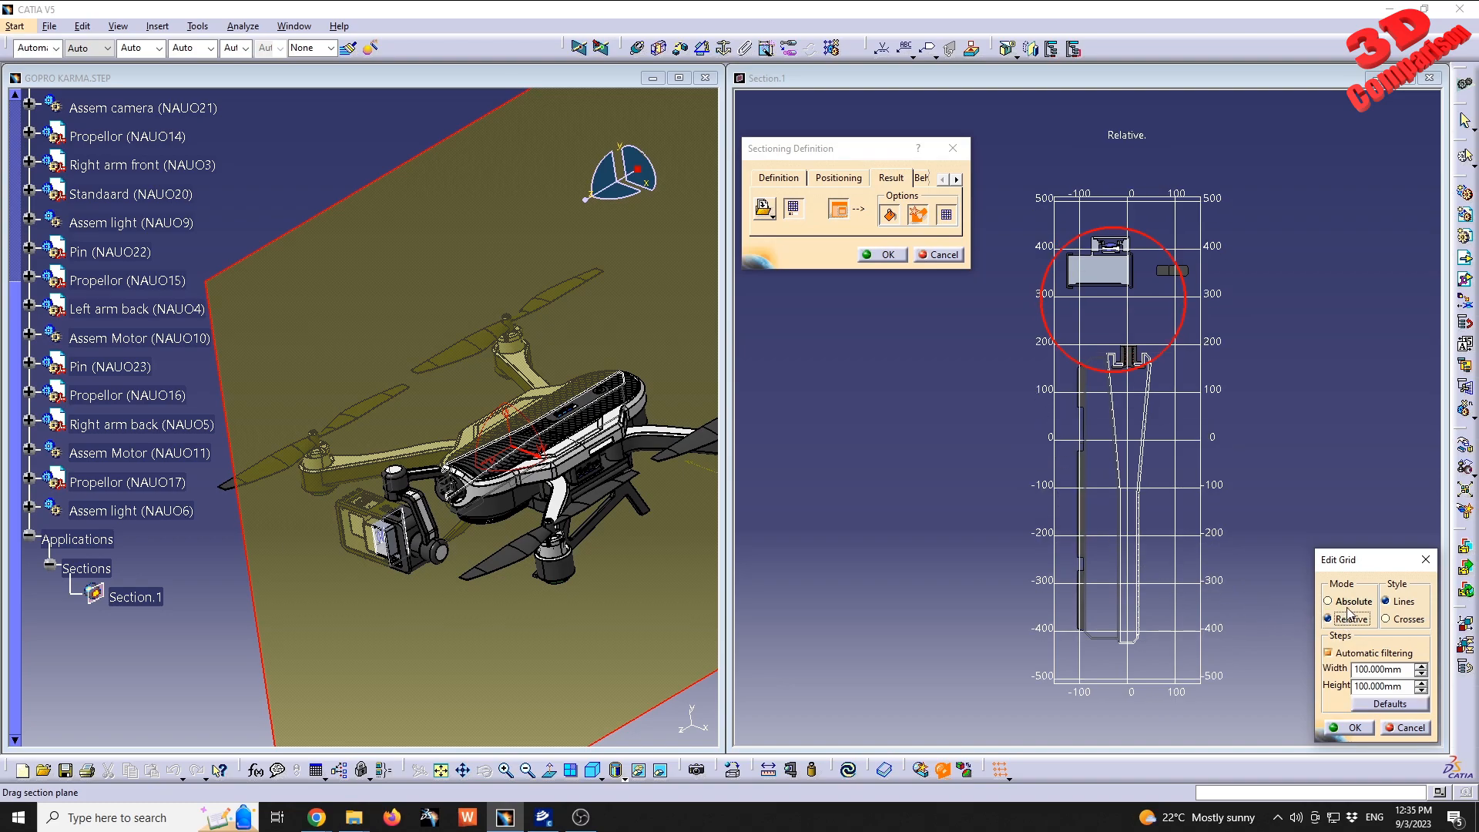
click(1351, 601)
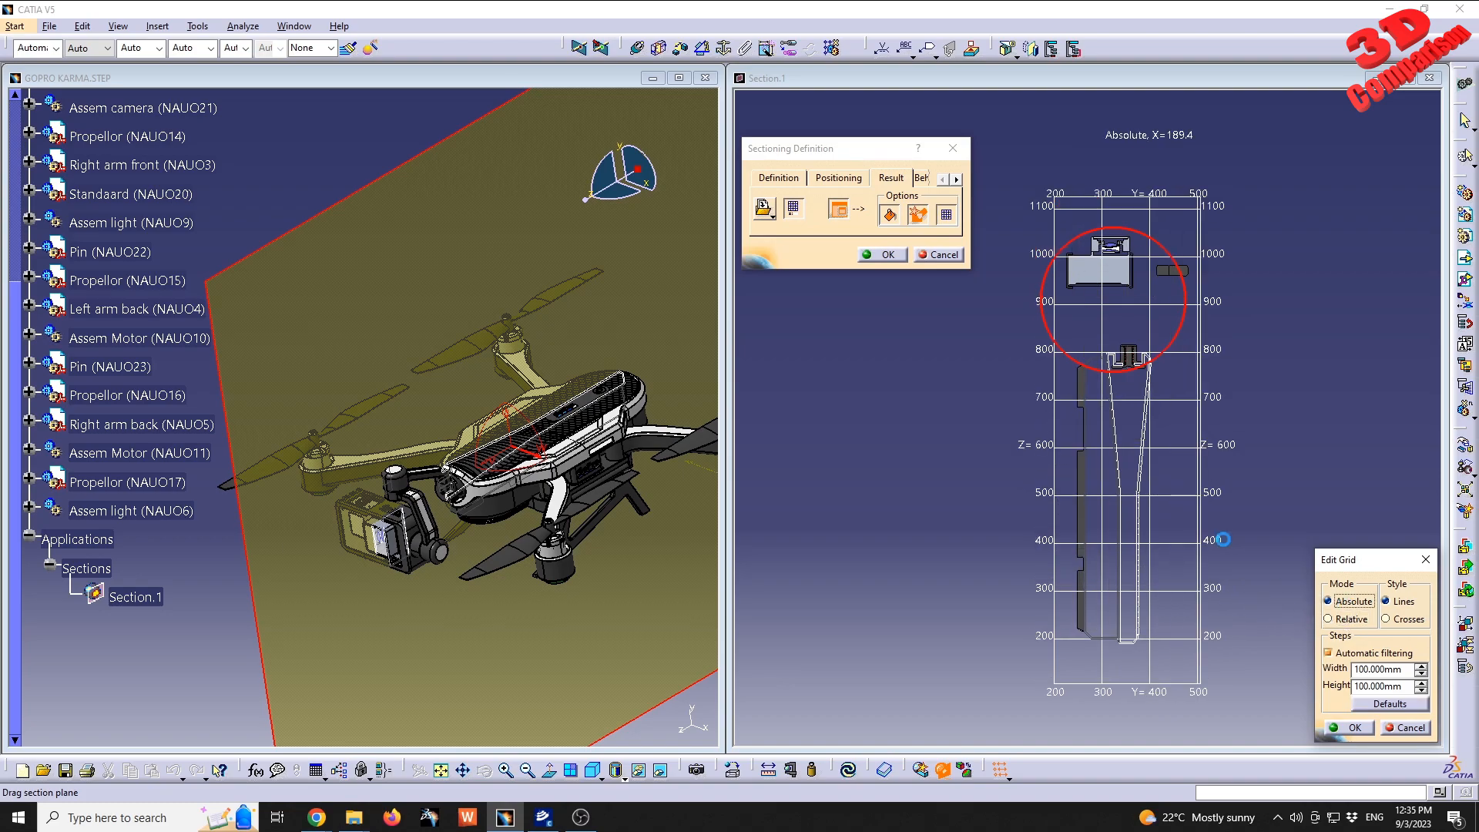
Start exporting the section result, review the available file formats, and cancel the export
click(774, 219)
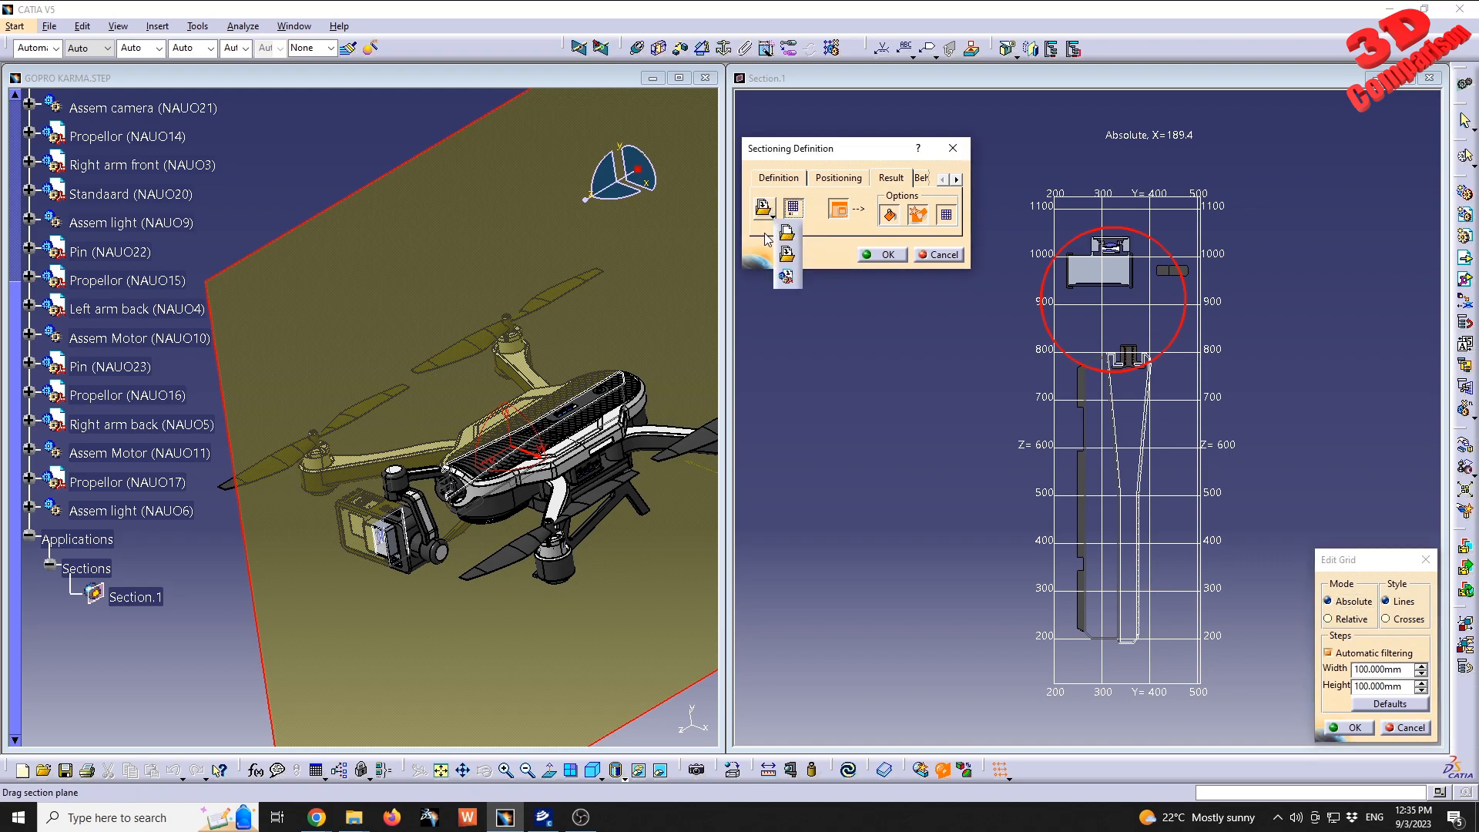
click(765, 232)
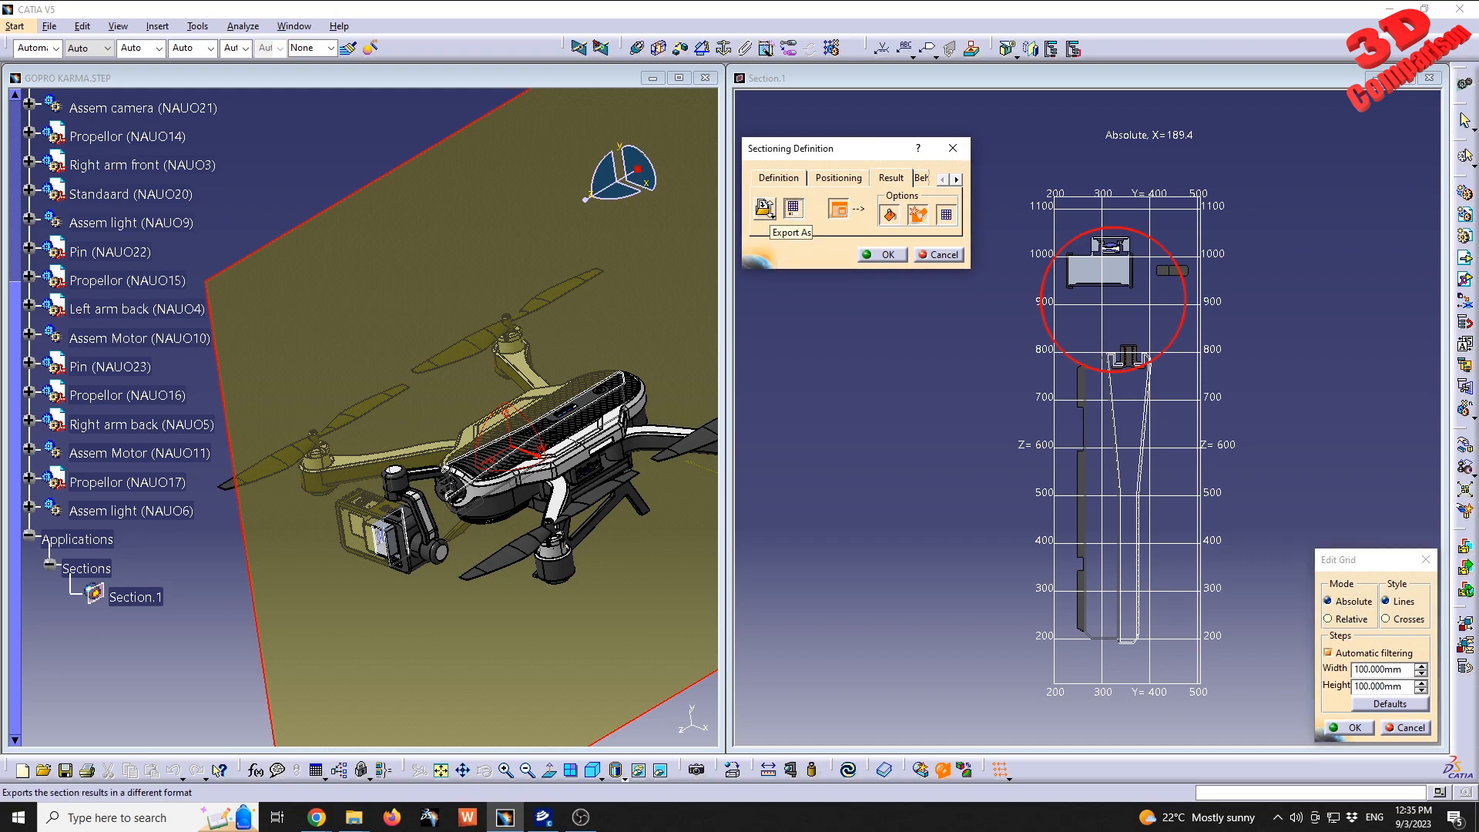
click(767, 210)
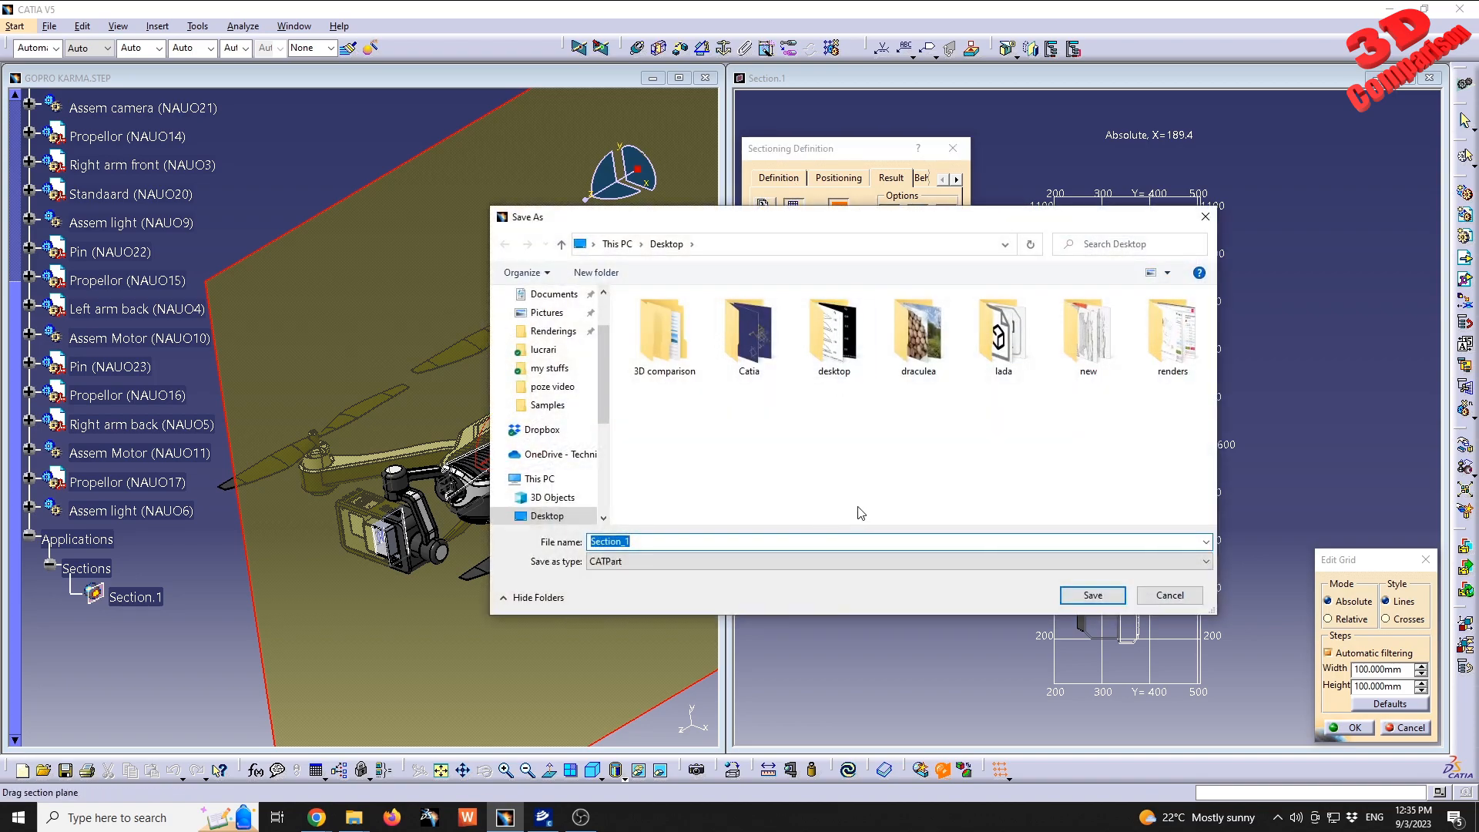
click(647, 562)
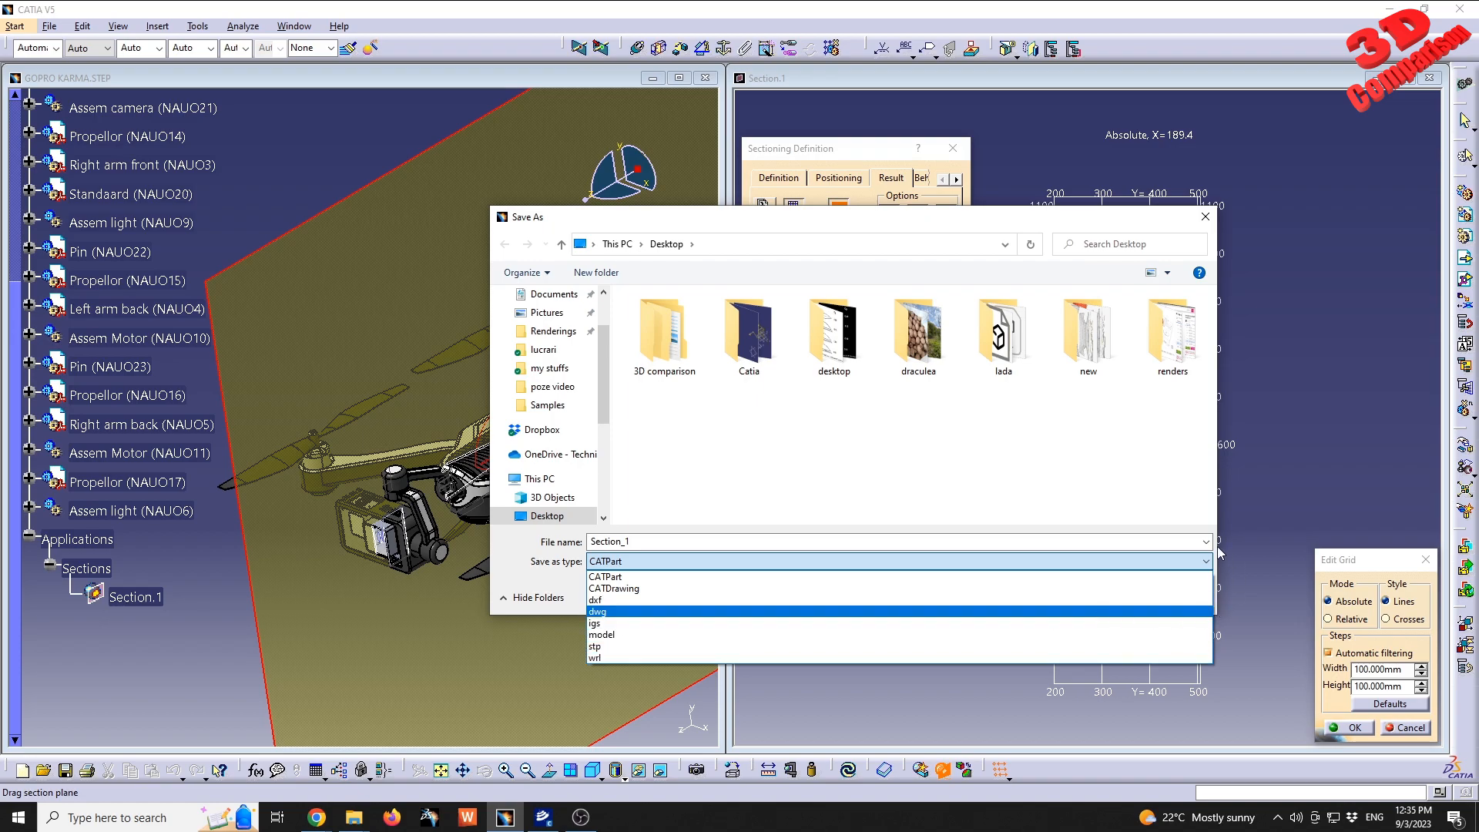
click(1134, 506)
click(1169, 595)
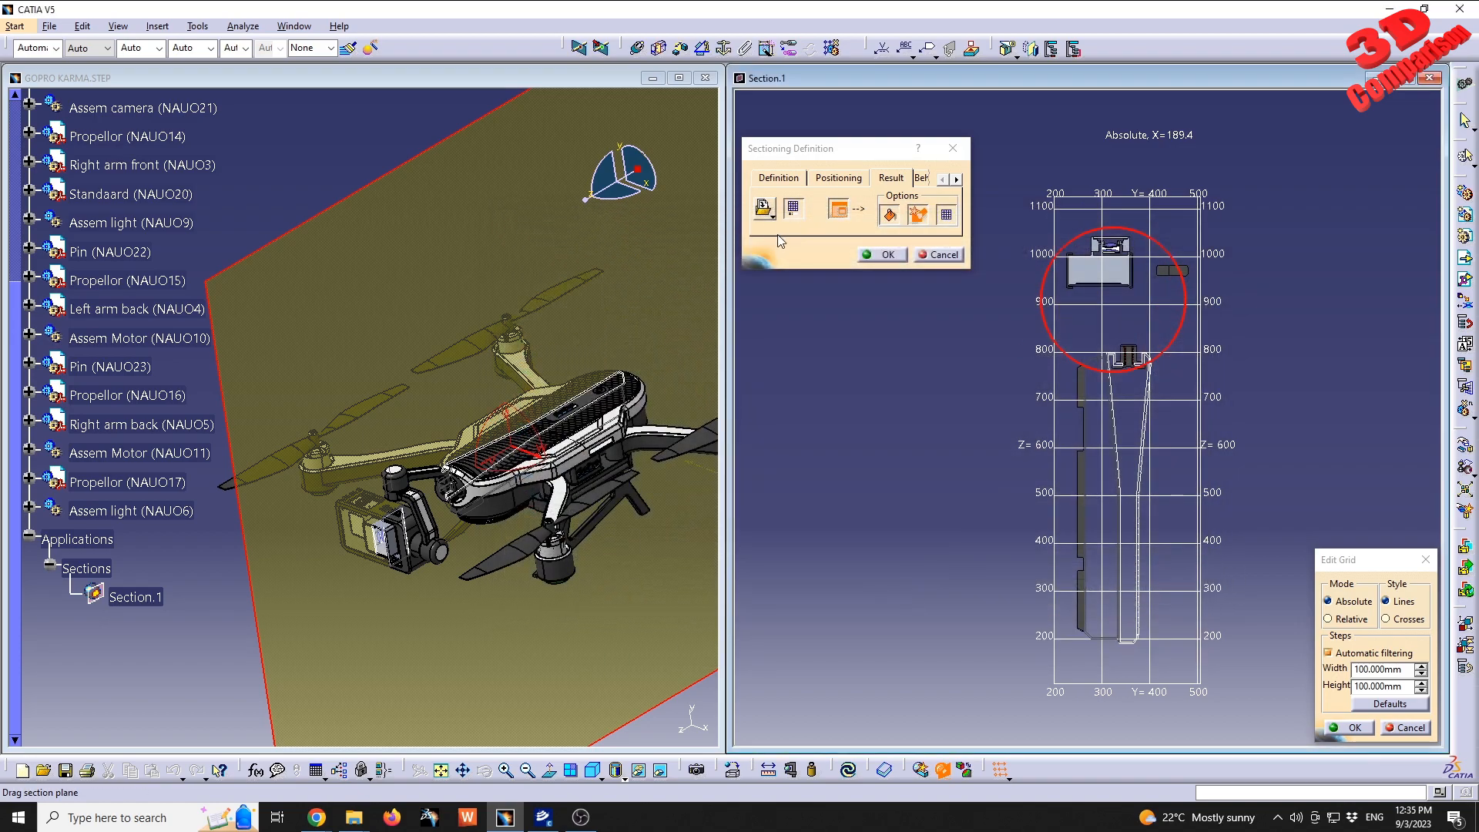
Review the section's Behavior and Positioning options and return to its Definition settings
click(922, 178)
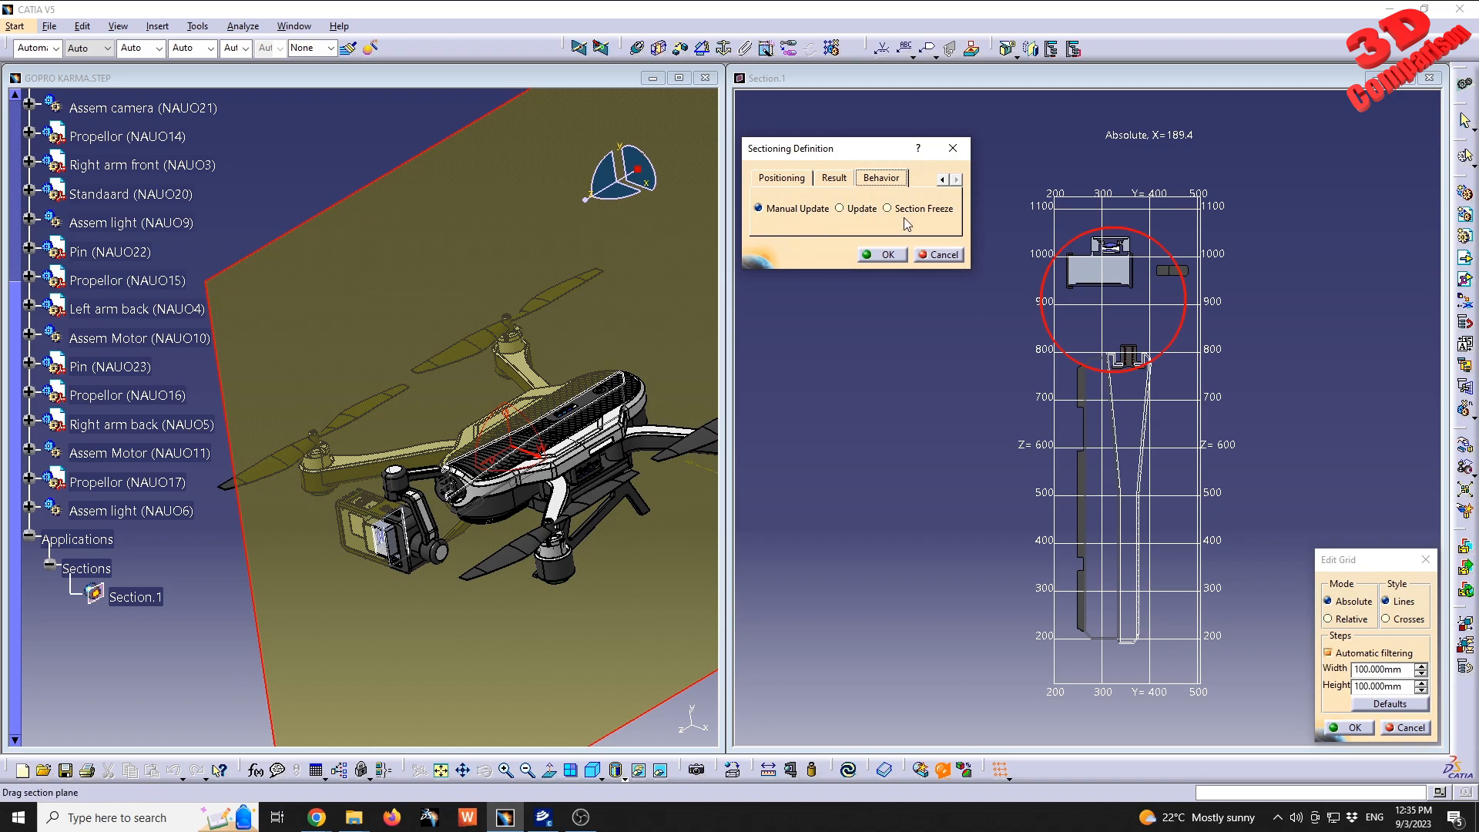
click(796, 178)
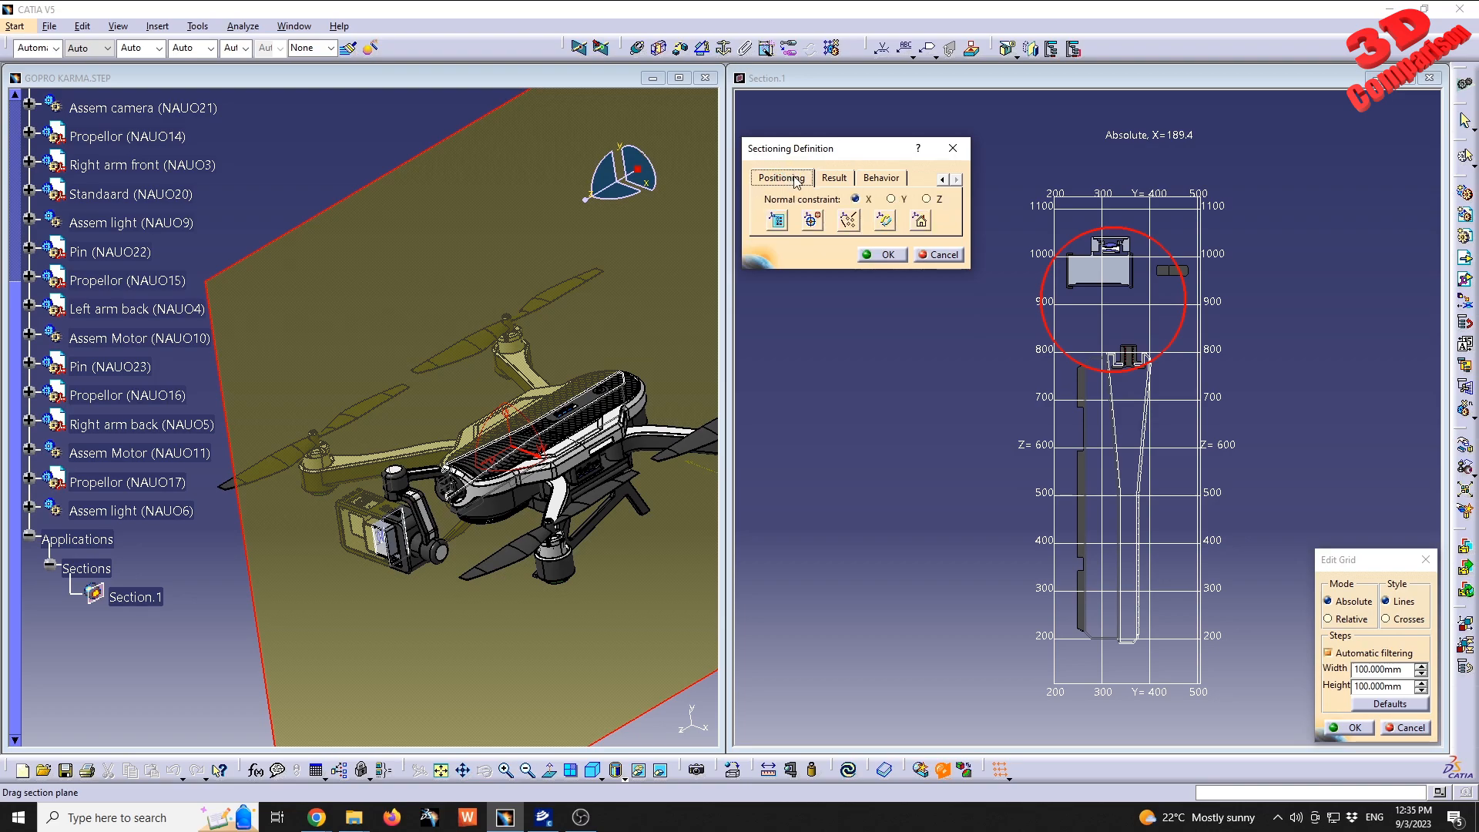
click(942, 179)
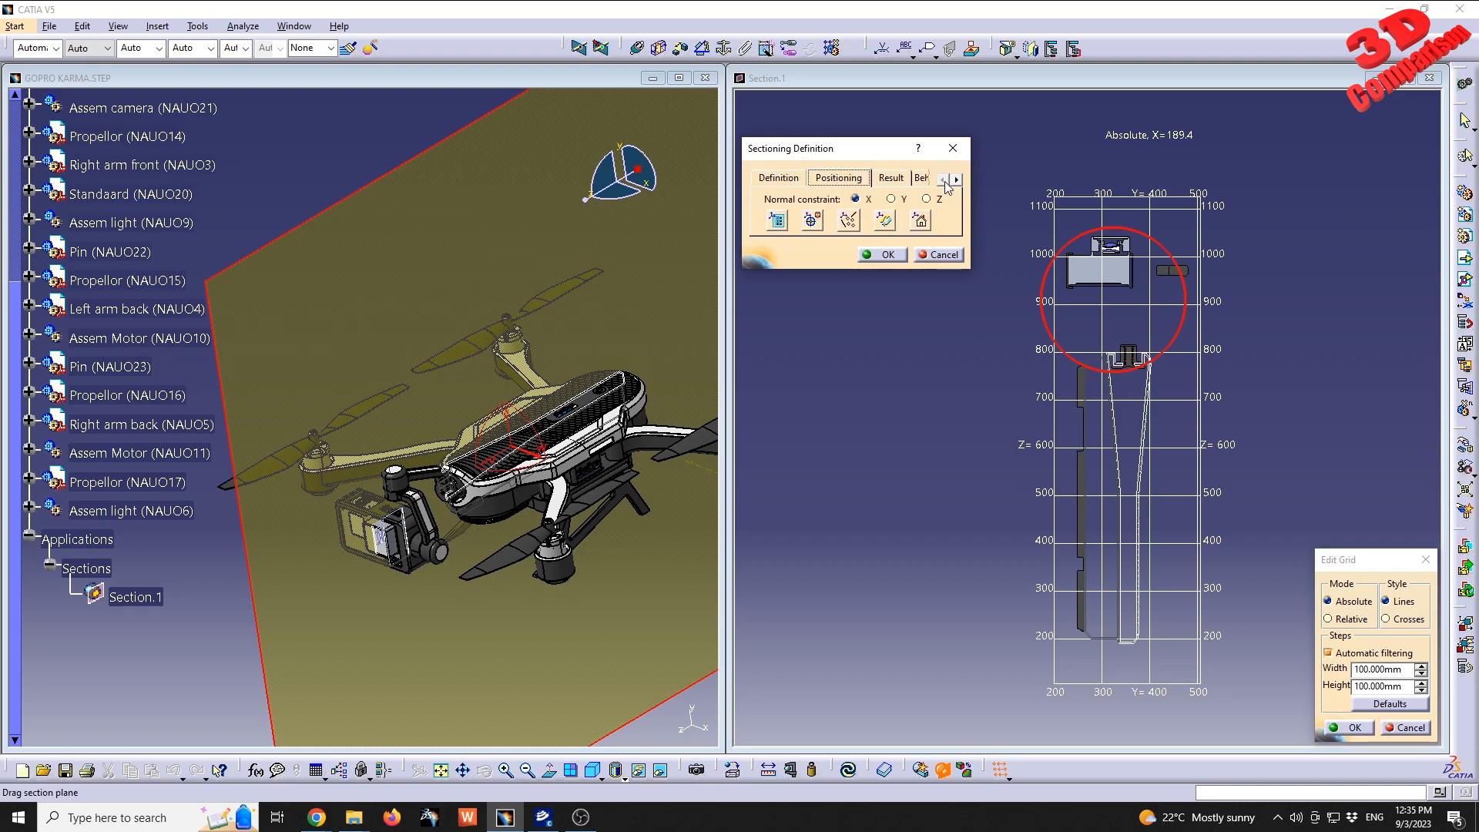
click(786, 179)
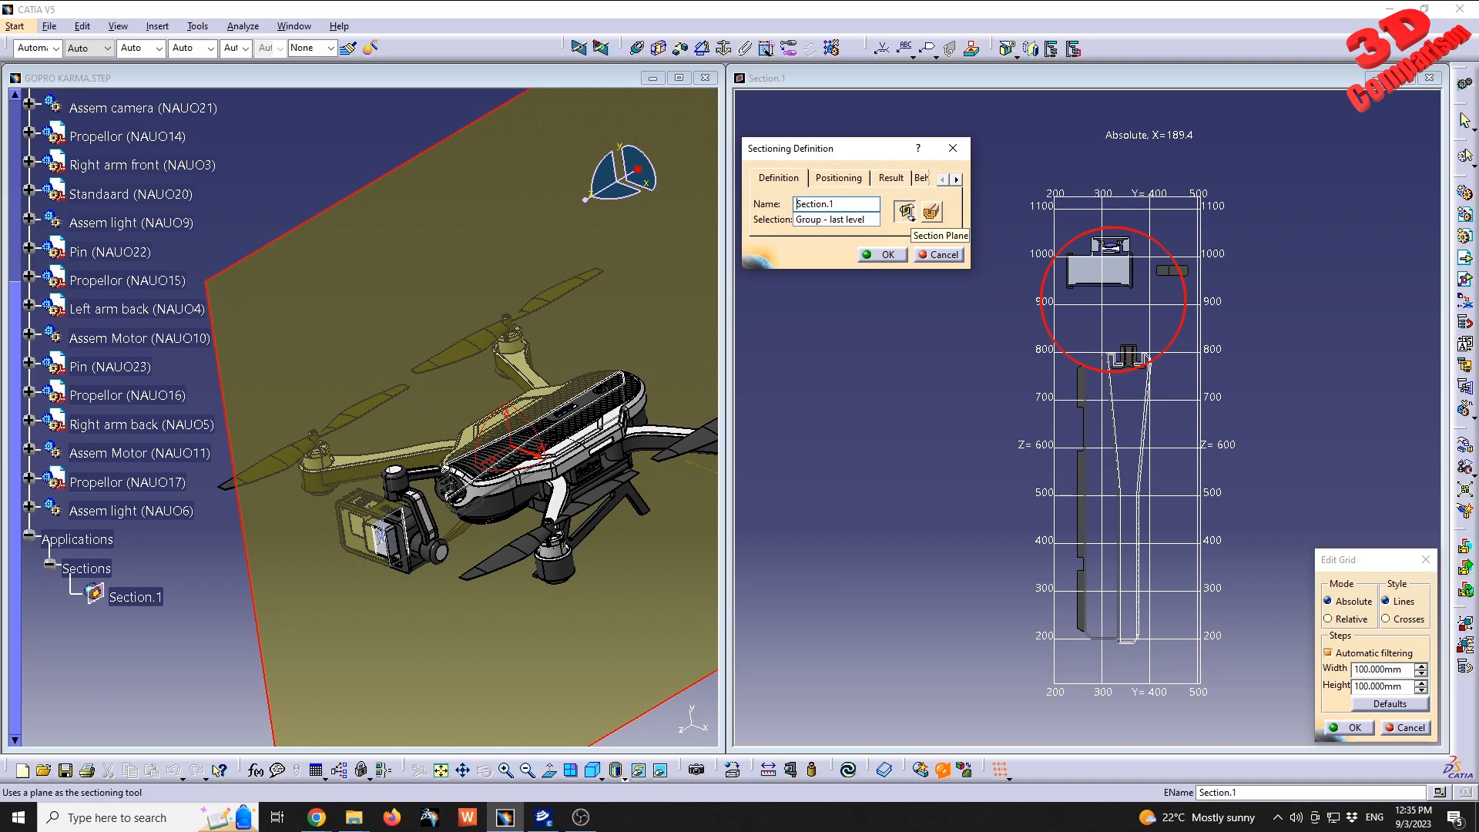
Change the sectioning tool to two parallel planes and move the slice across the drone to about X = 85
click(912, 223)
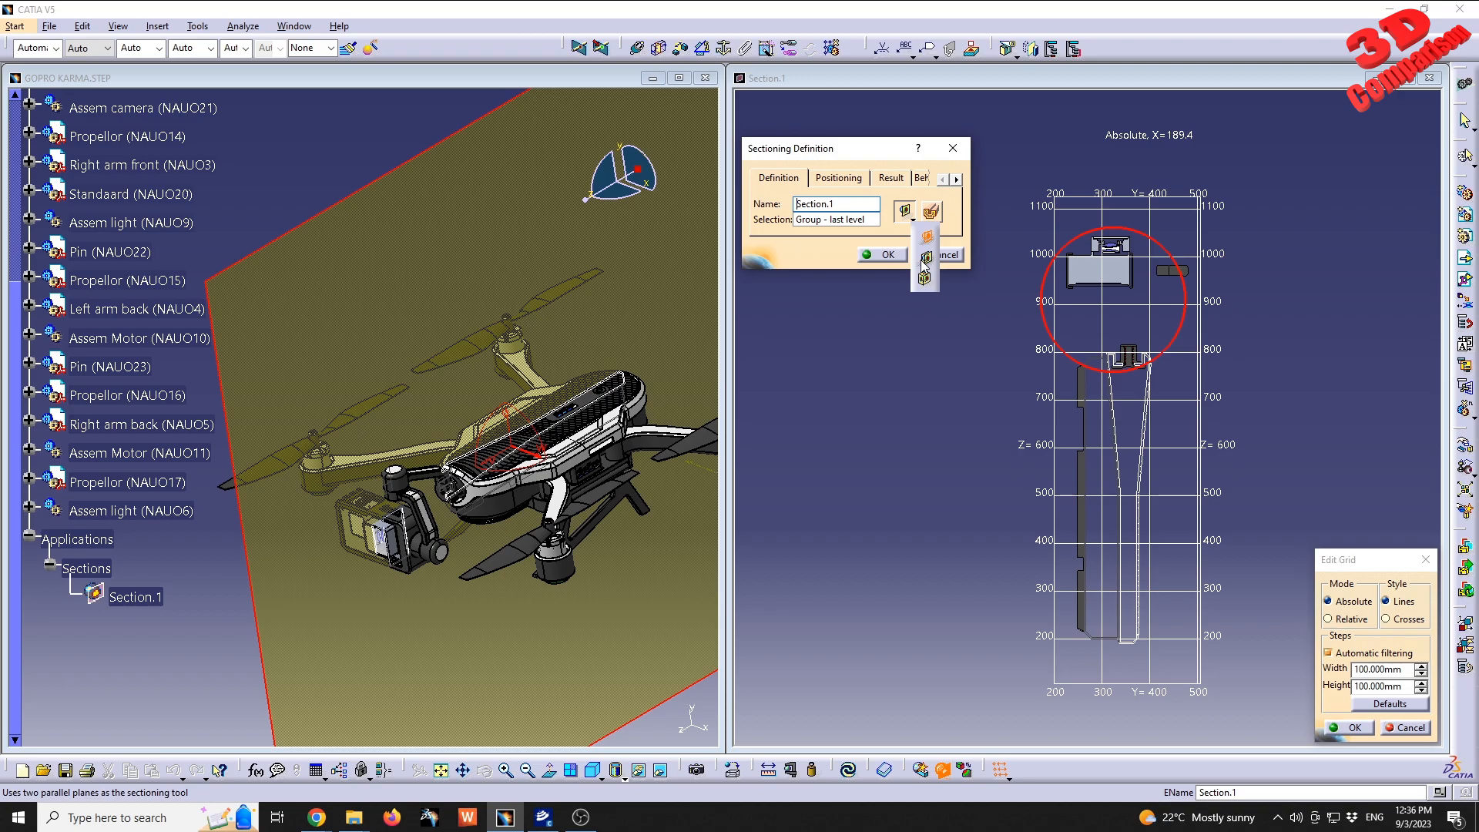
click(924, 259)
middle_drag(439, 340, 614, 379)
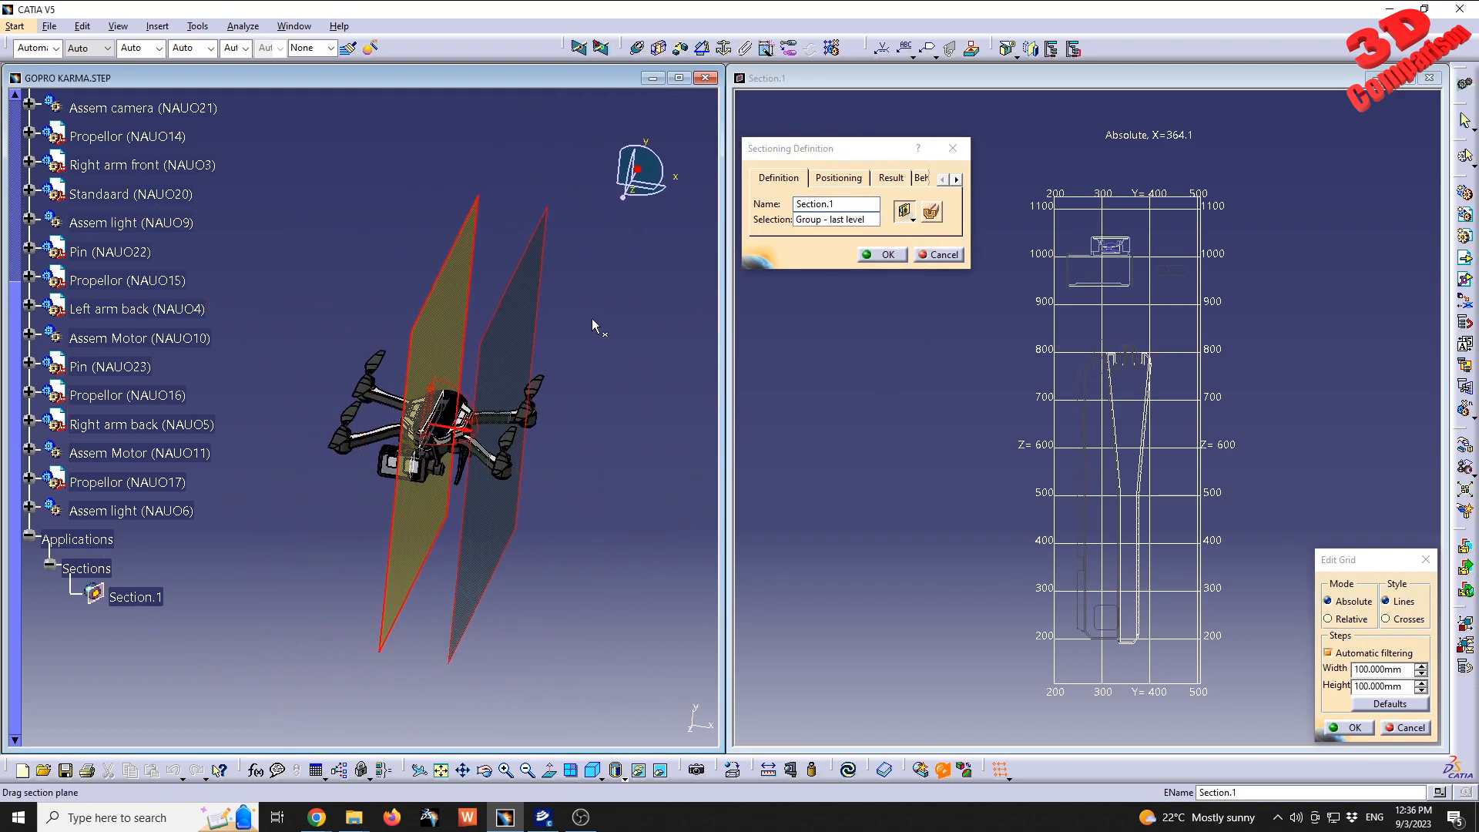
drag(529, 318, 472, 365)
click(1110, 442)
middle_drag(1224, 382, 1080, 317)
middle_drag(932, 283, 1111, 432)
click(1111, 432)
middle_drag(1111, 431, 1085, 490)
mouse_move(380, 322)
mouse_down()
mouse_move(399, 325)
mouse_move(385, 325)
mouse_up()
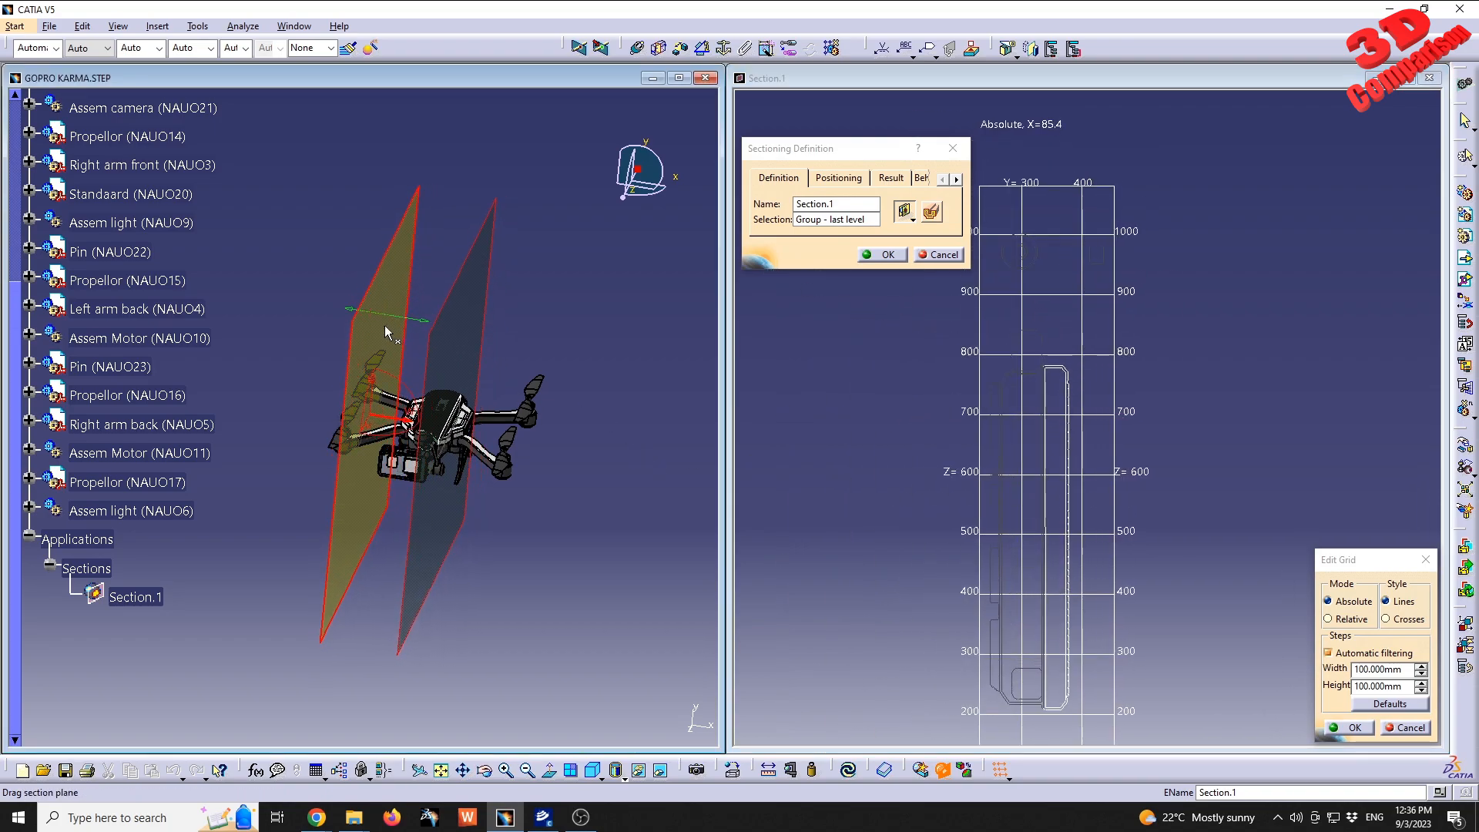
Hide the grid in the section result and return to the section's Definition settings
click(890, 178)
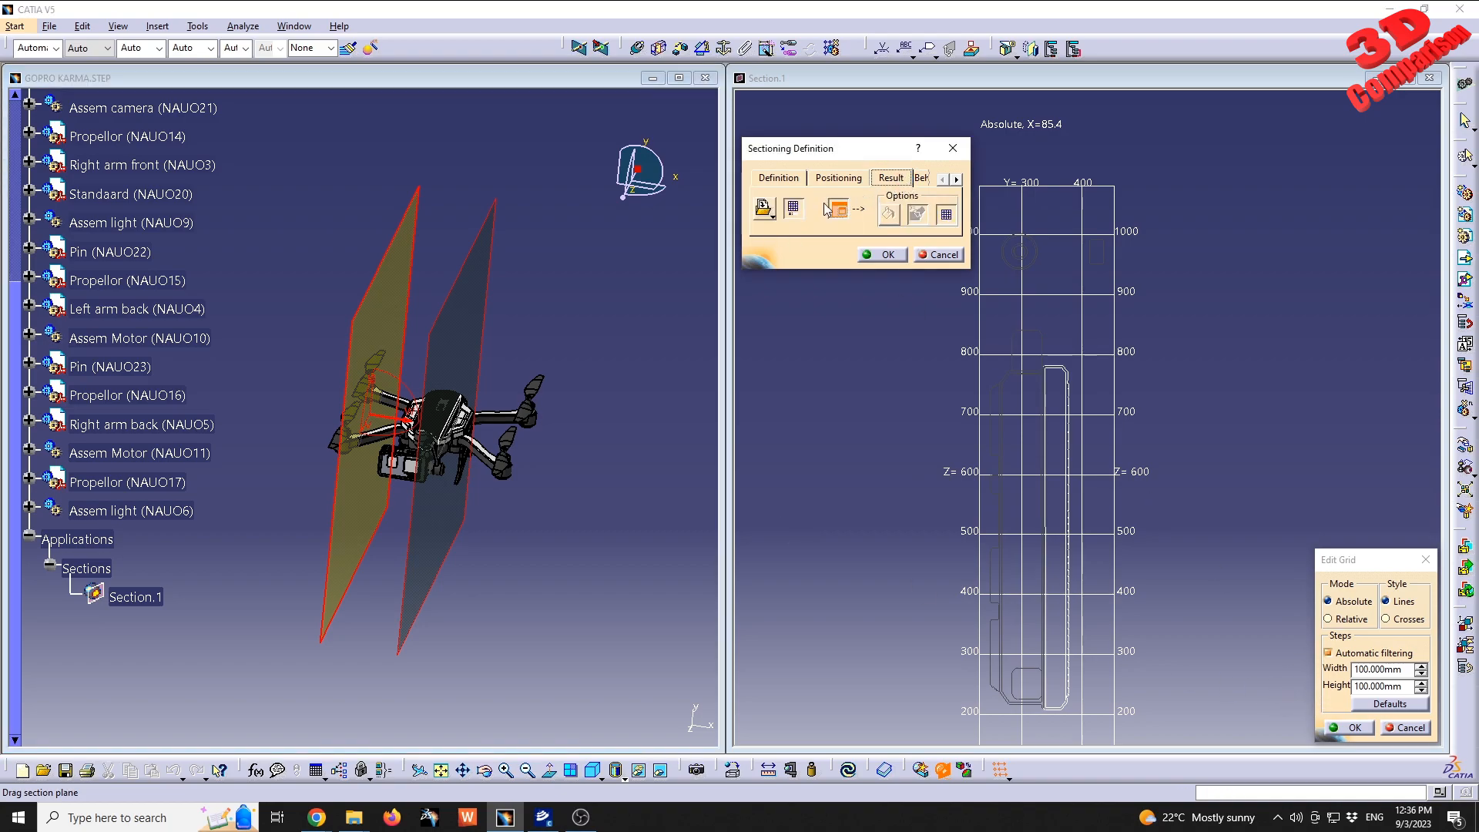
click(946, 215)
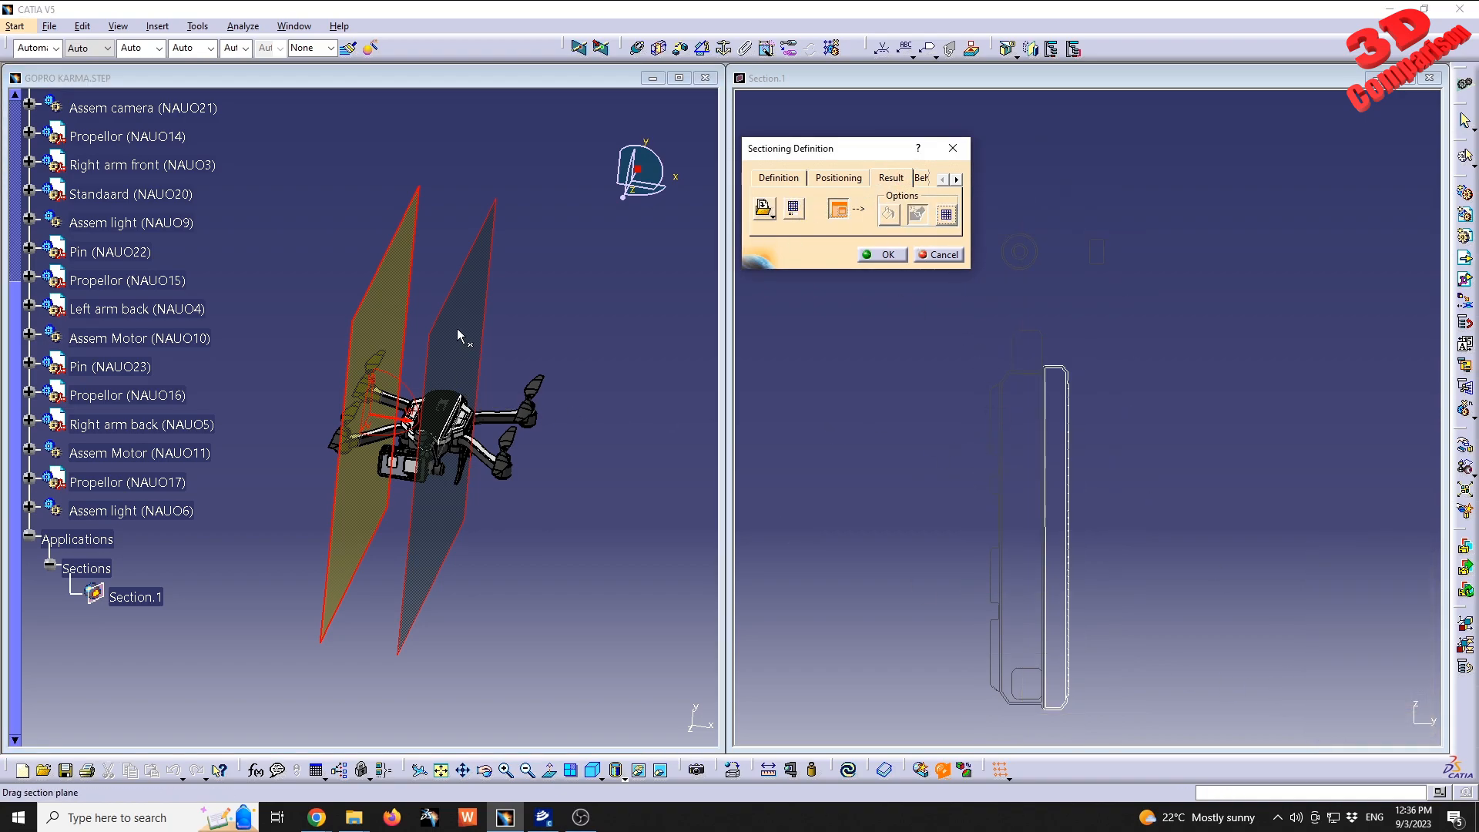
click(778, 178)
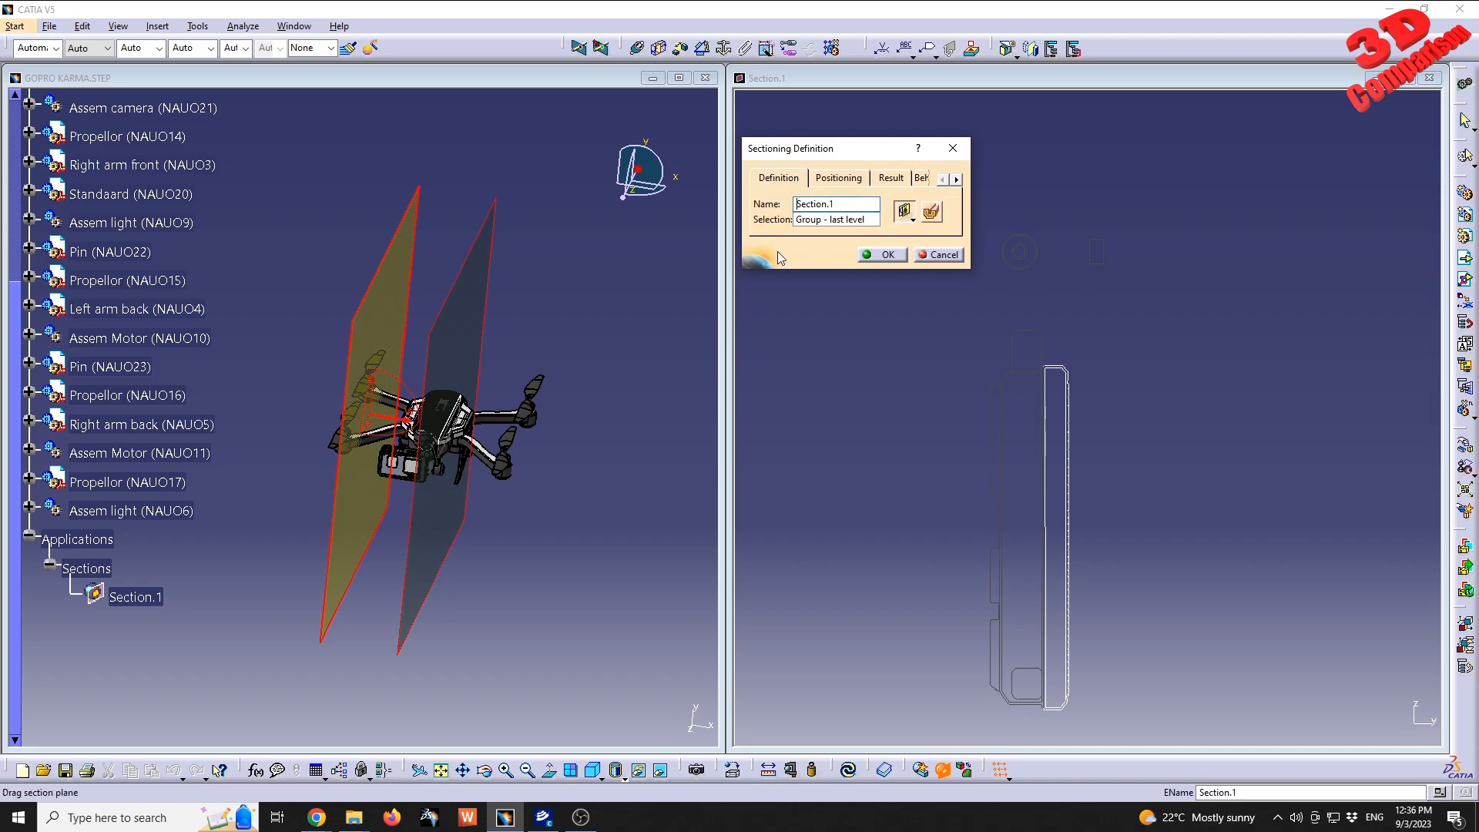
Widen the slice by moving its second plane out to the opposite rotors, and examine the motor profiles in the section view
drag(467, 271, 526, 297)
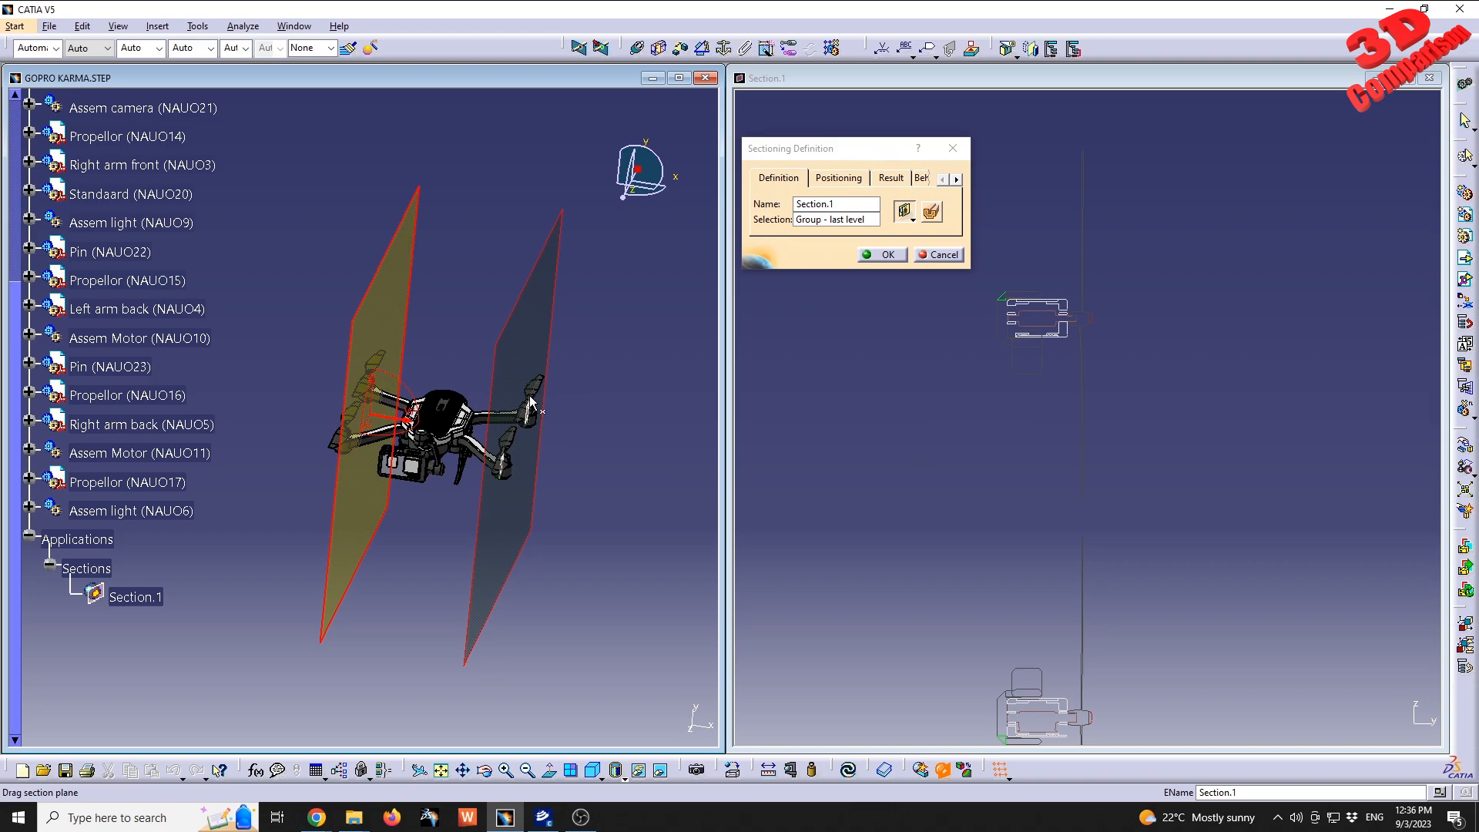
middle_drag(360, 455, 416, 453)
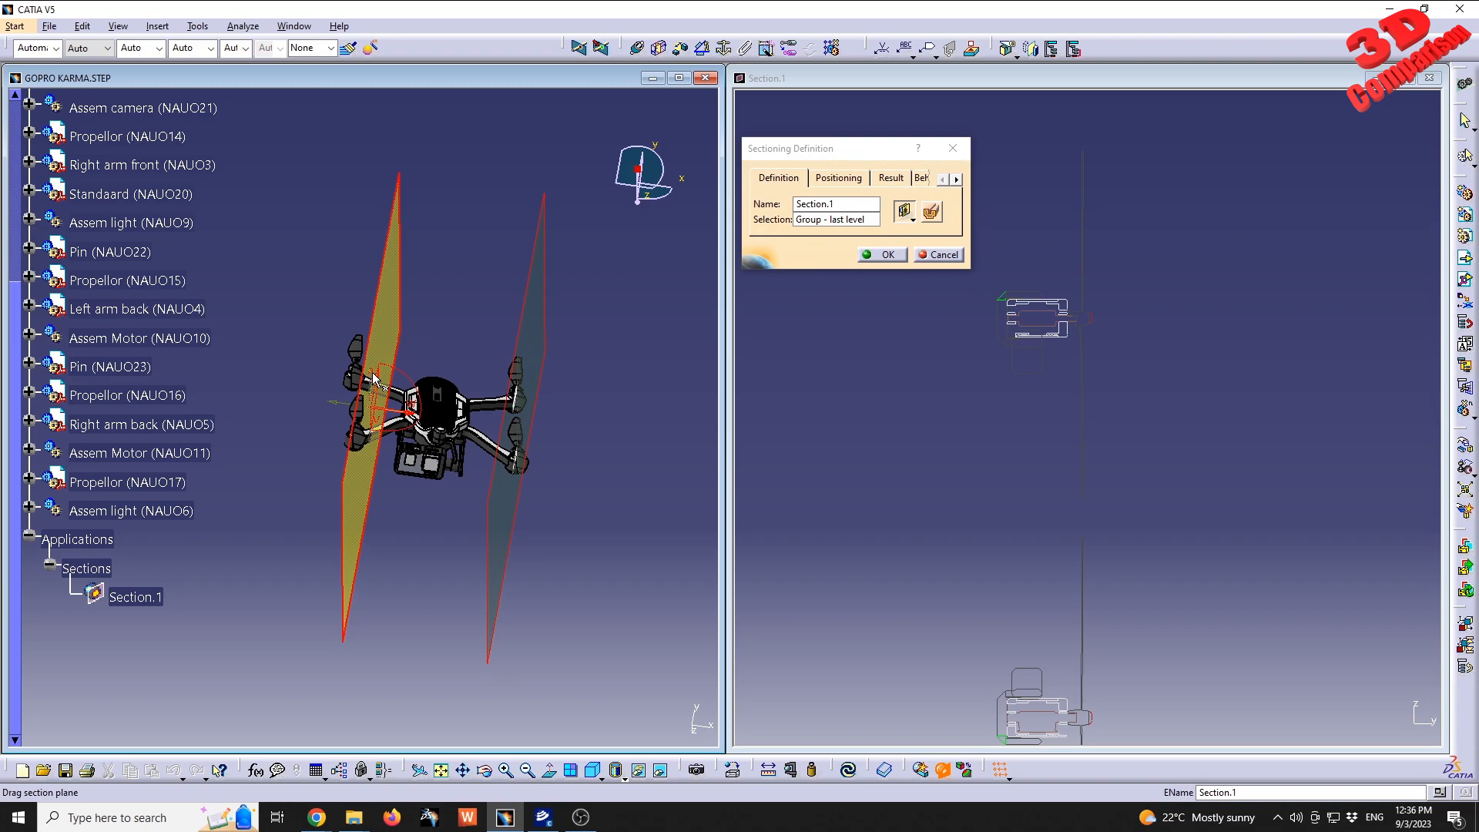
middle_drag(967, 376, 941, 333)
middle_drag(899, 423, 1161, 429)
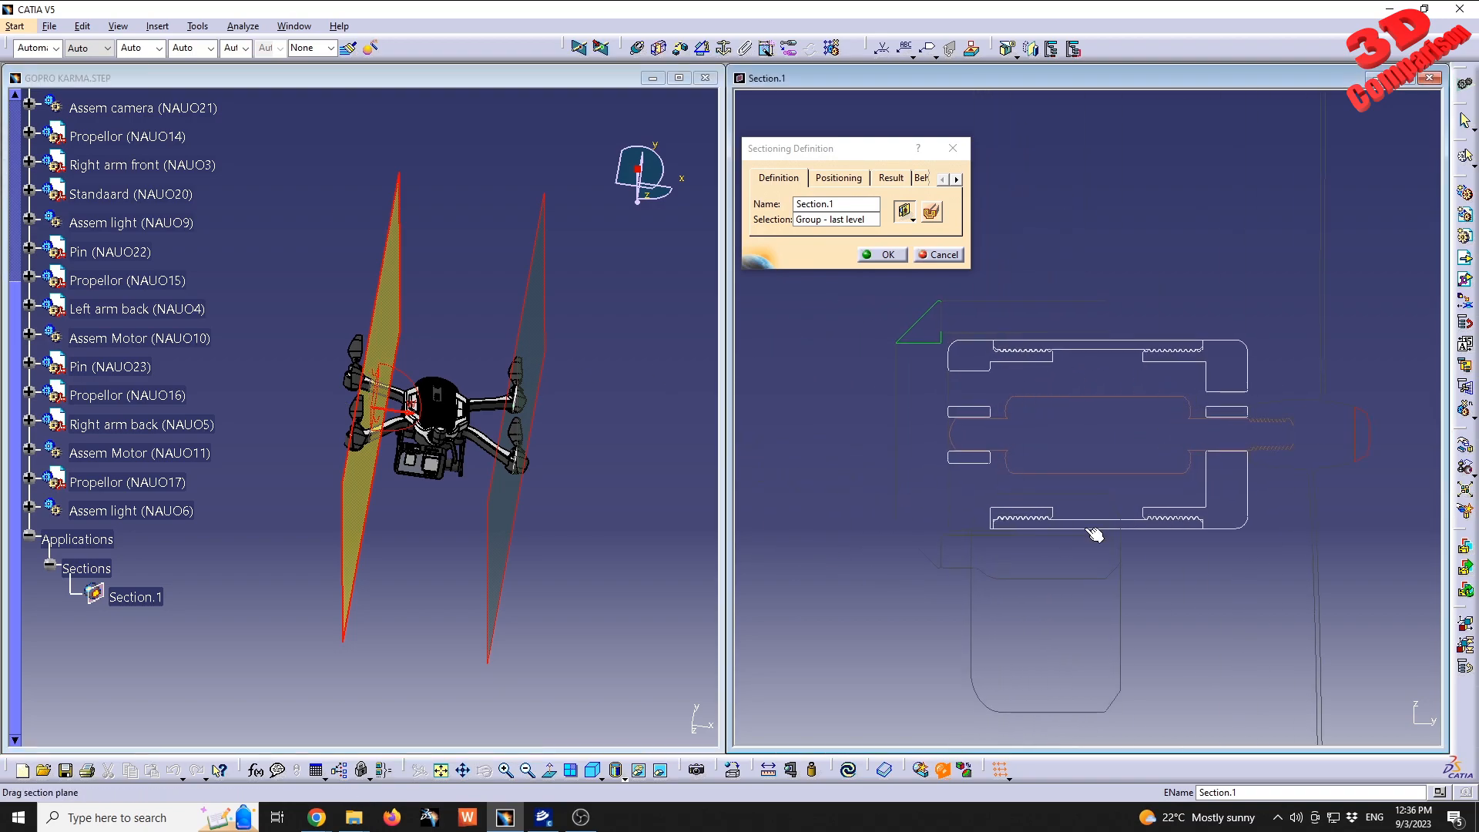
middle_drag(1188, 392, 1247, 635)
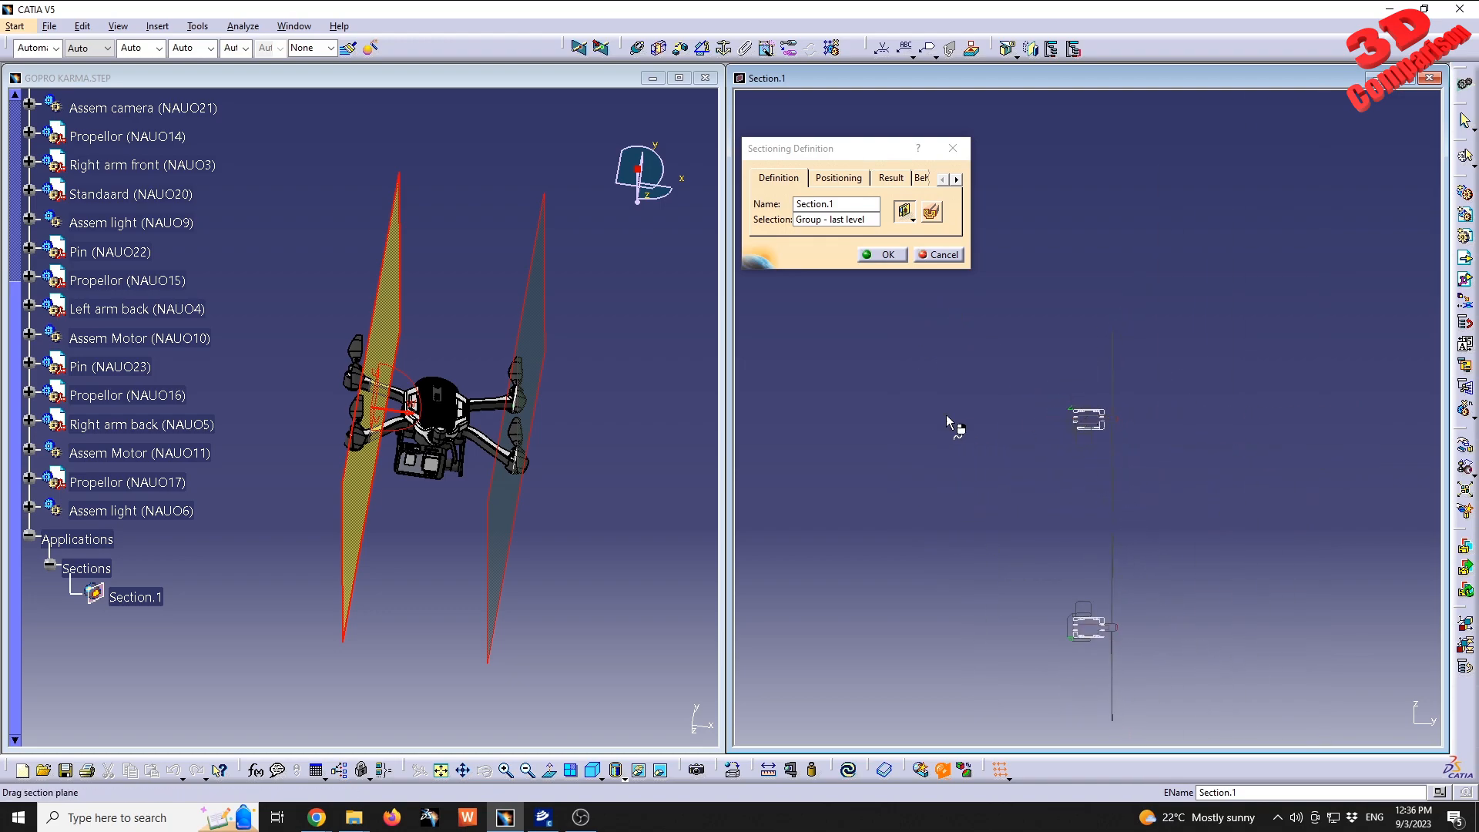
middle_drag(1071, 552, 1266, 339)
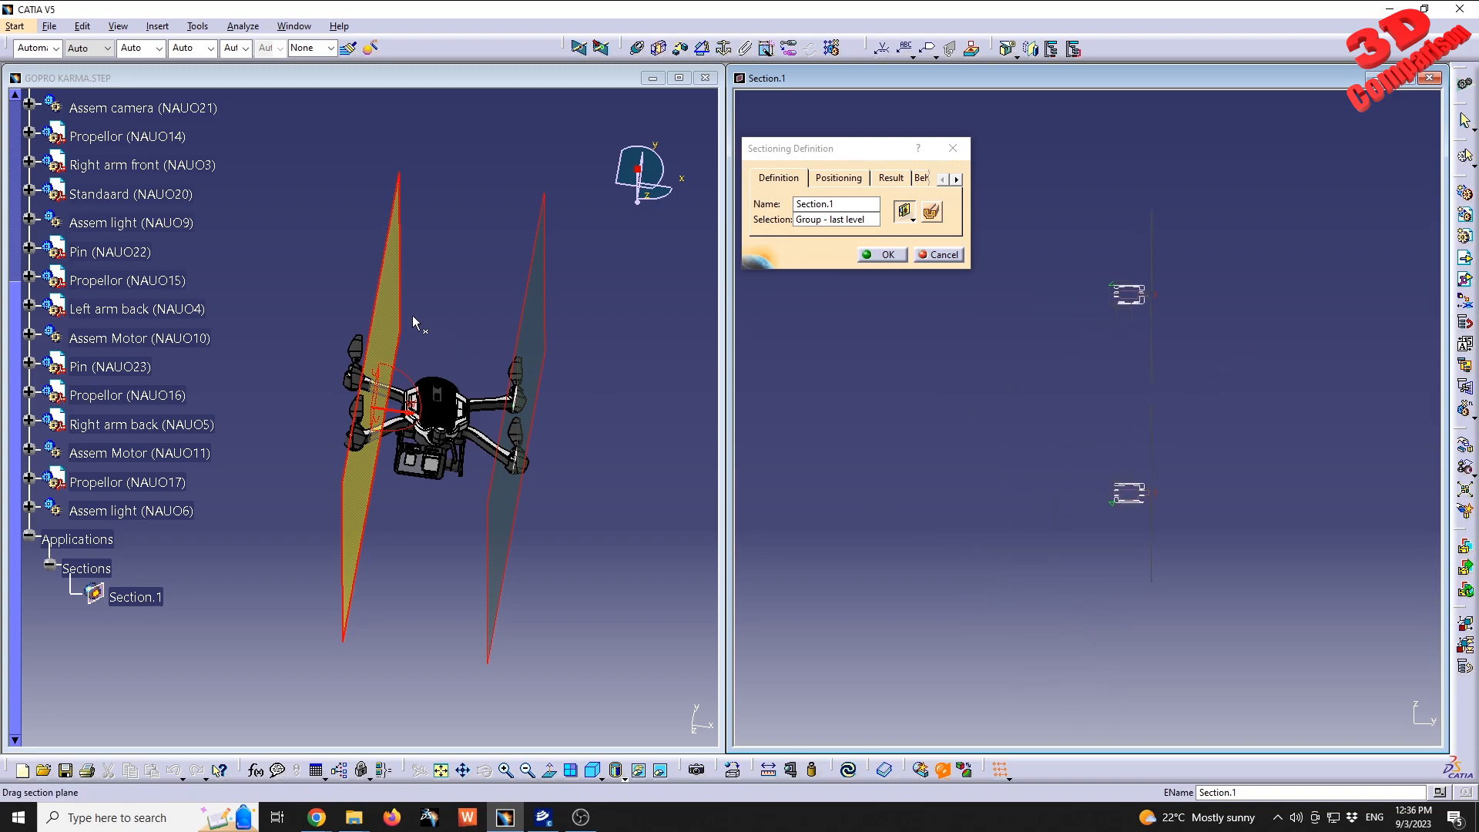
Move the slice's main plane to the drone's body centre and readjust the second plane to pass through the rotors
drag(389, 321, 436, 350)
drag(599, 369, 545, 376)
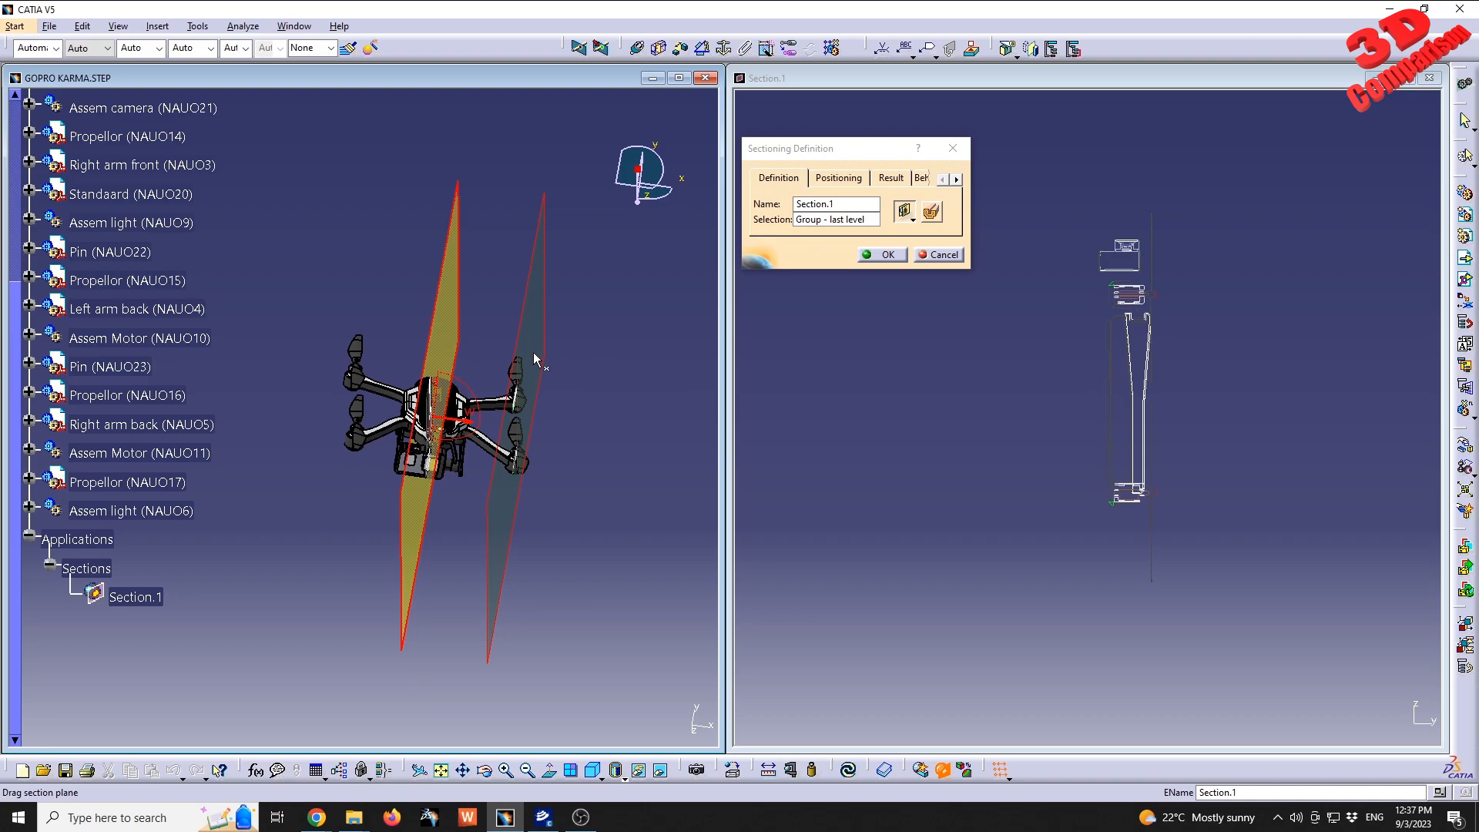
drag(552, 356, 624, 359)
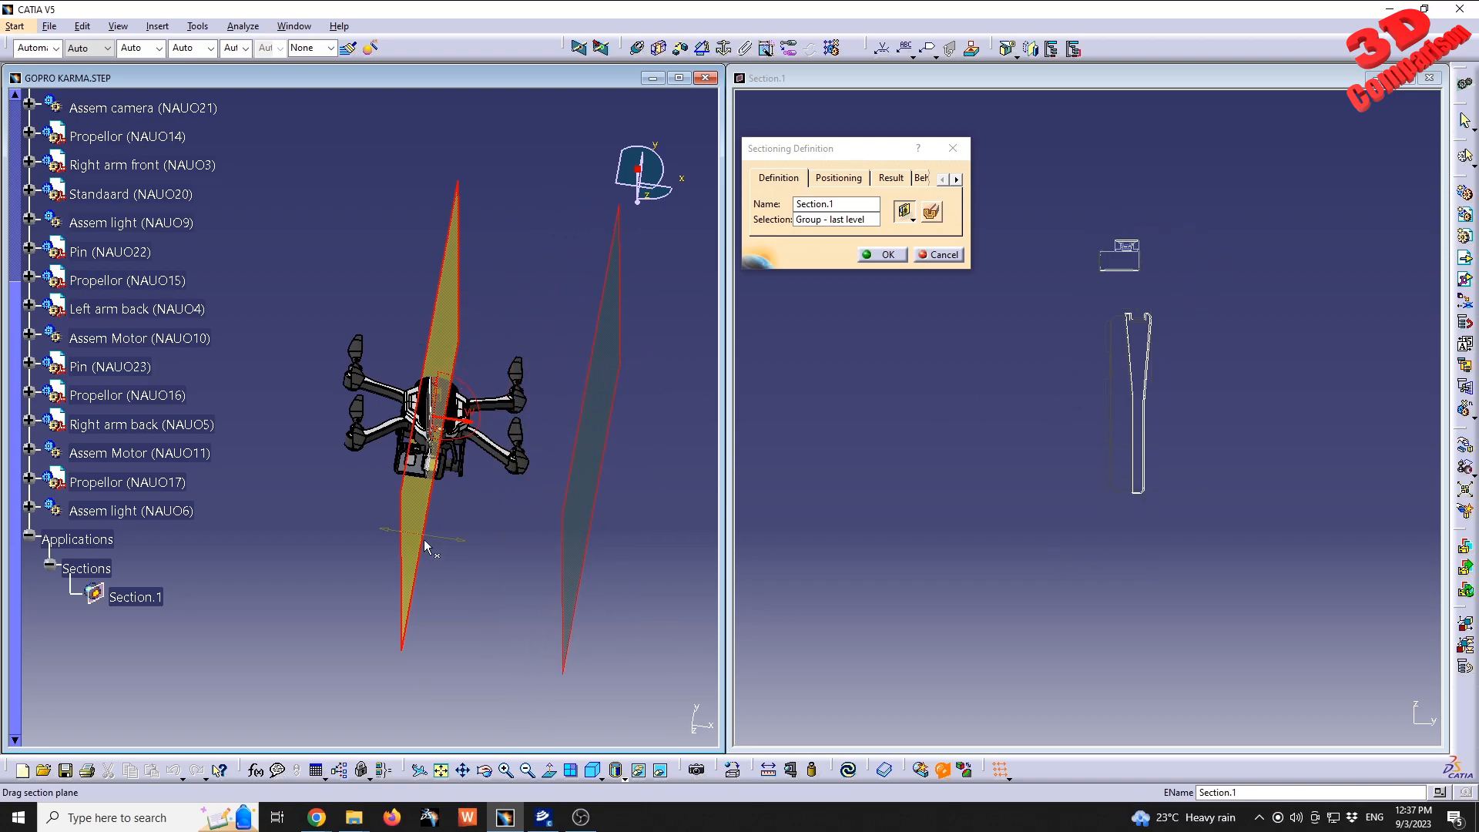
drag(620, 375, 542, 394)
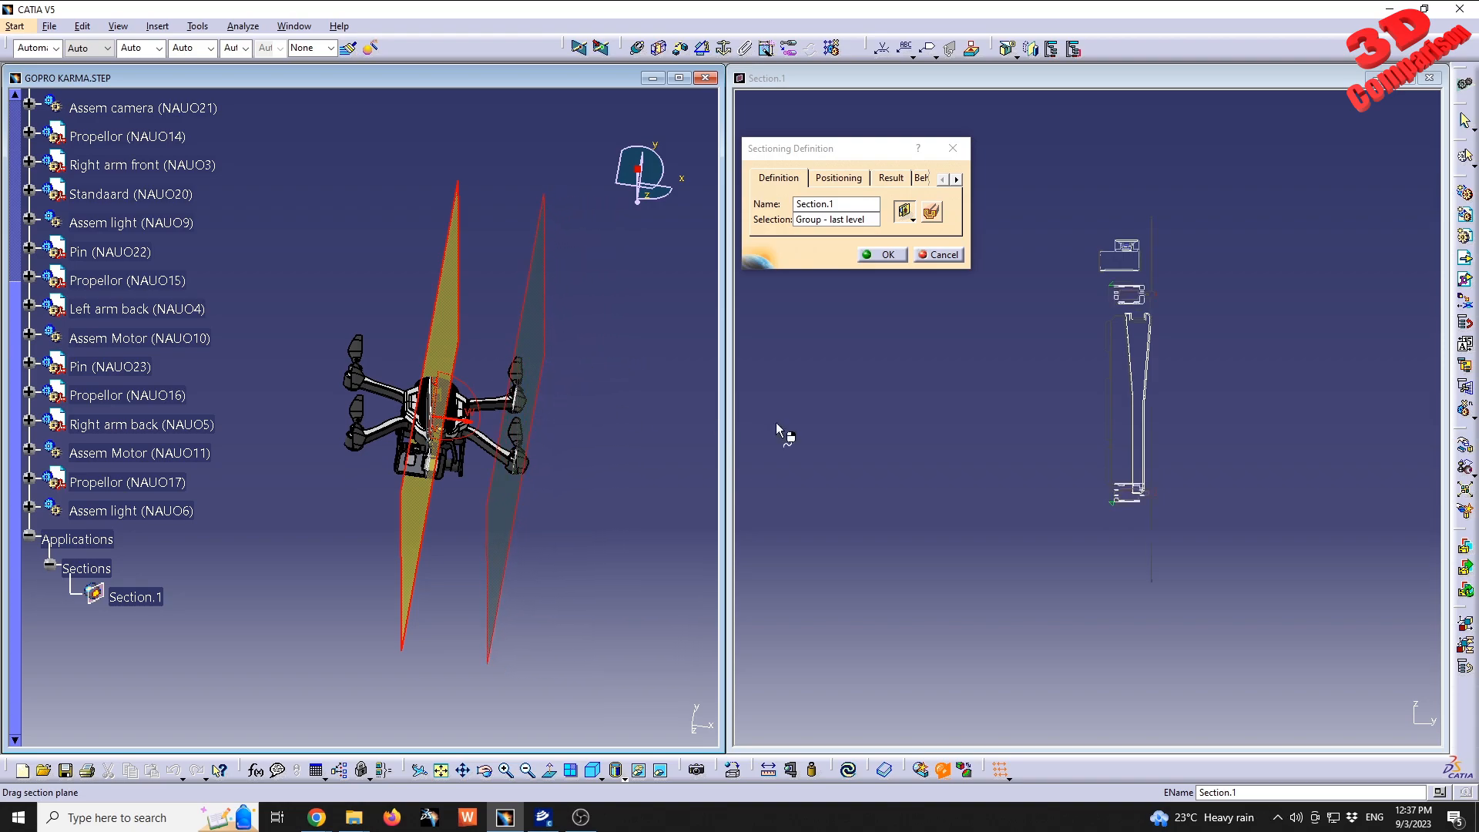
middle_drag(1169, 321, 1213, 386)
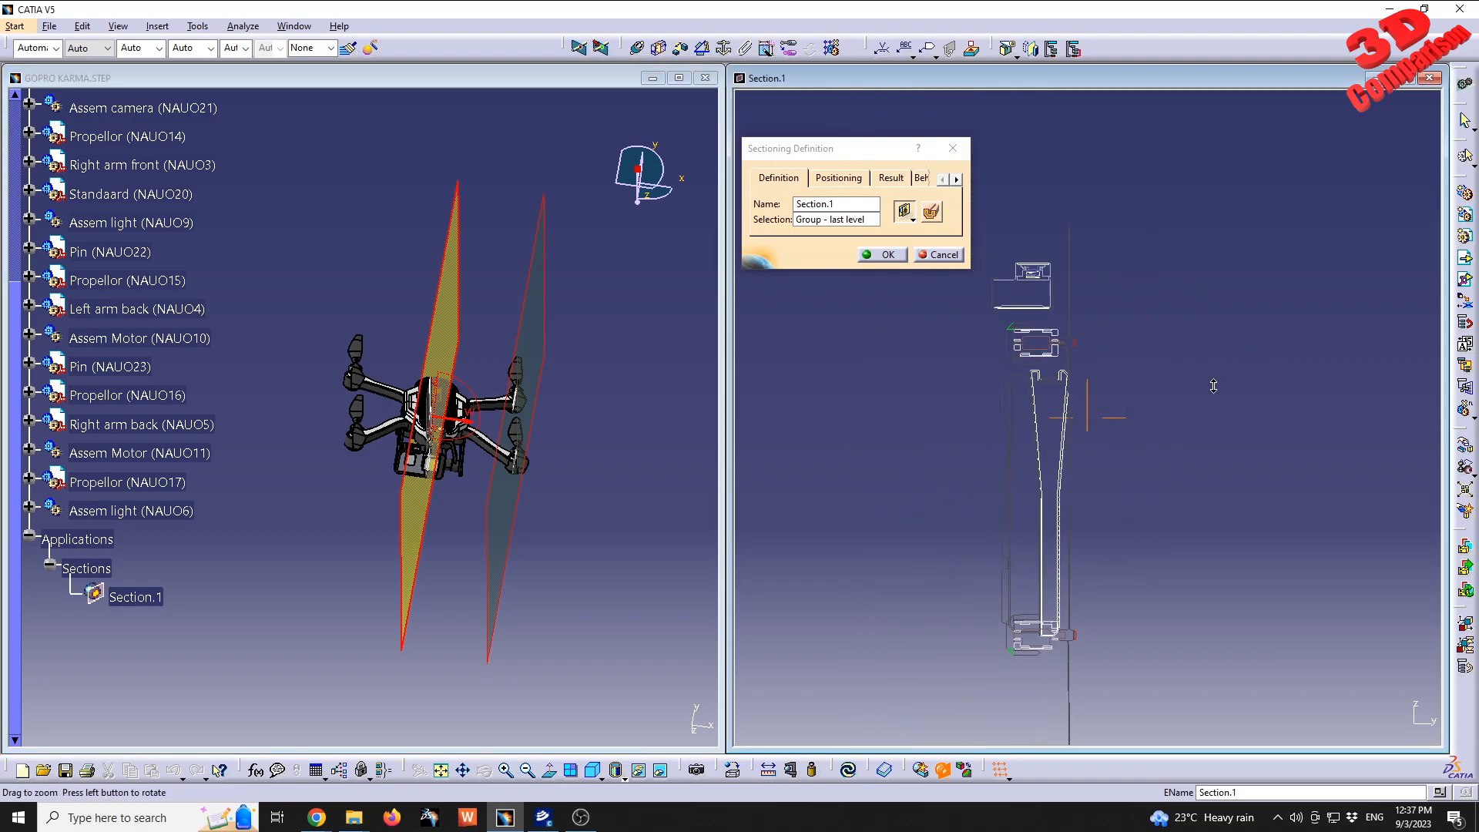
Change the sectioning tool to a box and enlarge it by extending its rear and side faces
click(913, 221)
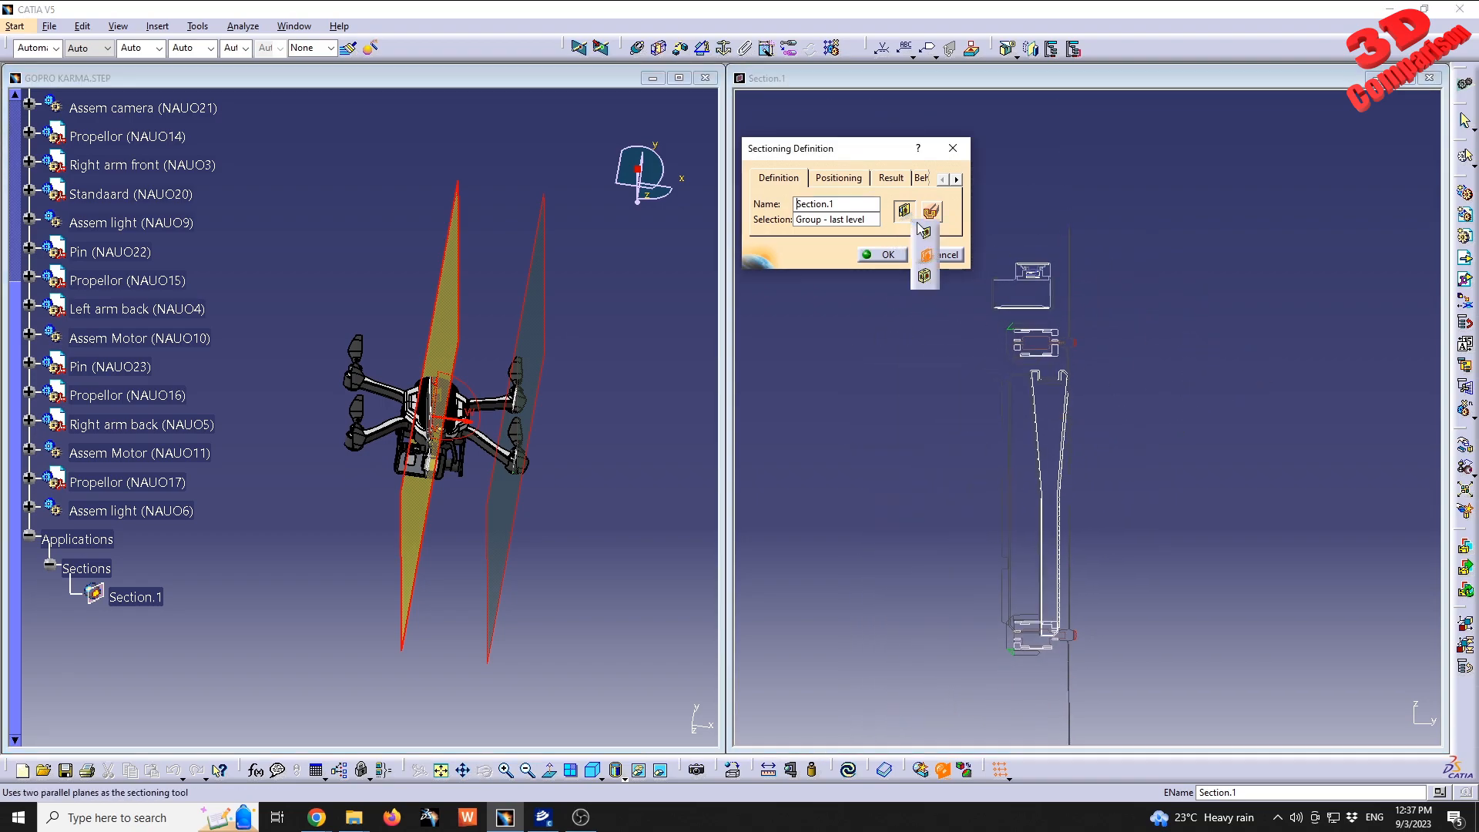
click(926, 275)
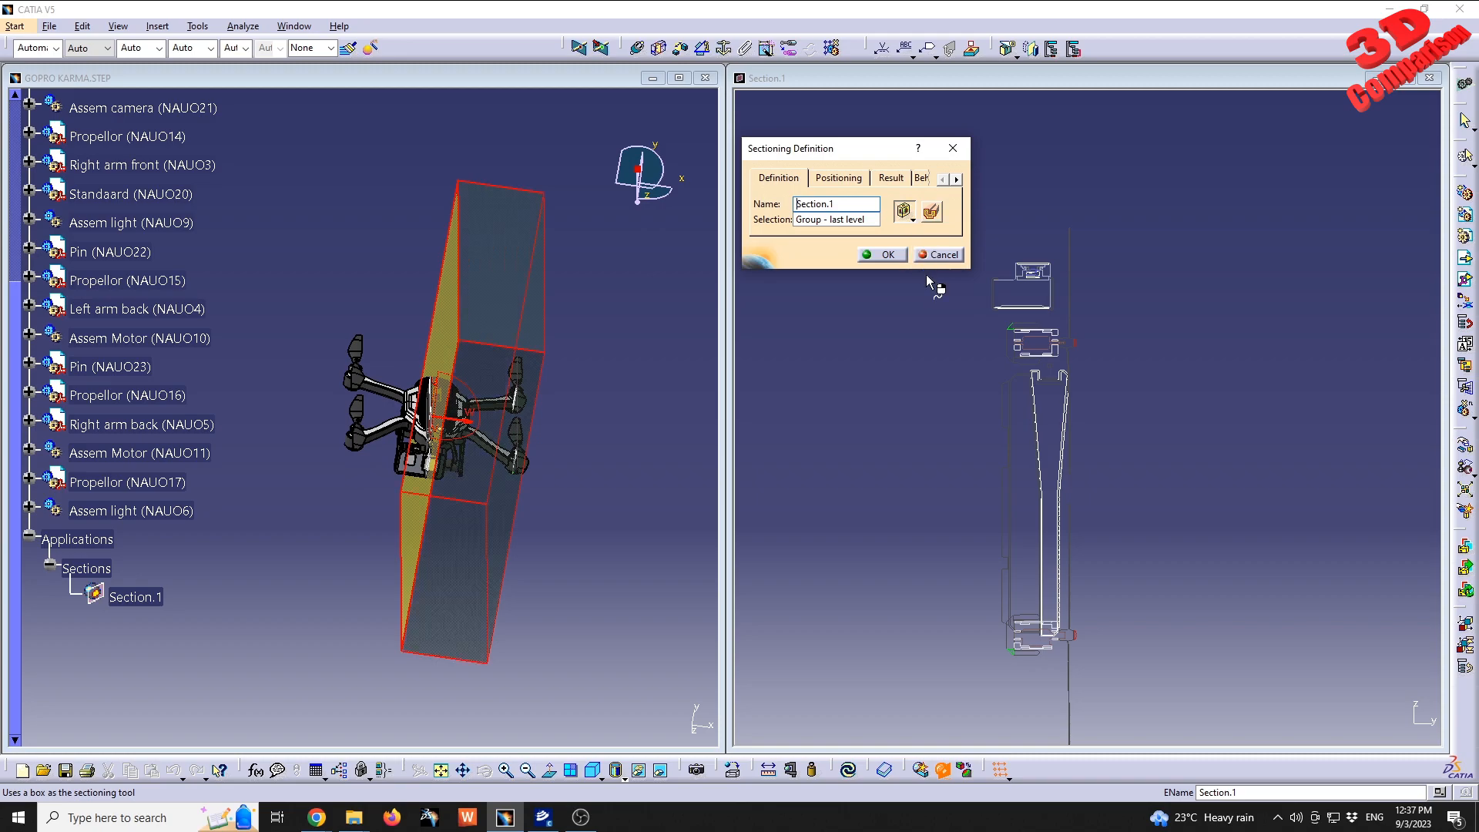
middle_drag(590, 472, 540, 384)
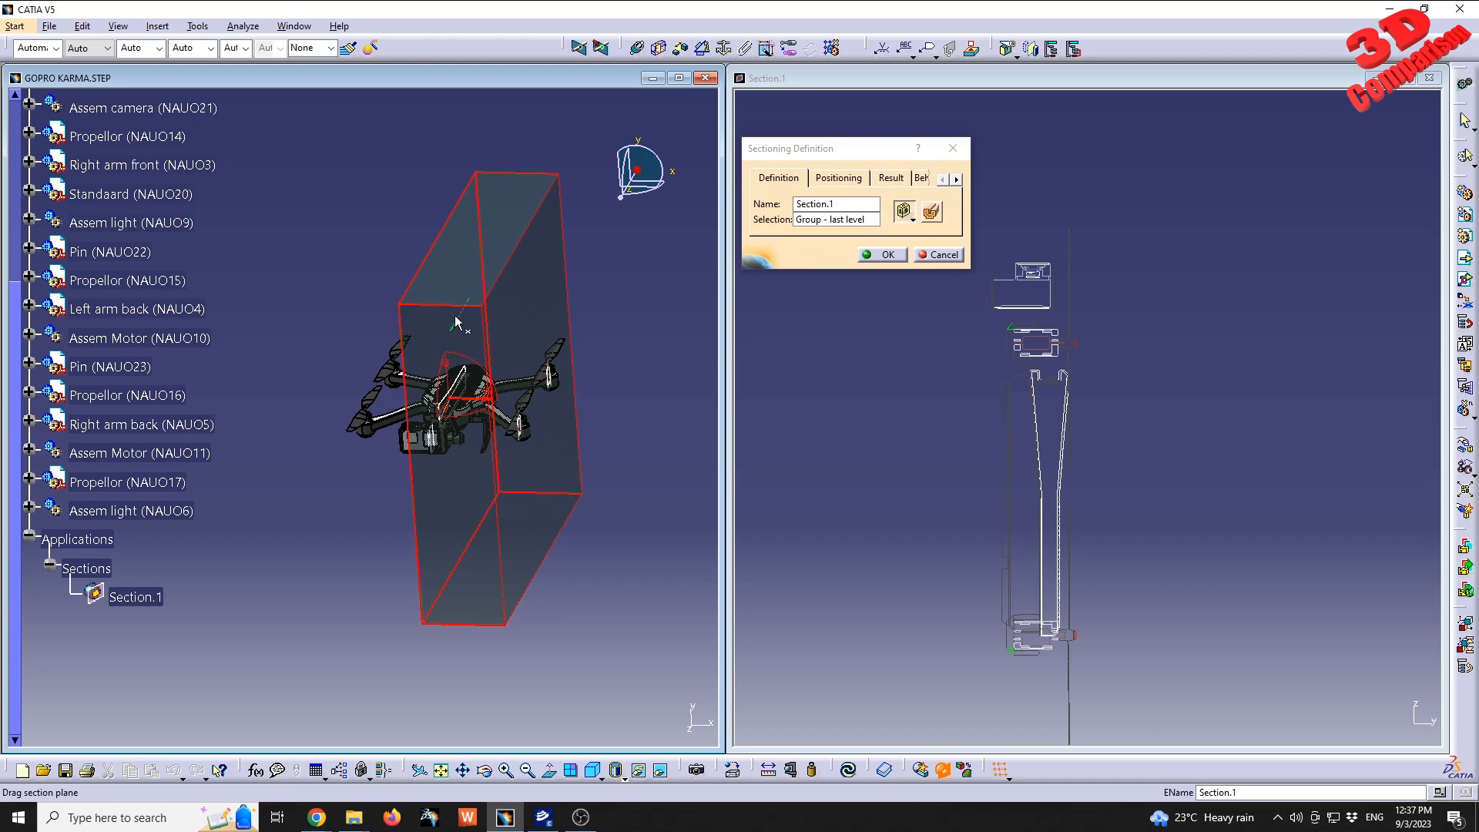
drag(511, 220, 594, 331)
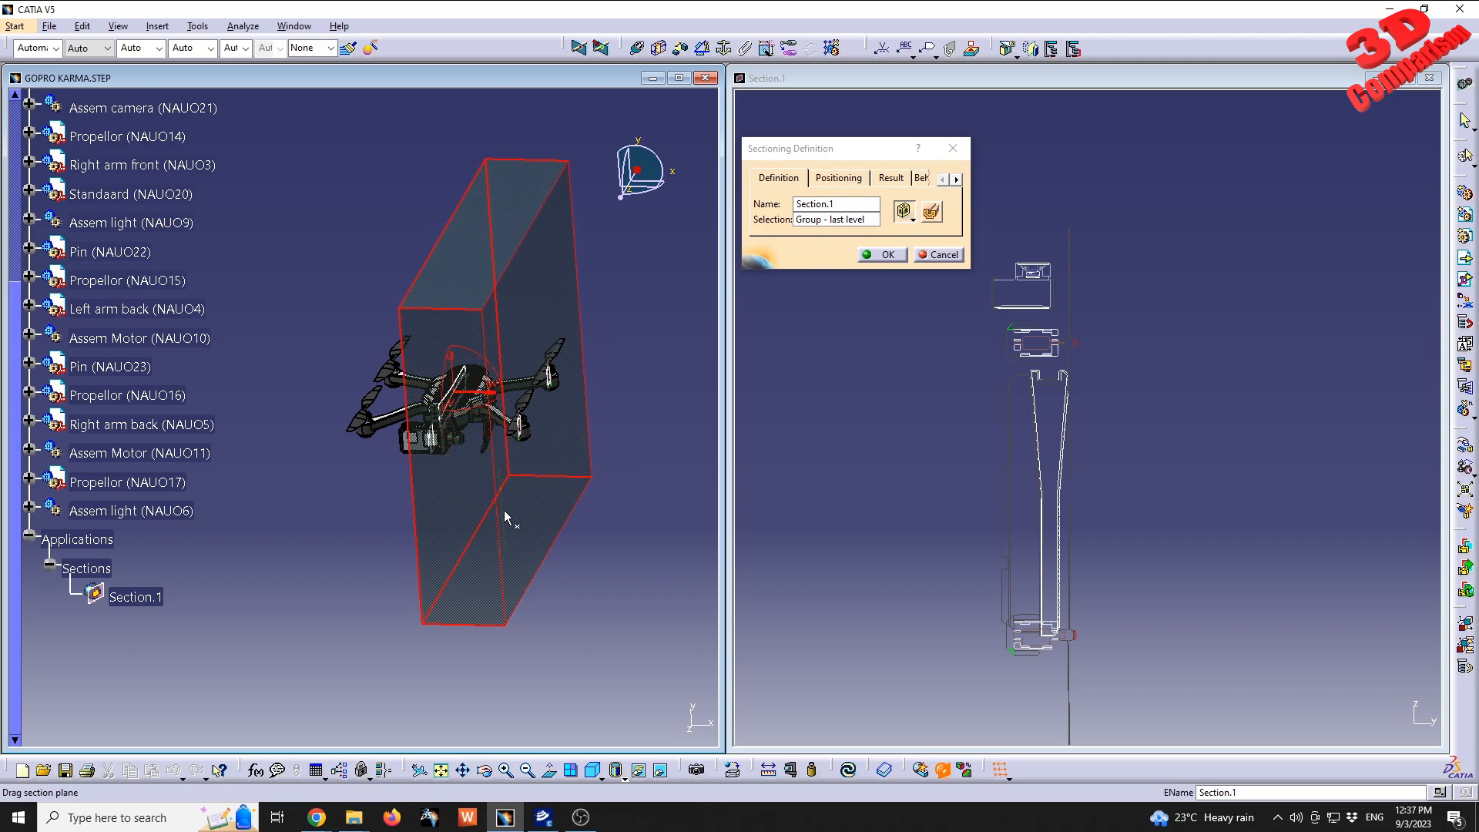
drag(499, 509, 567, 502)
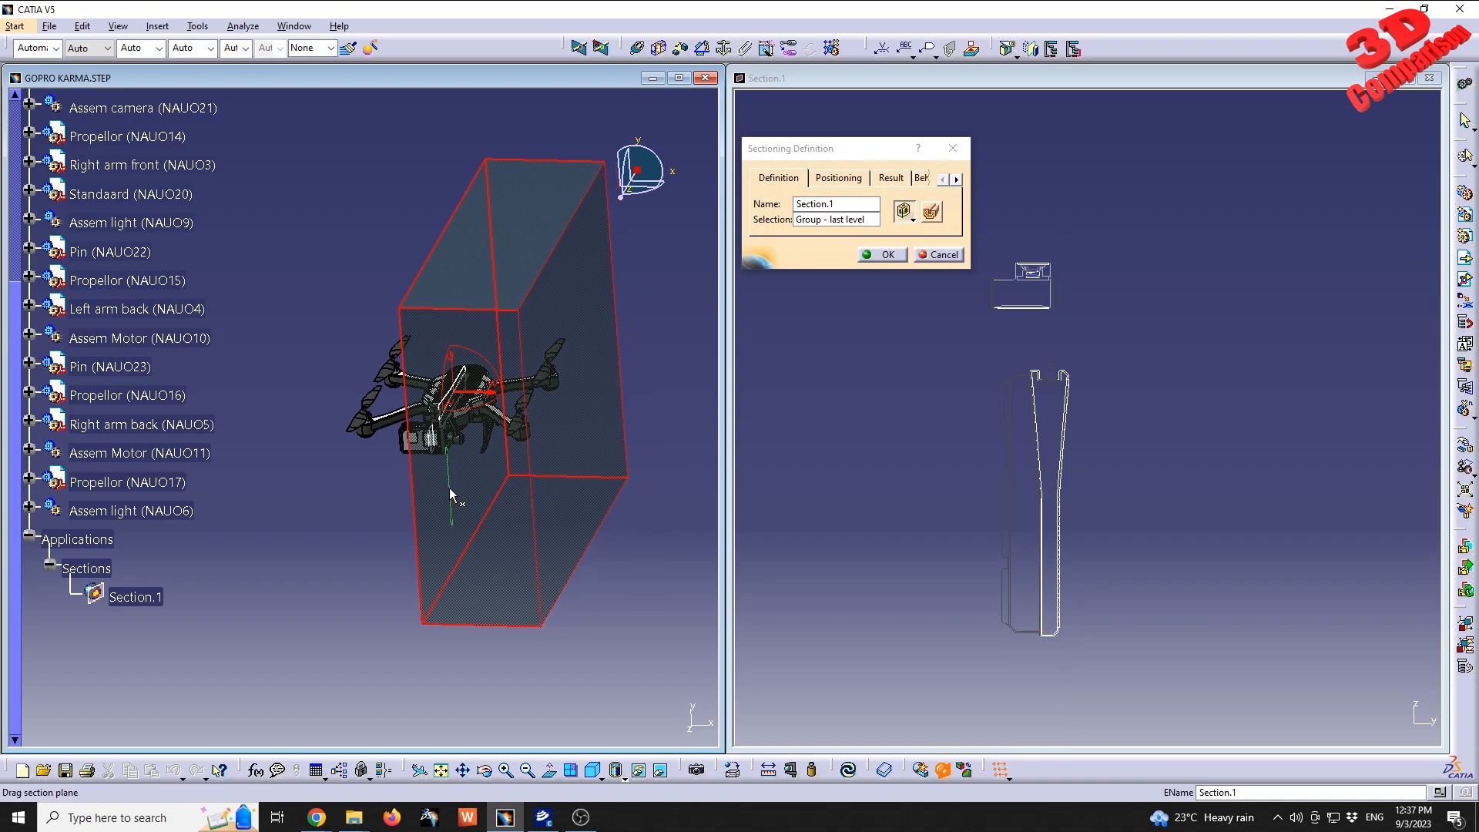
Shift the box's section face toward the drone's outer rotors and enable Volume Cut
middle_drag(425, 482, 493, 478)
drag(490, 283, 532, 320)
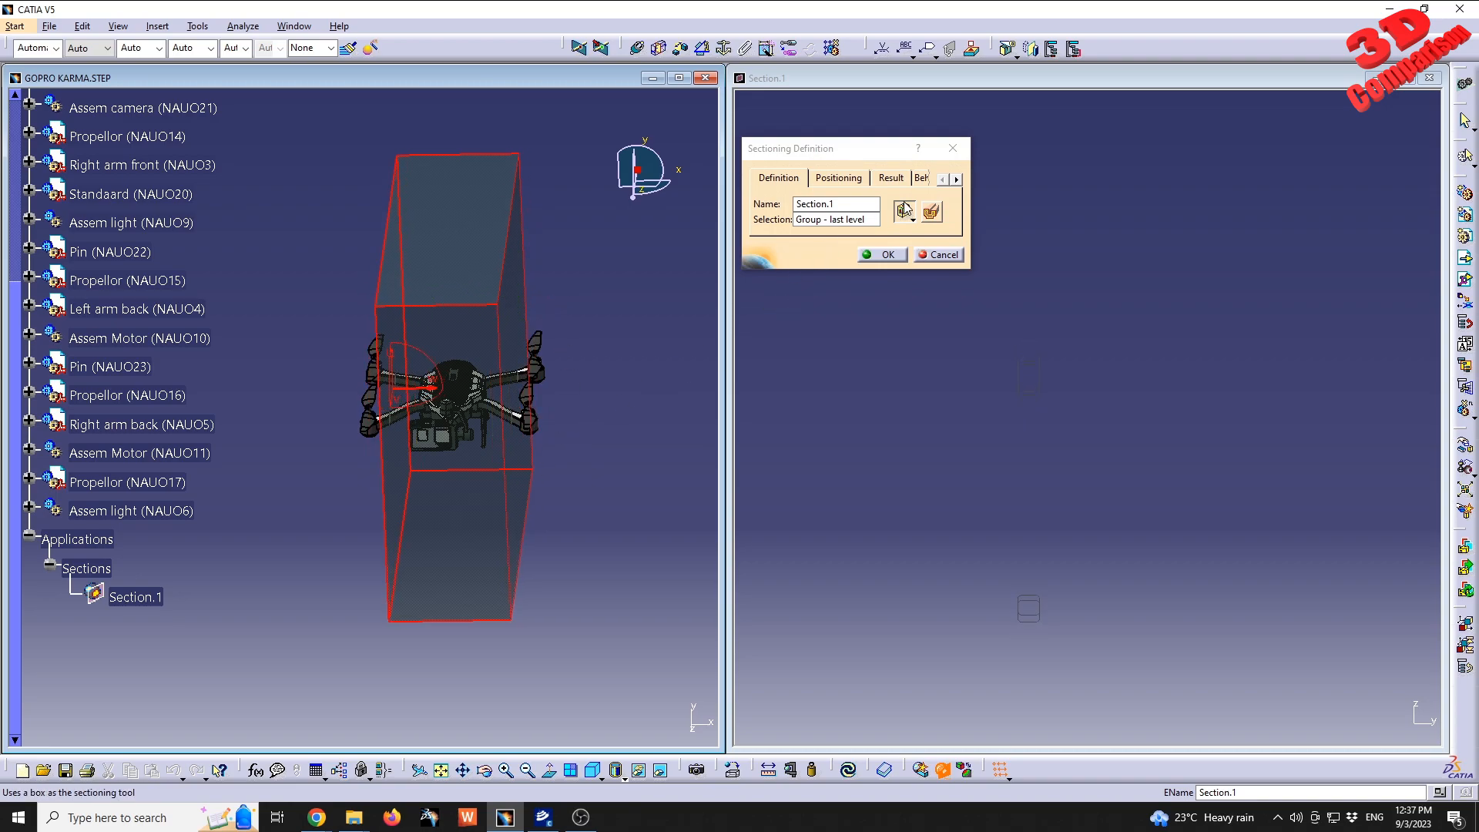
middle_drag(659, 421, 426, 464)
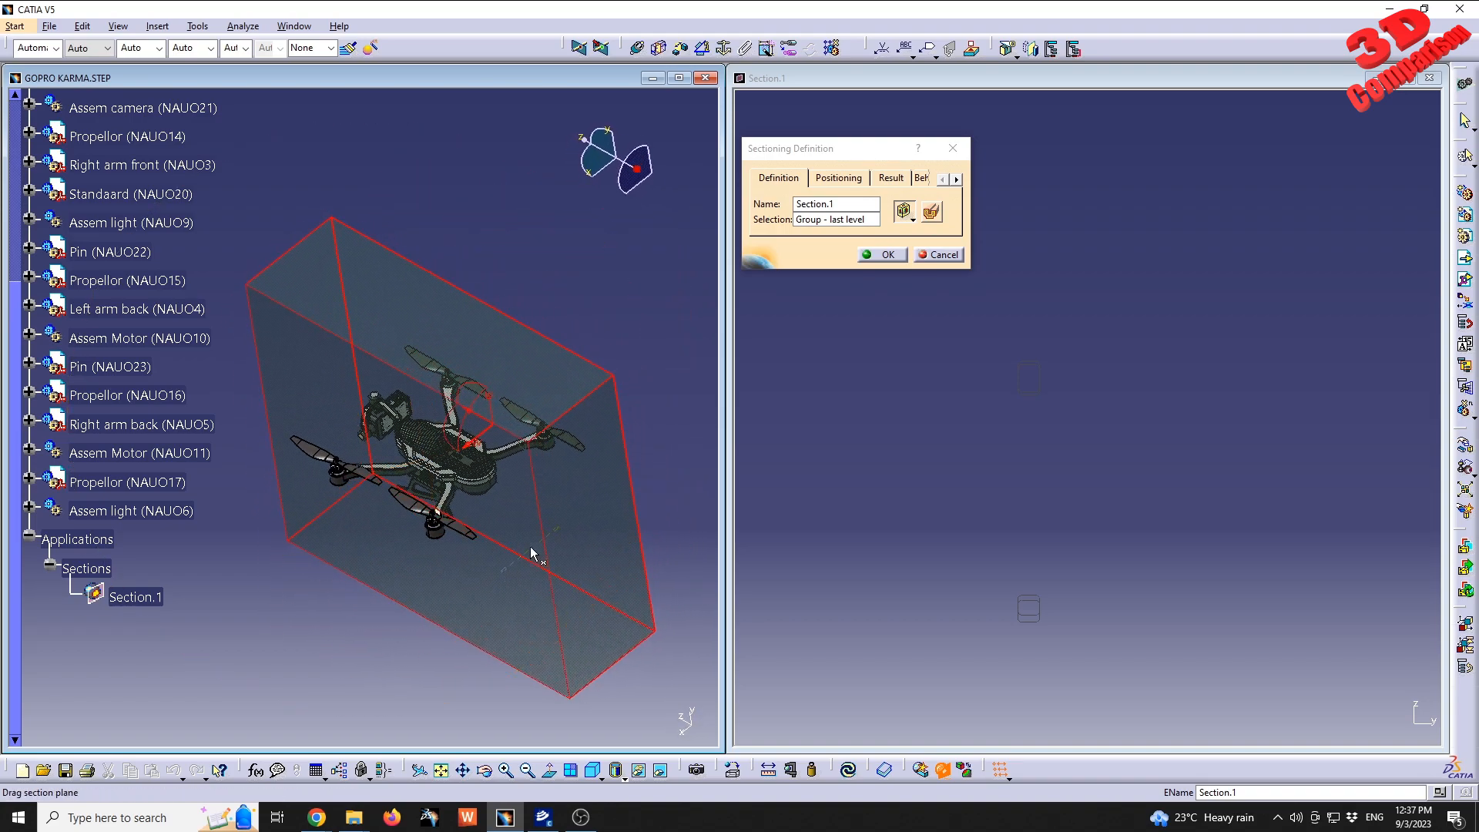
click(932, 214)
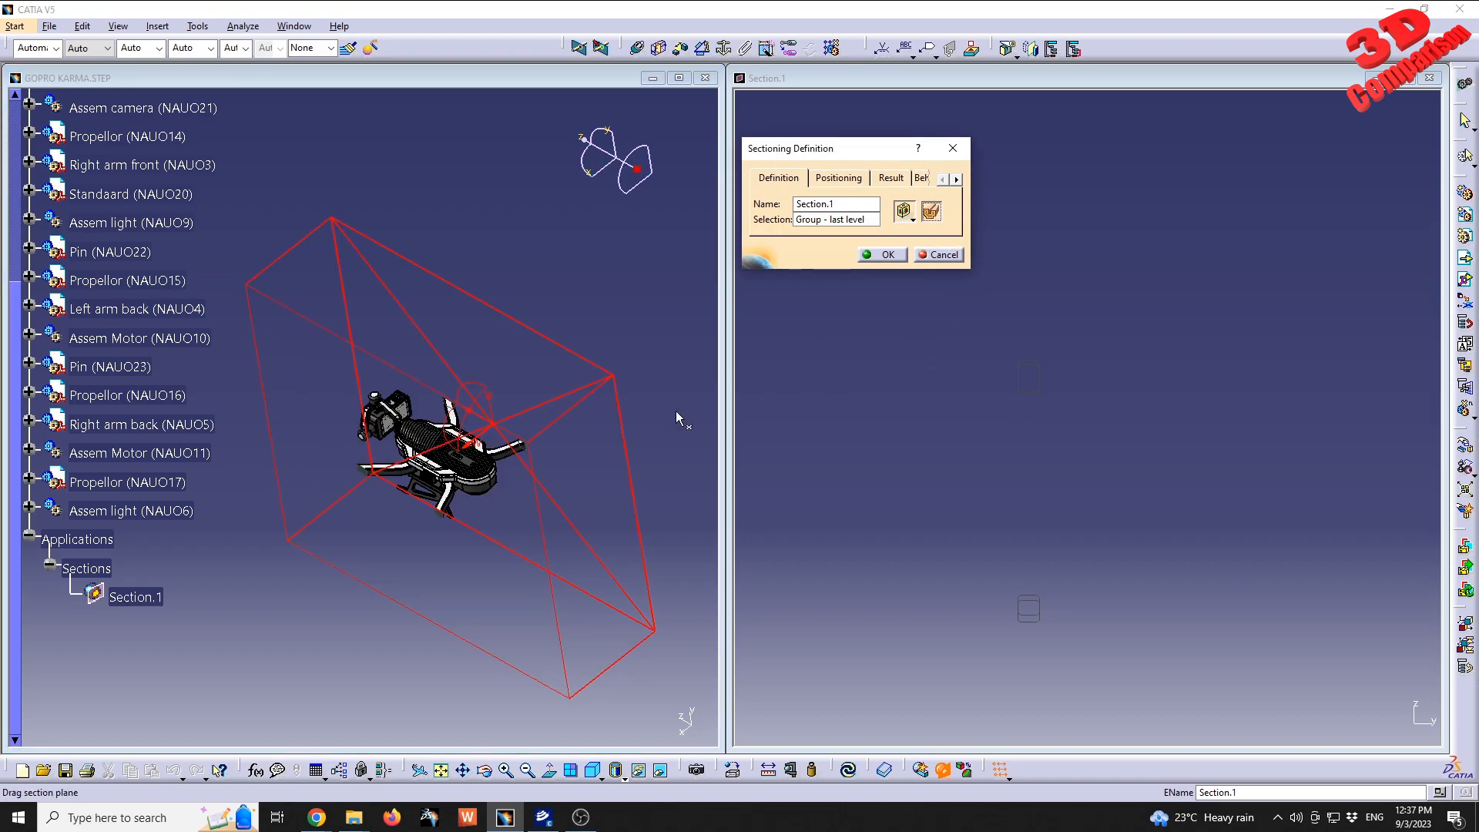
Reposition the section box to origin X 243.367477 mm through Edit Position and Dimensions, and confirm the section
click(839, 178)
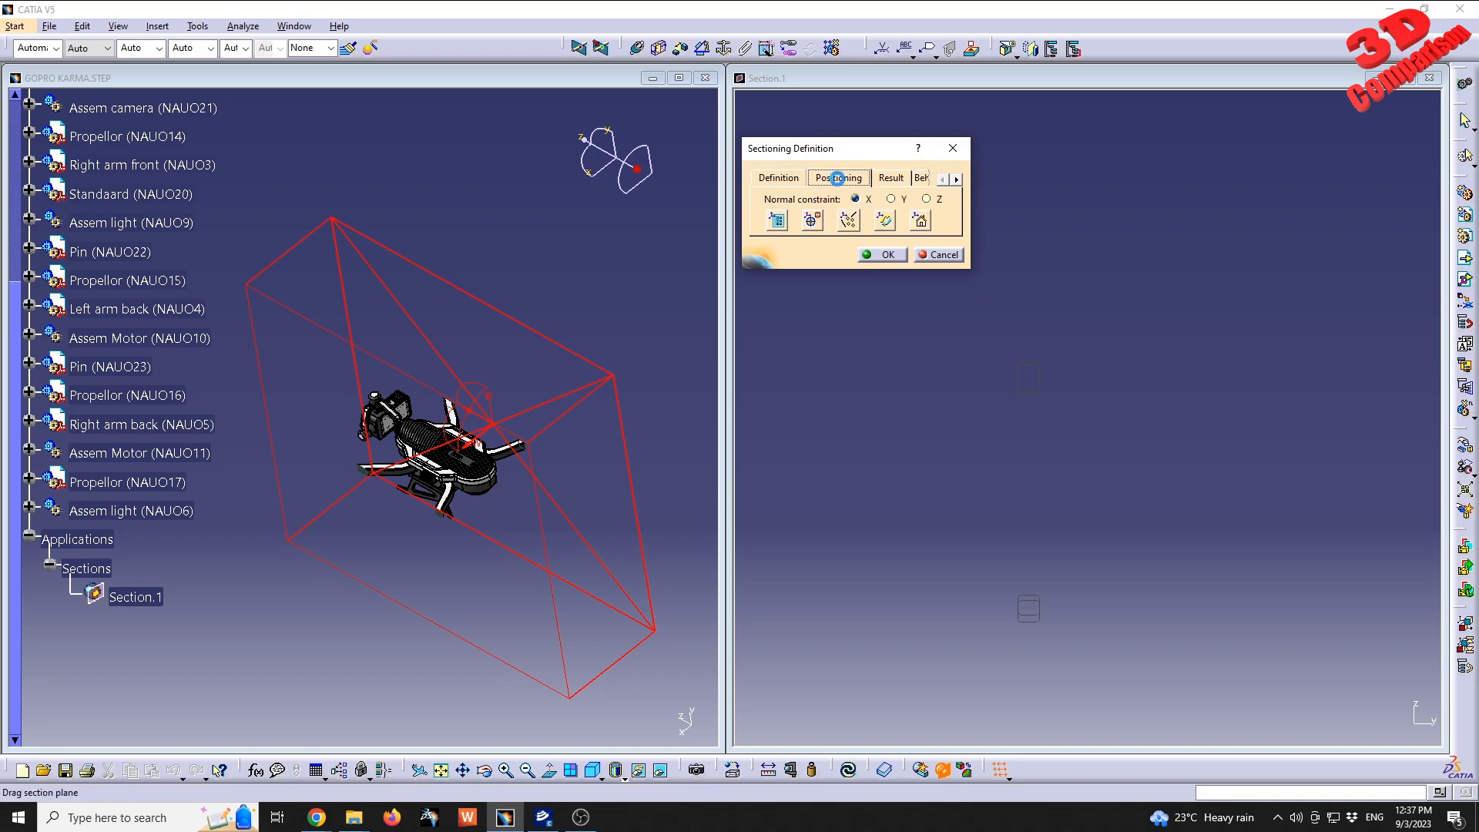
click(776, 220)
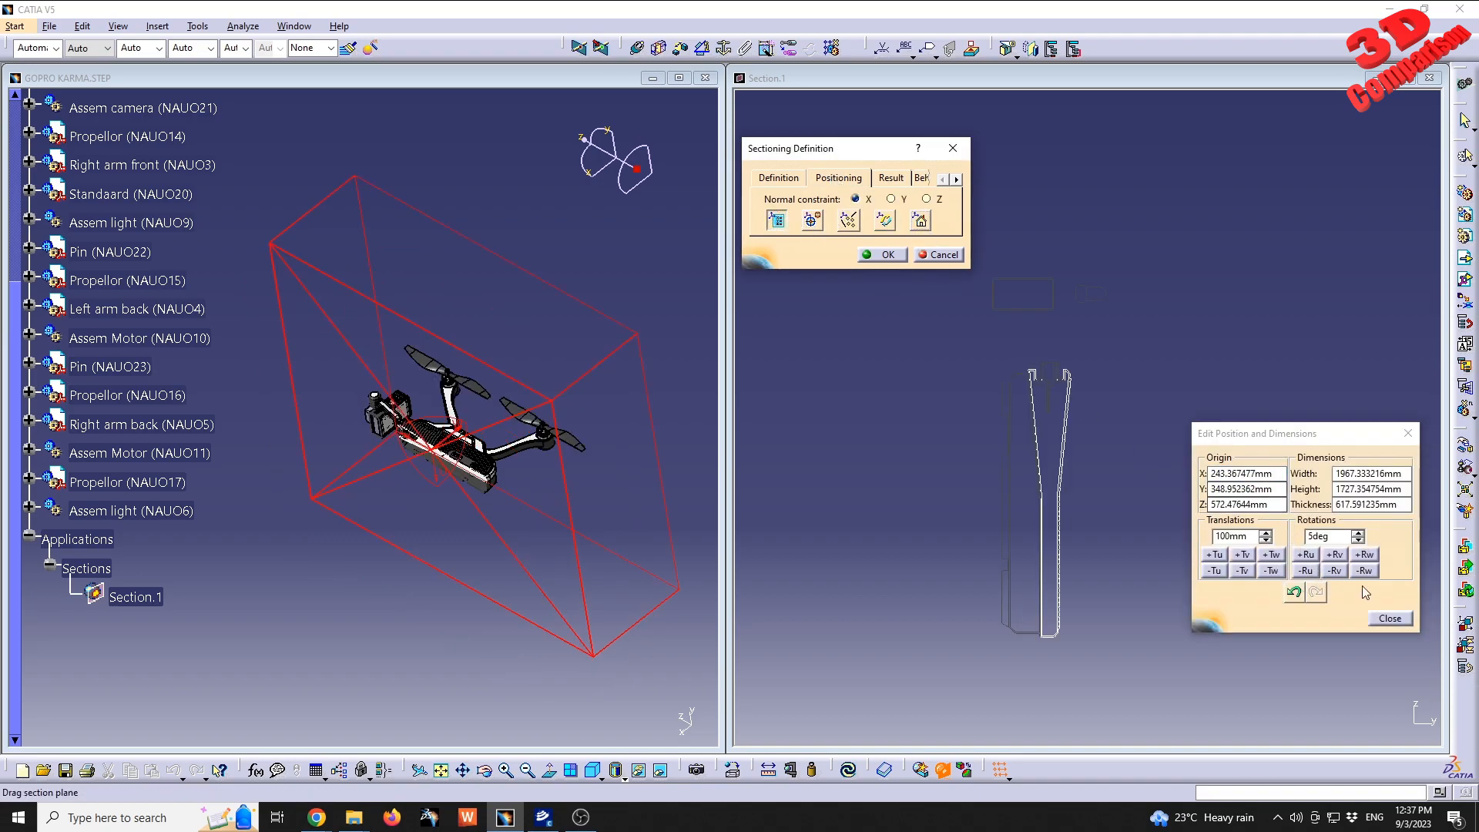
click(1389, 618)
middle_drag(572, 550, 318, 393)
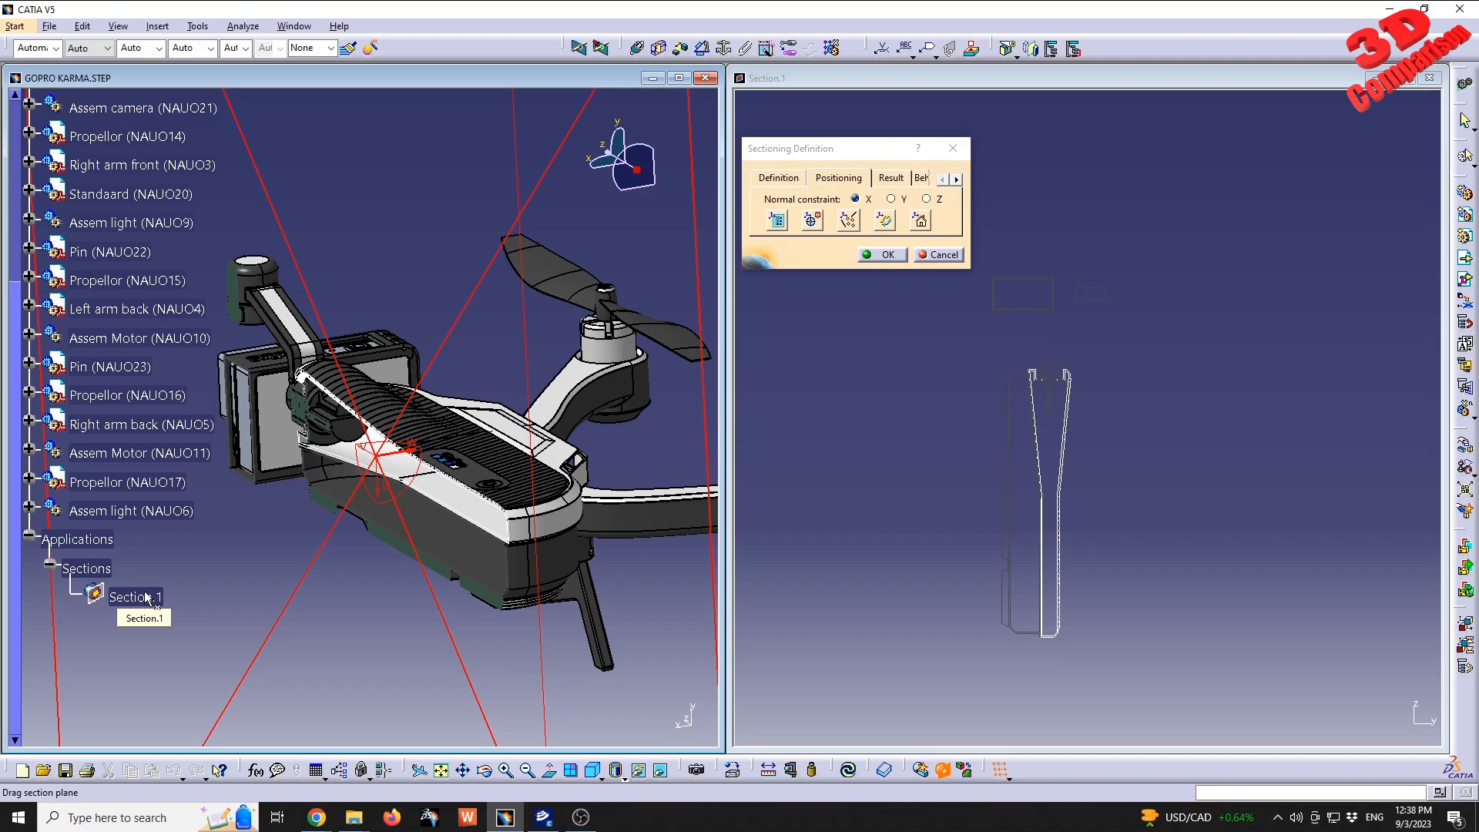
middle_drag(466, 344, 501, 425)
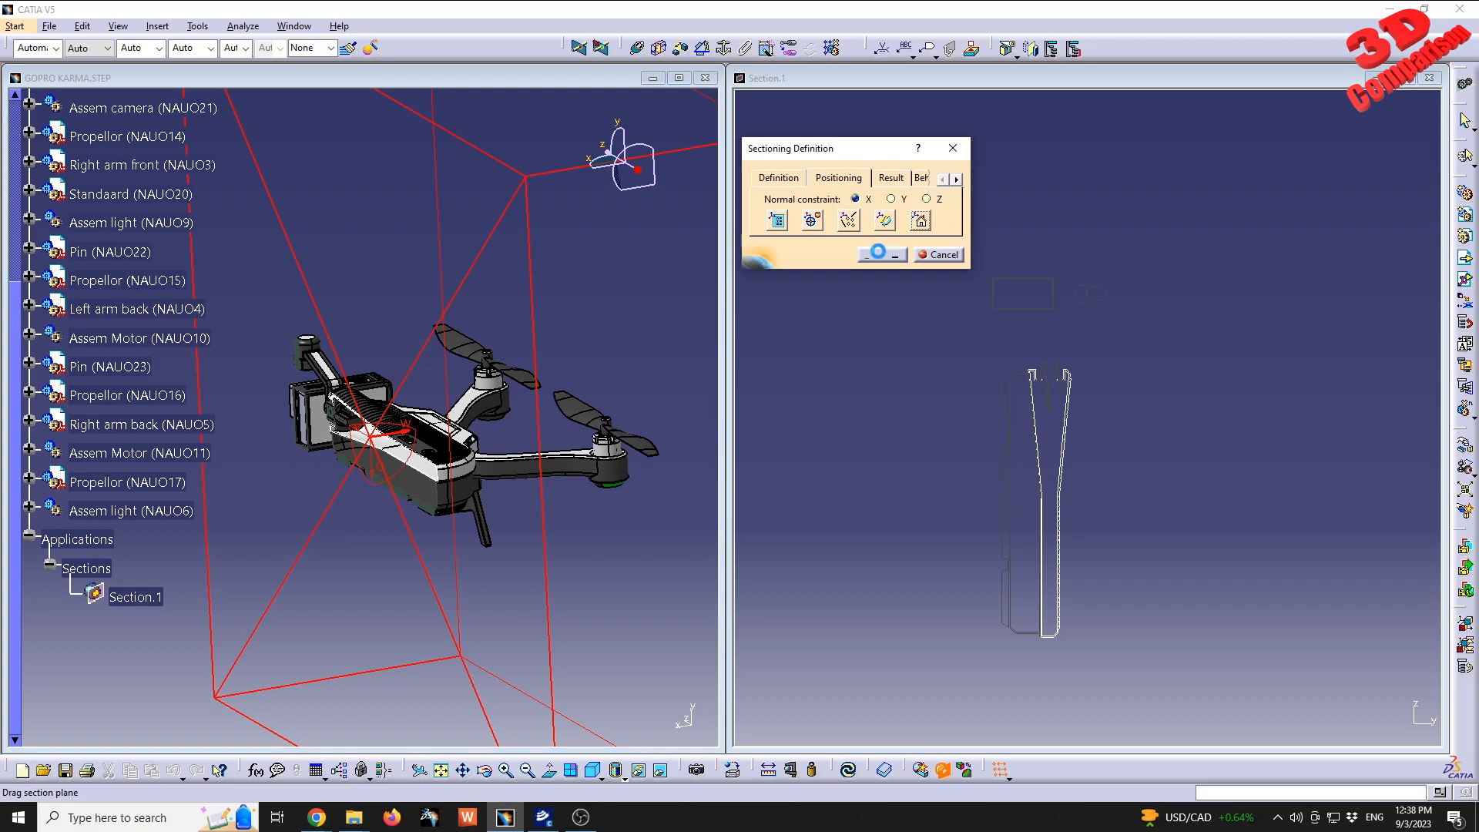
click(882, 255)
Create a second section plane on the drone assembly with Volume Cut enabled
click(137, 599)
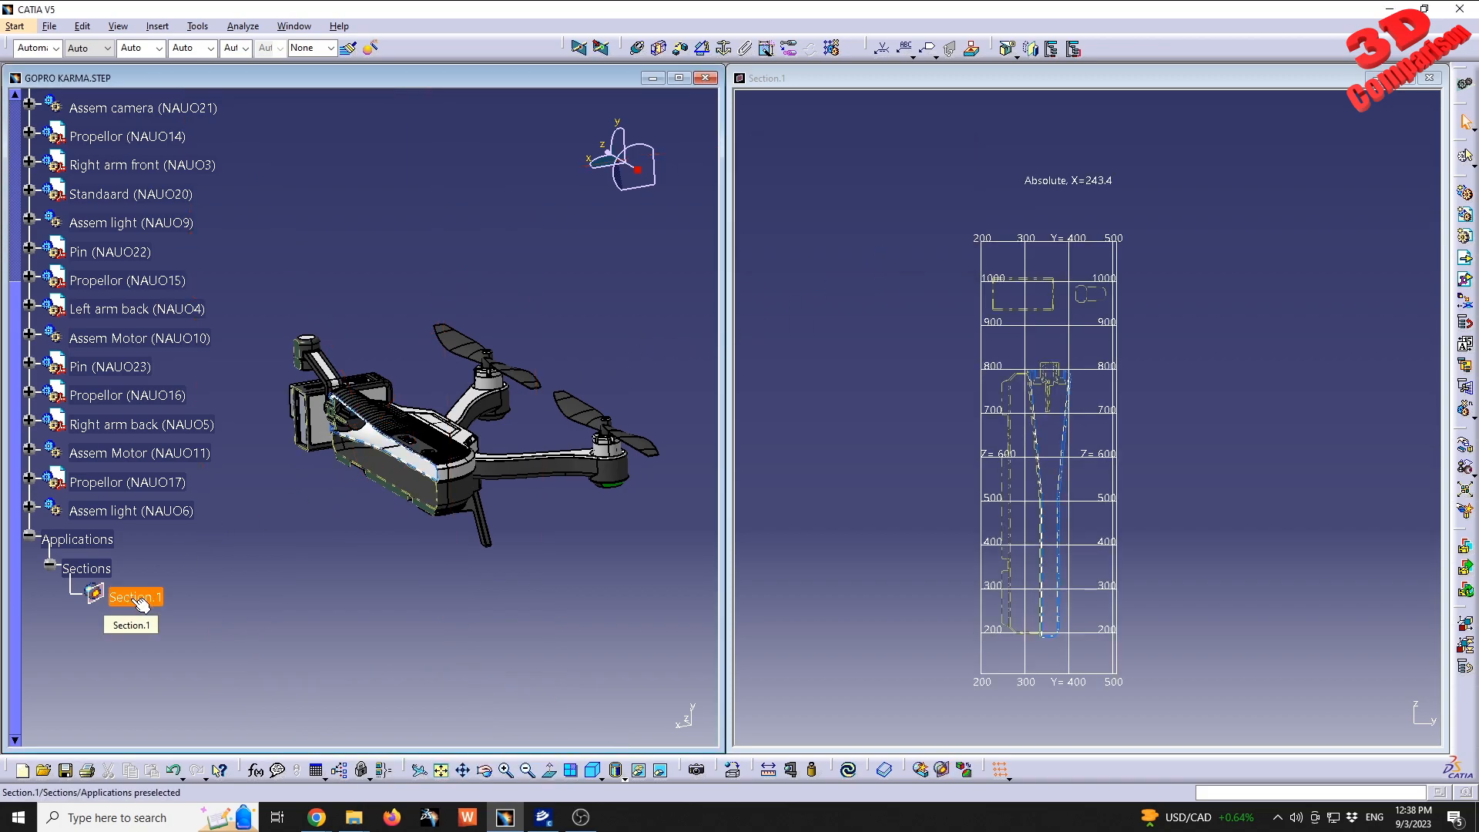
click(940, 771)
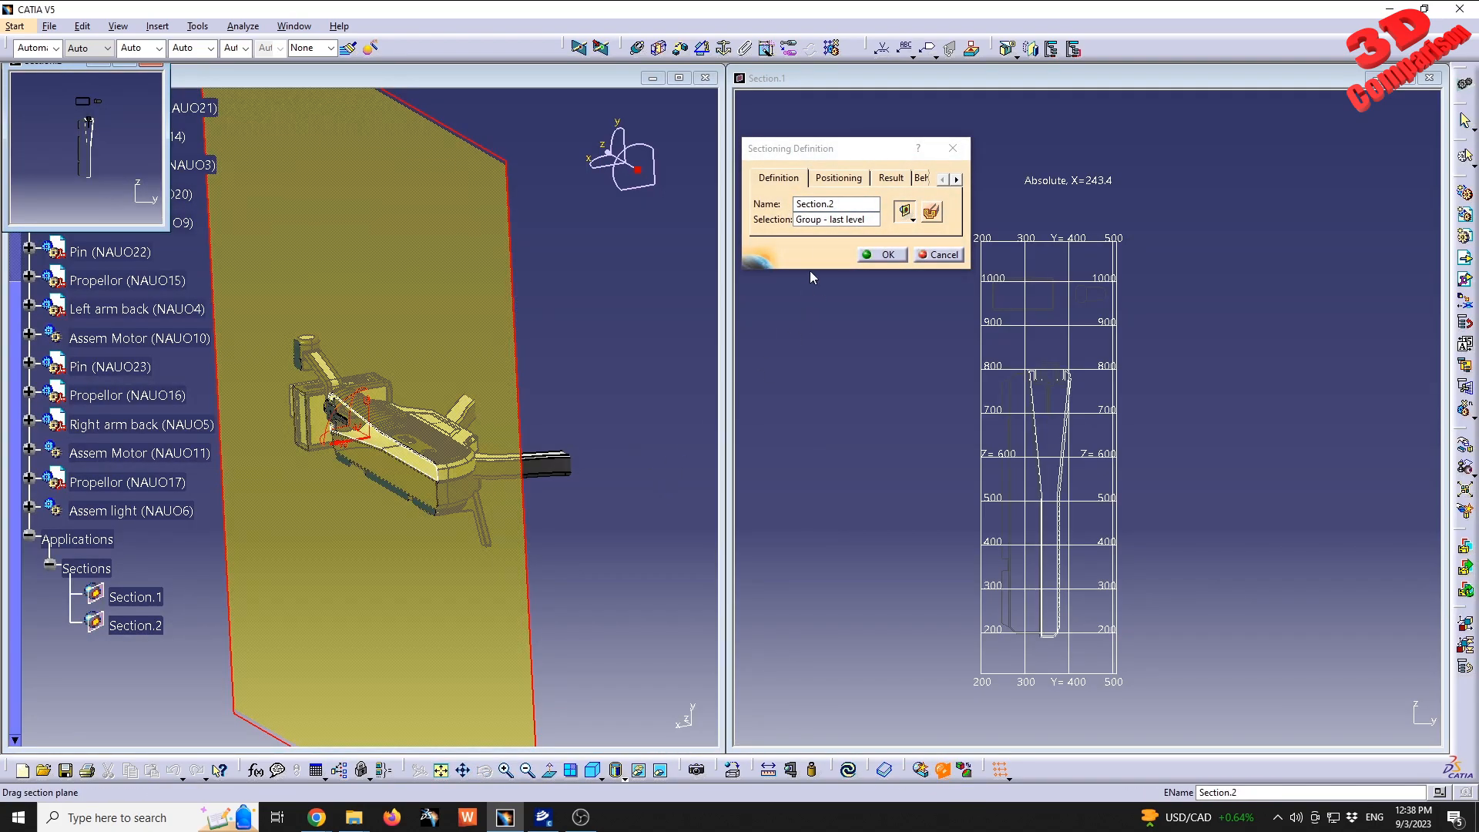
click(931, 211)
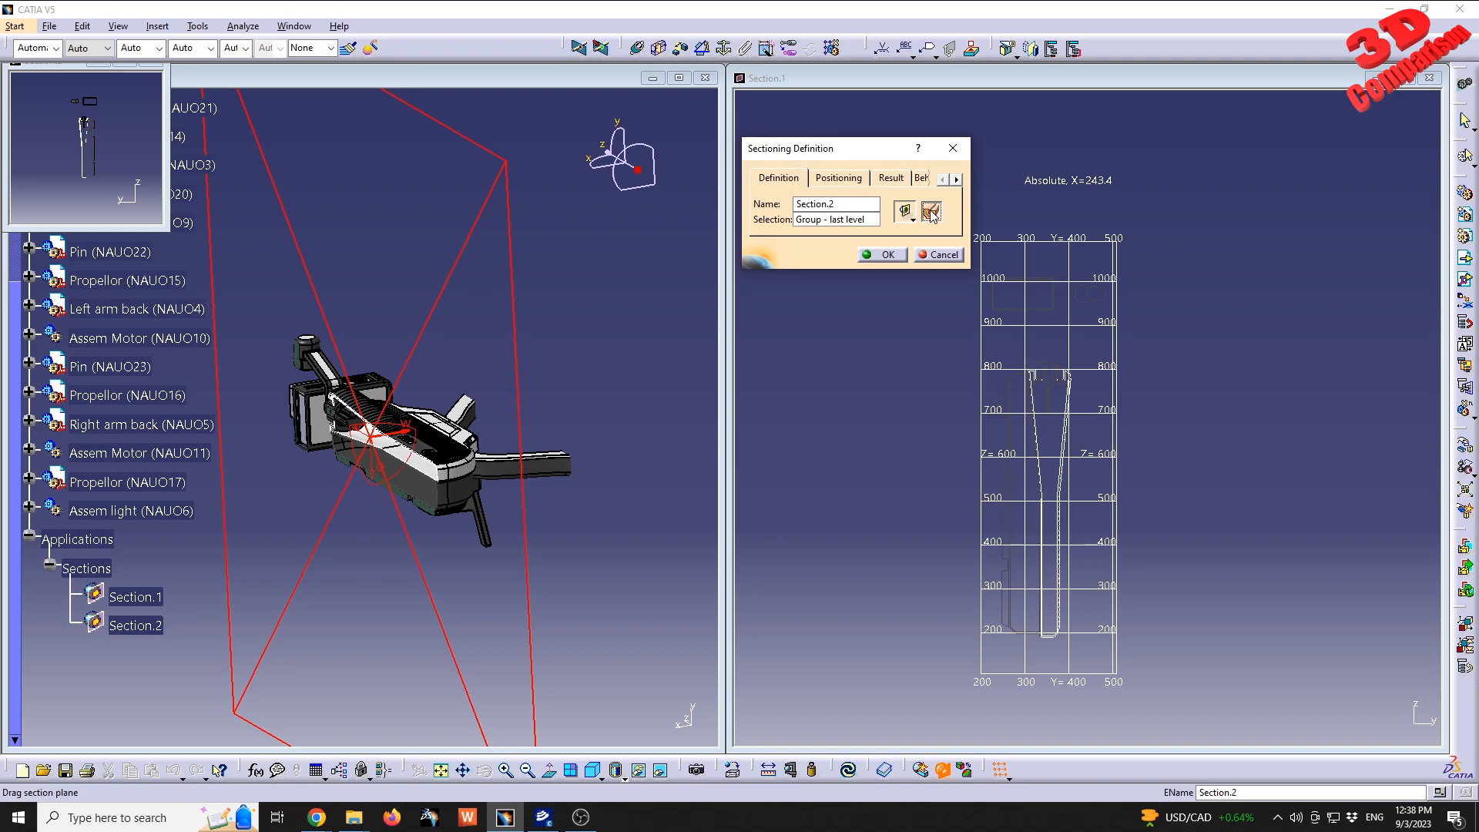
Switch the second section's normal constraint to Y and back to X
click(852, 179)
click(893, 200)
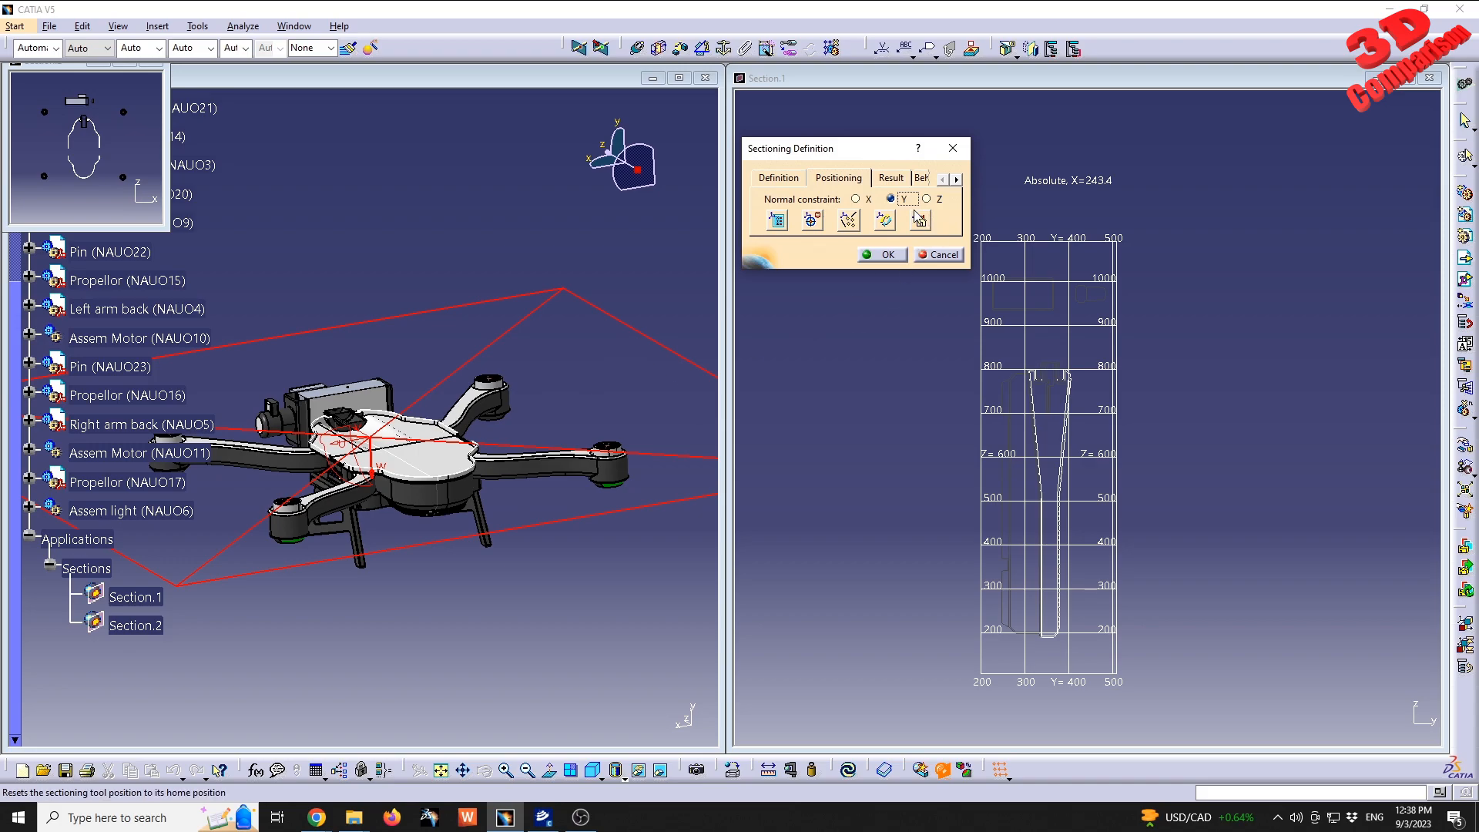
click(855, 199)
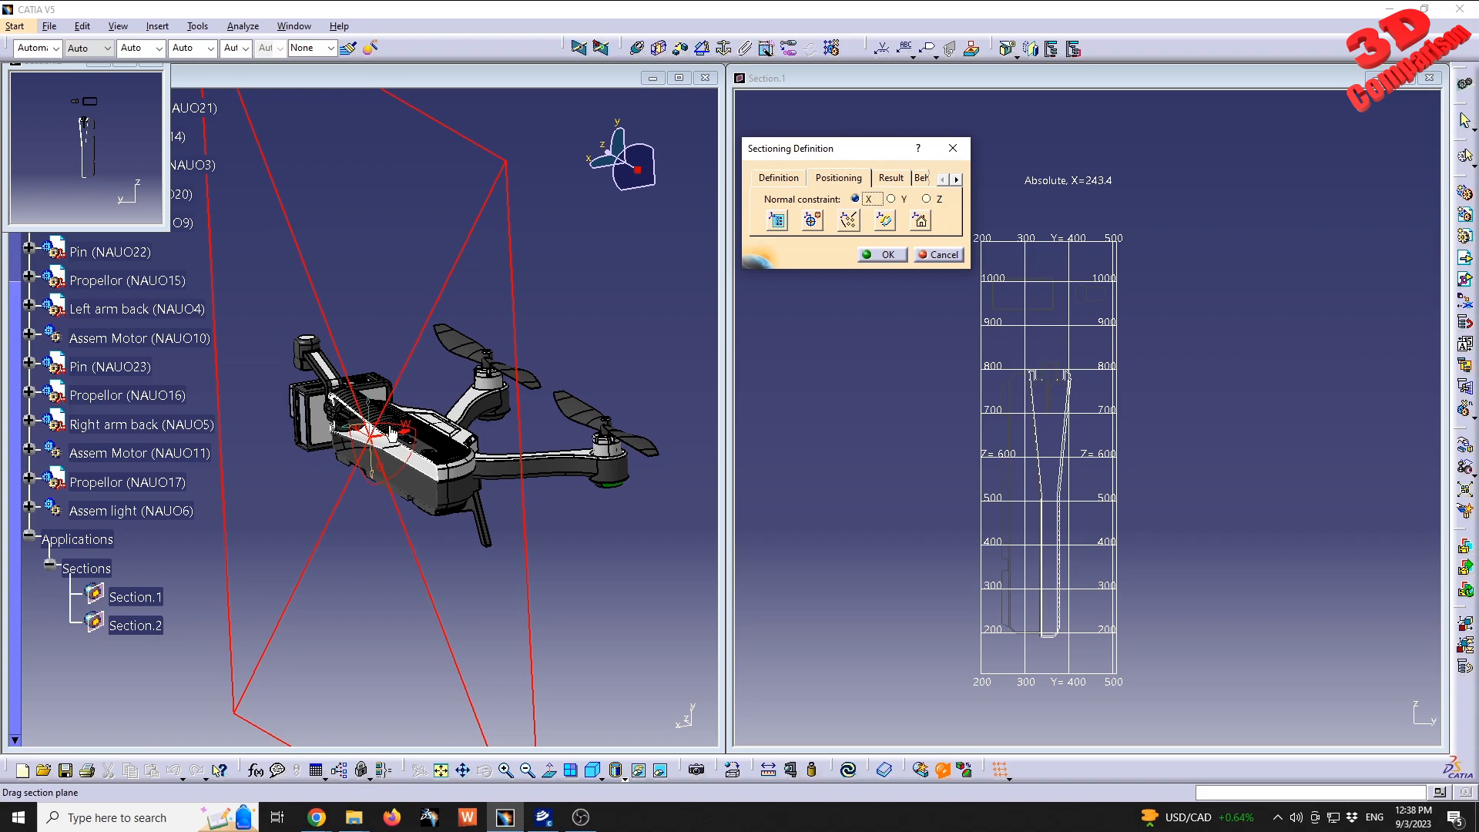
Rotate the second section's plane to an oblique angle through the drone body and confirm the section
middle_drag(397, 431, 366, 601)
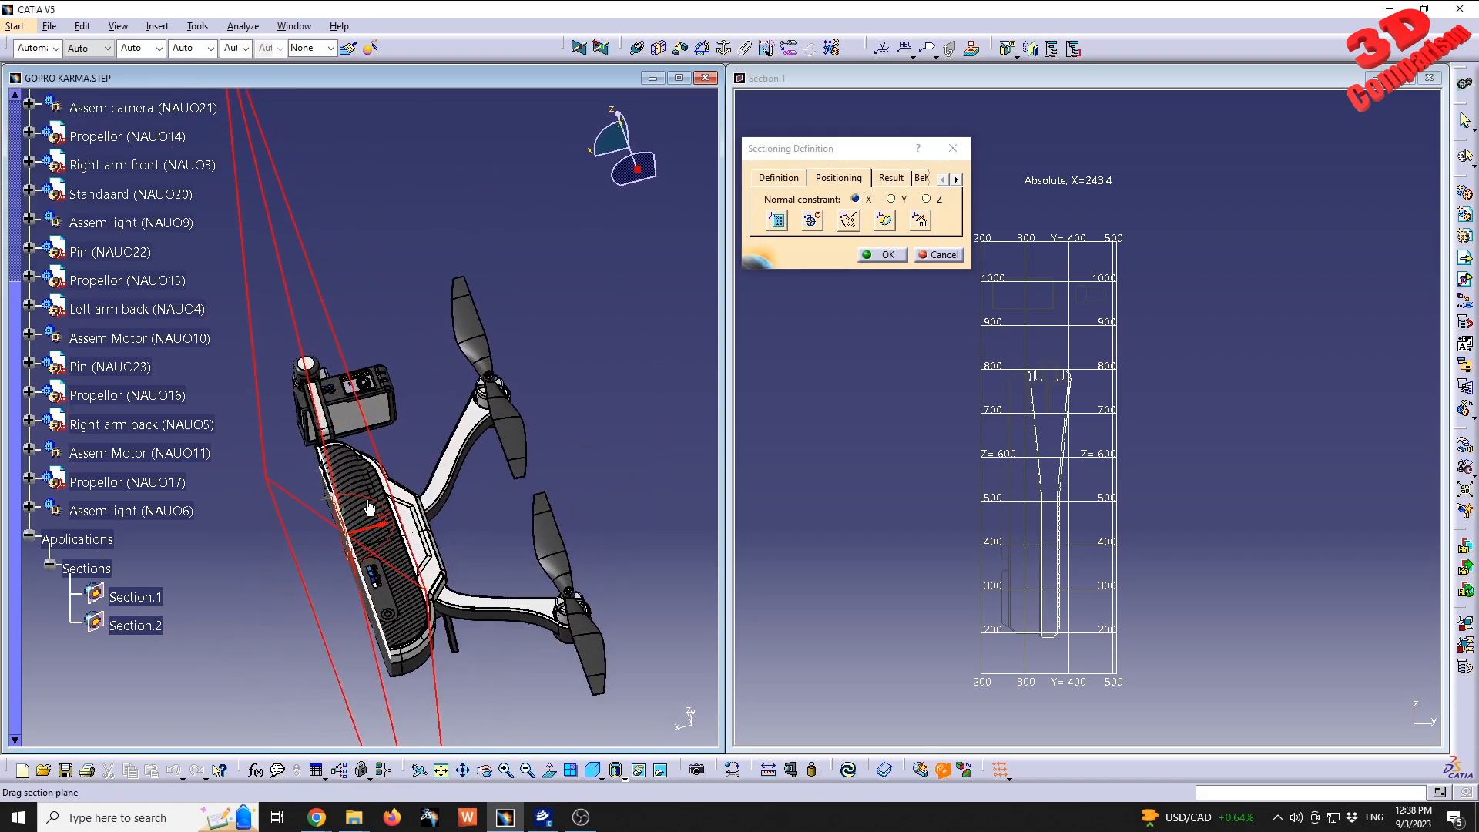
drag(372, 502, 429, 494)
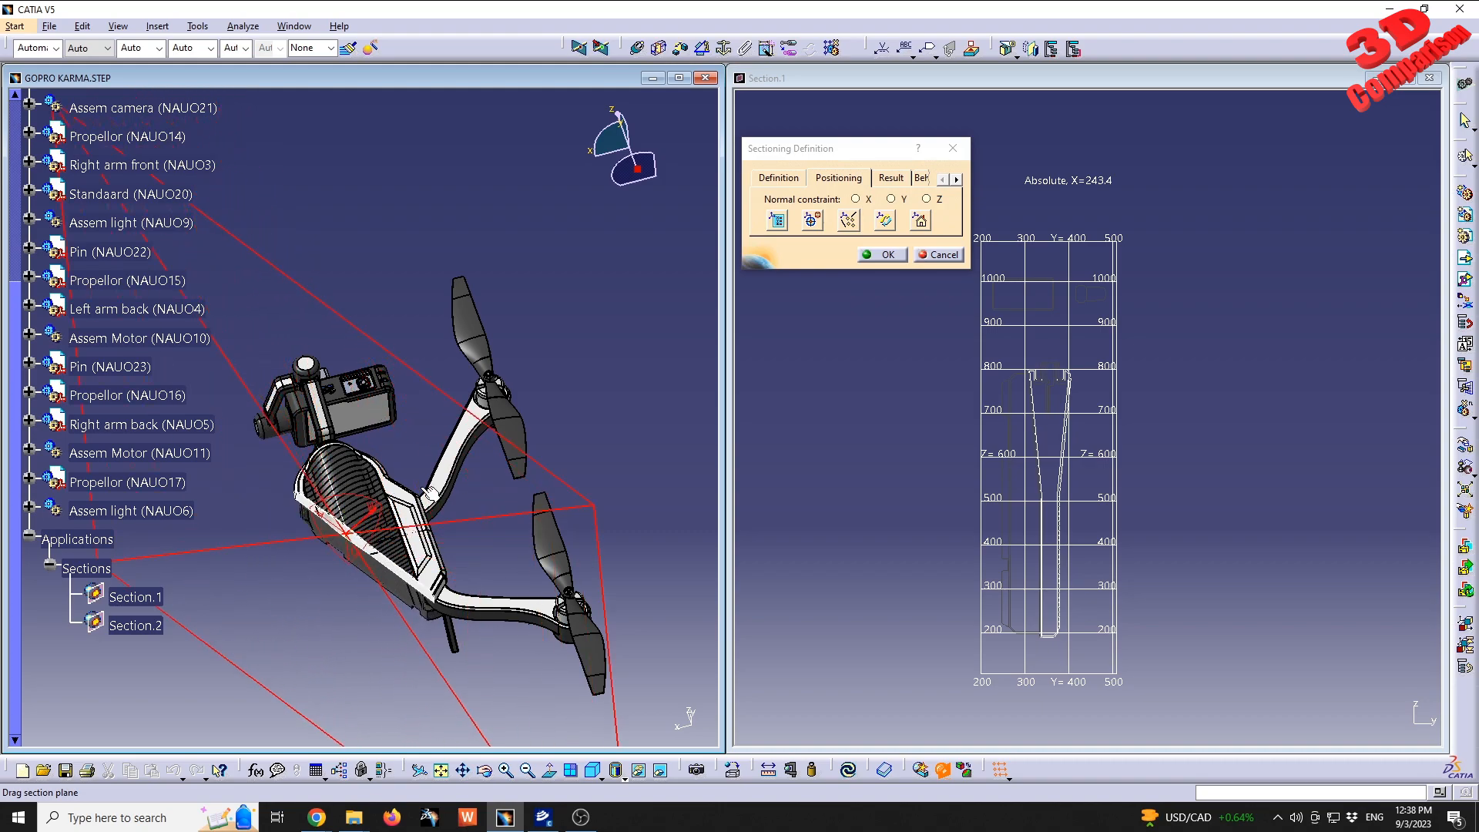
click(878, 255)
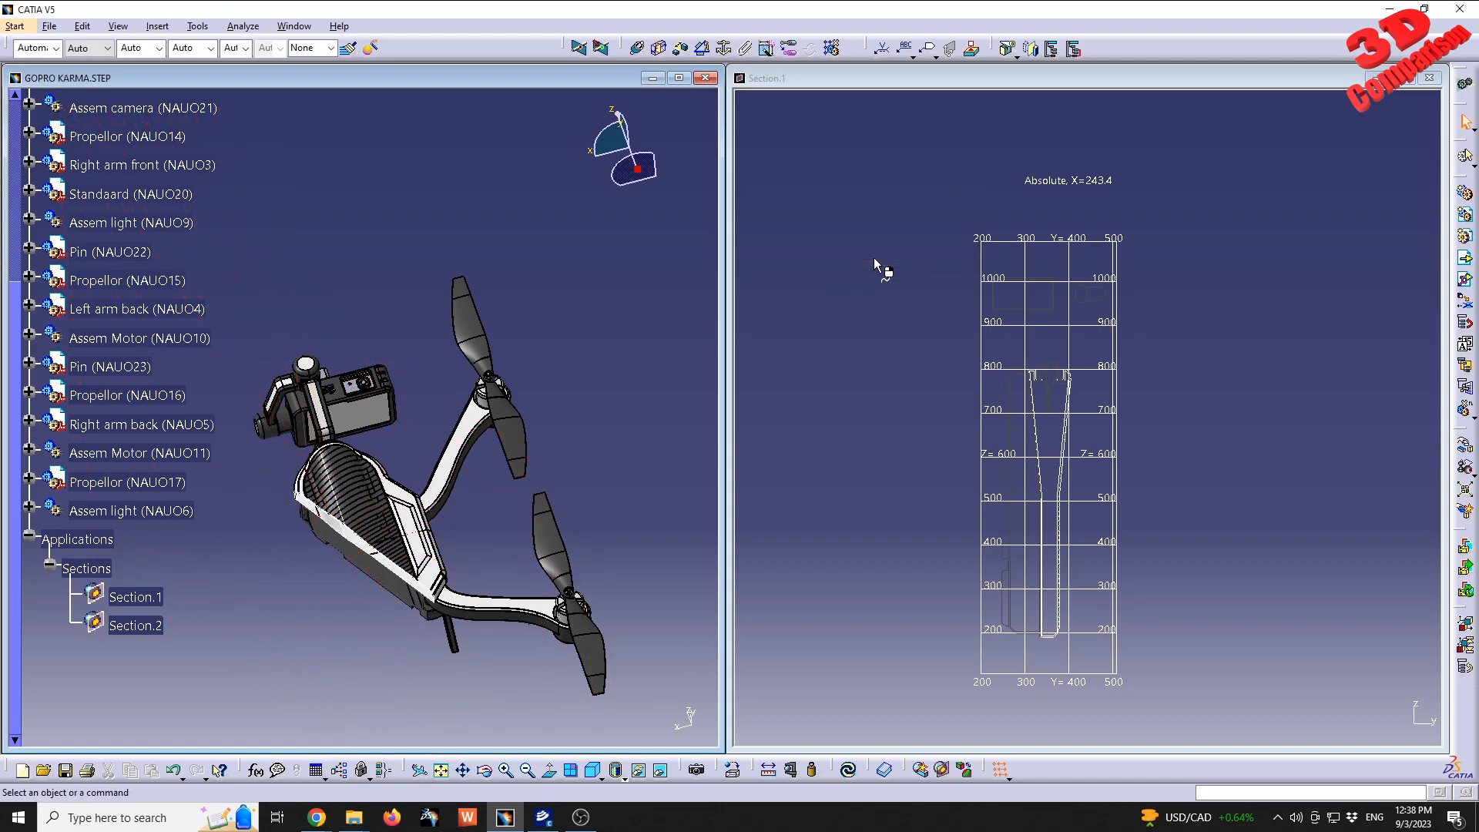
Maximize the GOPRO KARMA.STEP assembly window and deactivate the section cut of Section.1
middle_drag(506, 621, 472, 481)
click(678, 80)
middle_drag(756, 183, 725, 331)
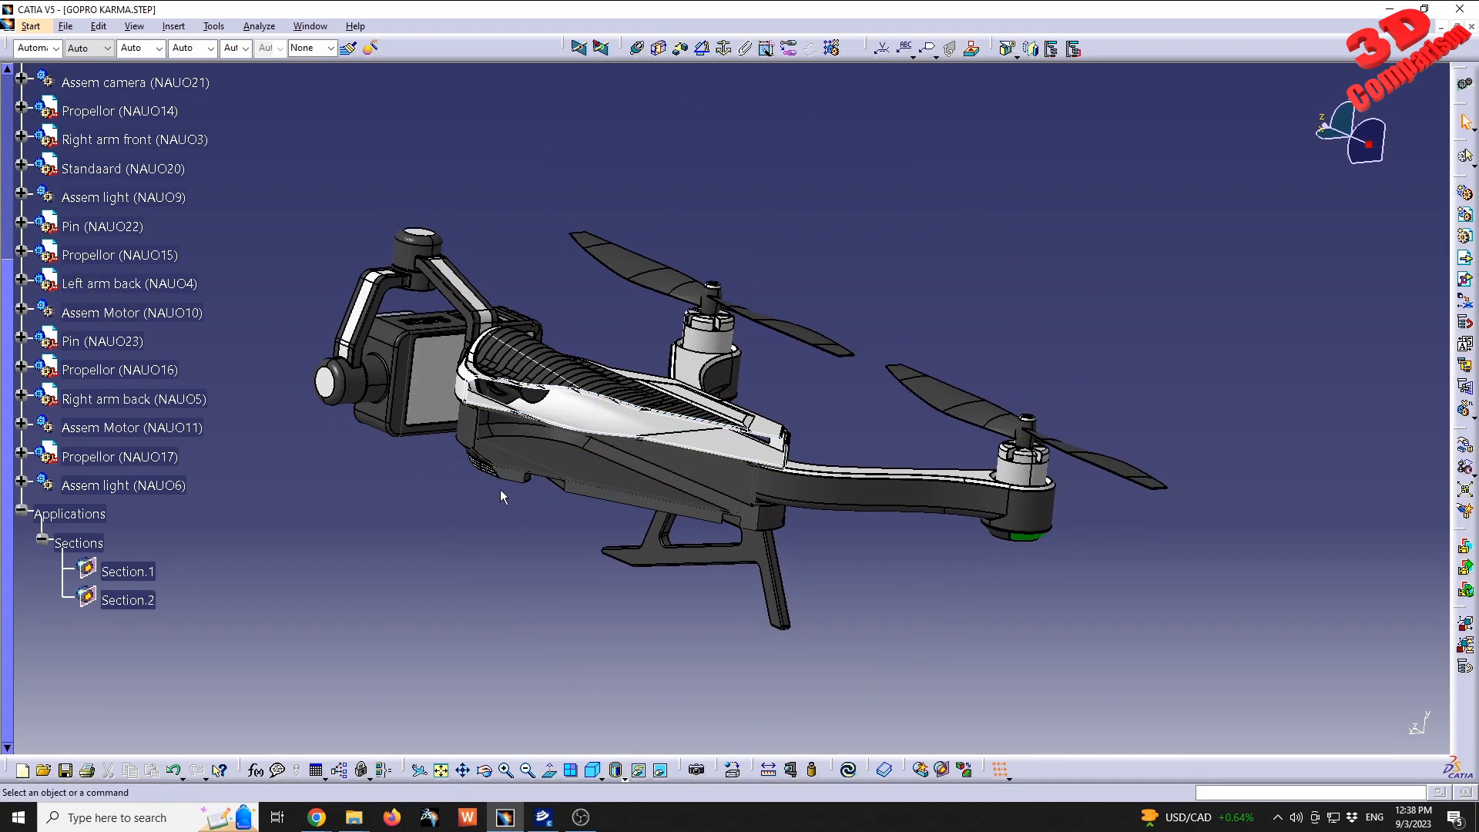
right_click(135, 574)
mouse_move(236, 789)
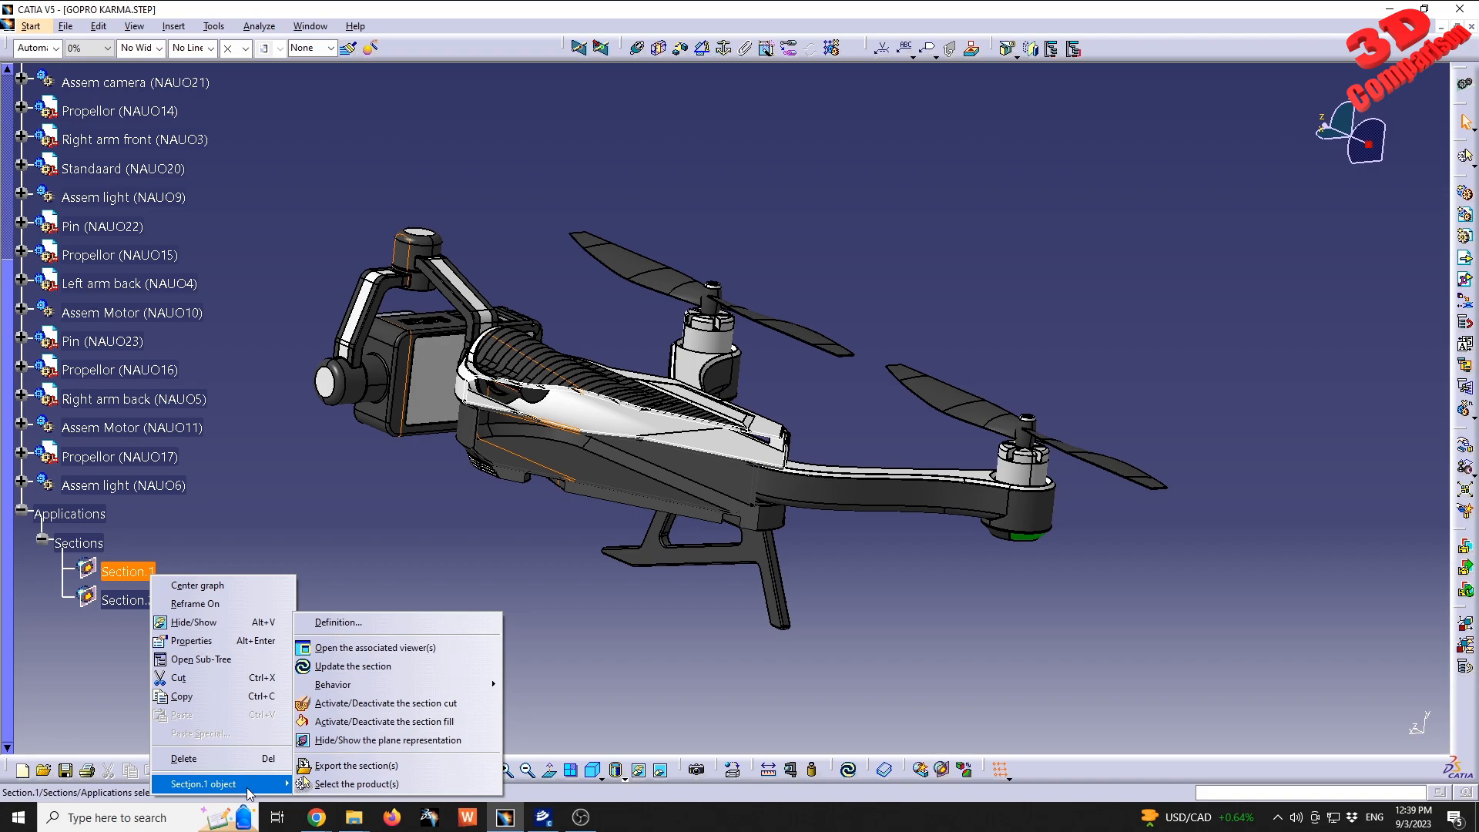
click(423, 703)
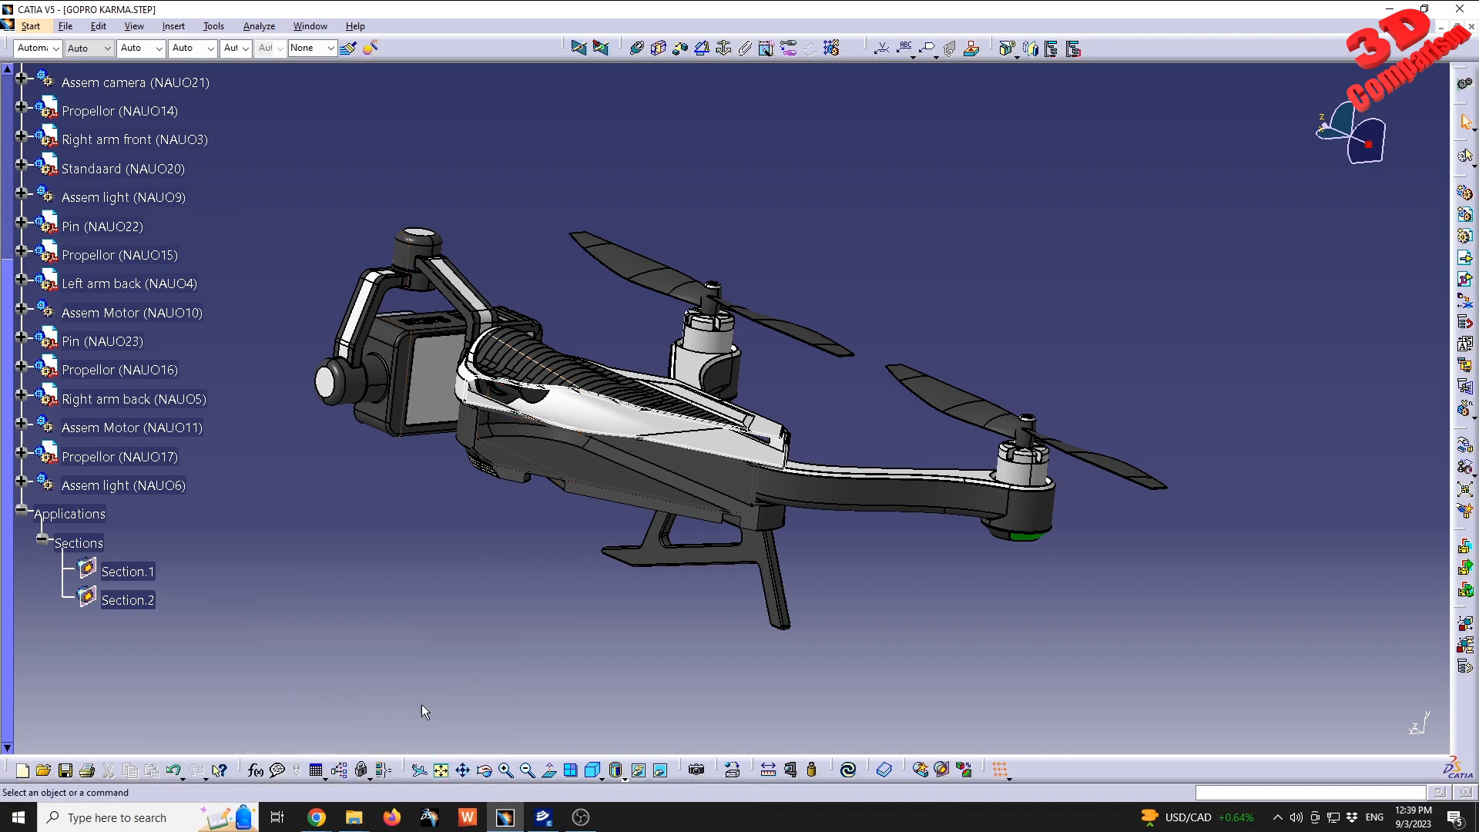
Deactivate the section cut of Section.2 on the drone assembly
right_click(127, 599)
mouse_move(215, 584)
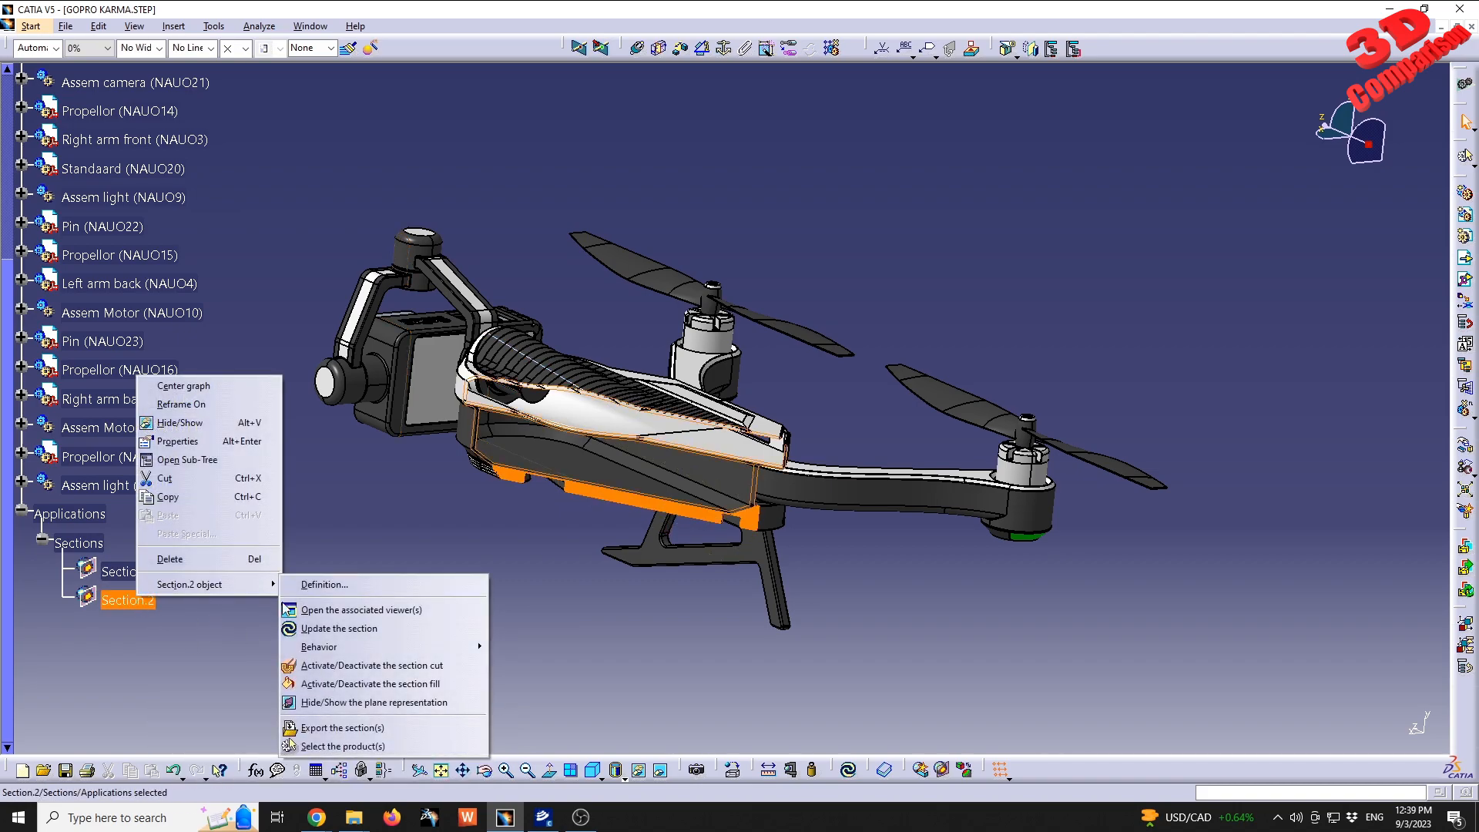
click(540, 664)
middle_drag(702, 386, 455, 524)
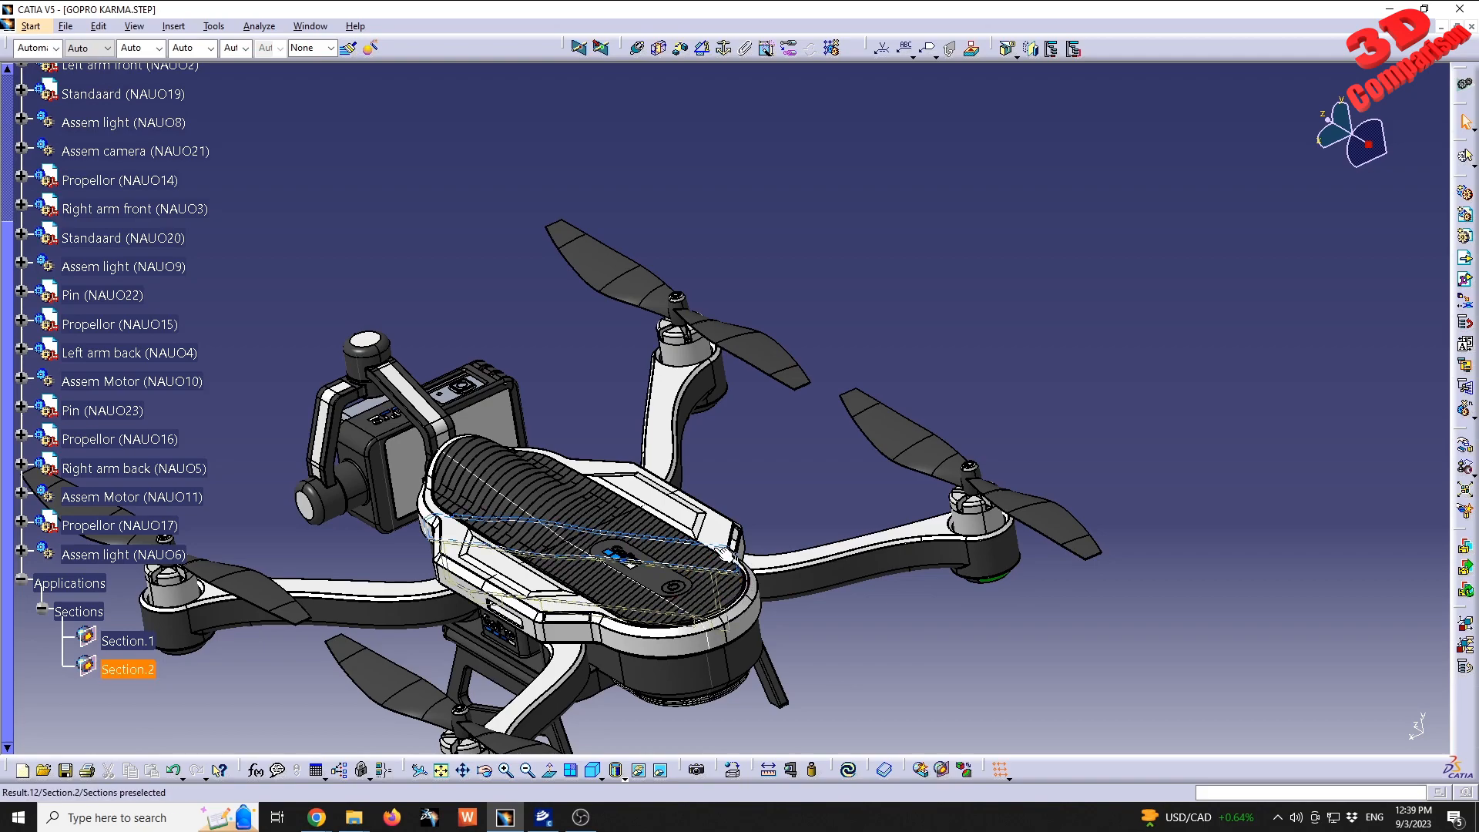
Export Section.1 to the Desktop as Section_1 in CATPart format
click(140, 643)
middle_drag(715, 402, 530, 565)
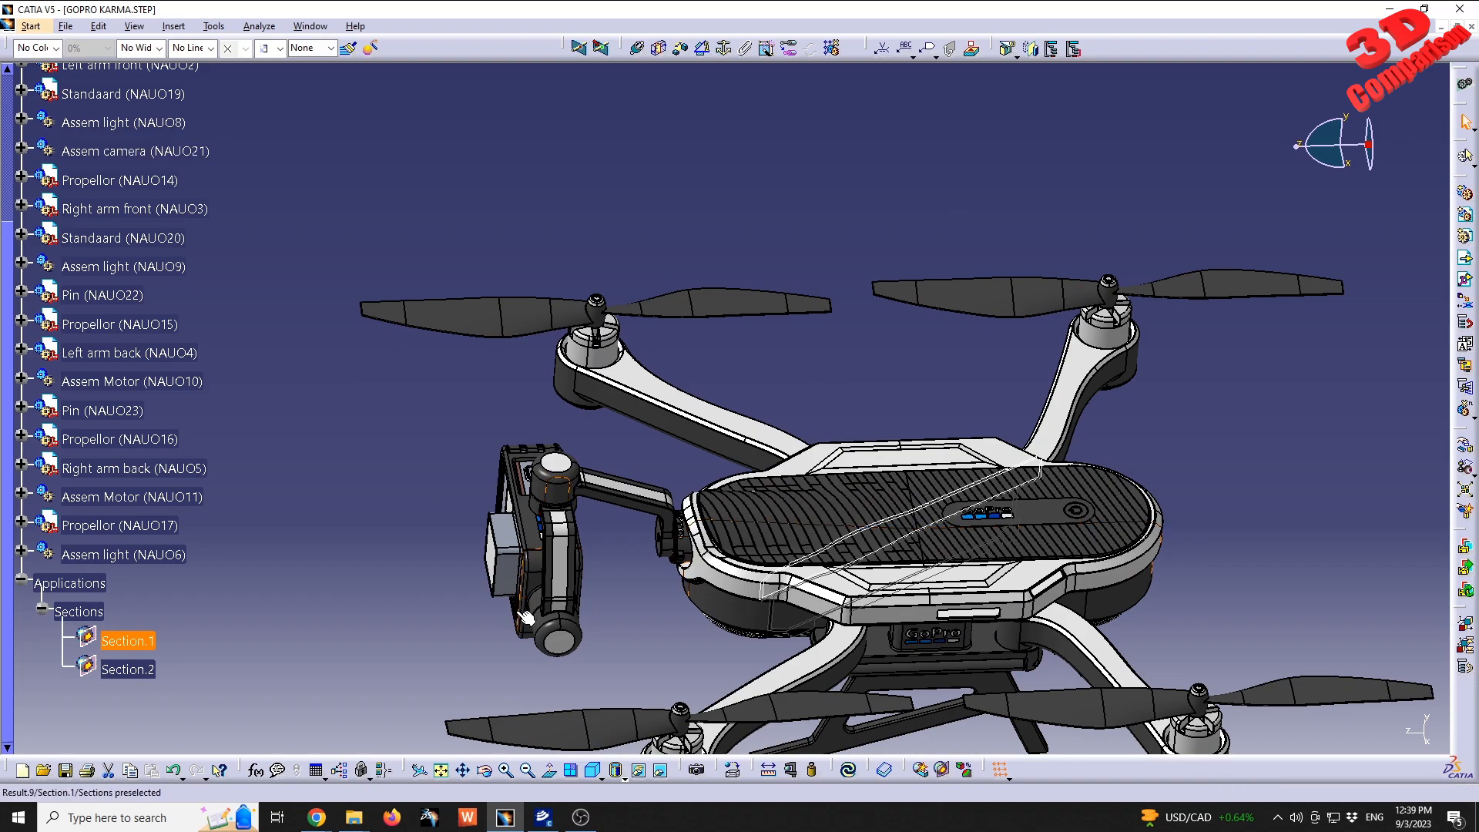
middle_drag(557, 652, 355, 595)
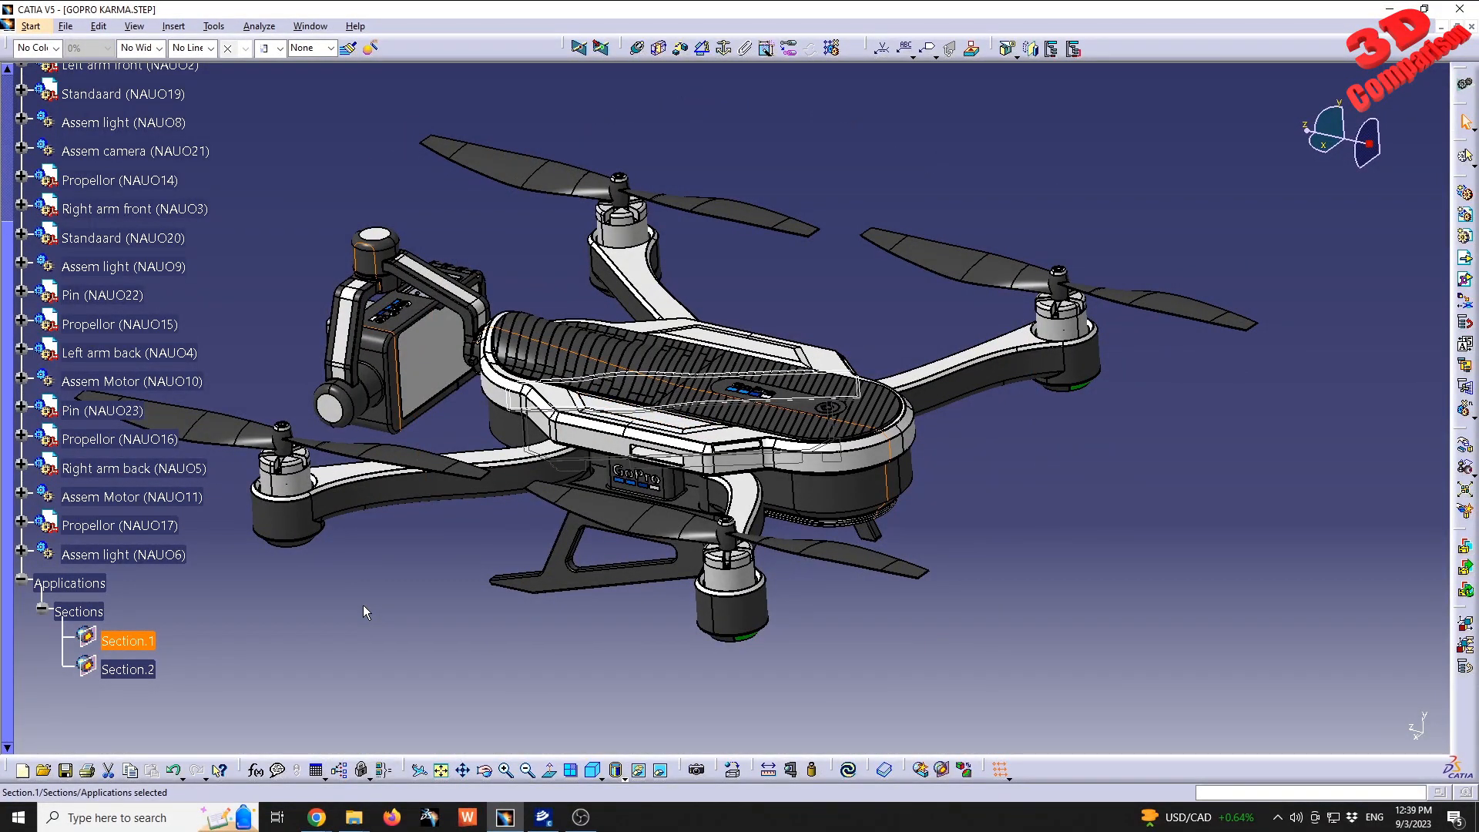
right_click(142, 651)
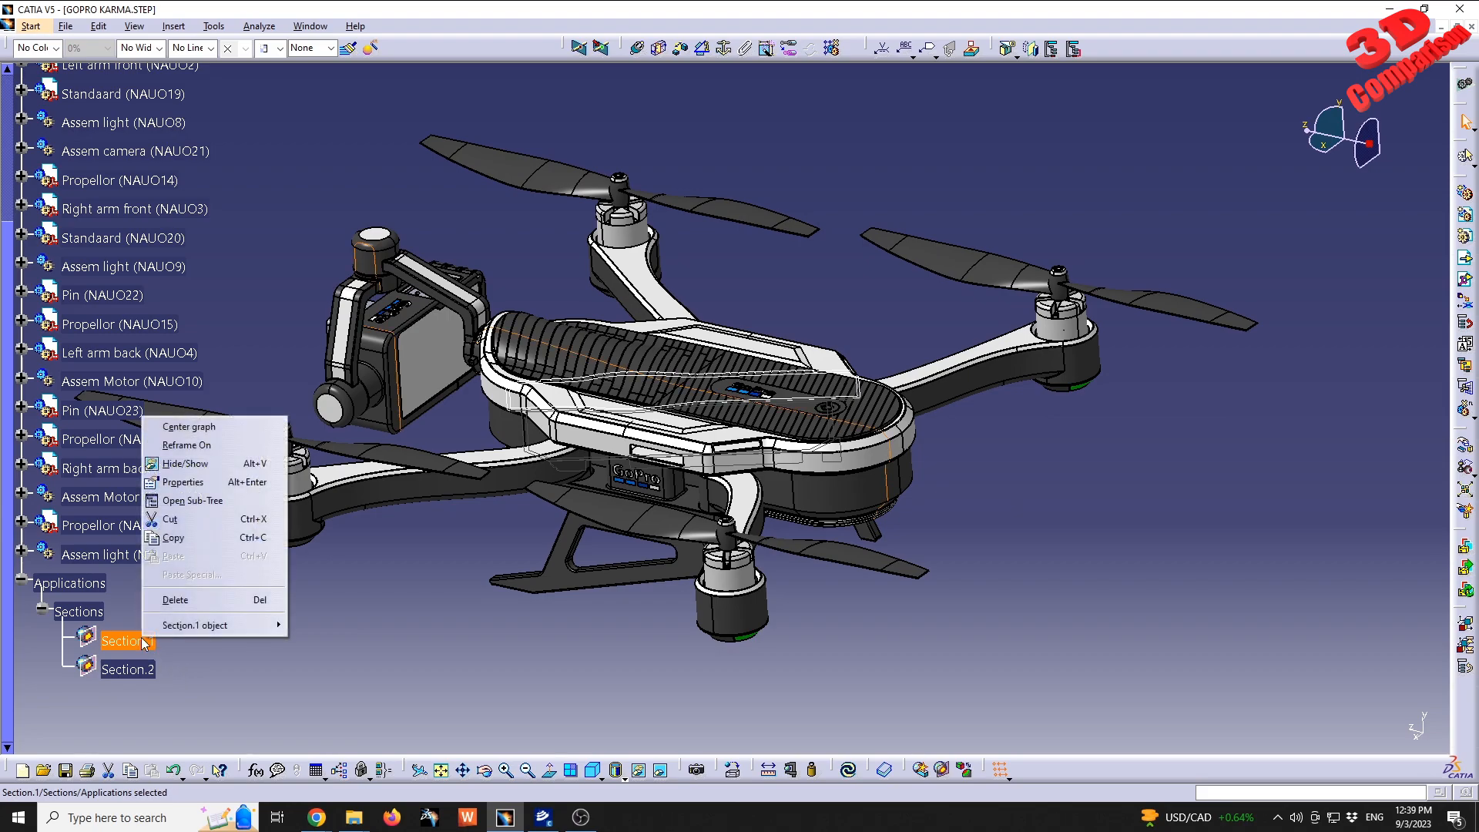
mouse_move(192, 625)
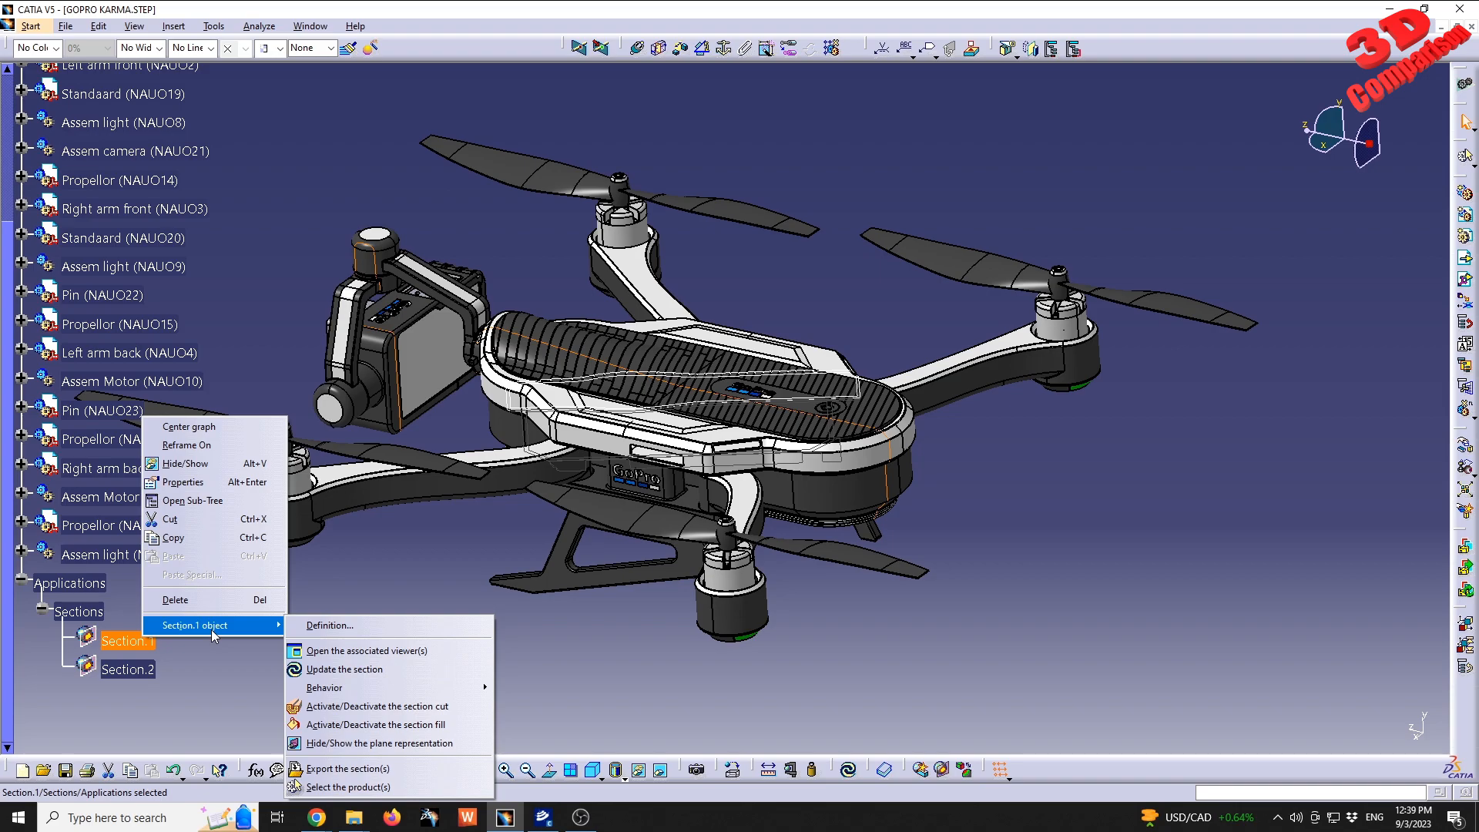
click(372, 769)
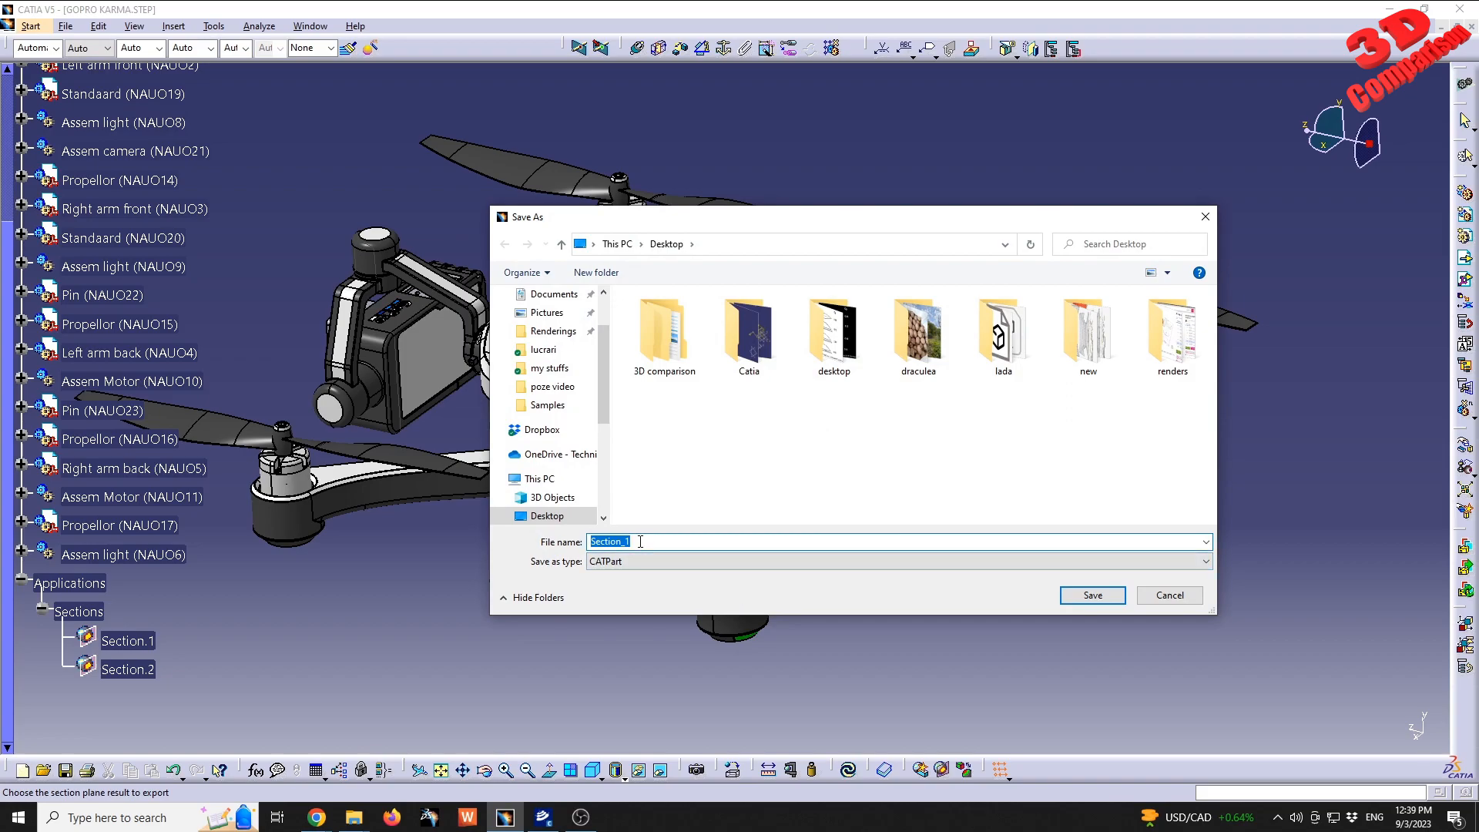
click(632, 562)
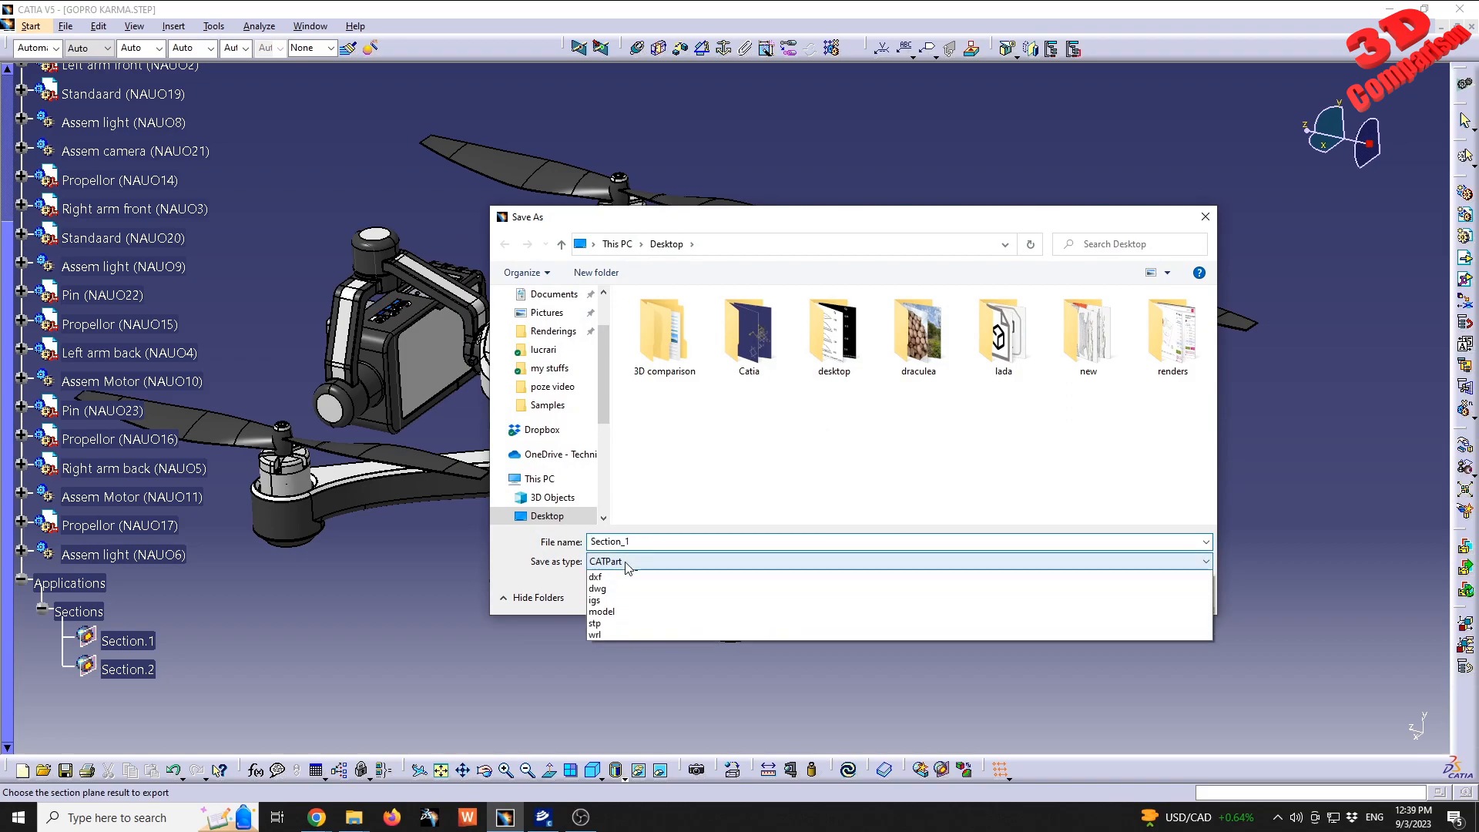
click(614, 588)
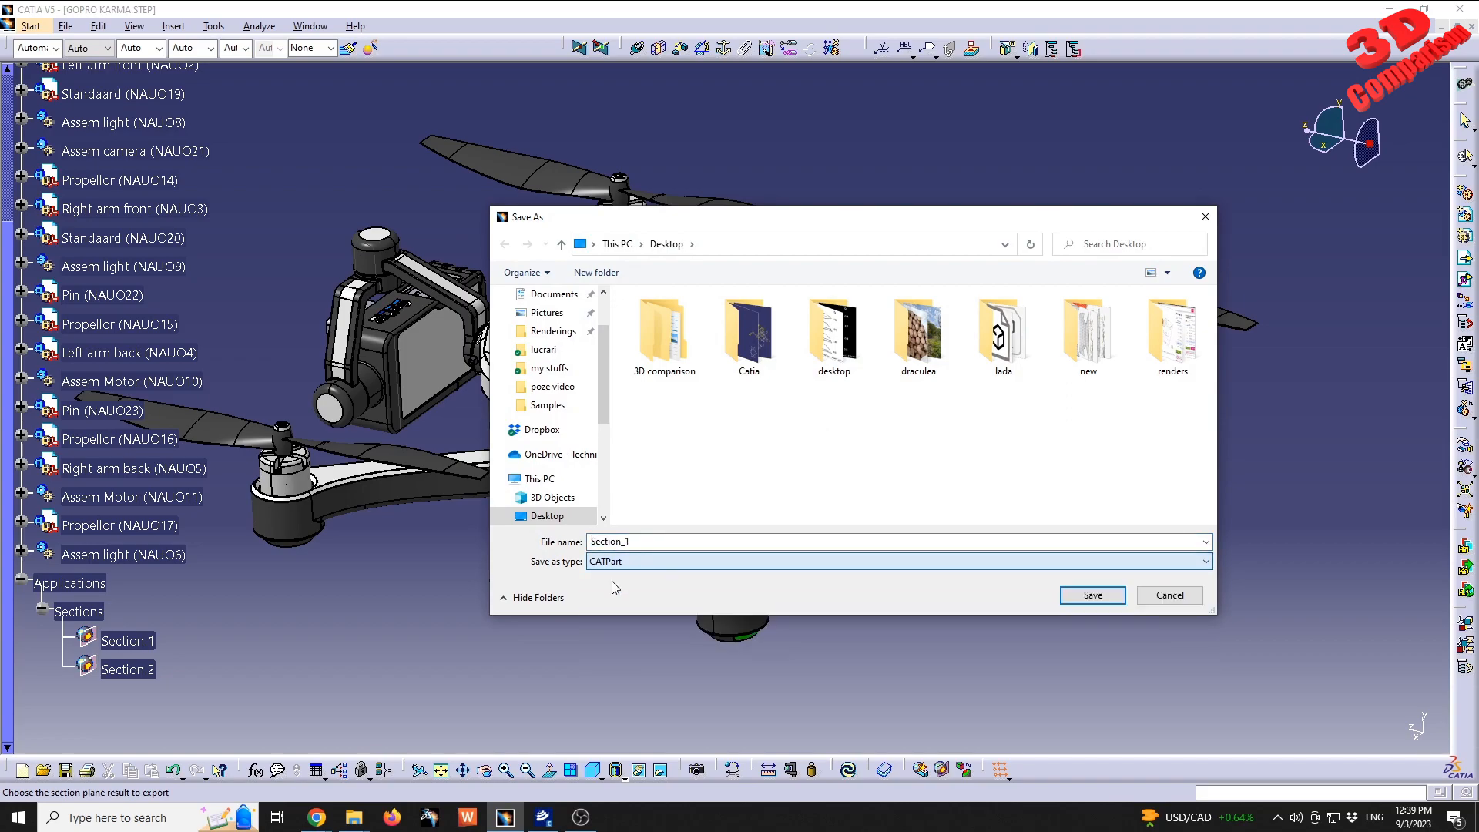
click(1092, 594)
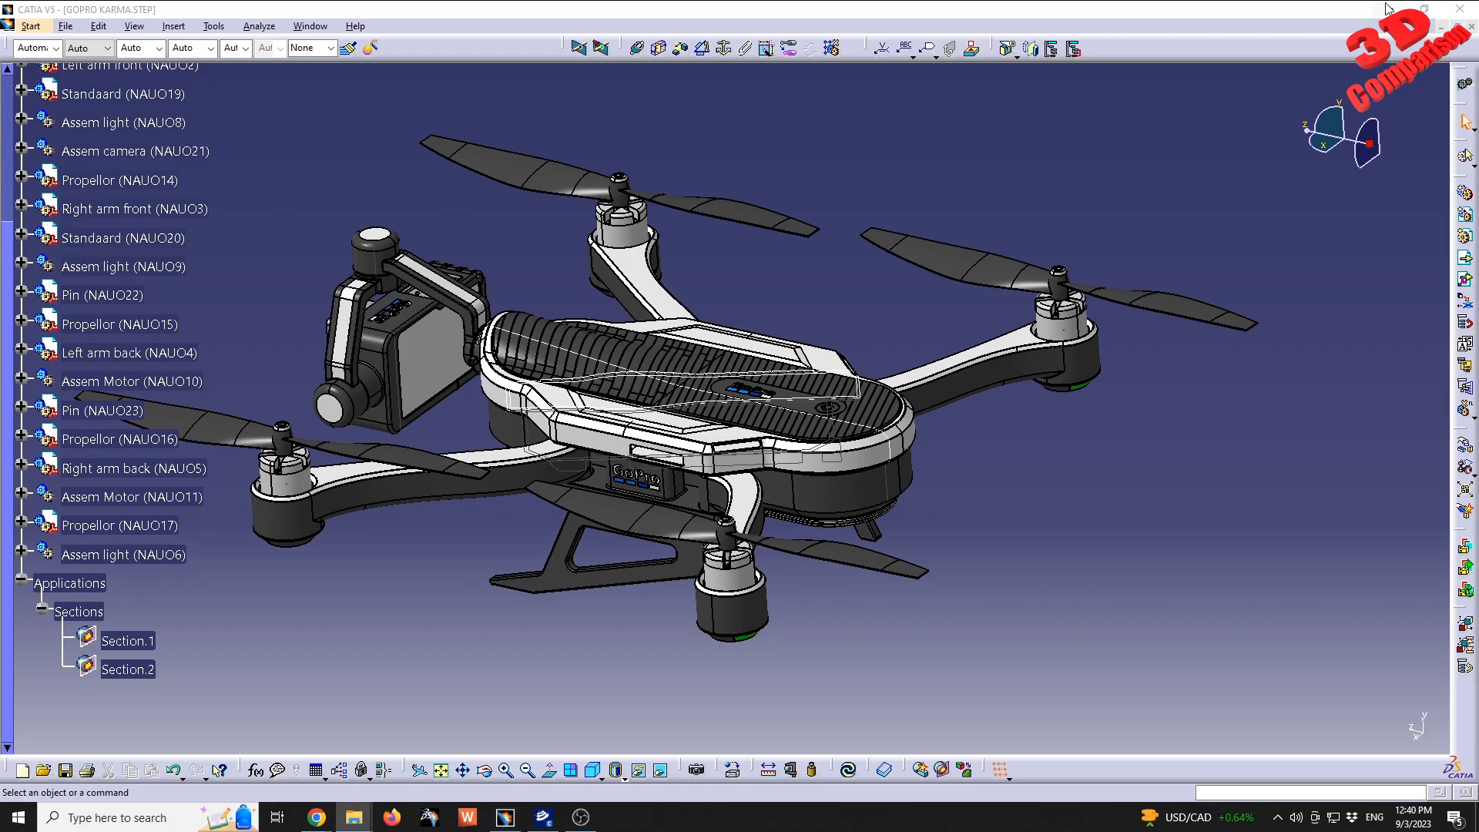
Open the exported Section_1.CATPart and bring its section sketches into view
click(1440, 31)
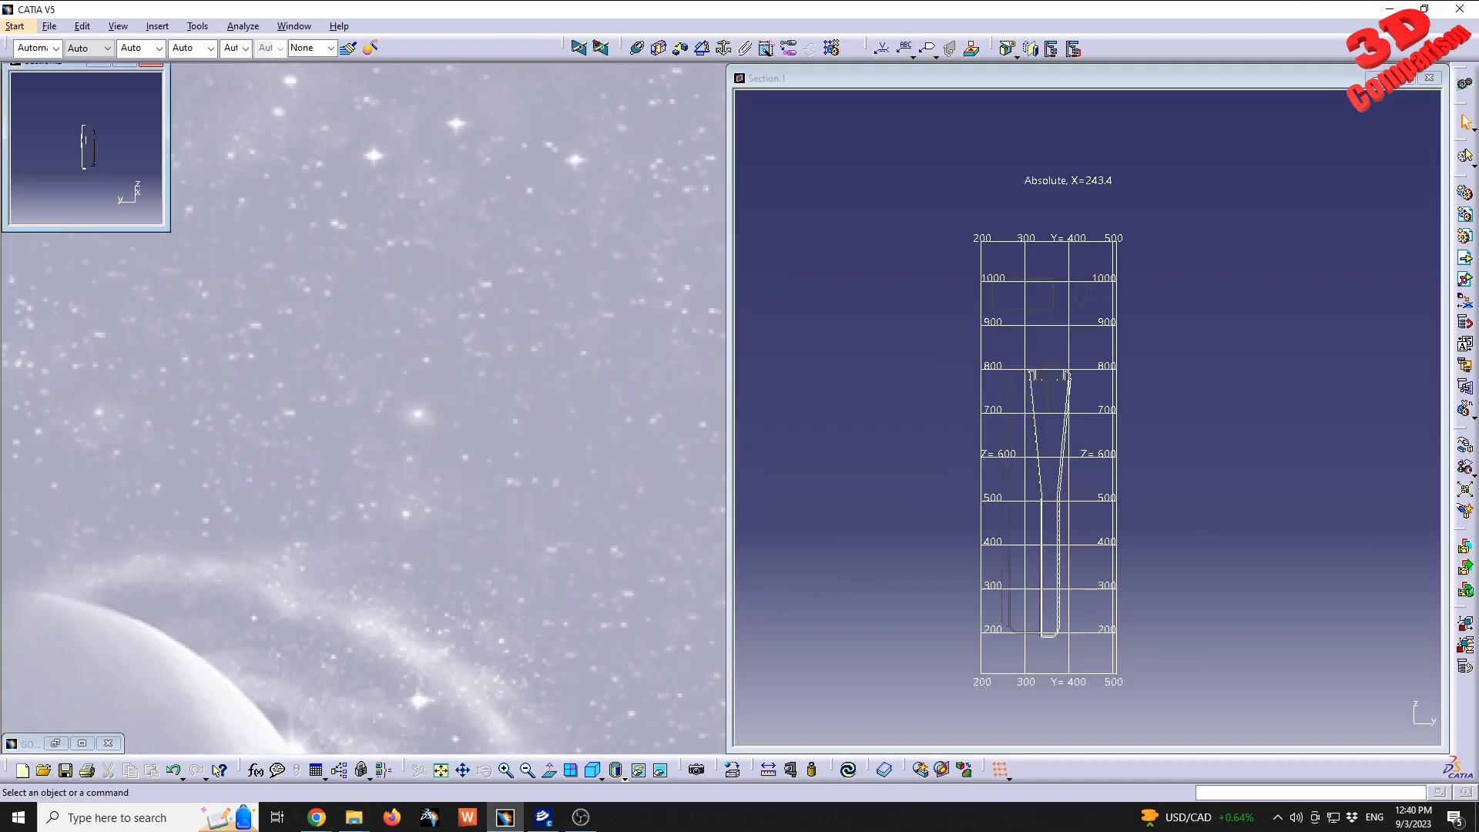
drag(0, 346, 480, 346)
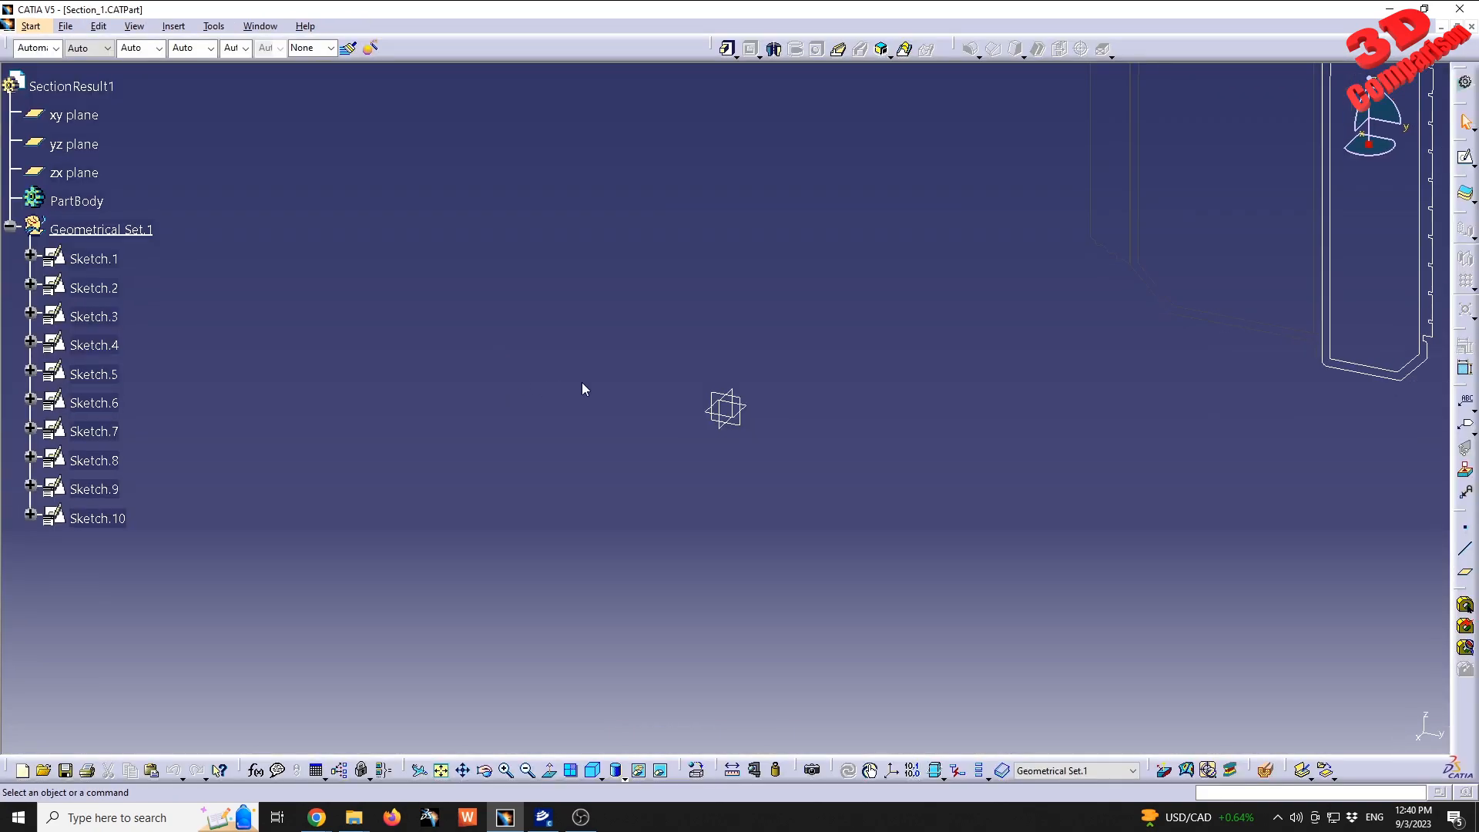
middle_drag(960, 283, 763, 612)
middle_drag(798, 202, 798, 234)
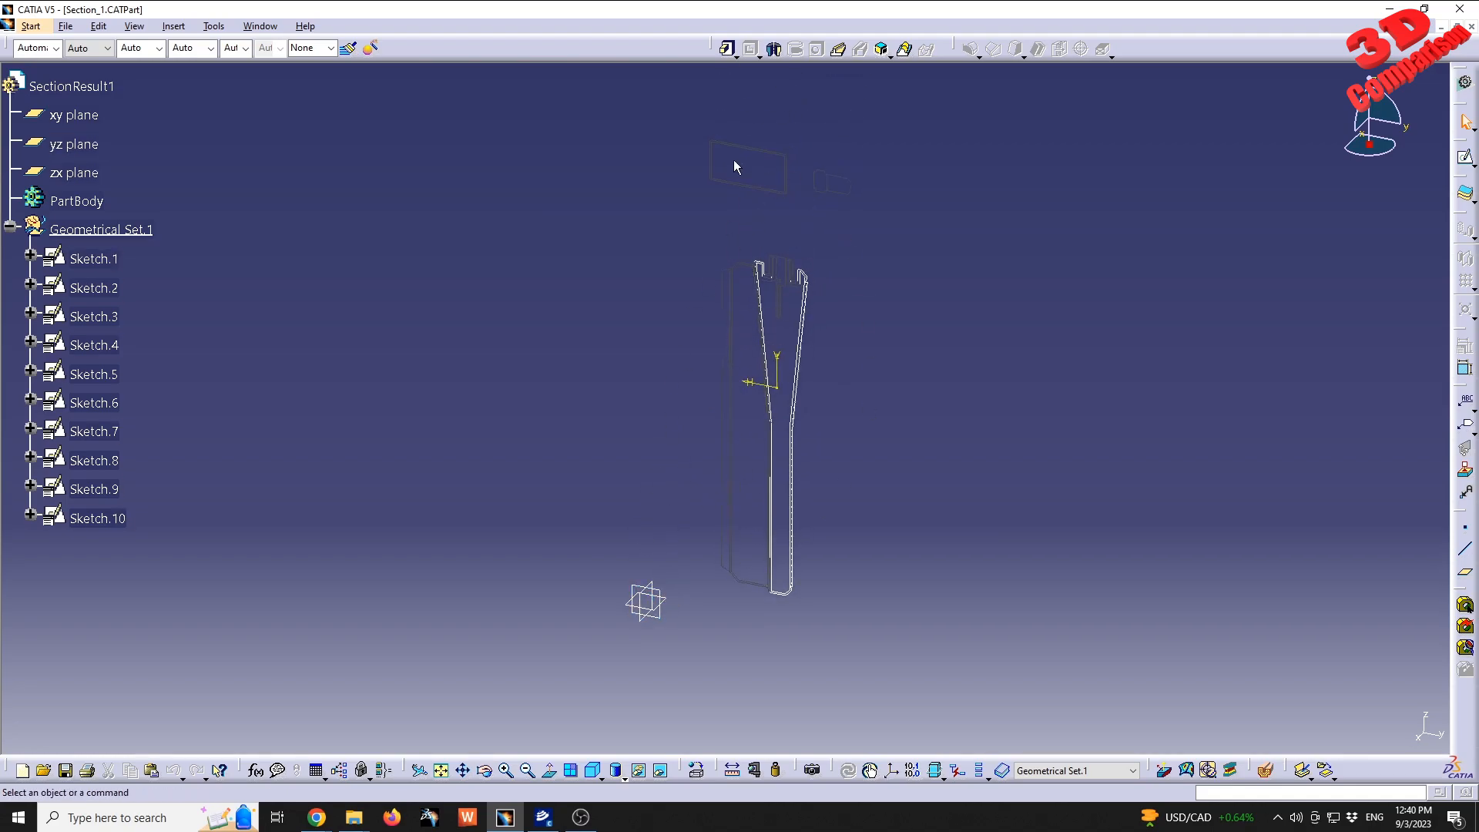
click(445, 773)
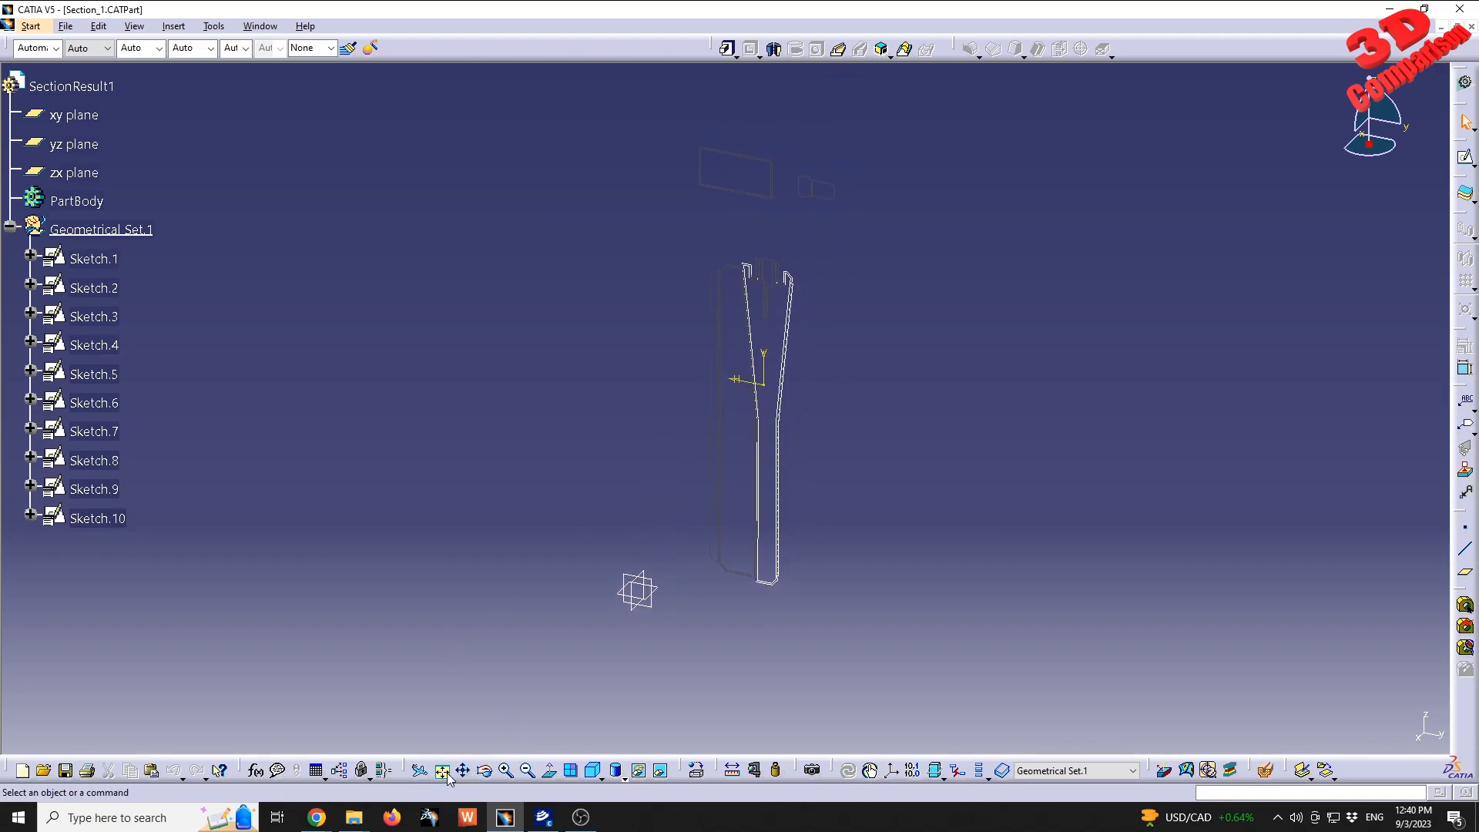
click(447, 775)
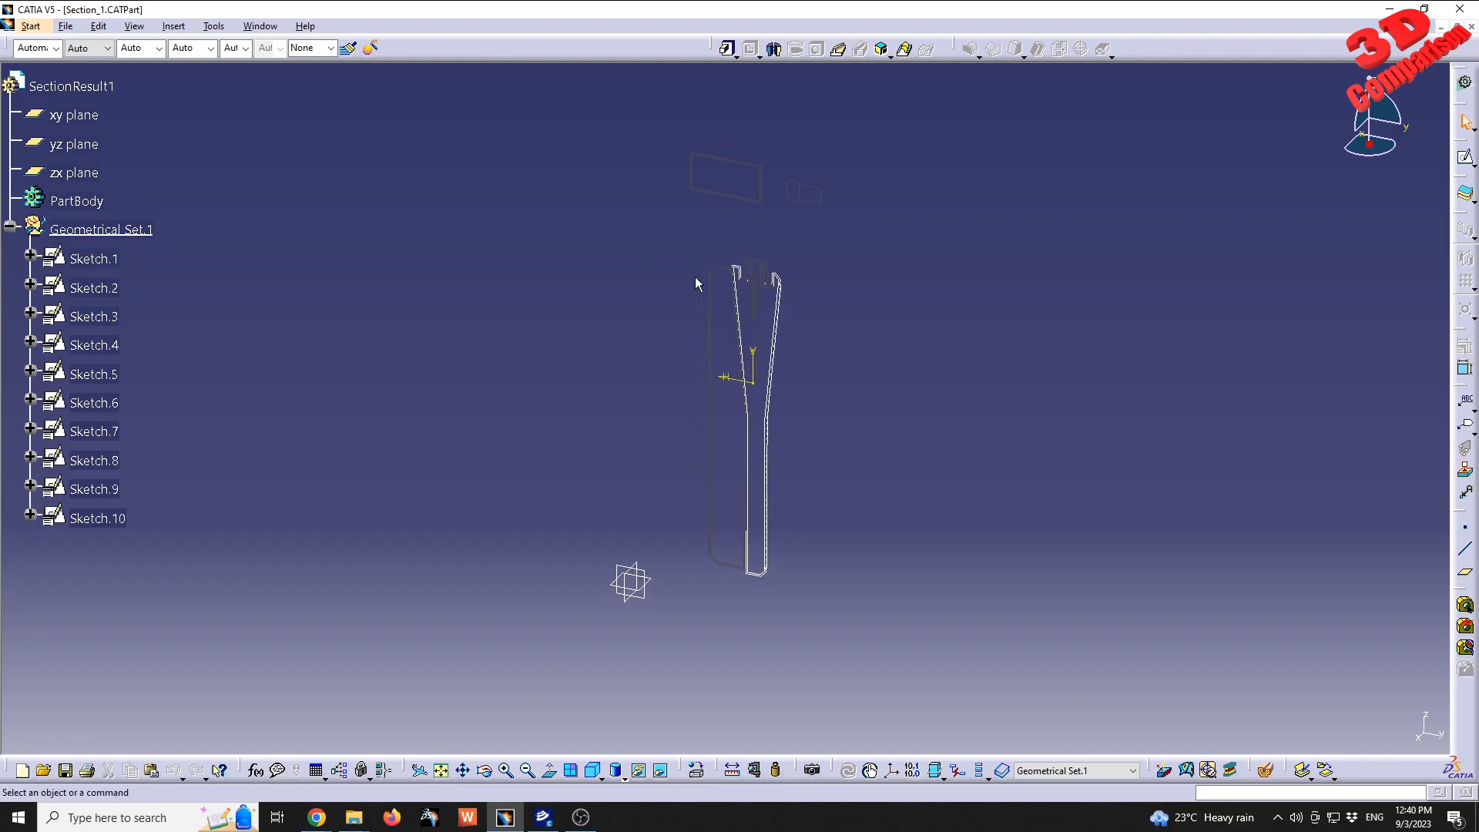
Open Sketch.2 in the Sketcher and try to dimension an edge of the section profile
click(106, 287)
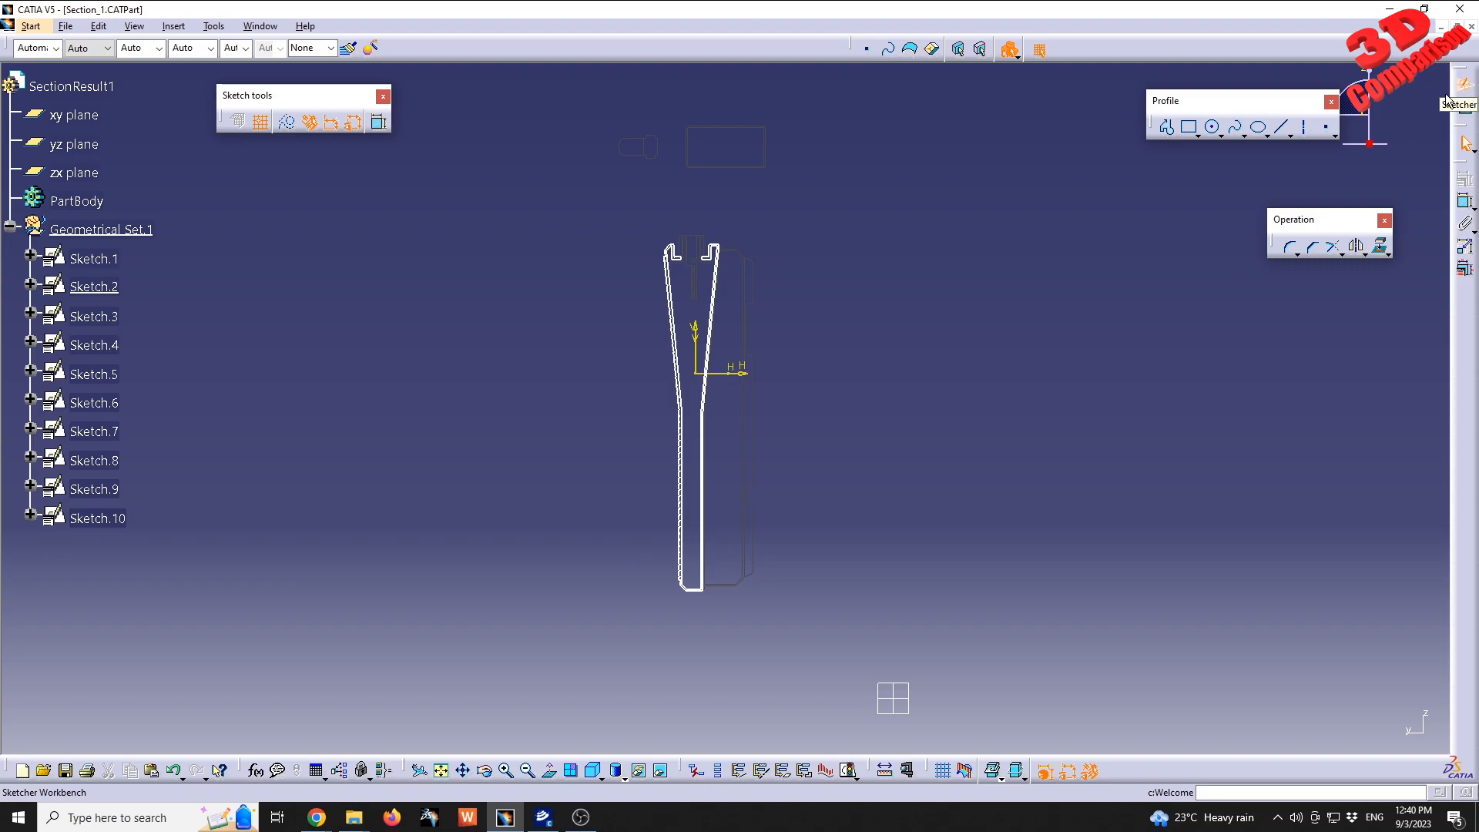
mouse_move(792, 265)
middle_down()
mouse_move(770, 403)
mouse_move(710, 268)
mouse_move(916, 396)
mouse_move(881, 306)
mouse_move(865, 321)
mouse_move(729, 290)
middle_up()
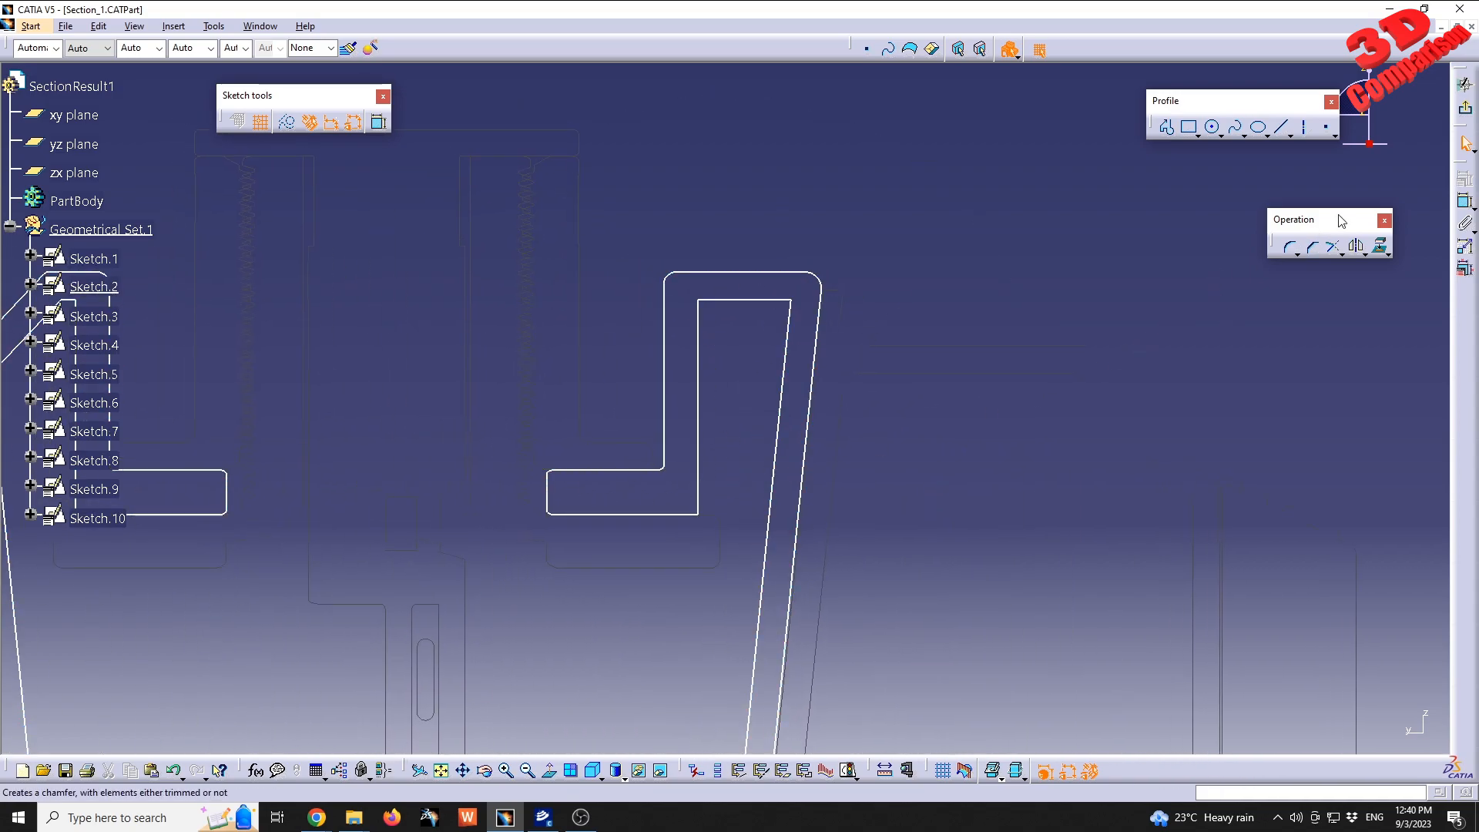
click(1465, 202)
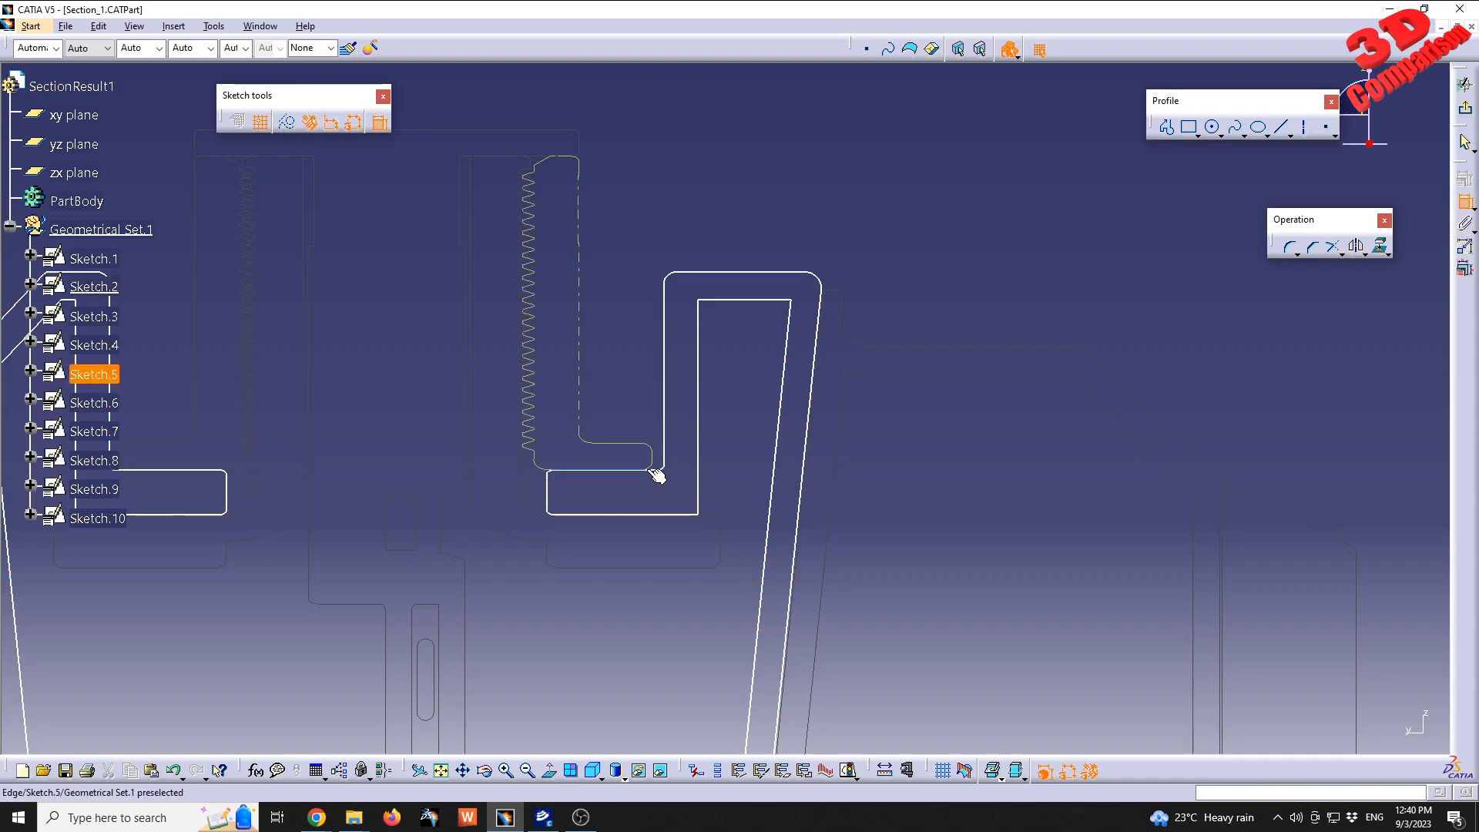
click(655, 470)
click(1464, 202)
Explode Polyline.1 in Sketch.2 into individual sketch elements
right_click(663, 364)
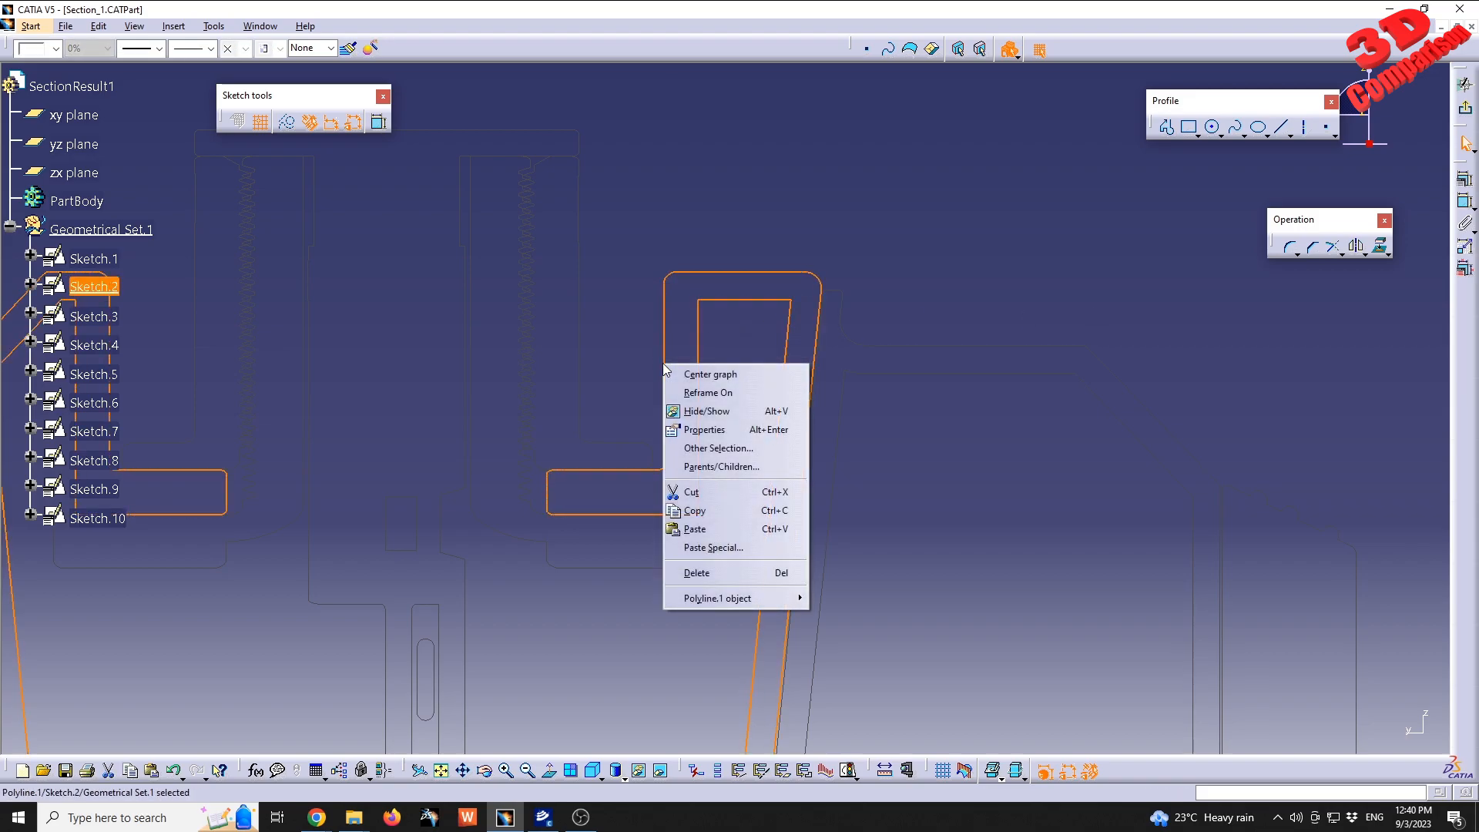
mouse_move(760, 607)
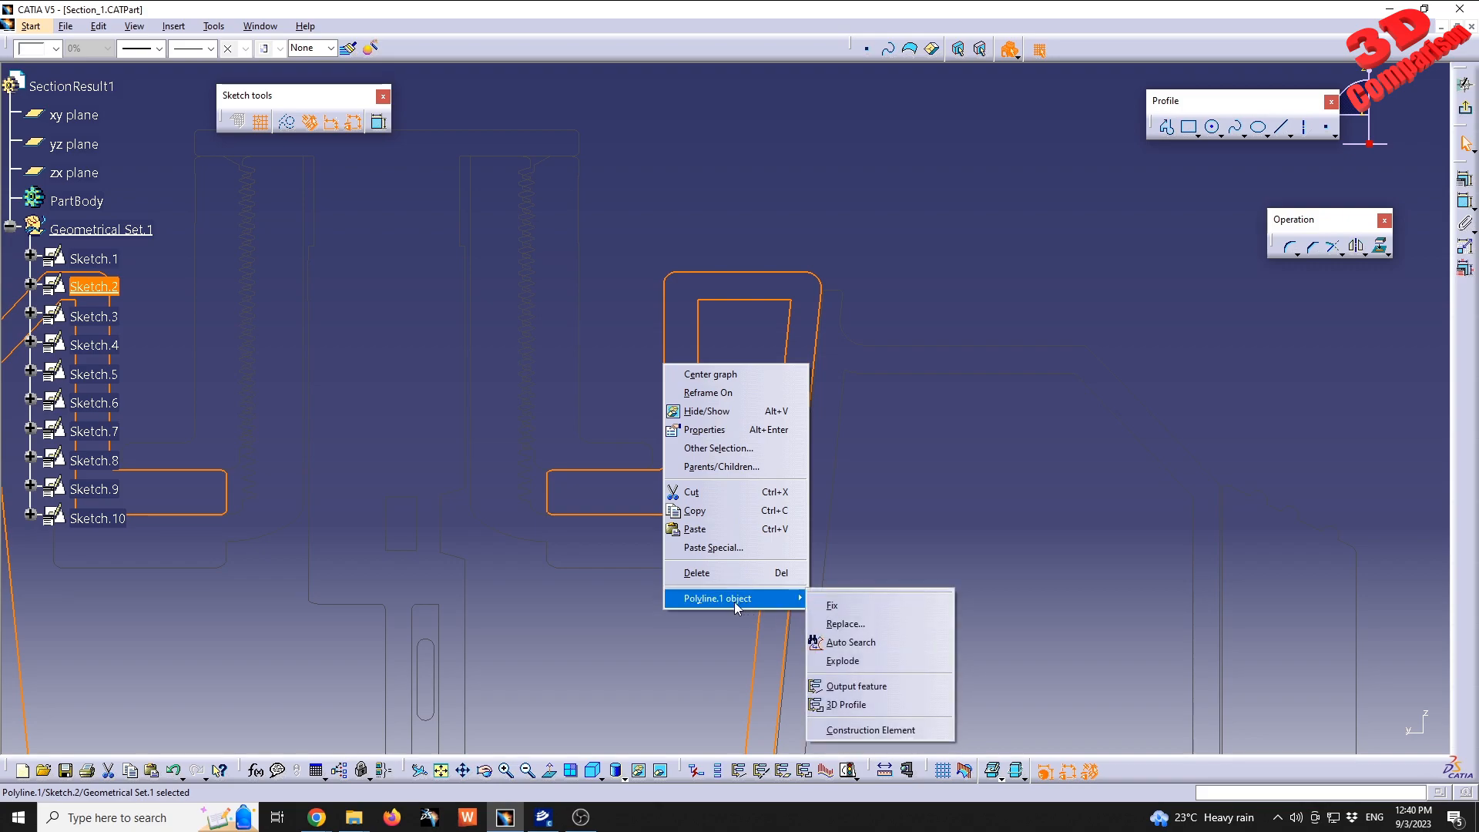
click(843, 661)
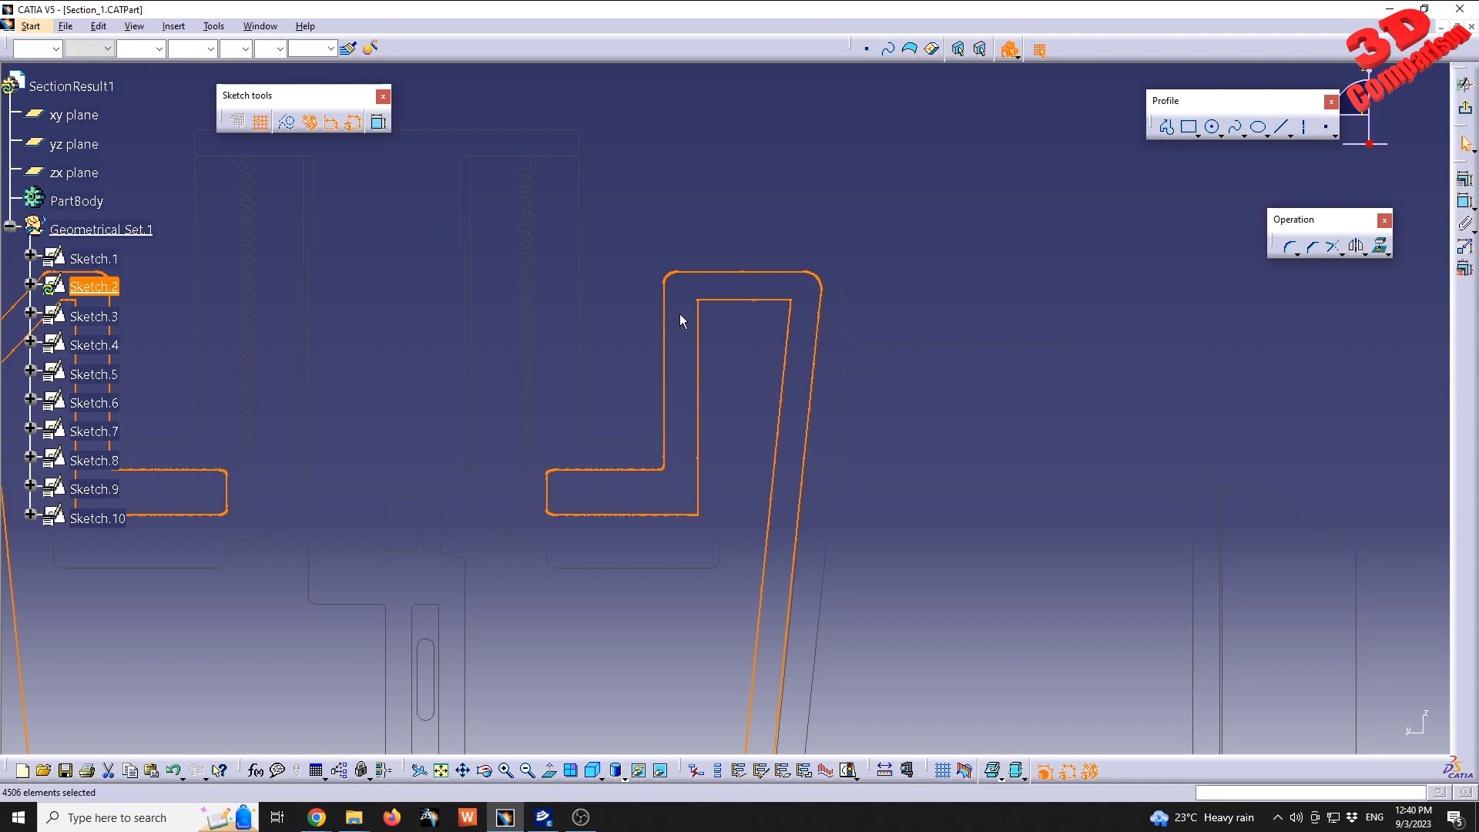
click(912, 303)
Add a dimension from the inner vertical line near the top of the exploded profile
mouse_move(726, 382)
middle_down()
mouse_move(701, 409)
mouse_move(575, 406)
mouse_move(712, 398)
middle_up()
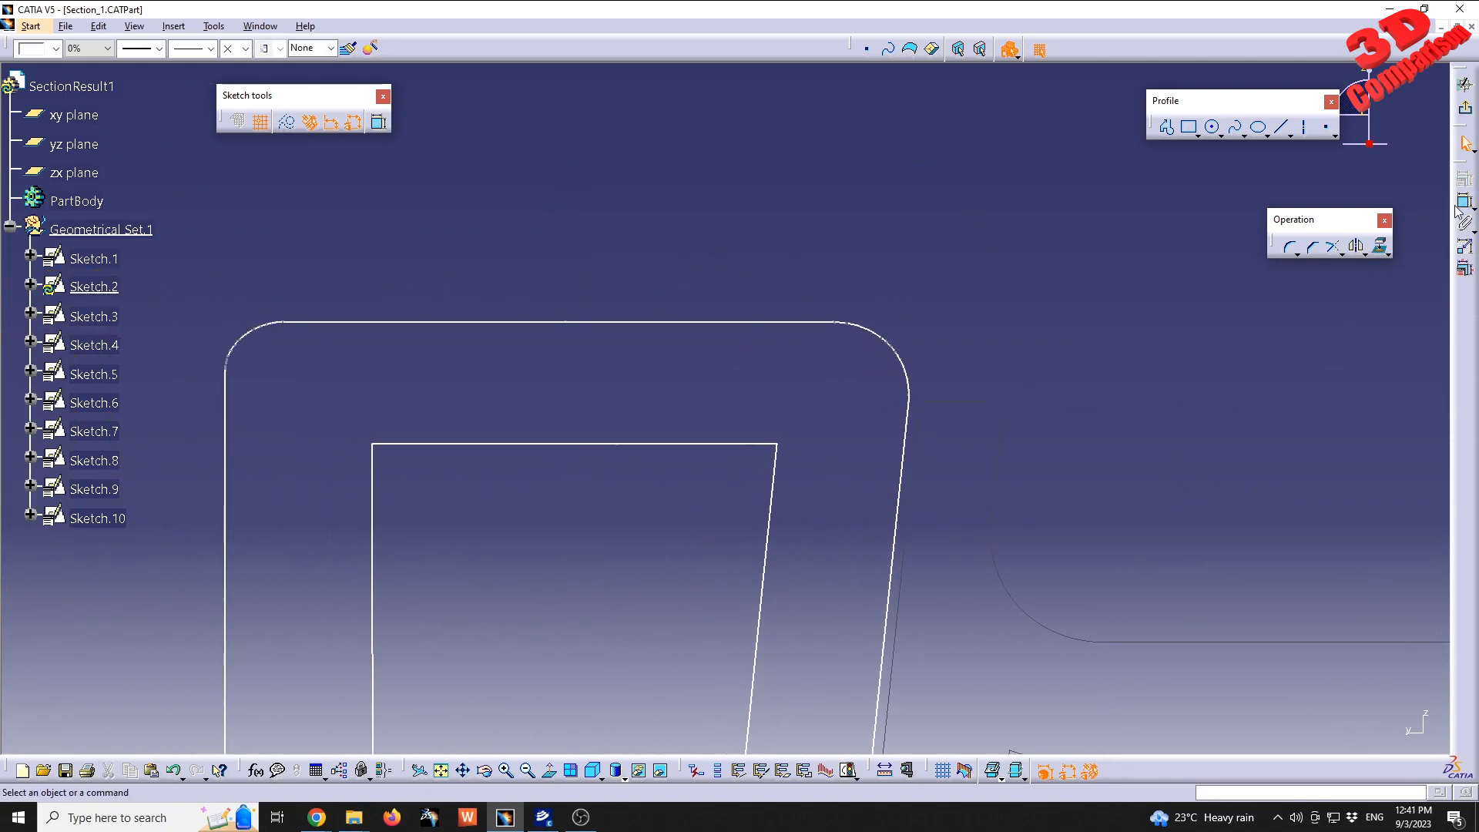
click(383, 464)
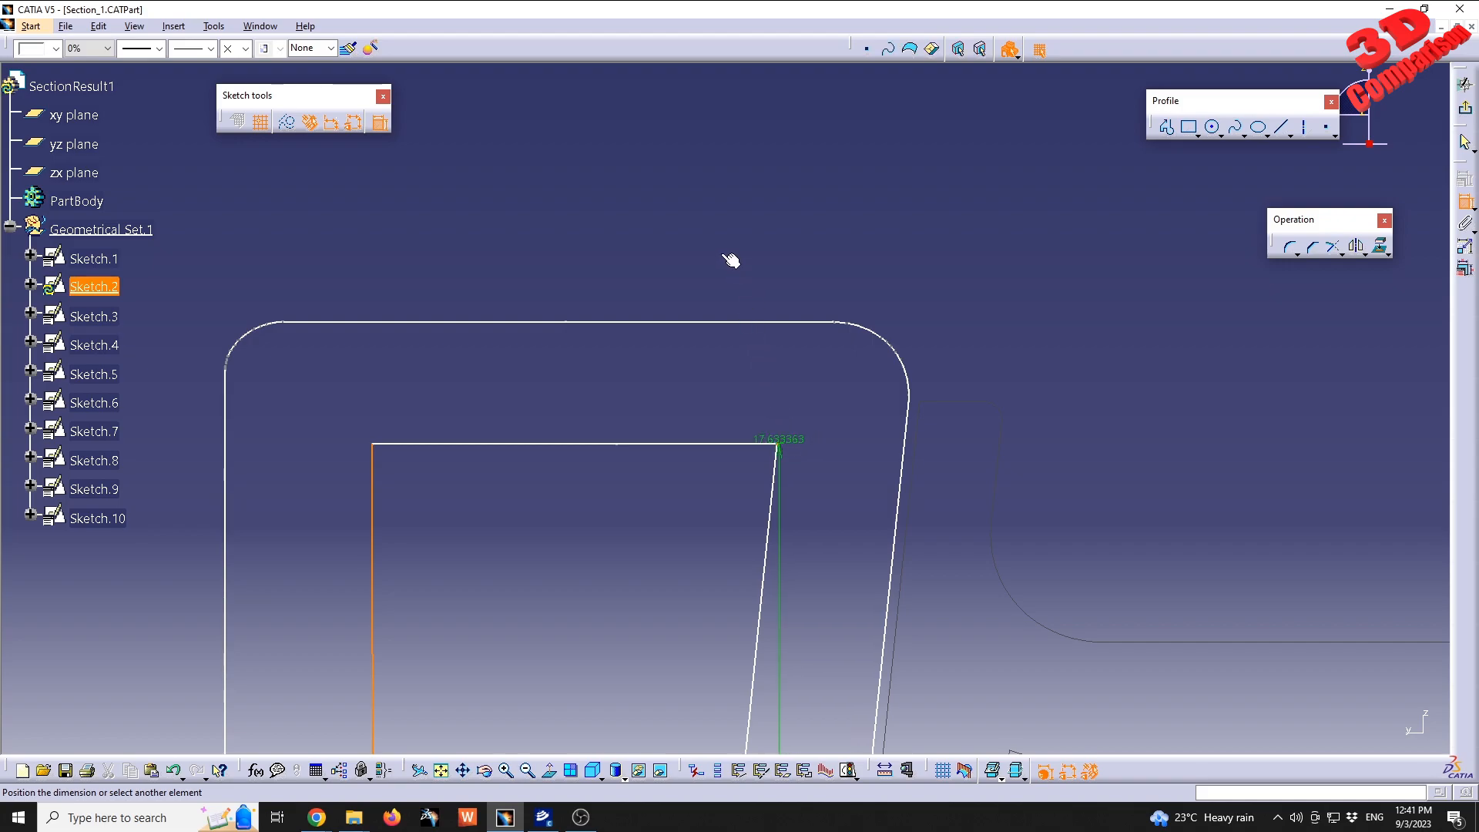
click(627, 192)
Examine the geometry of the exploded profile's rounded corners up close in Sketch.2
middle_drag(611, 264, 766, 308)
mouse_move(595, 661)
middle_down()
mouse_move(705, 444)
mouse_move(712, 262)
middle_up()
mouse_move(618, 713)
middle_down()
mouse_move(686, 491)
mouse_move(743, 622)
mouse_move(732, 512)
middle_up()
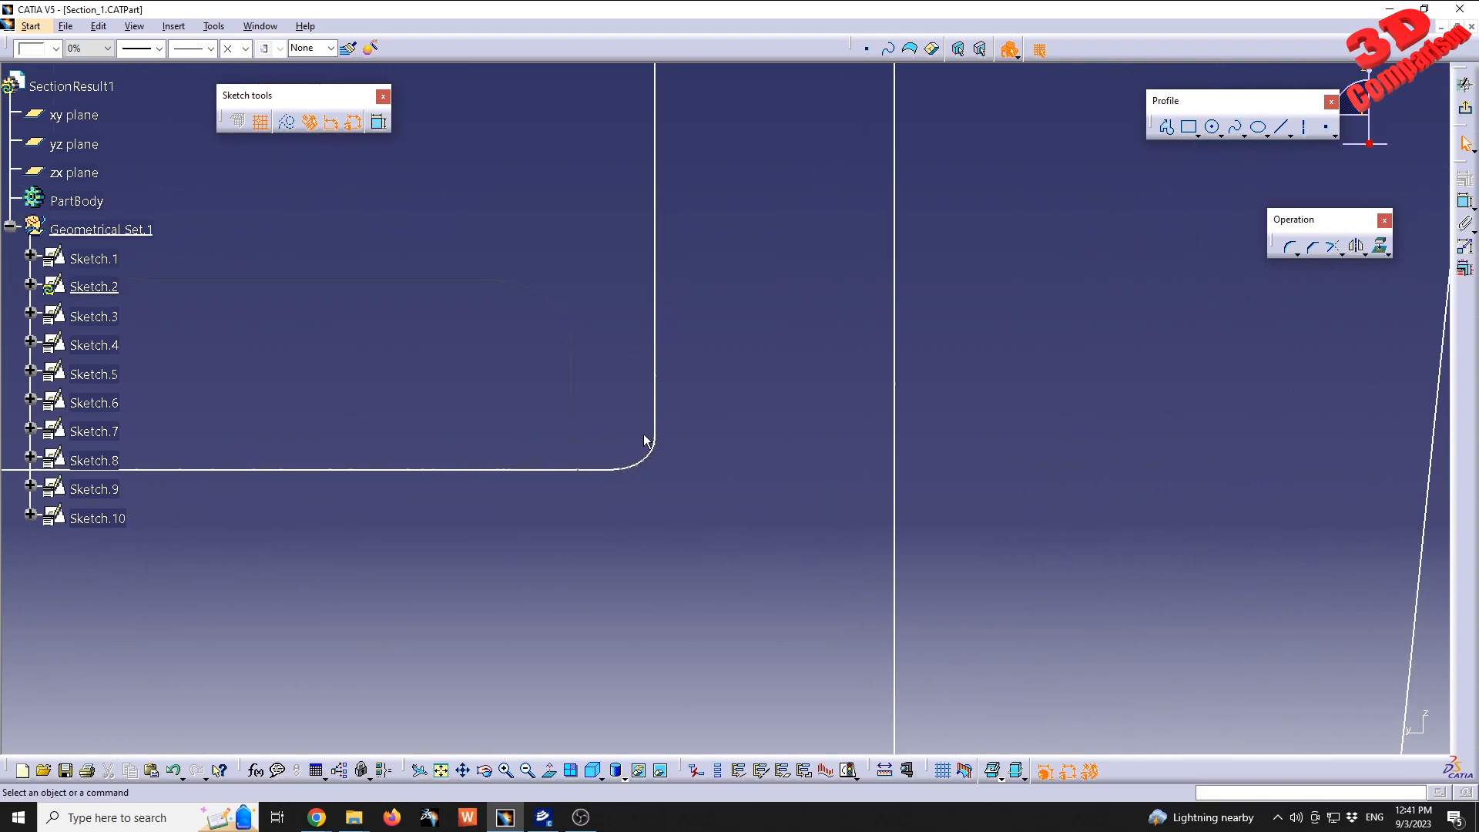
mouse_move(661, 493)
middle_down()
mouse_move(776, 395)
mouse_move(816, 506)
mouse_move(816, 318)
mouse_move(726, 354)
mouse_move(715, 297)
middle_up()
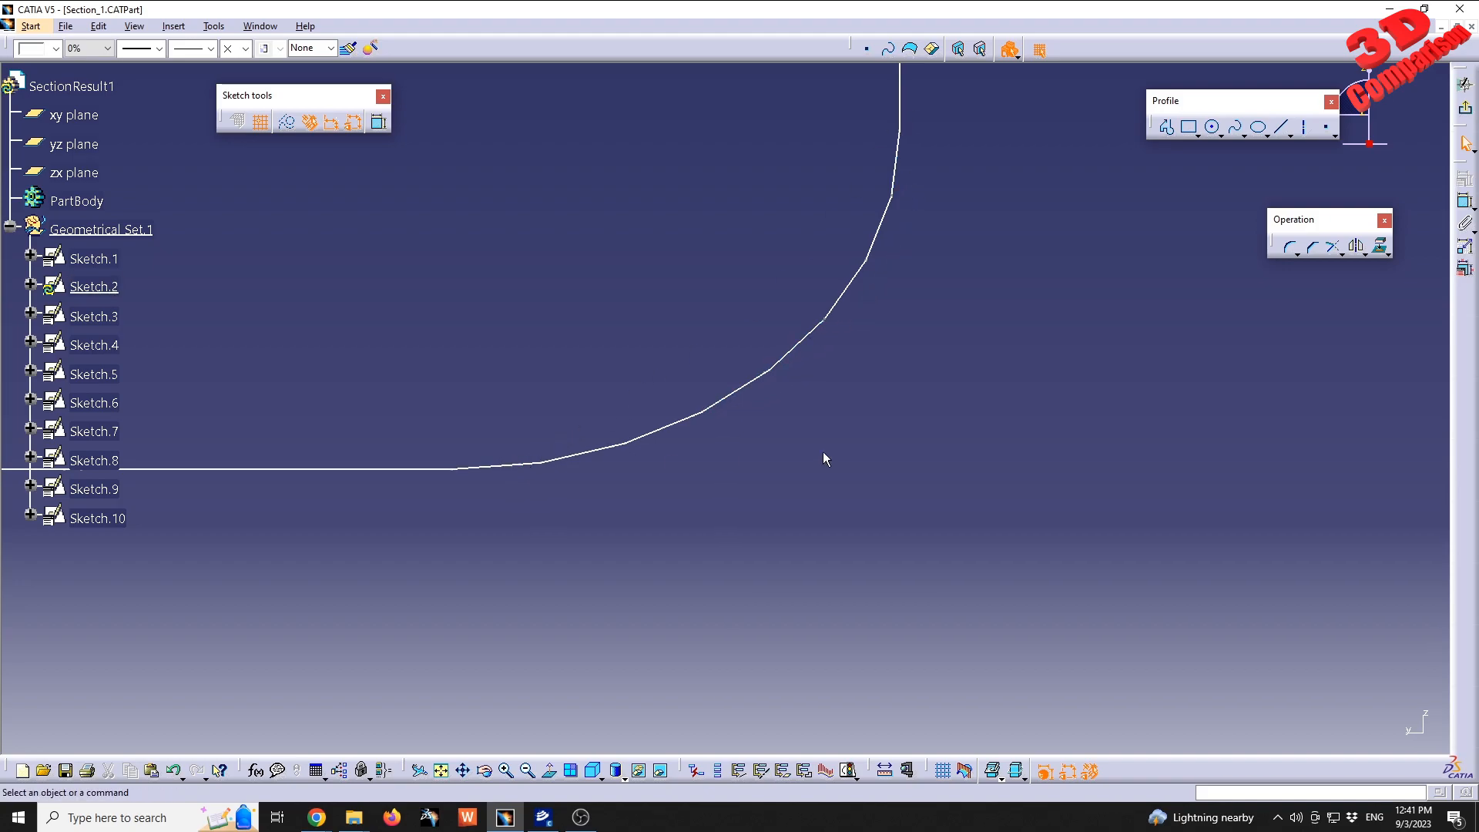
mouse_move(793, 228)
middle_down()
mouse_move(785, 208)
mouse_move(785, 641)
middle_up()
mouse_move(657, 373)
middle_down()
mouse_move(690, 436)
mouse_move(698, 524)
middle_up()
mouse_move(684, 581)
middle_down()
mouse_move(683, 420)
mouse_move(710, 532)
middle_up()
middle_drag(719, 516, 754, 338)
Return to the GOPRO KARMA.STEP assembly and tile all open windows vertically
click(259, 26)
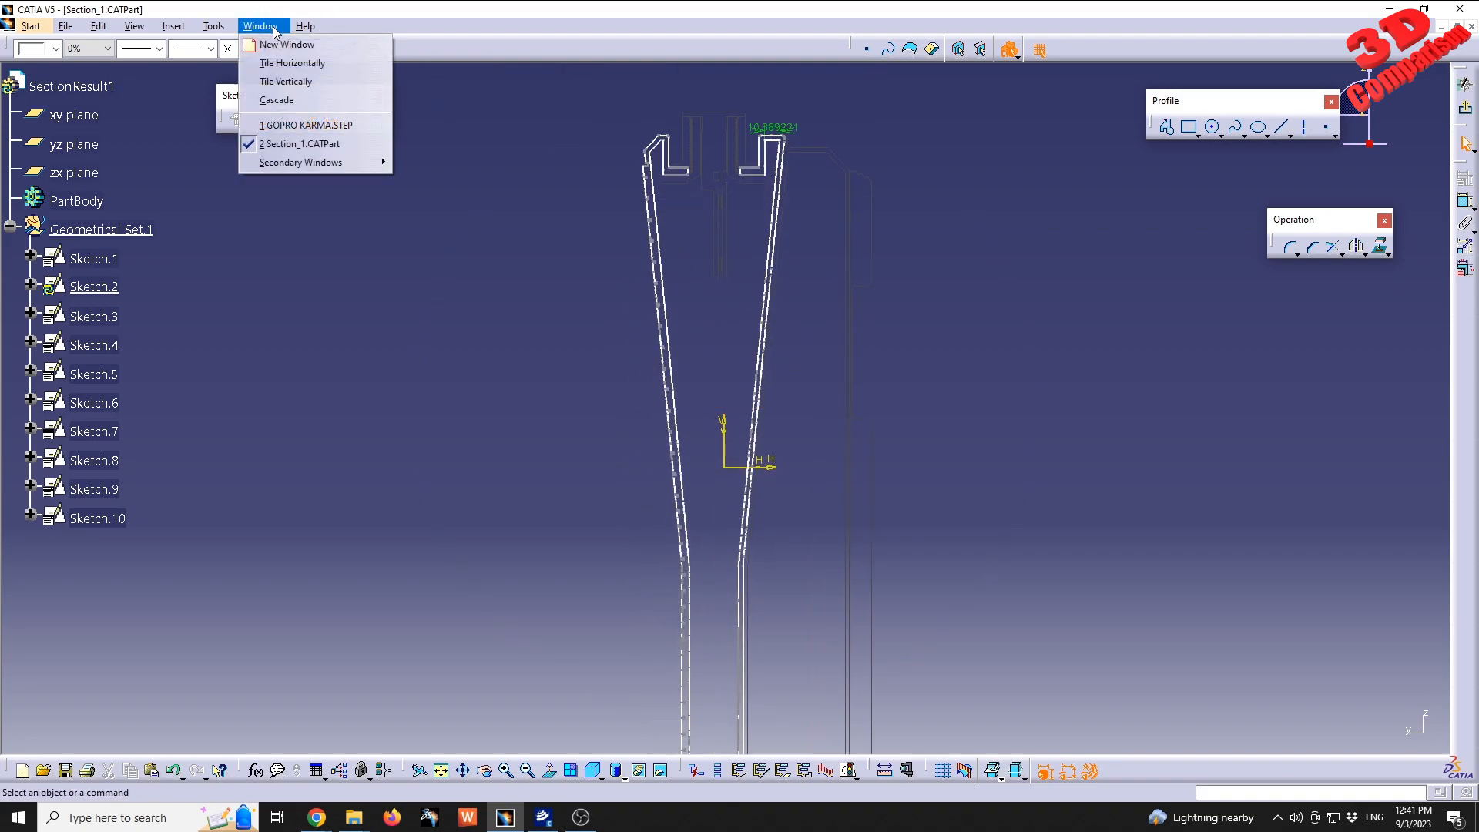
click(308, 126)
middle_drag(592, 381, 535, 483)
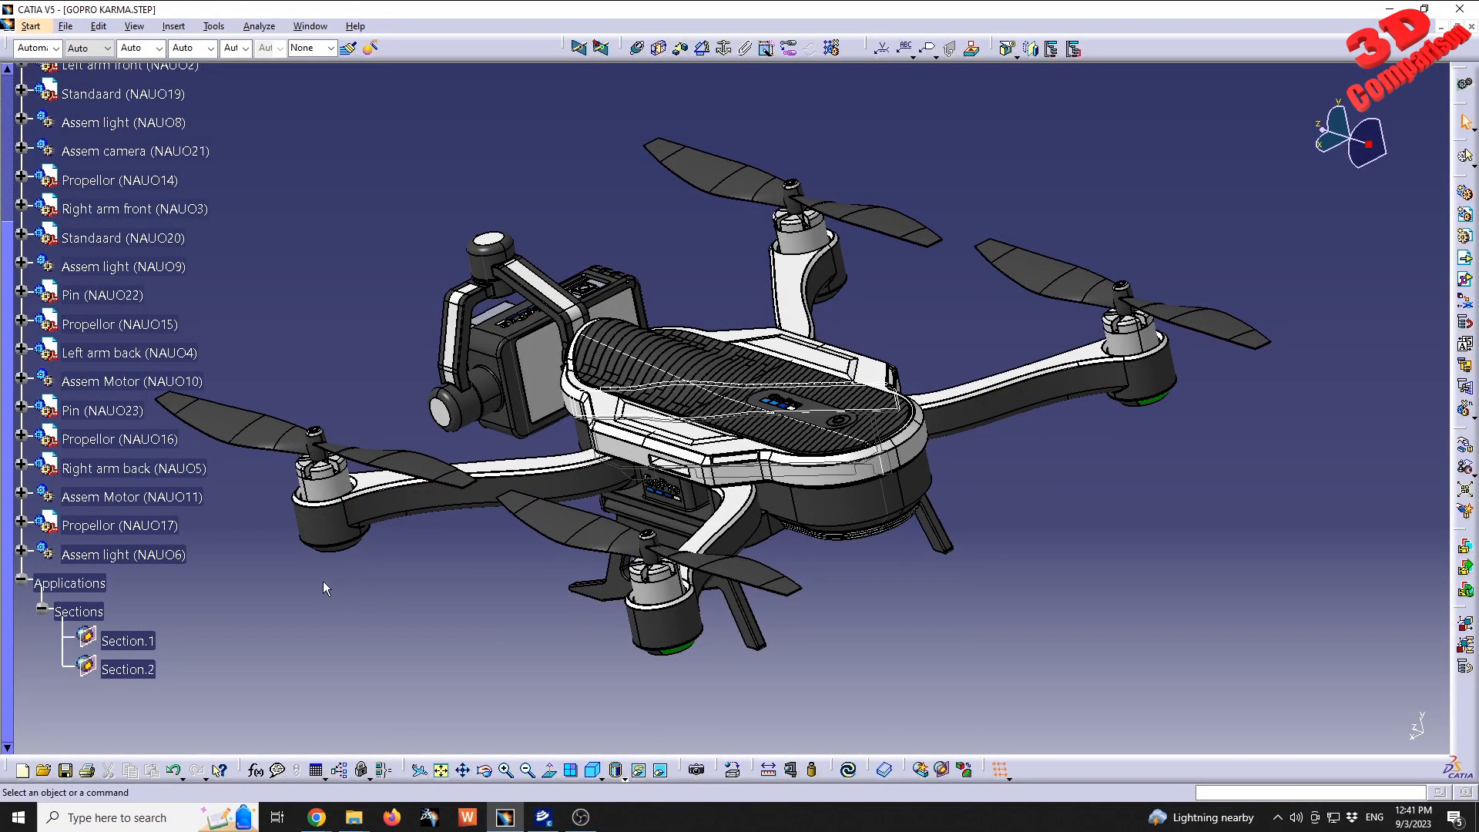
right_click(139, 641)
mouse_move(187, 623)
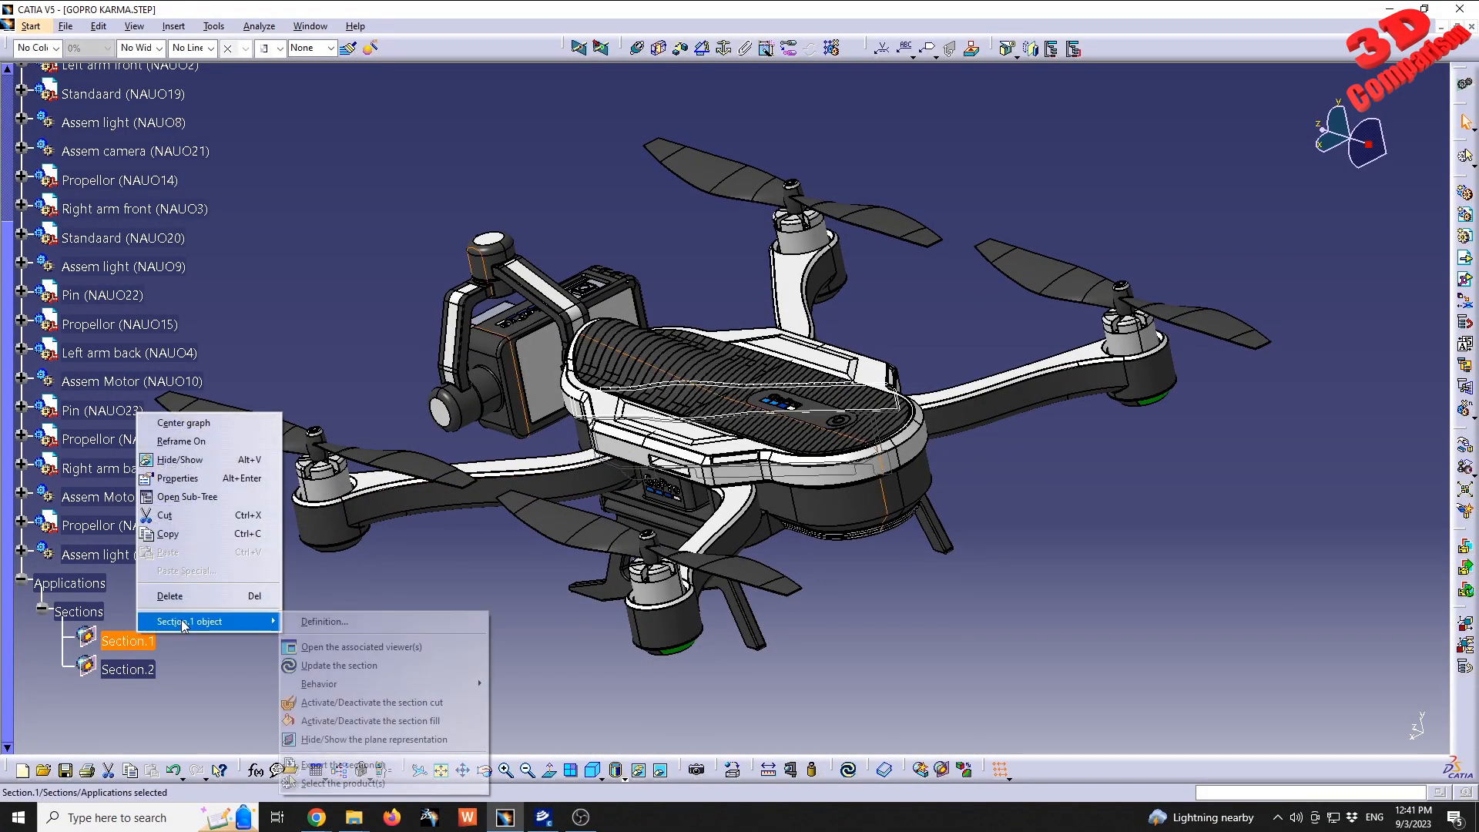
click(310, 26)
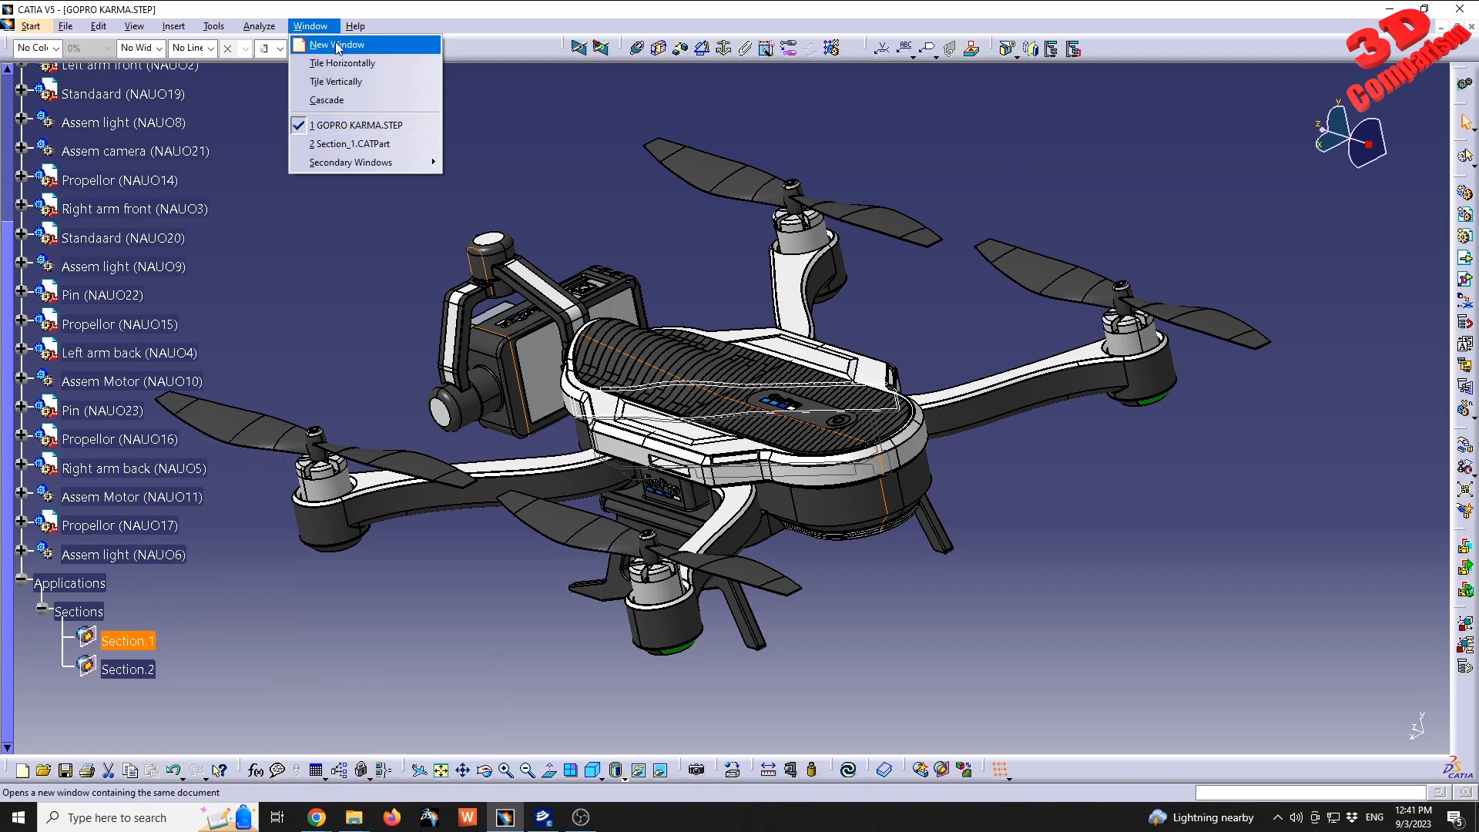
click(344, 83)
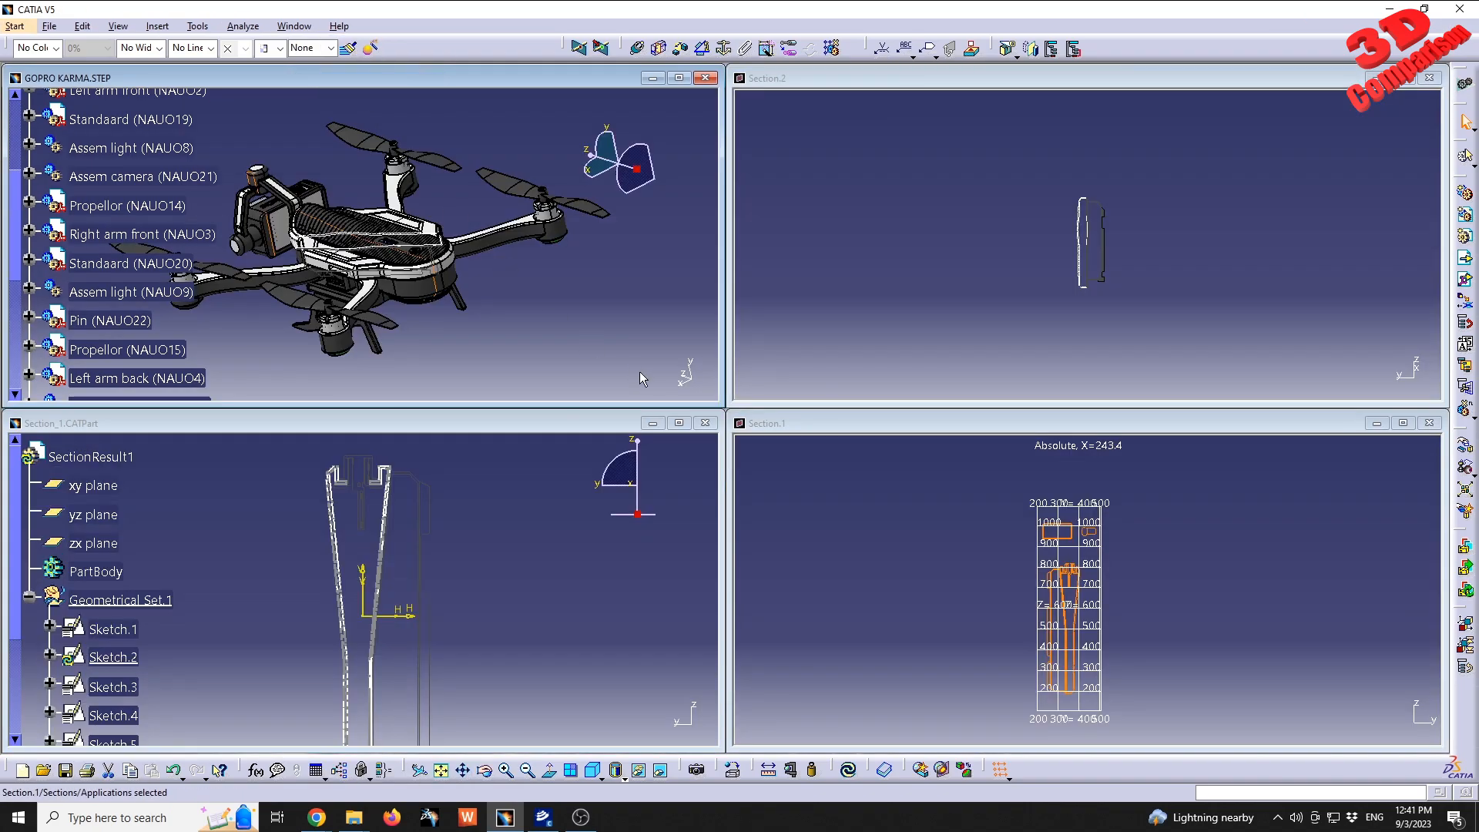
Activate the section fill of Section.1 in the GOPRO KARMA.STEP assembly
click(535, 293)
middle_drag(492, 319, 534, 287)
scroll(293, 326, down, 10)
right_click(143, 354)
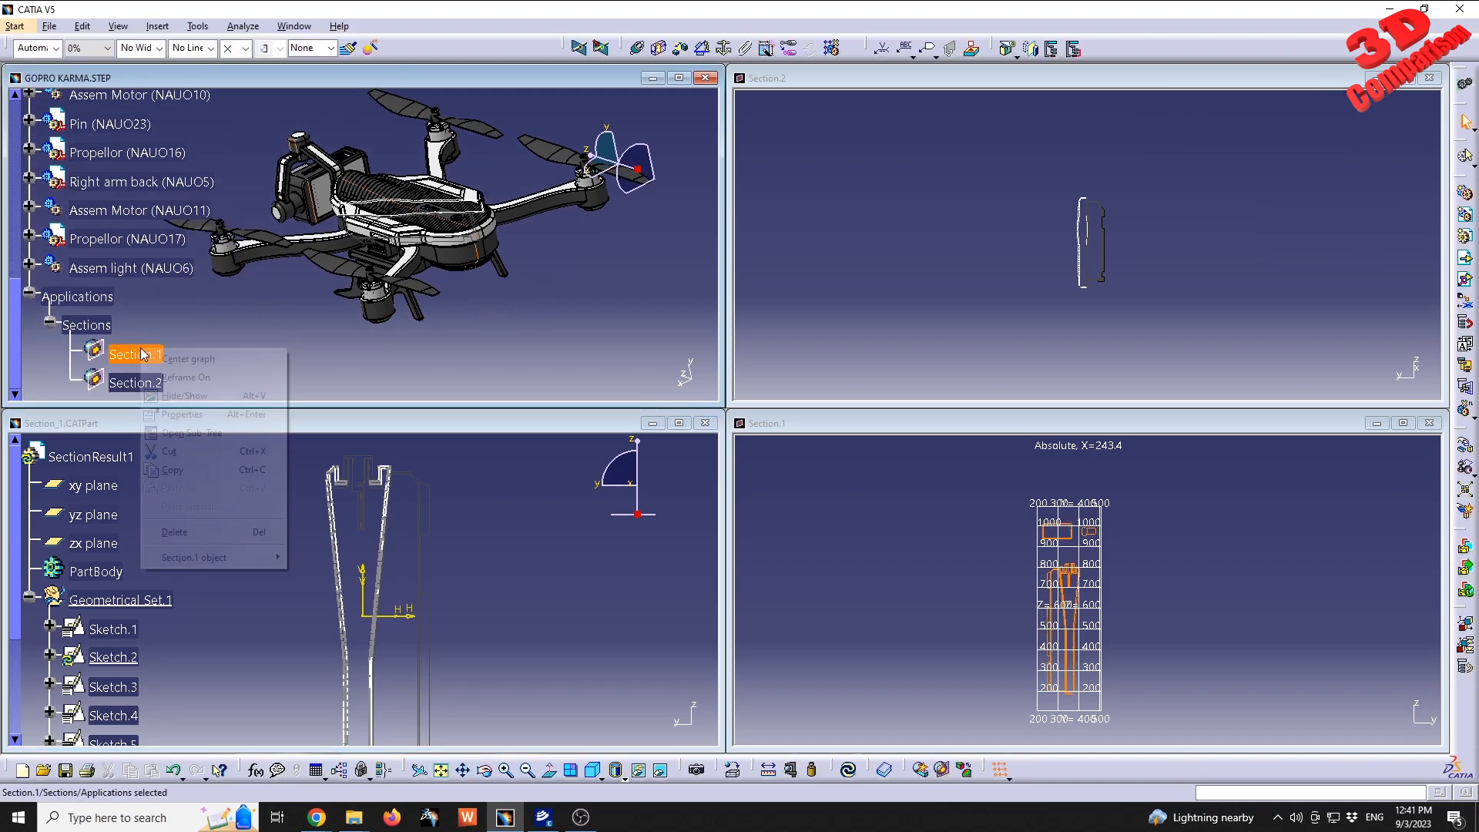
mouse_move(223, 562)
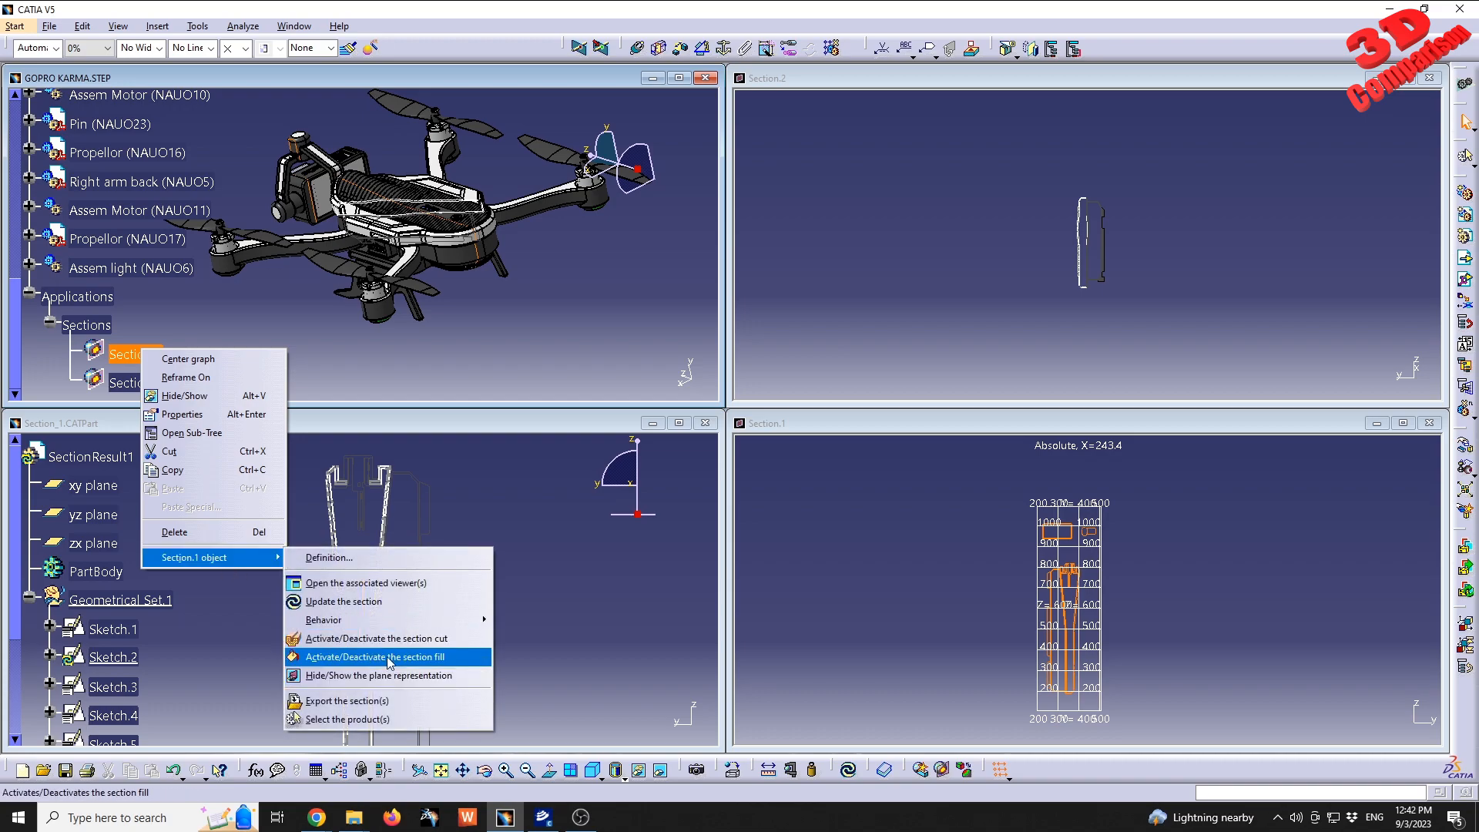
click(411, 665)
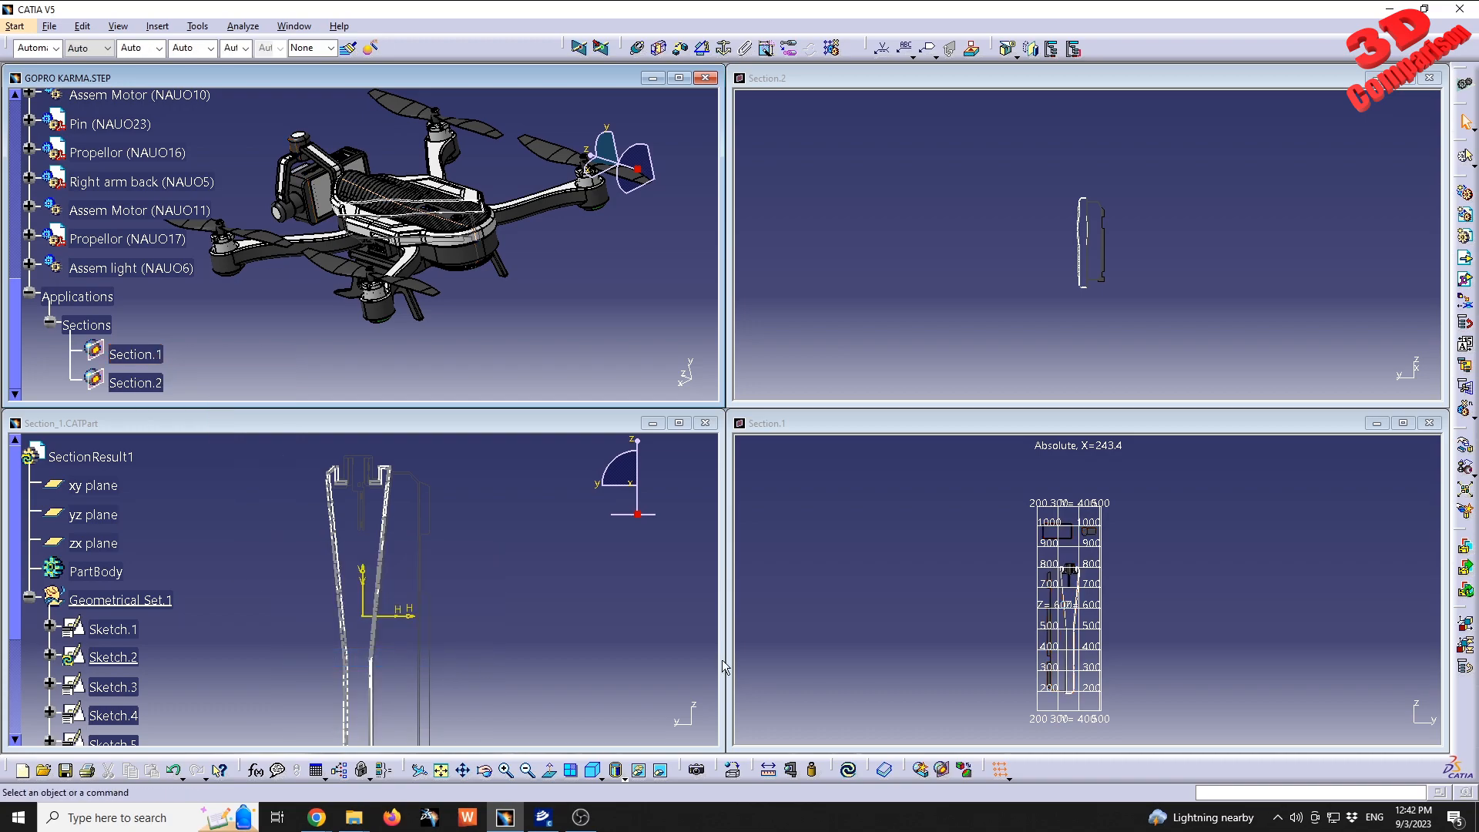
Deactivate the section fill of Section.1
right_click(158, 356)
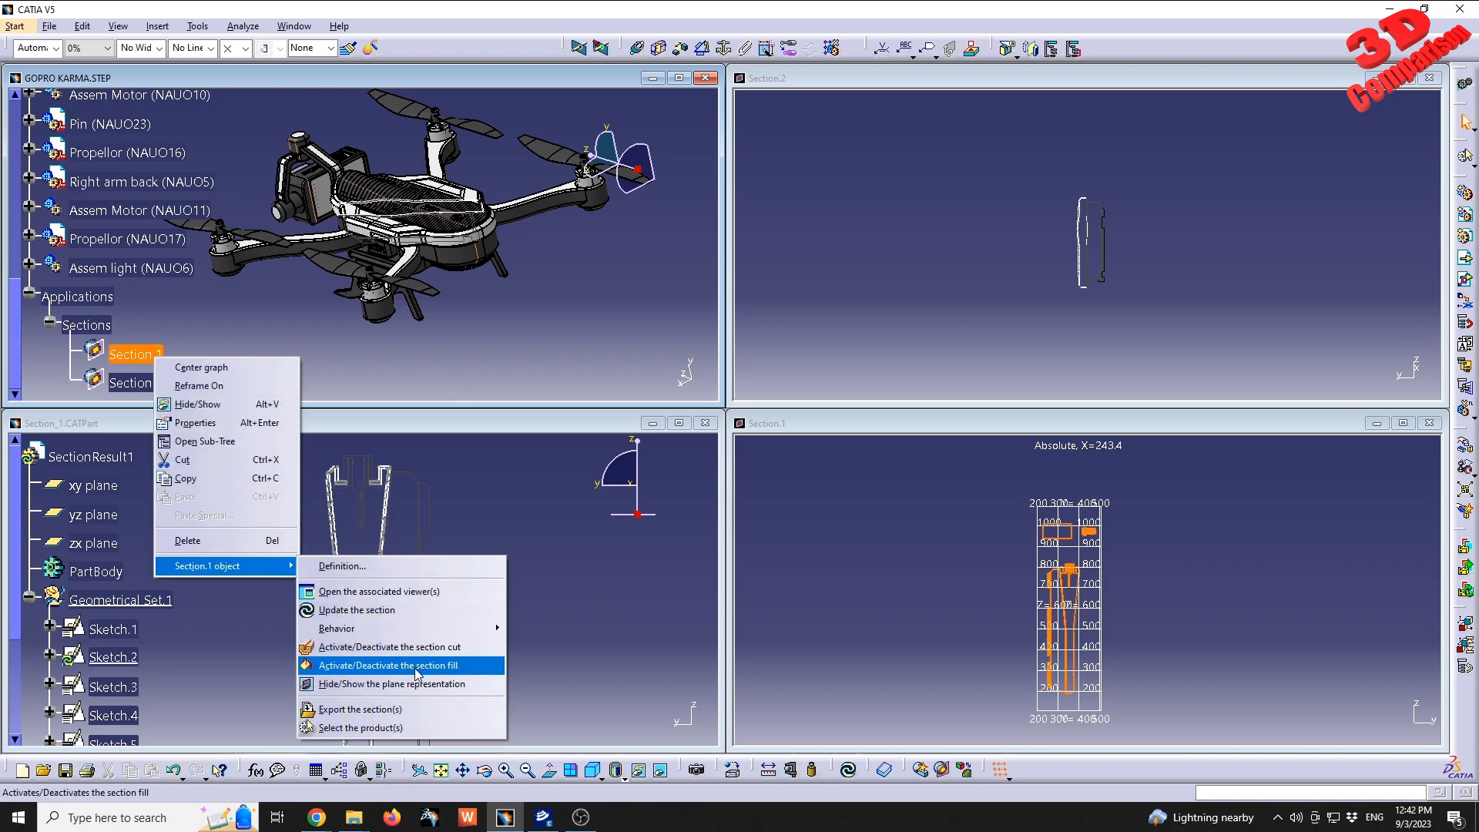
click(389, 662)
click(1079, 576)
Show the plane representation of Section.1 around the drone in the assembly
click(136, 354)
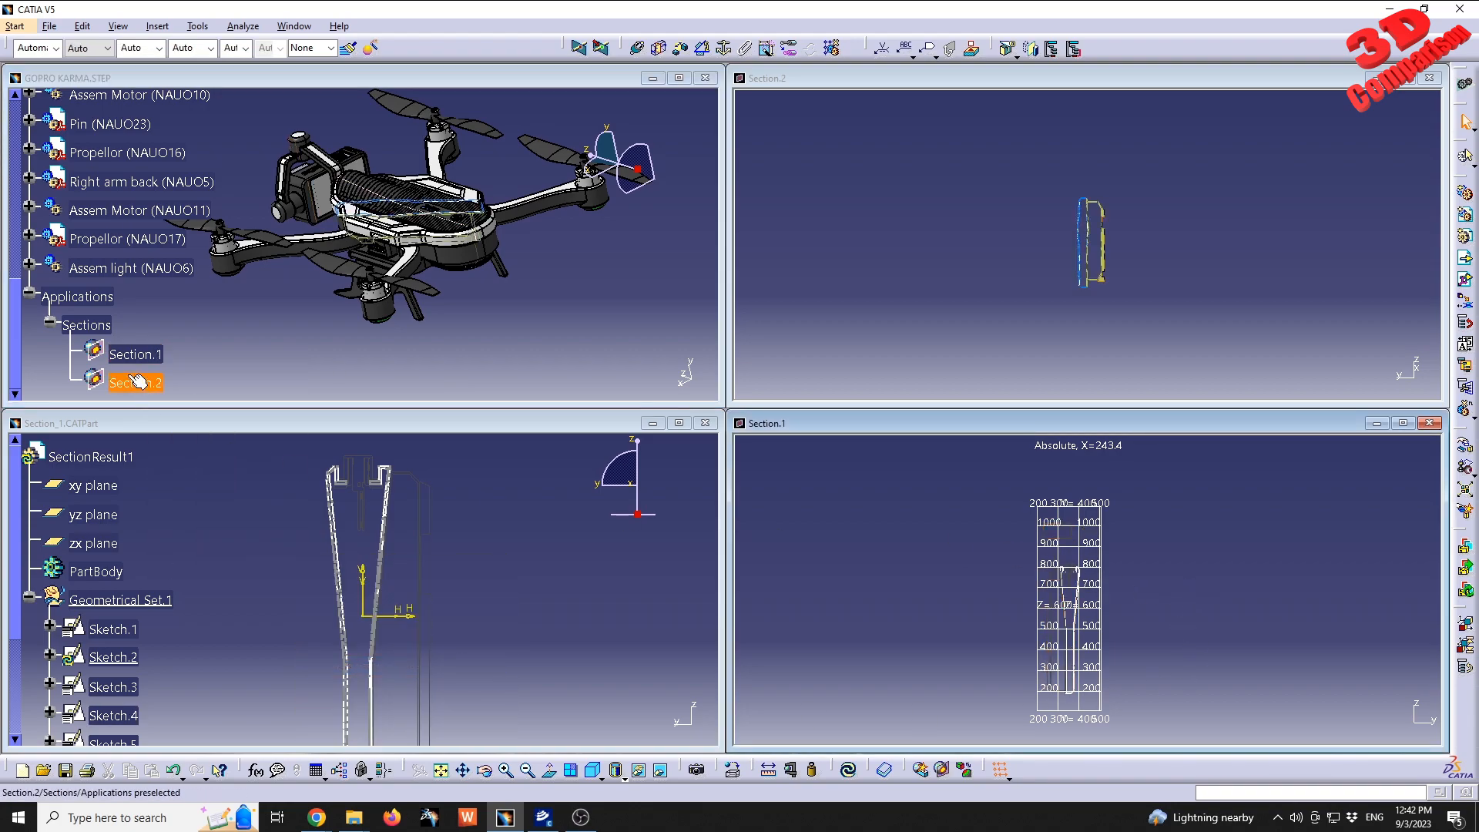
right_click(136, 354)
mouse_move(222, 570)
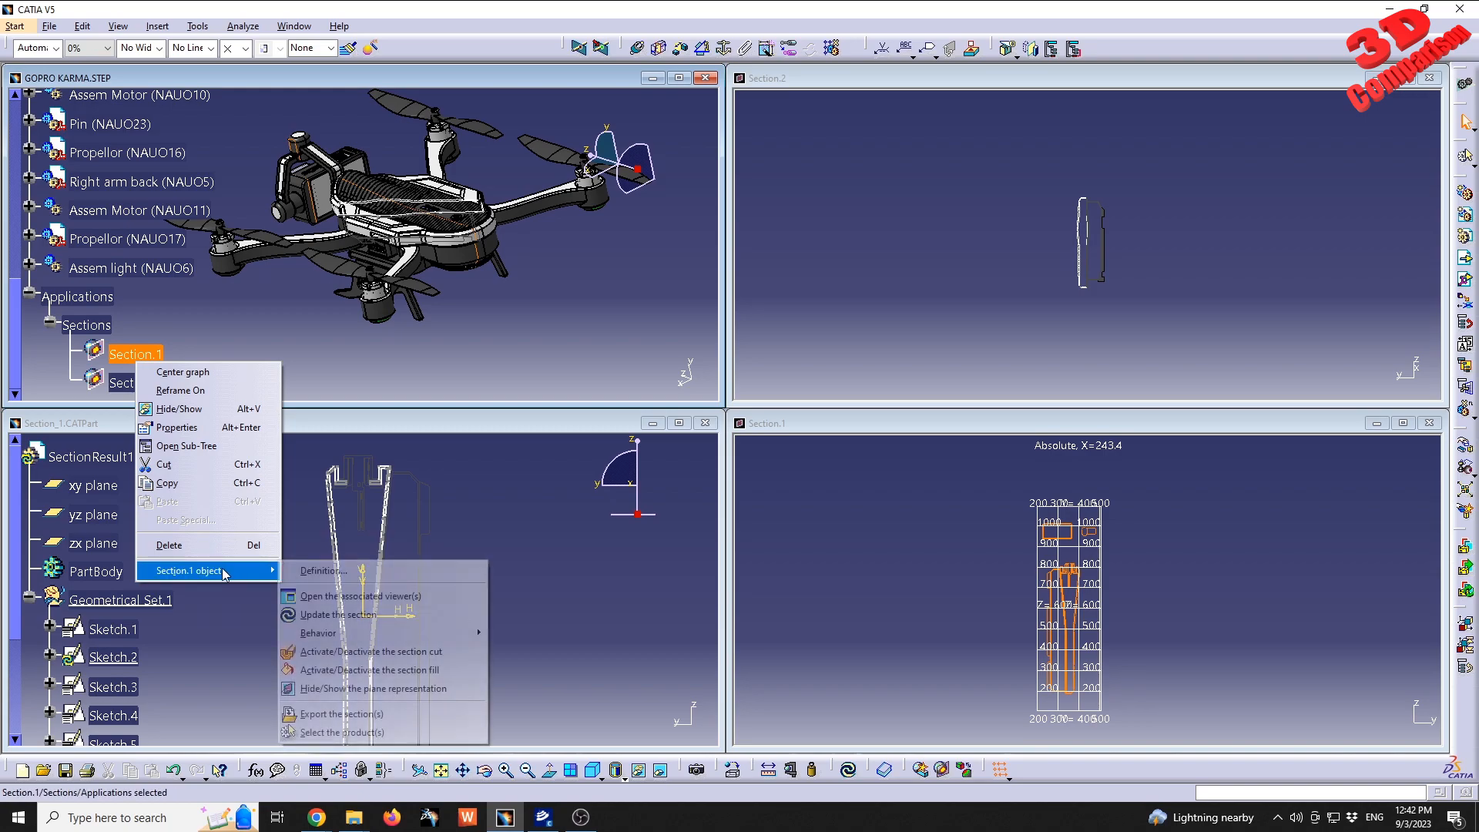
click(421, 690)
middle_drag(454, 339, 406, 328)
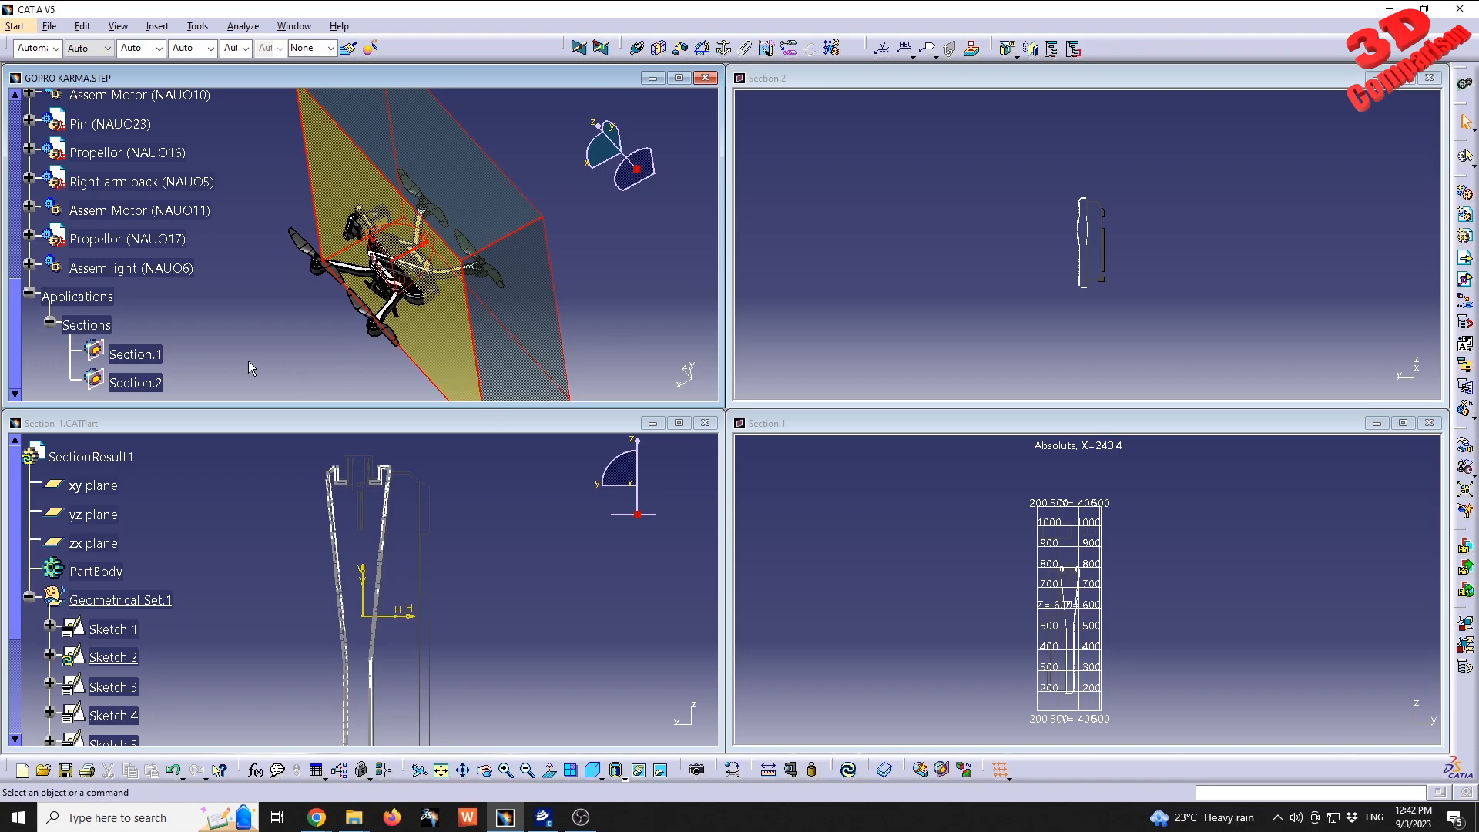
Hide the plane representation of Section.1 in the assembly
right_click(143, 356)
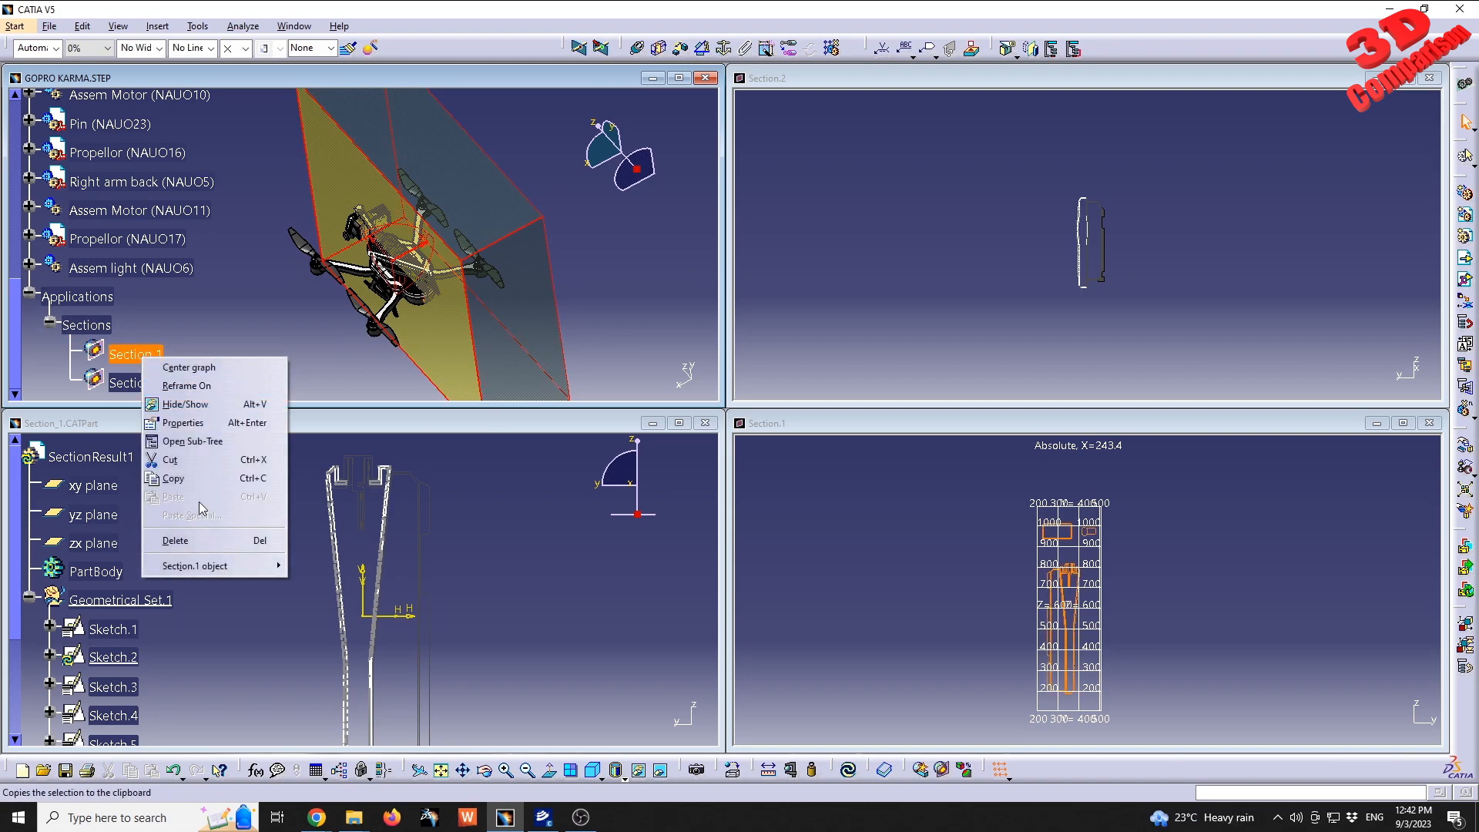
mouse_move(228, 566)
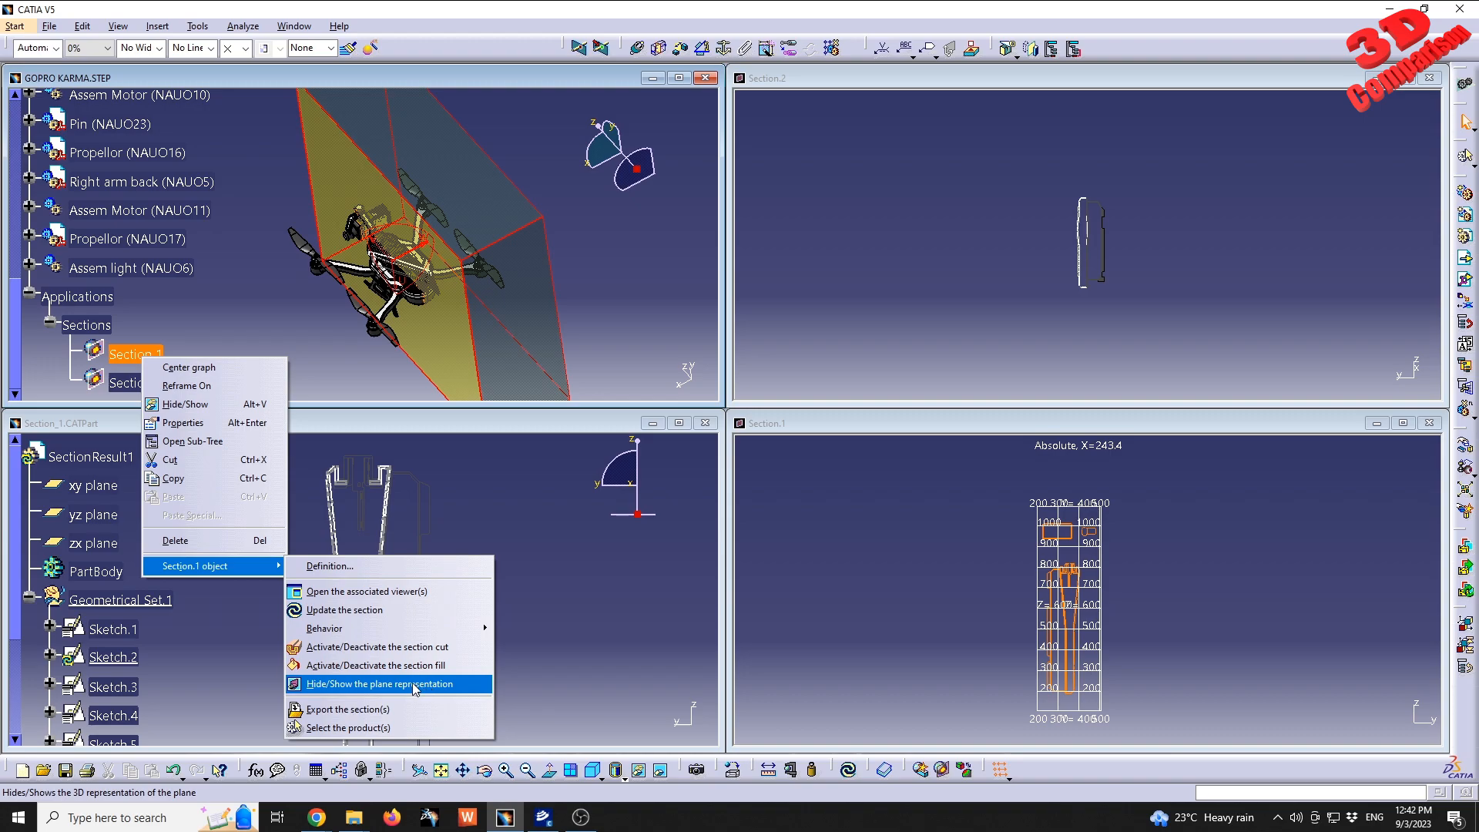
click(373, 685)
middle_drag(470, 303, 488, 321)
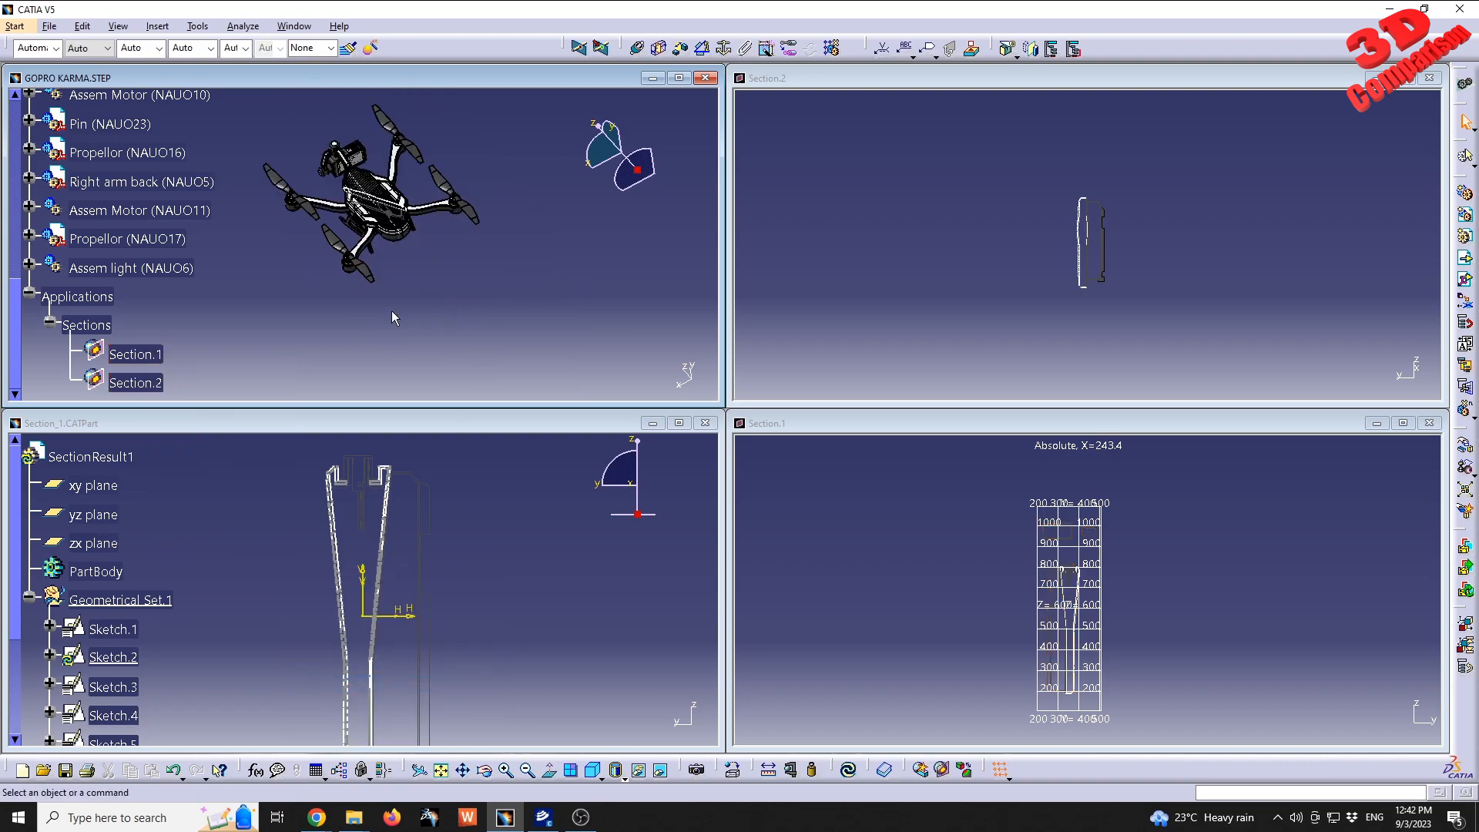
Maximize the GOPRO KARMA.STEP assembly window and show the whole drone at a larger scale
click(679, 78)
middle_drag(663, 399, 664, 508)
middle_drag(789, 416, 637, 614)
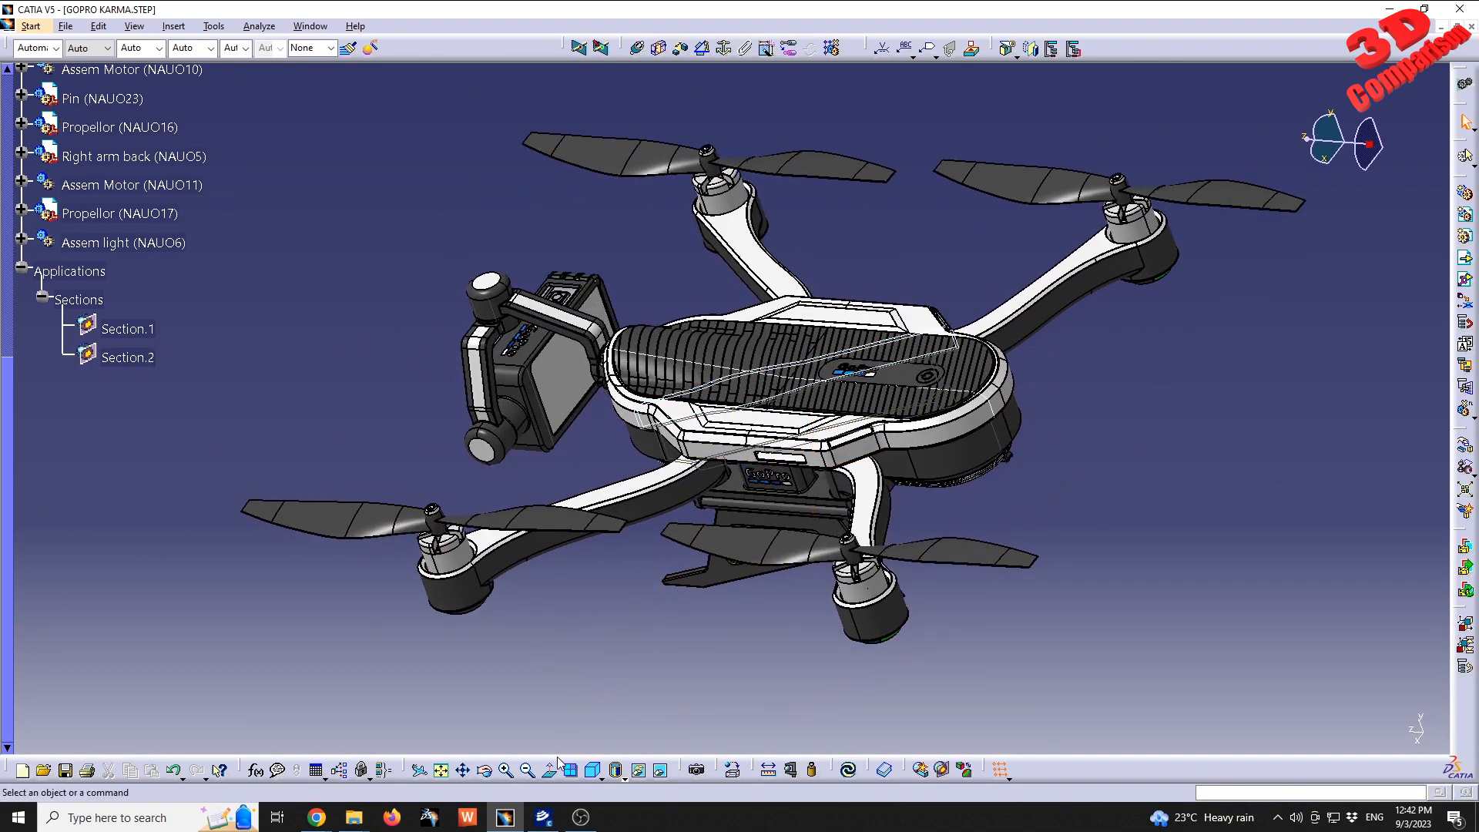
Switch to the Gearbox document in CATIA Composer and shift Cutting plane 4 through the gearbox
mouse_move(543, 824)
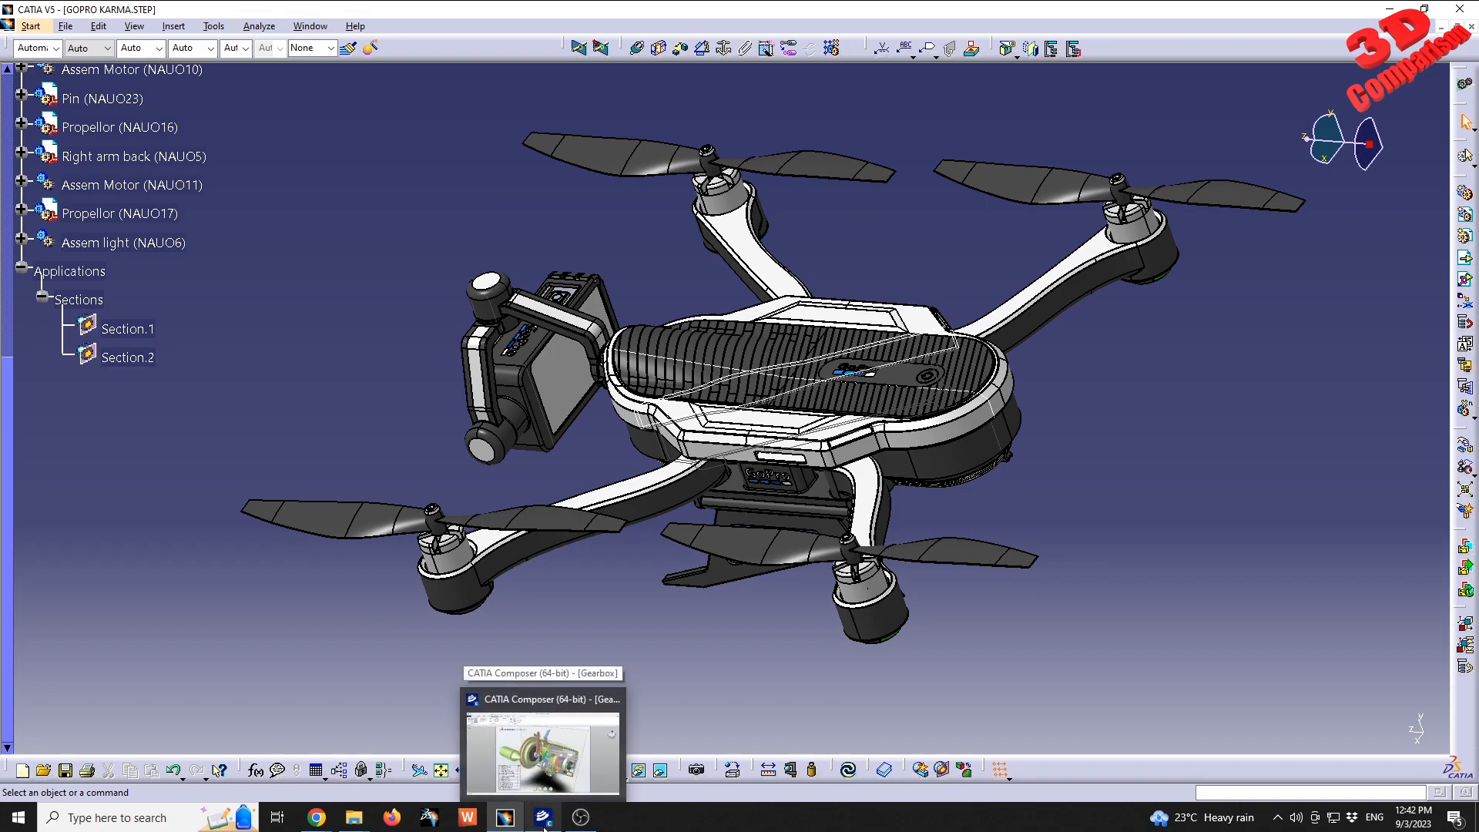
click(545, 825)
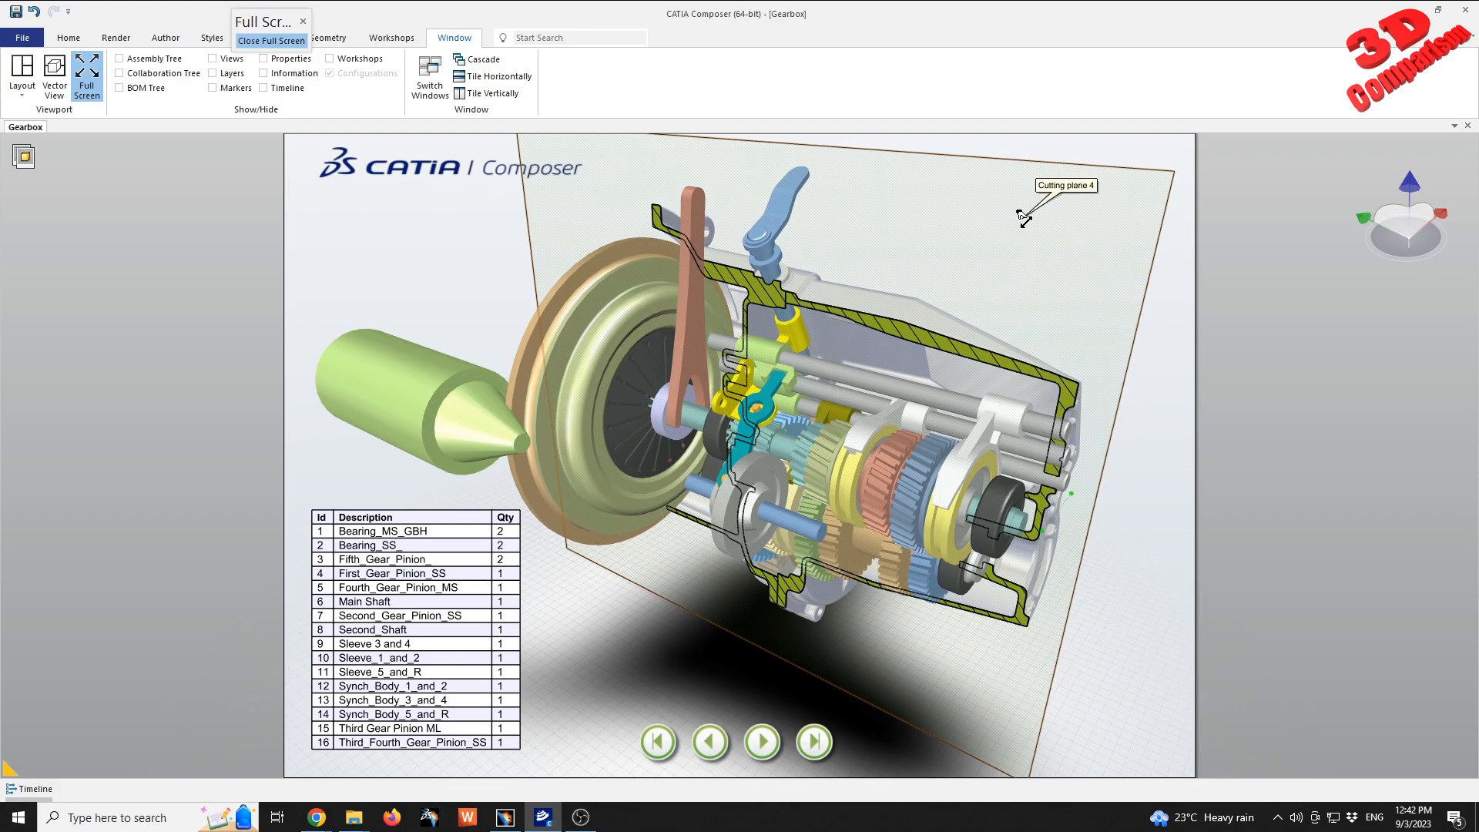
click(1022, 219)
drag(1033, 217, 1066, 200)
Leave full-screen mode, select Cutting plane 4 to display its properties, and reposition it across the gearbox
click(88, 82)
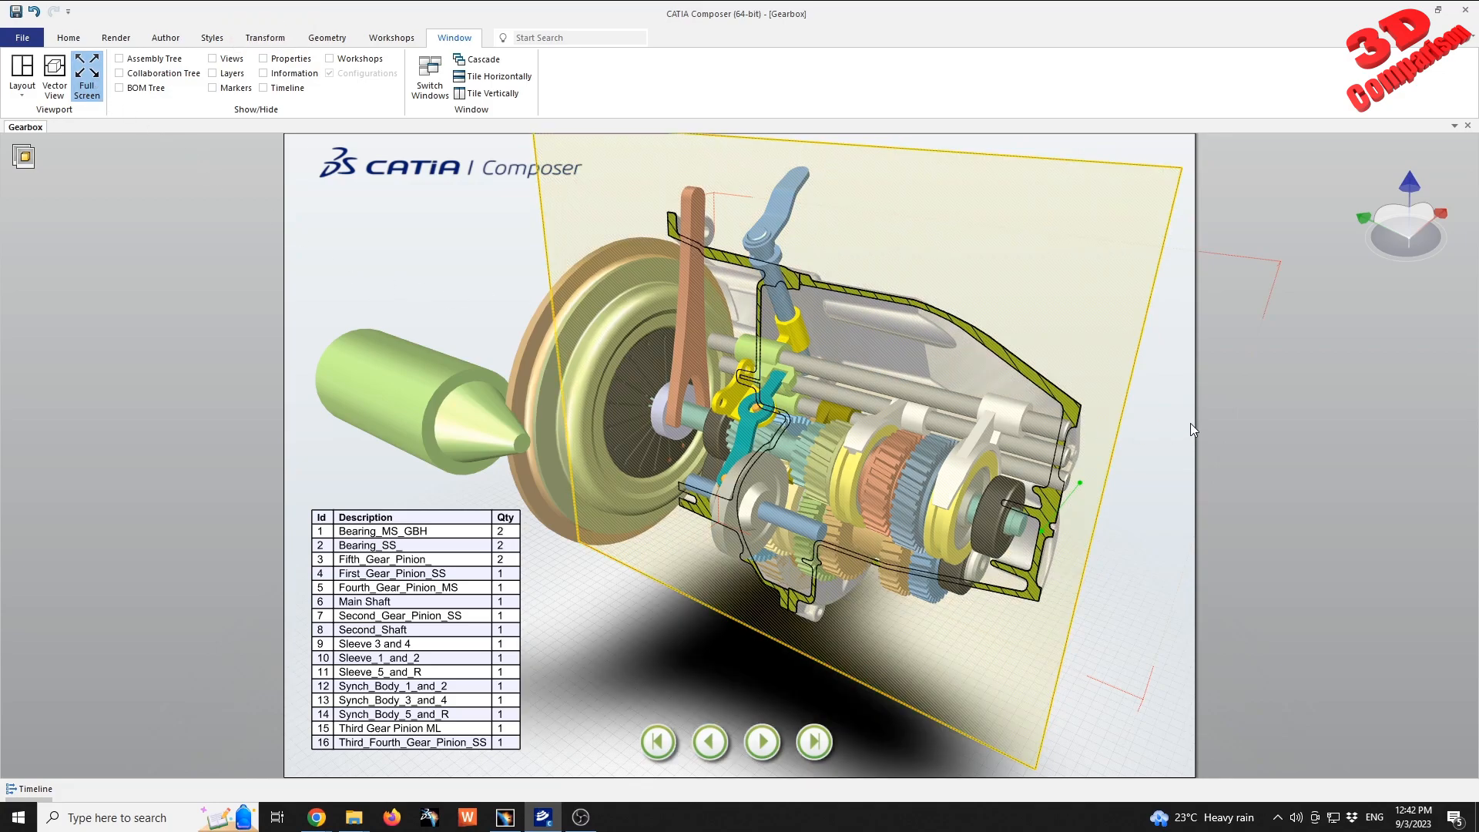
key(Escape)
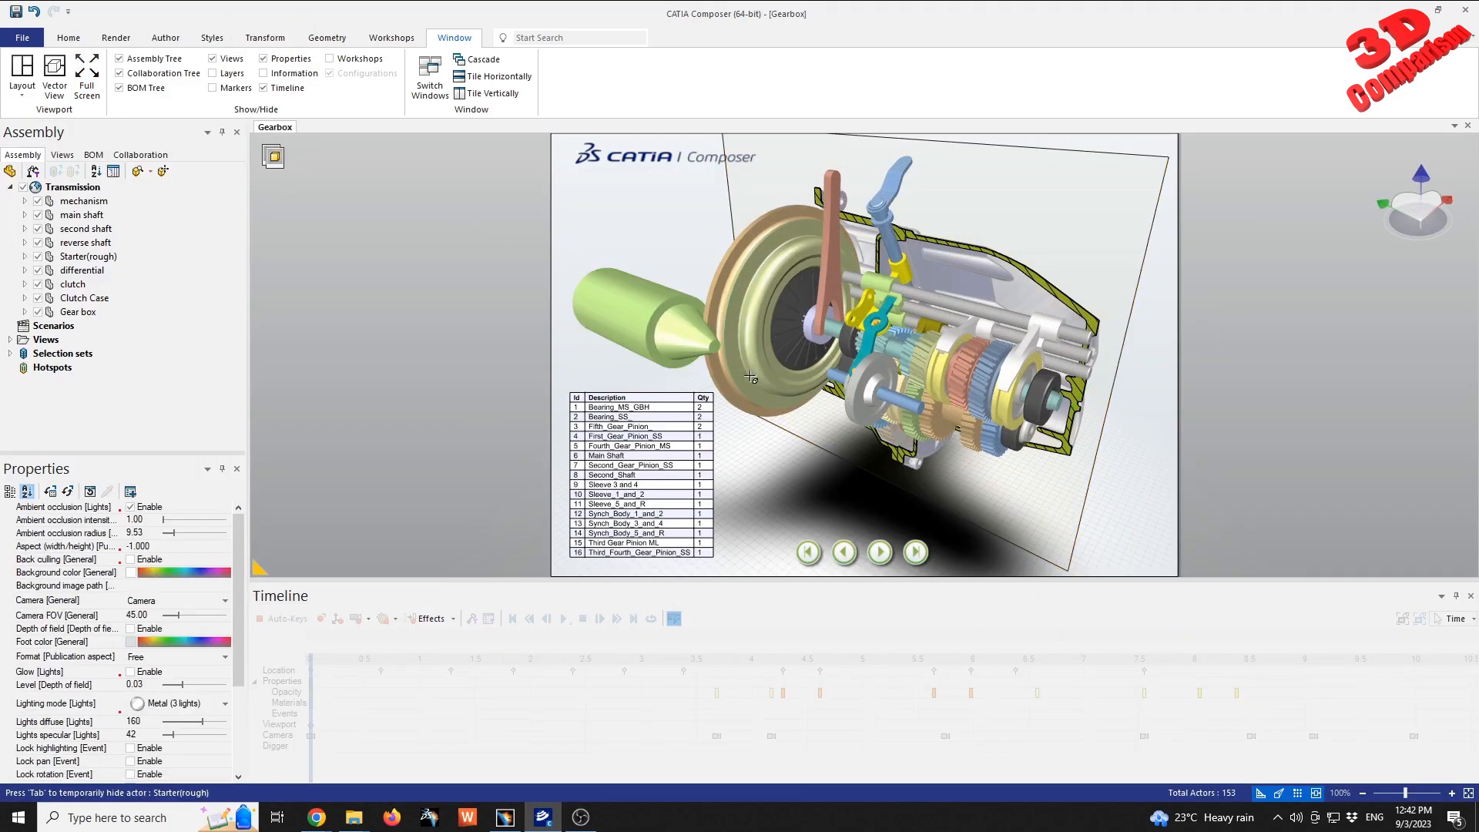
click(1132, 255)
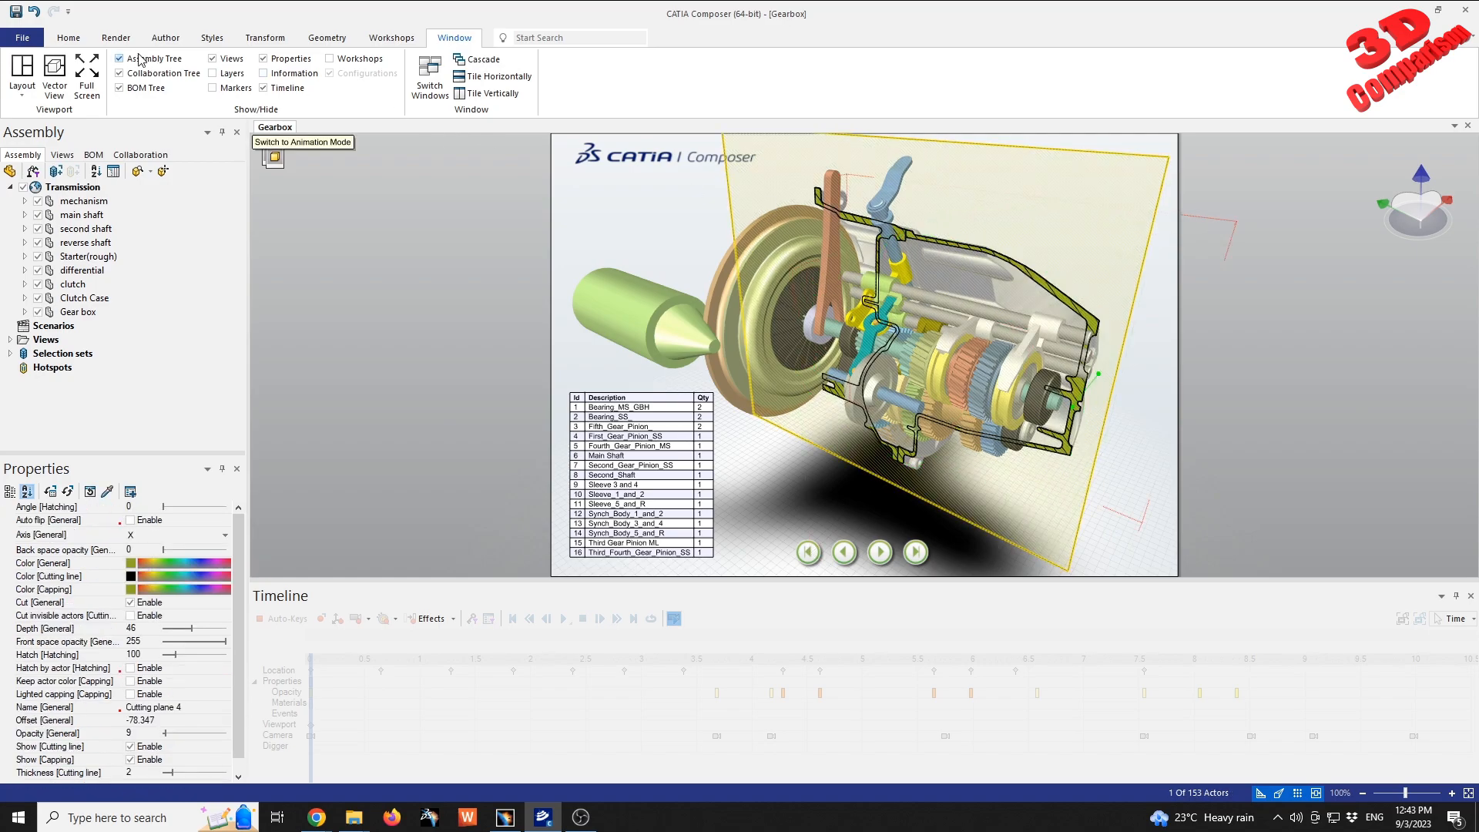
drag(1076, 228, 894, 456)
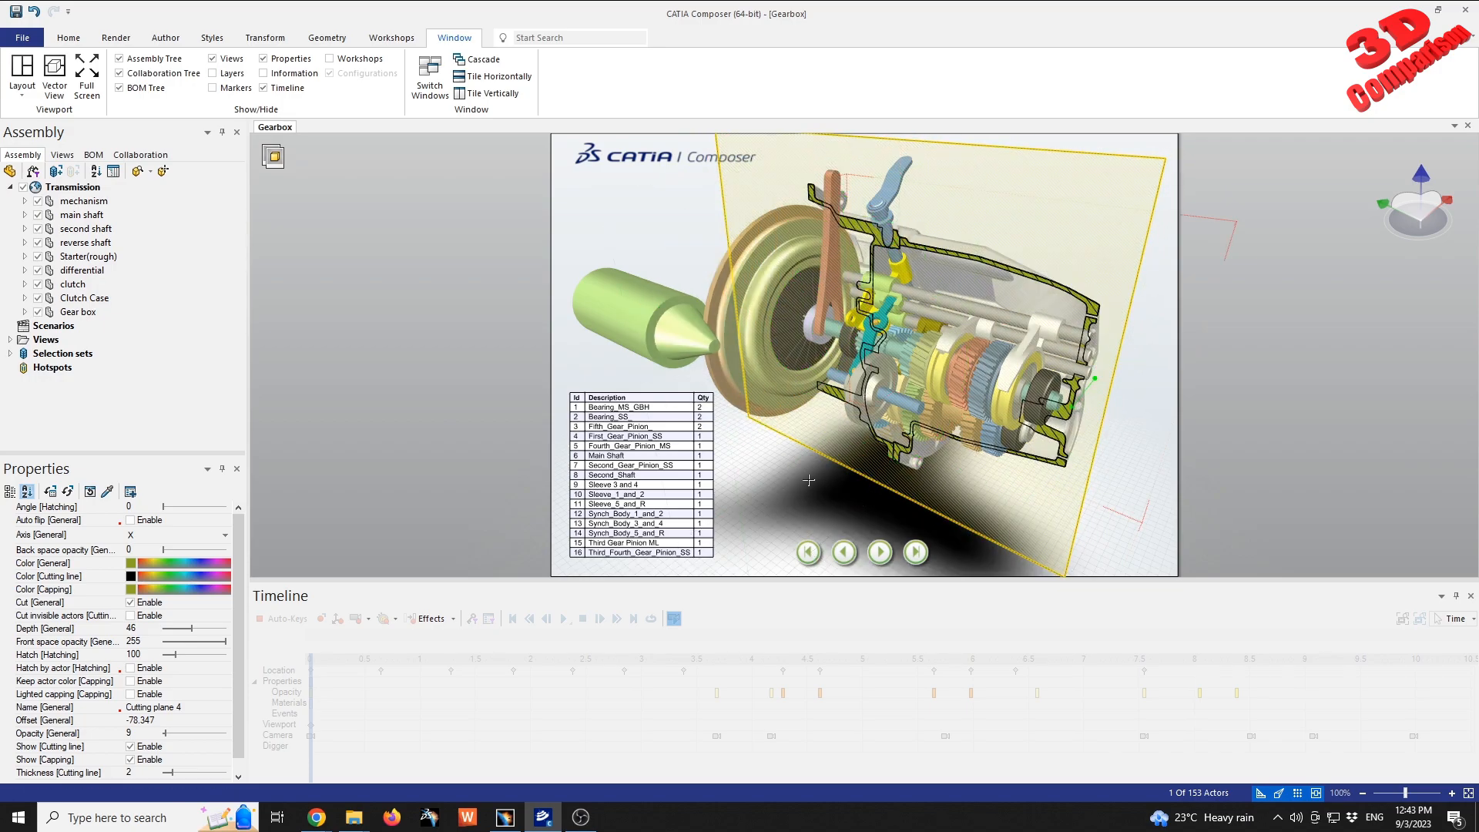
Switch back to the GOPRO KARMA.STEP assembly in CATIA V5 and clear the selection of drone elements
click(508, 821)
drag(631, 736, 49, 345)
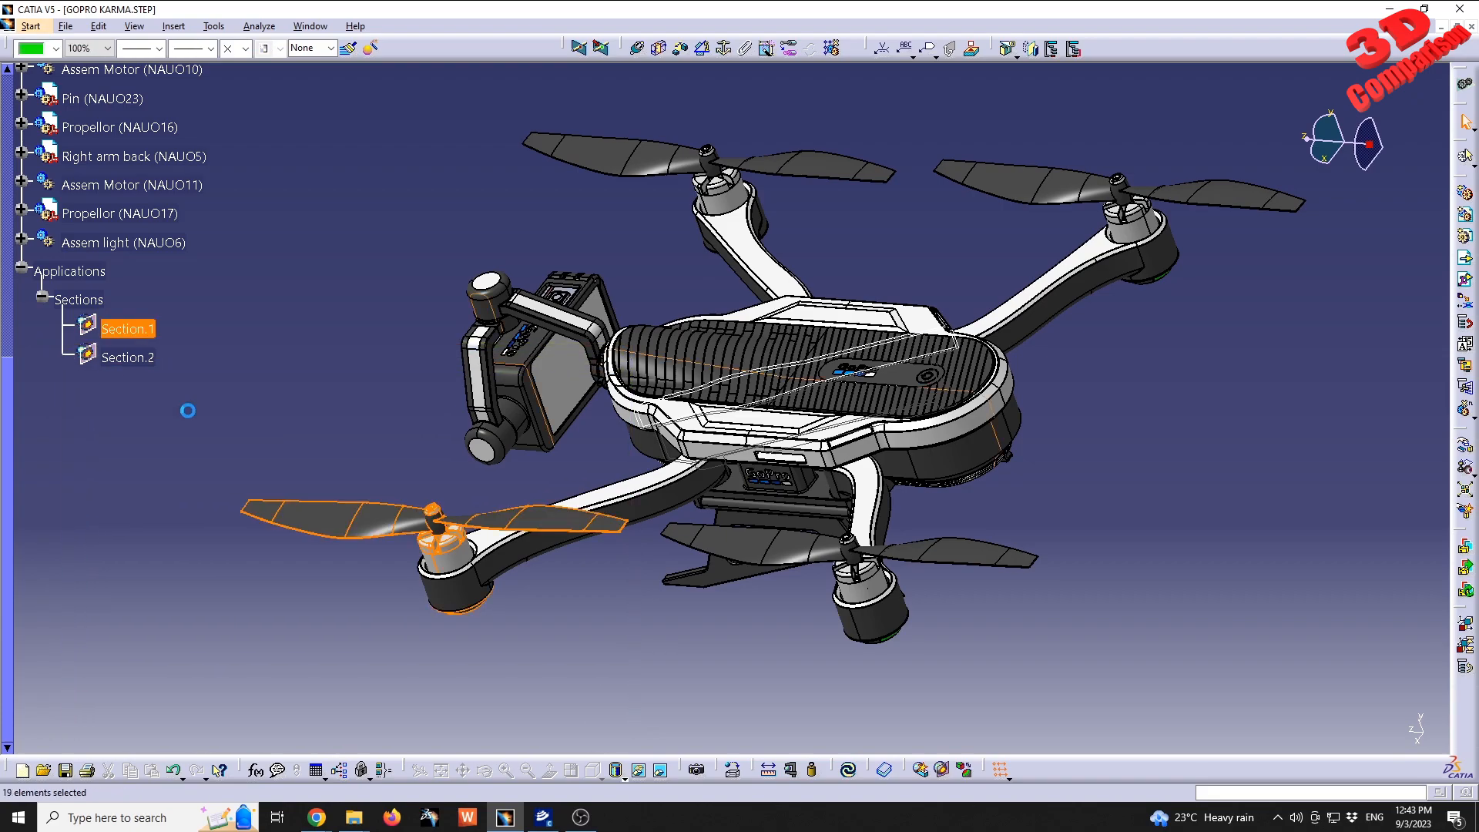
drag(830, 738, 1412, 337)
click(1275, 390)
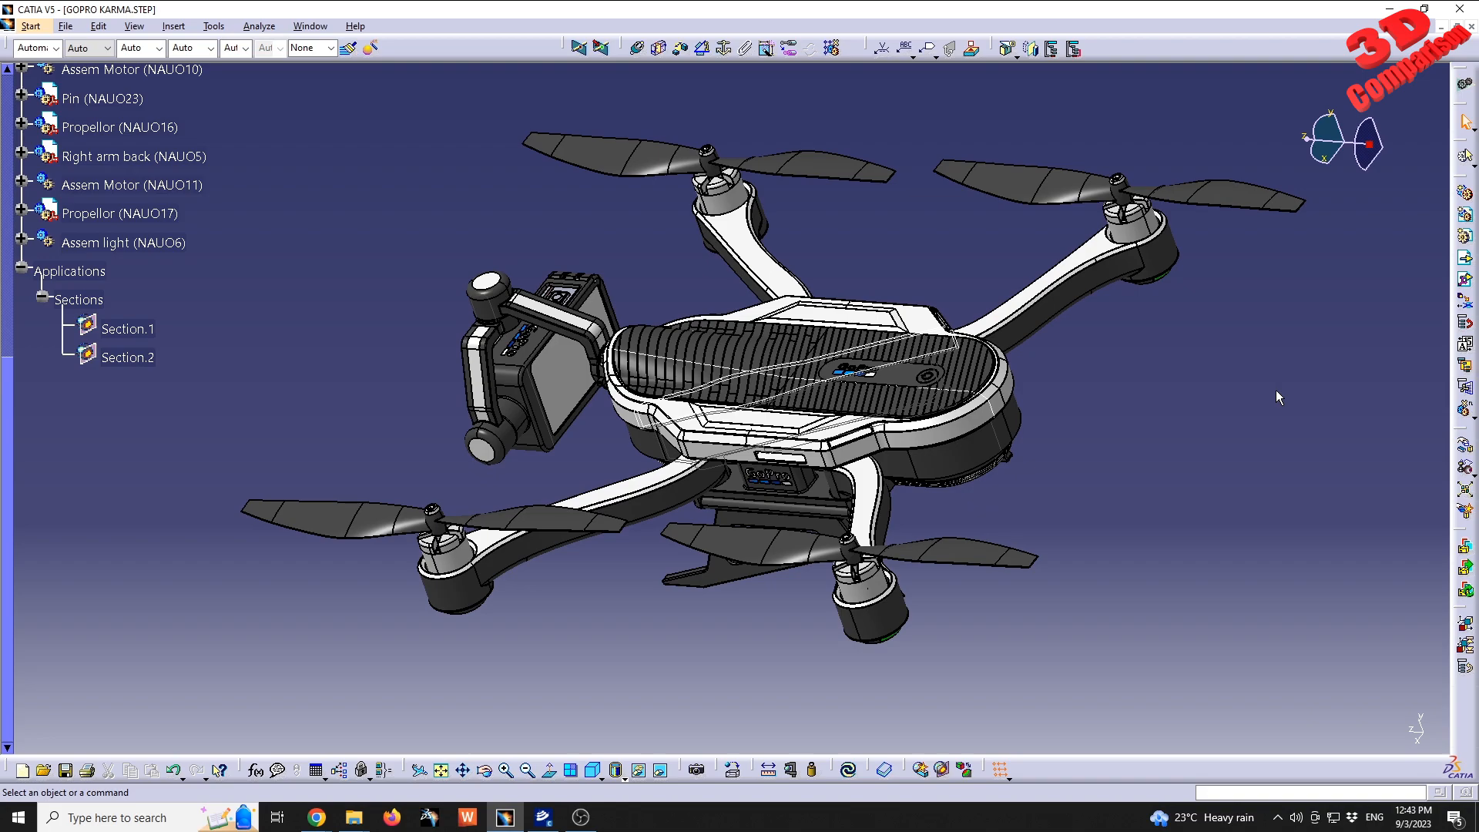